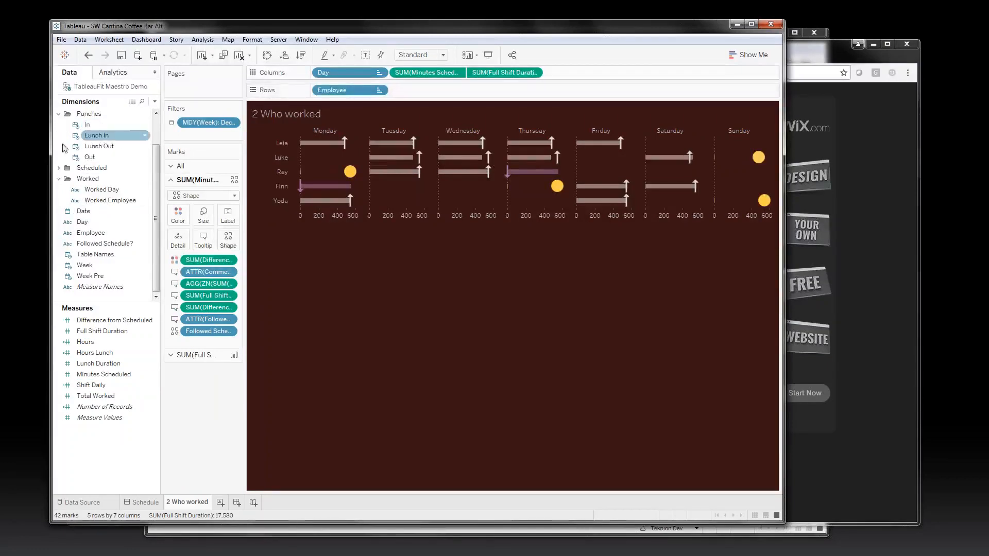
Step: Examine the data fields behind the Who worked sheet, including In, Lunch In, Lunch Out, Out, Worked Employee and Week Pre
scroll(62, 180, up, 2)
click(58, 168)
click(58, 114)
click(59, 114)
click(58, 125)
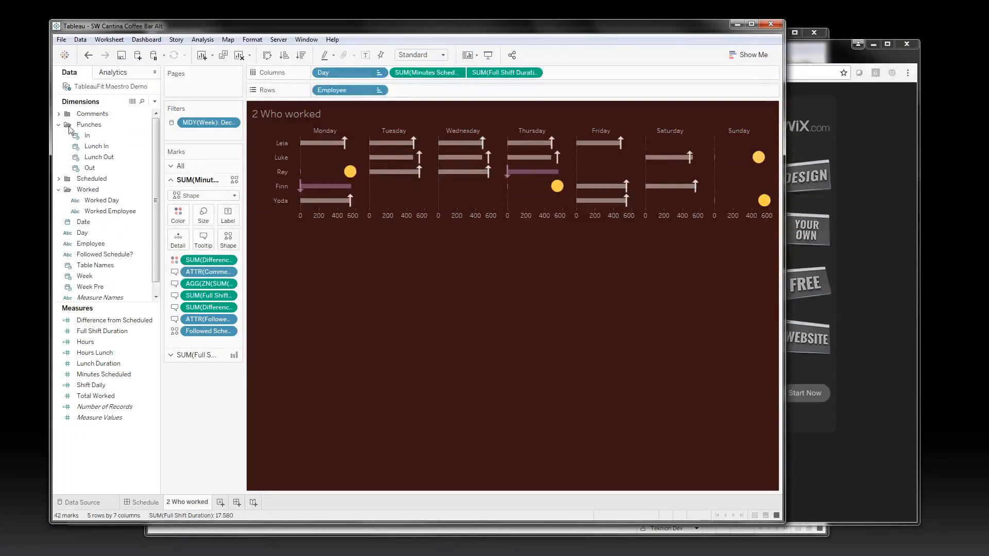
click(90, 169)
click(88, 137)
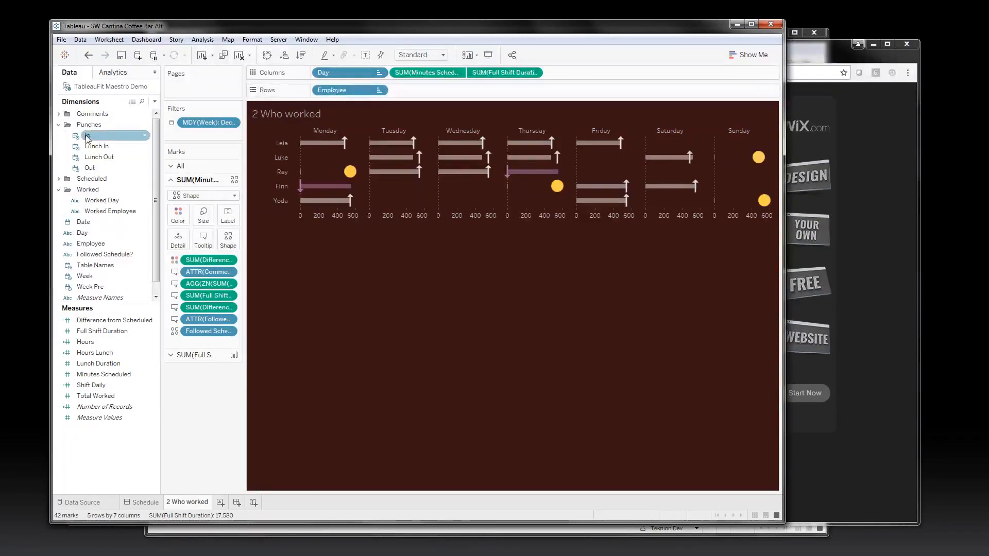
click(91, 147)
click(97, 157)
click(106, 212)
click(93, 287)
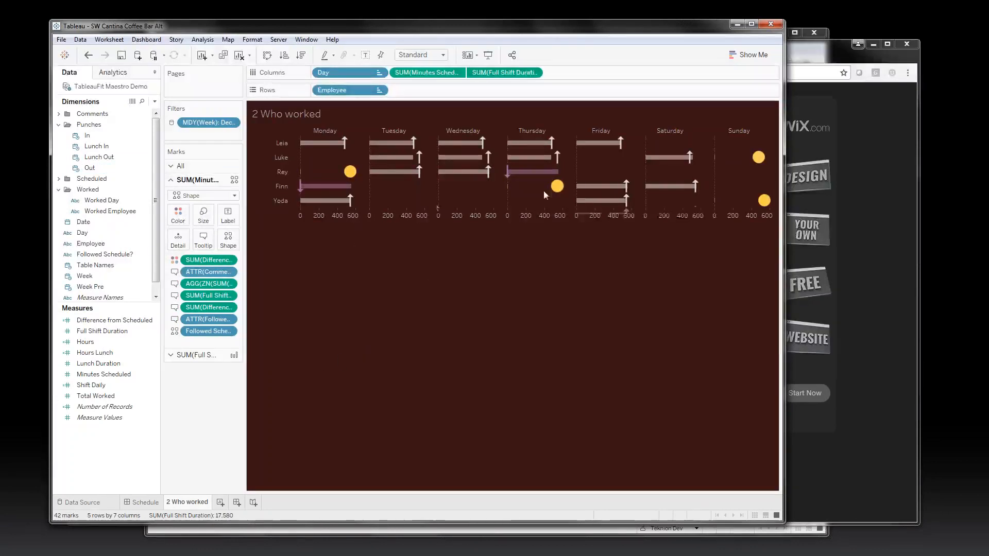
Step: Open the Schedule dashboard and examine the shift details for individual marks, the absent markers and the KPI indicators
mouse_move(560, 195)
click(143, 505)
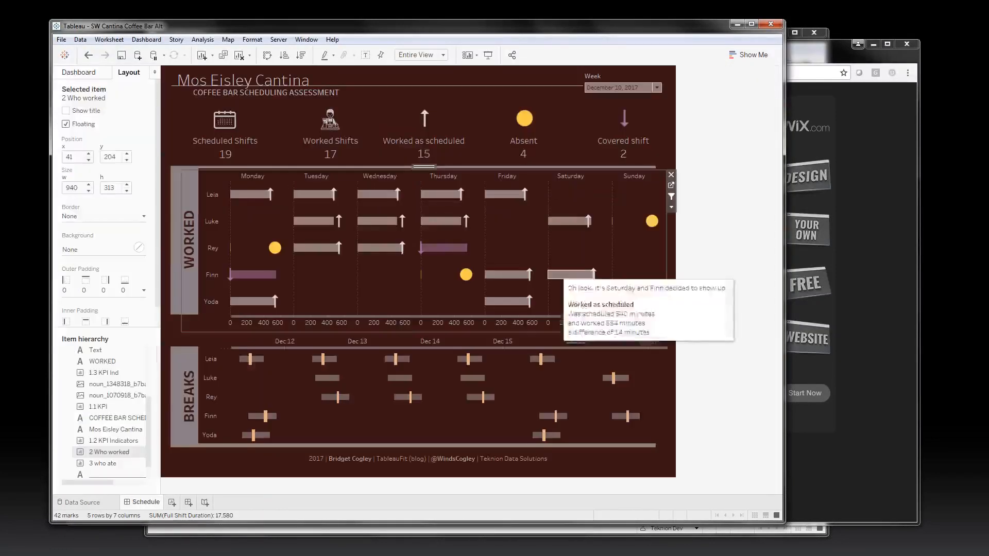
mouse_move(603, 236)
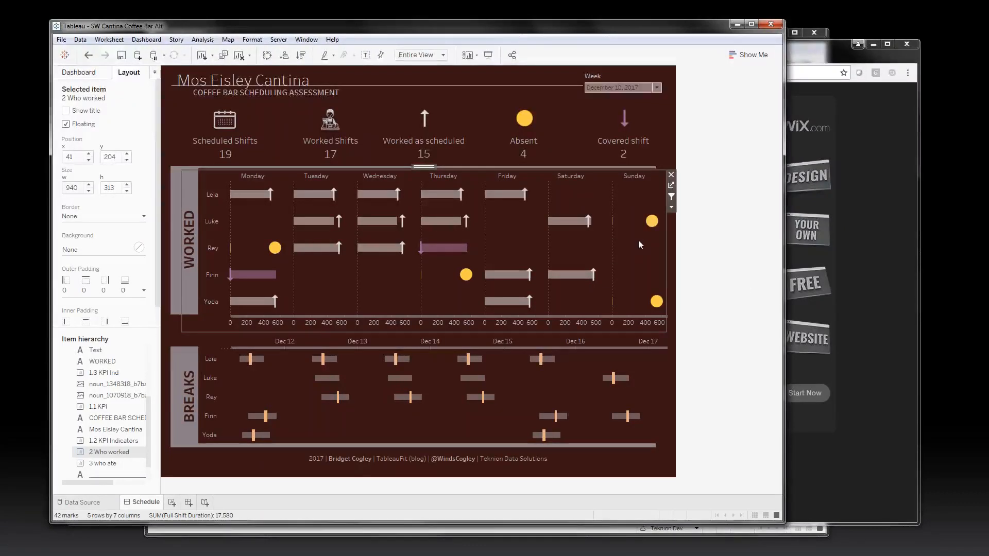
mouse_move(652, 222)
mouse_move(656, 300)
mouse_move(437, 246)
mouse_move(638, 120)
Step: Switch to the Paletton page in the browser and shift the tetrad palette's violet accent toward magenta on the colour wheel
drag(439, 28, 565, 46)
click(117, 160)
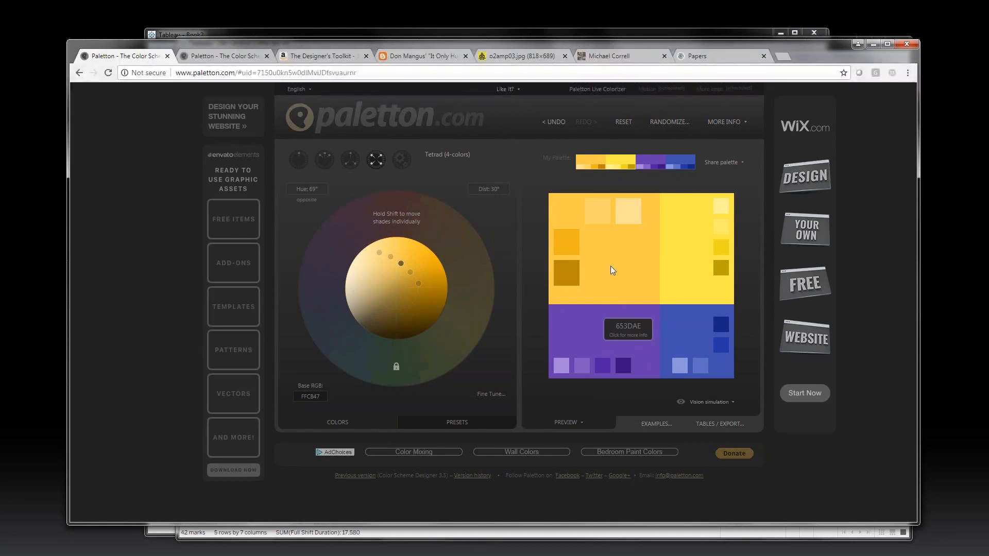
mouse_move(626, 43)
mouse_down()
mouse_move(623, 54)
mouse_move(610, 42)
mouse_up()
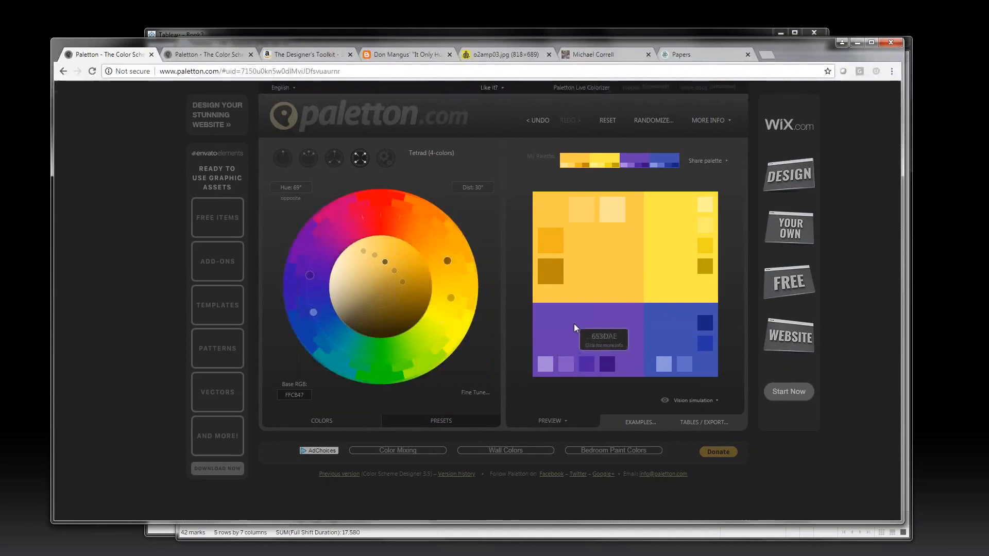
drag(310, 275, 327, 252)
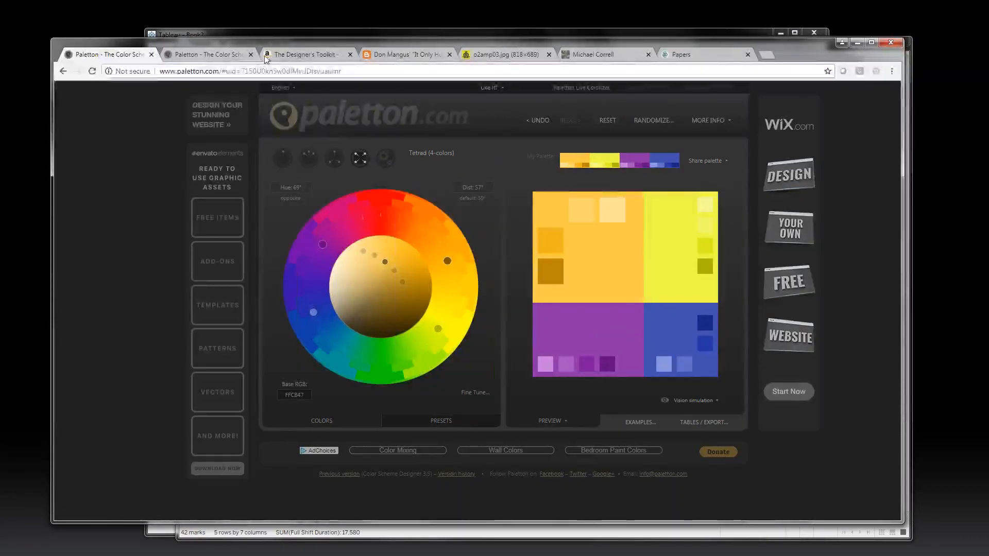
Step: Review the open references: the Designer's Toolkit colour book, the visualization research publications, the eagereyes papers and the reflectance chart image
click(299, 55)
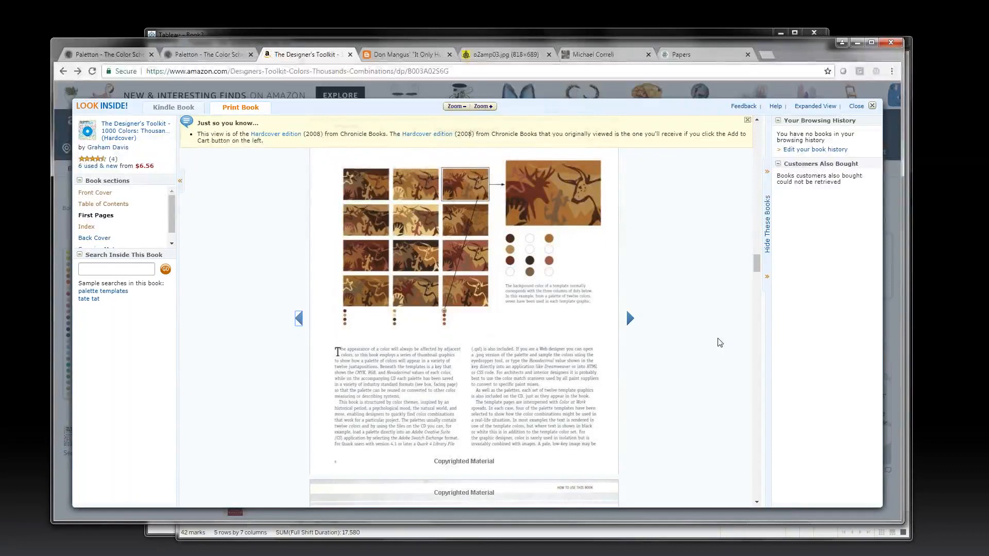
click(581, 56)
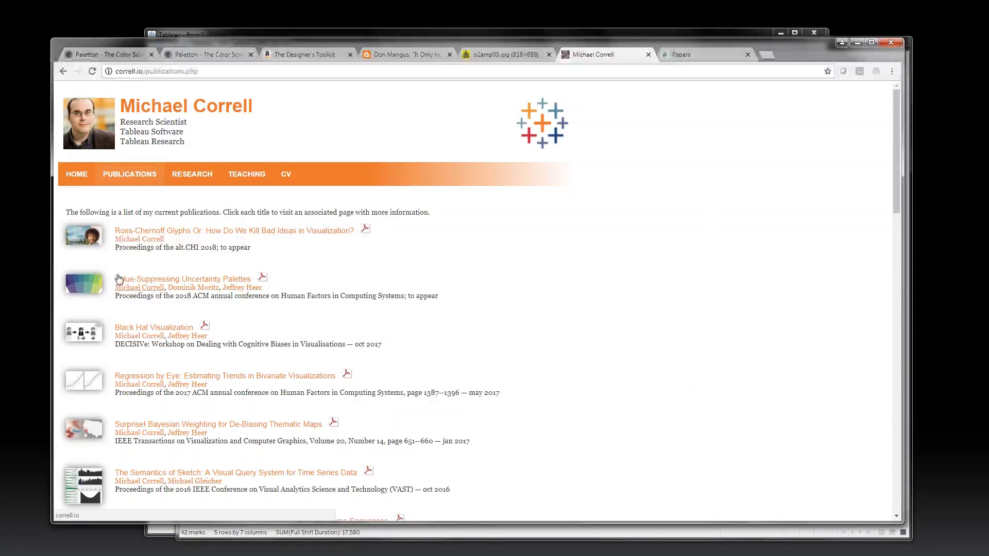
key(ctrl+Tab)
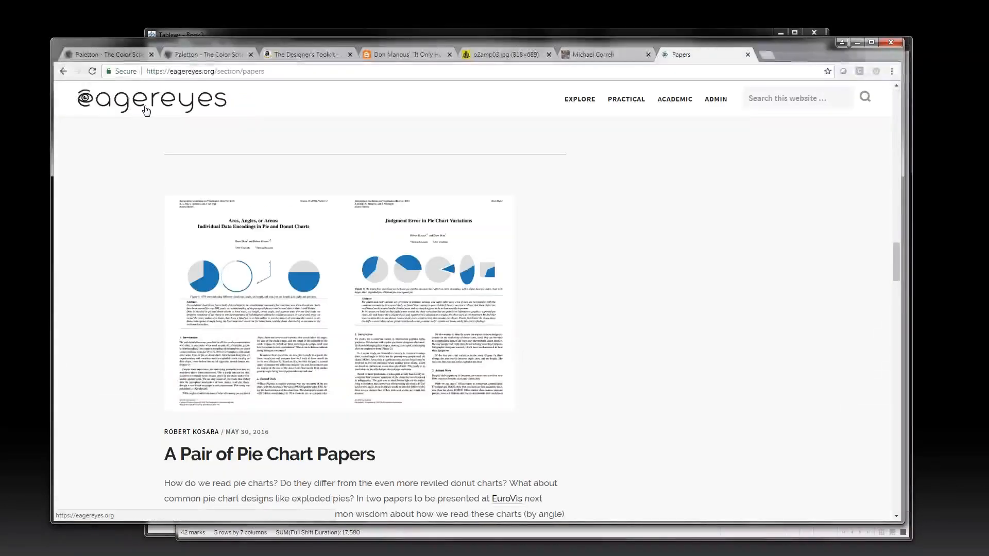
click(610, 52)
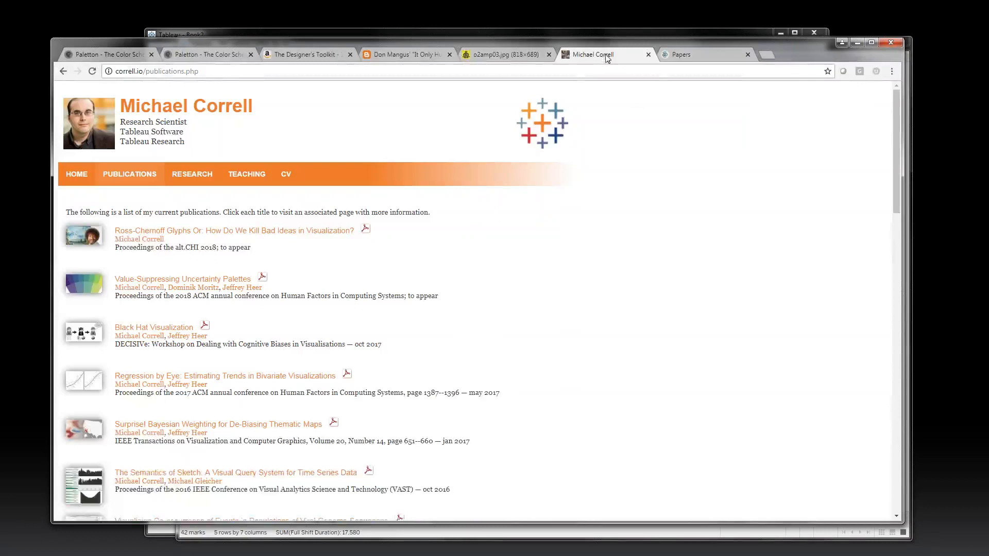
click(505, 56)
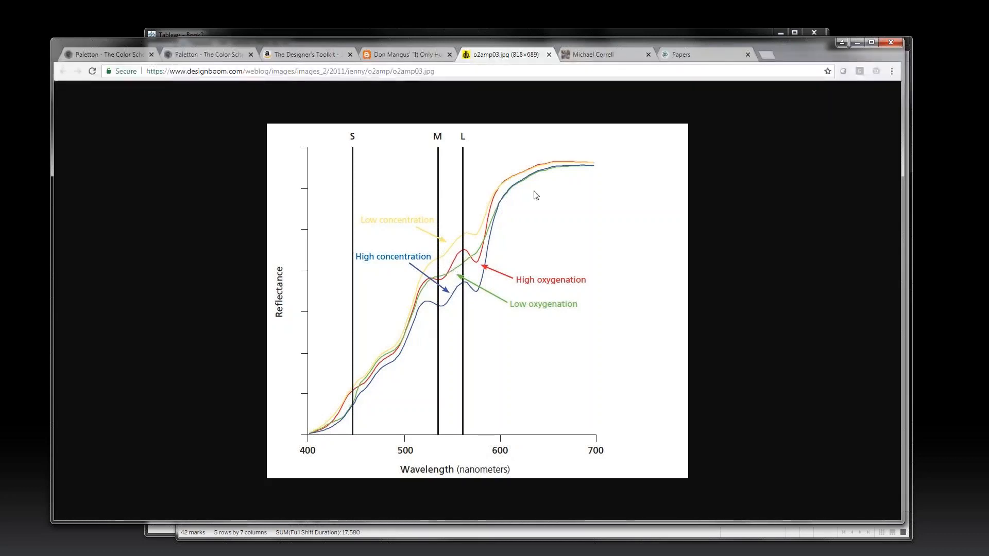
Step: Switch to the blank Book2 workbook in Tableau and build a horizontal bar chart of Sales by Region
click(857, 44)
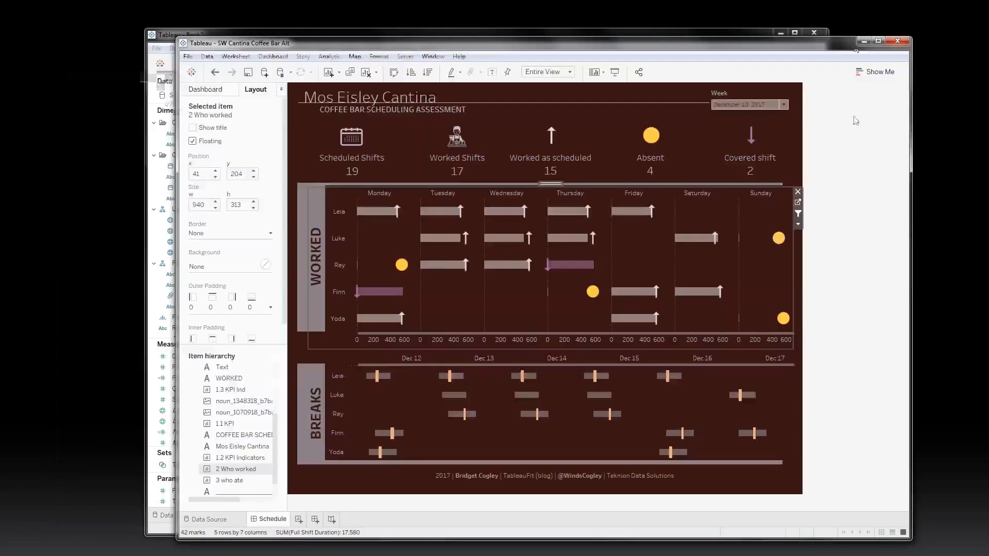
click(866, 190)
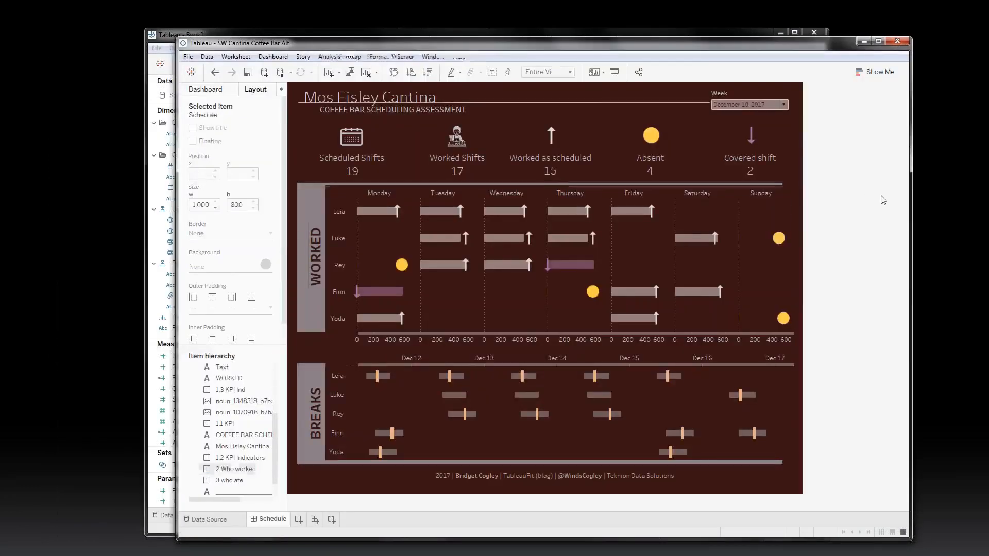
click(863, 41)
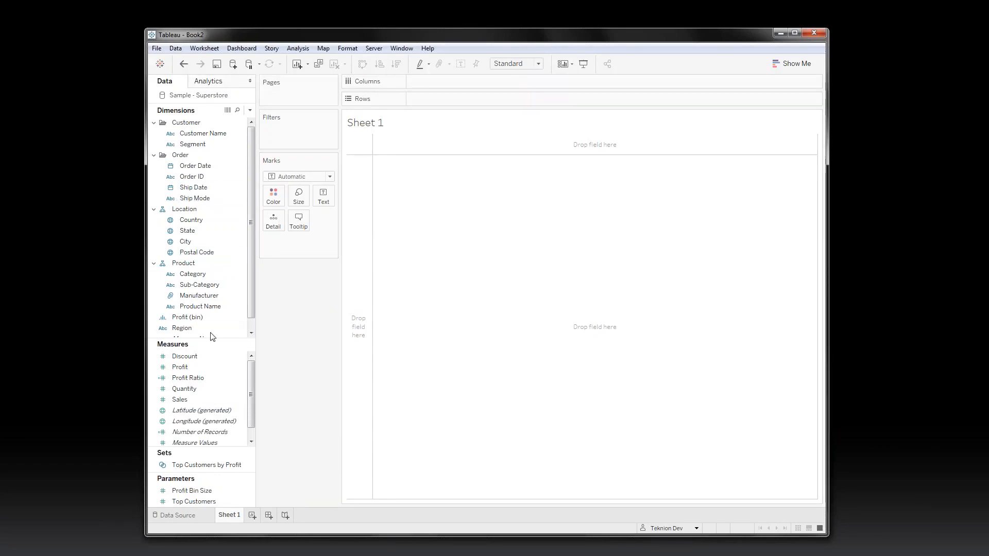
mouse_move(215, 391)
mouse_down()
mouse_move(206, 406)
mouse_move(220, 401)
mouse_move(435, 104)
mouse_move(462, 130)
mouse_up()
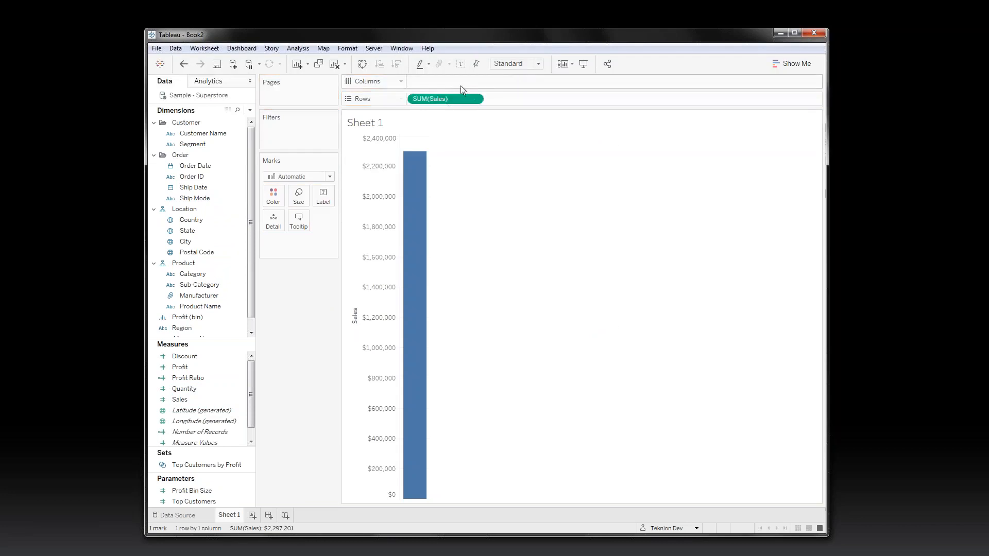
mouse_move(443, 99)
mouse_down()
mouse_move(454, 70)
mouse_move(462, 104)
mouse_move(444, 81)
mouse_up()
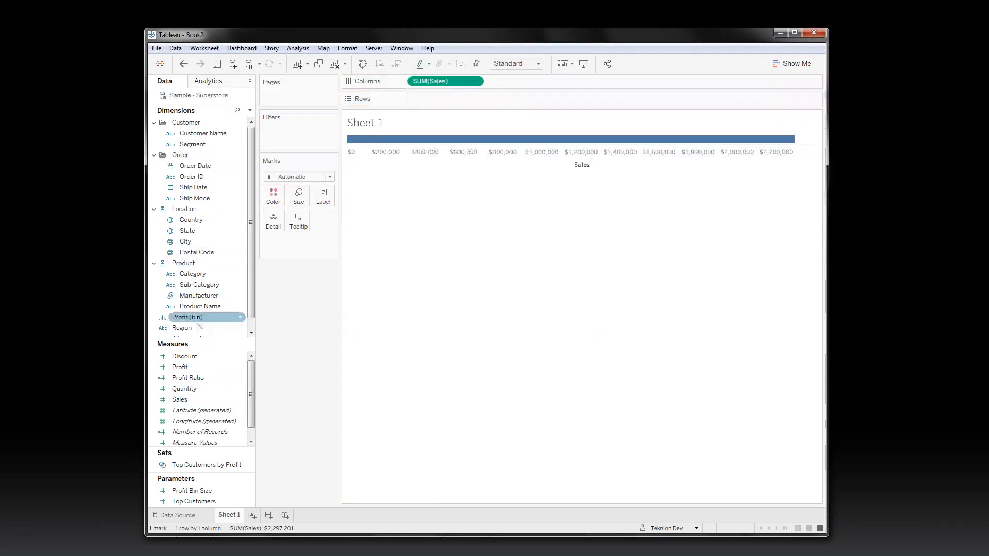
drag(182, 328, 439, 101)
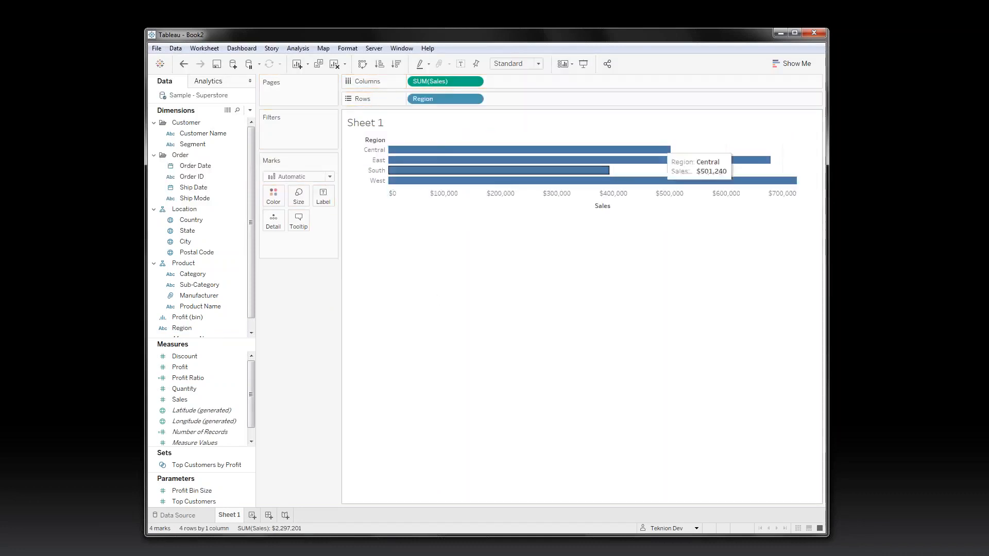
Step: Duplicate the Sheet 1 worksheet with the Sales by Region bar chart
right_click(232, 517)
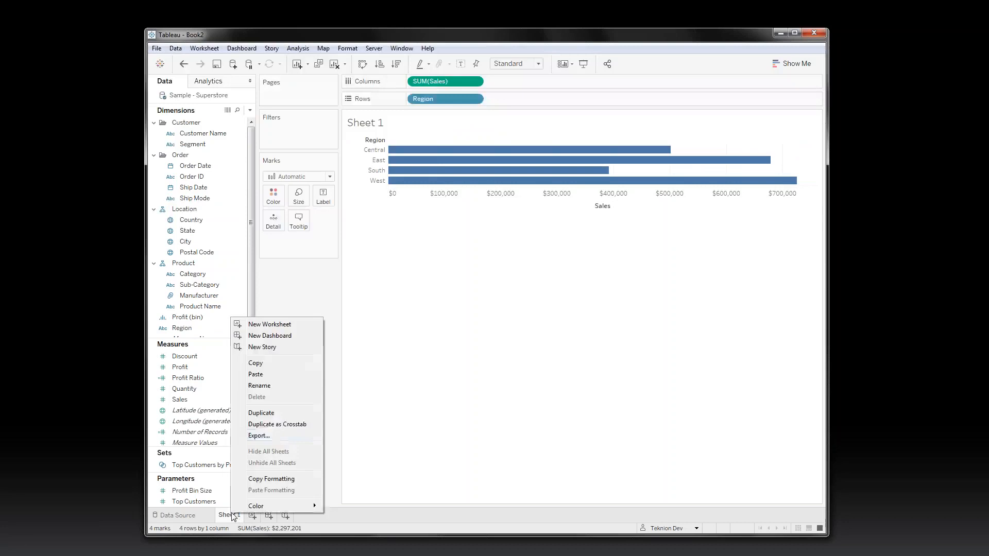
click(262, 415)
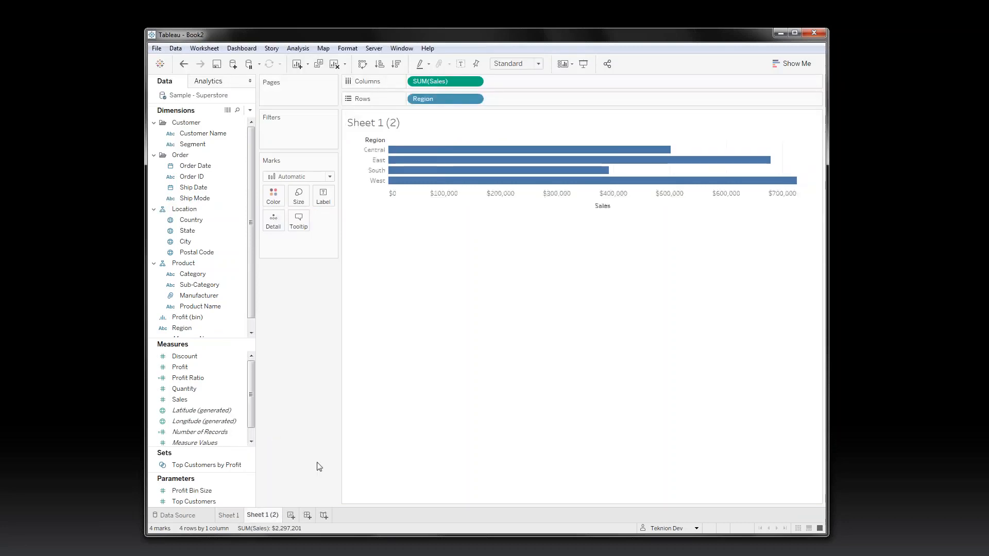
drag(182, 328, 434, 100)
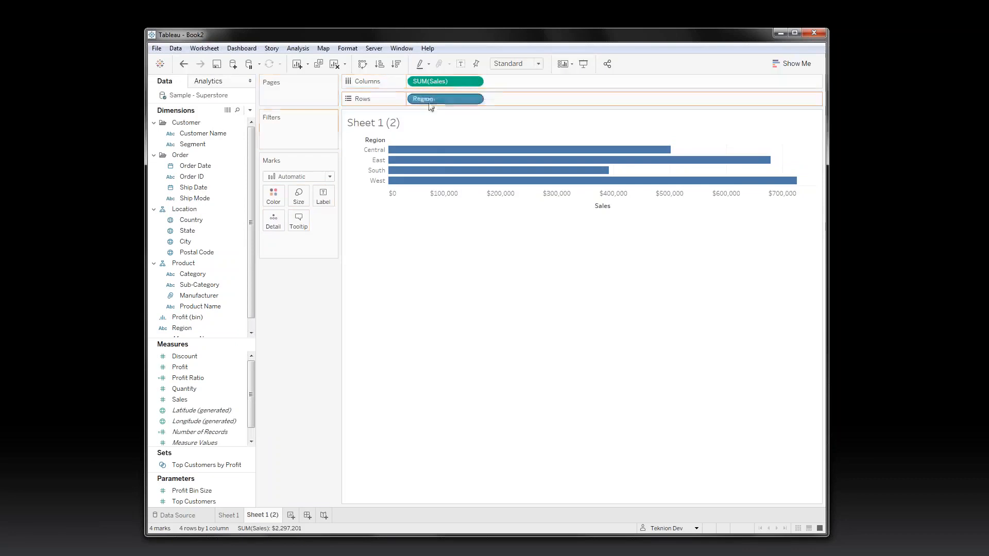
right_click(263, 516)
click(229, 515)
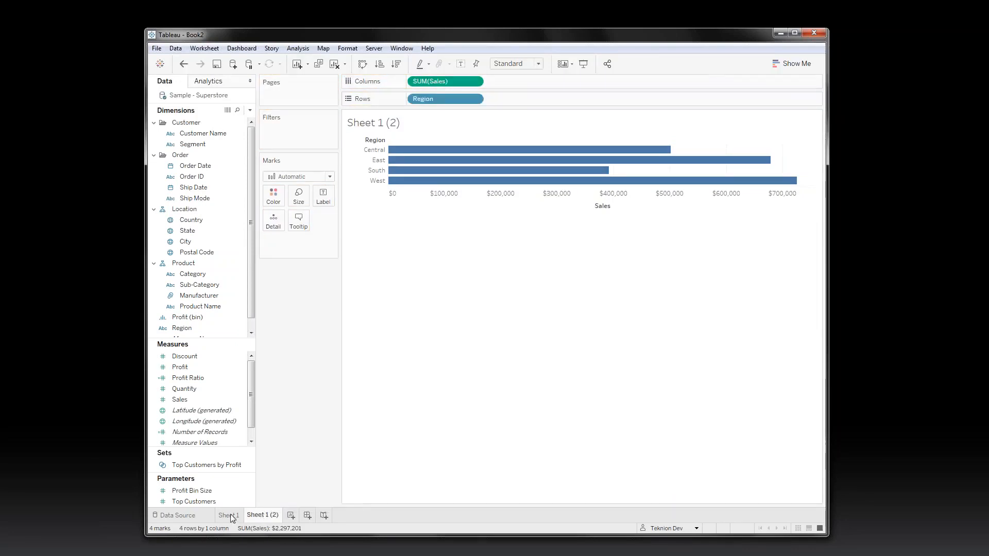
right_click(236, 515)
click(256, 516)
click(256, 517)
Step: Replace Region with the year of Order Date on the rows of the duplicated sheet and set the mark type to Bar
drag(198, 165, 449, 100)
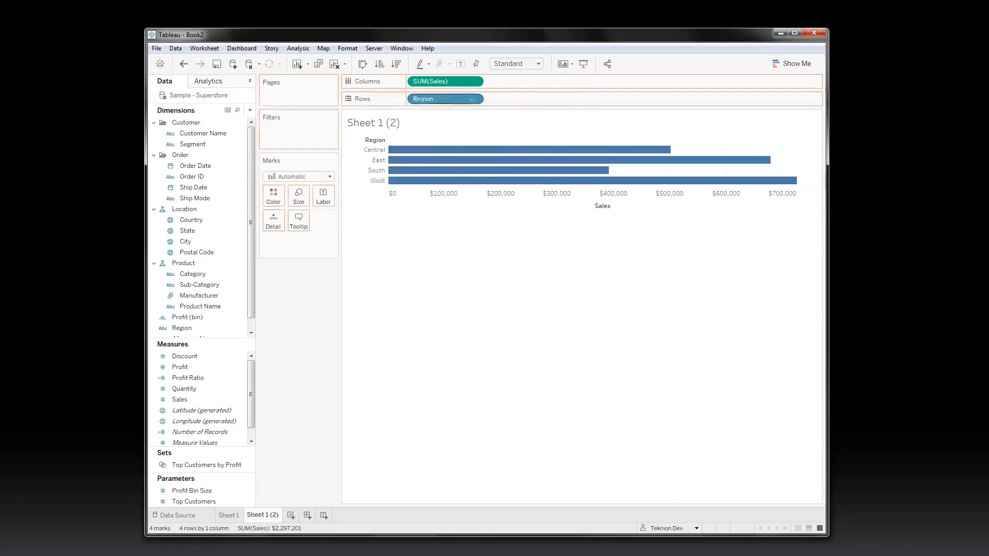
click(309, 177)
click(288, 204)
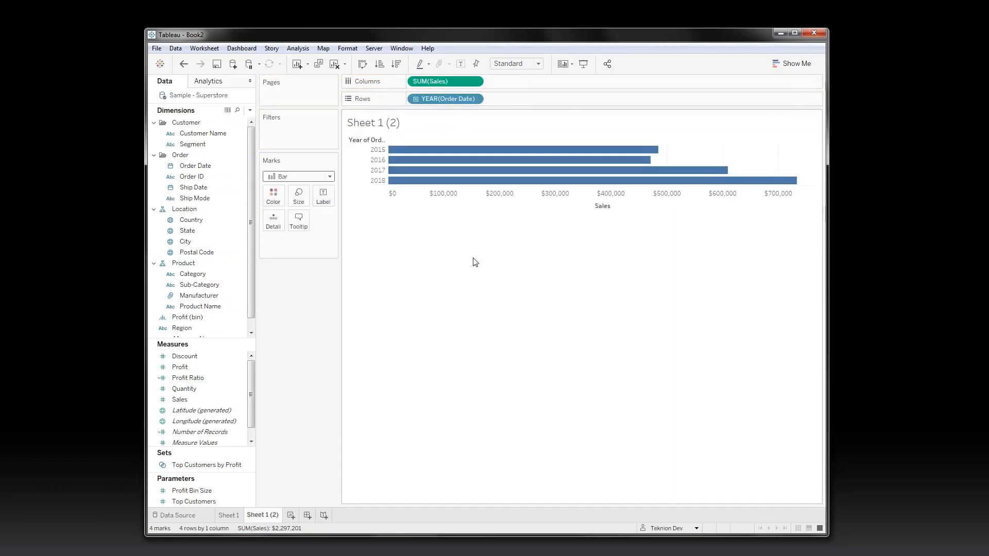
Step: Duplicate the yearly sales sheet and swap rows and columns in the copy to make the bars vertical
right_click(277, 516)
click(306, 413)
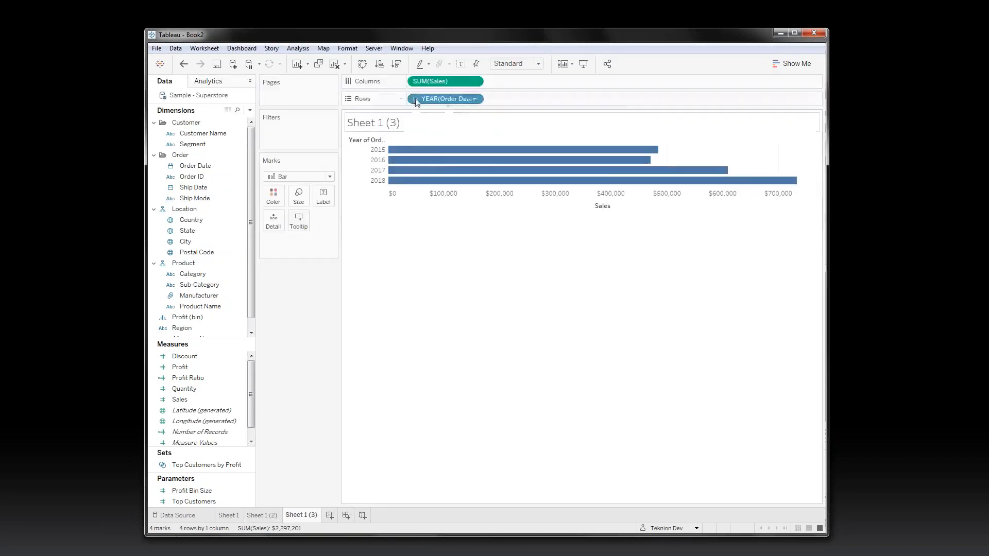
click(363, 64)
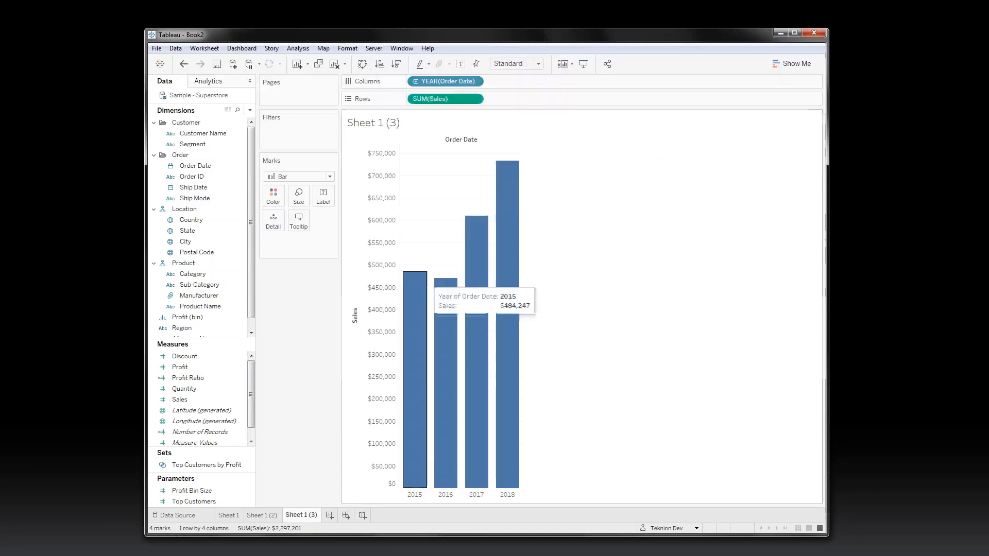
Step: Change Order Date to continuous months and set the mark type to Line
click(474, 81)
click(449, 288)
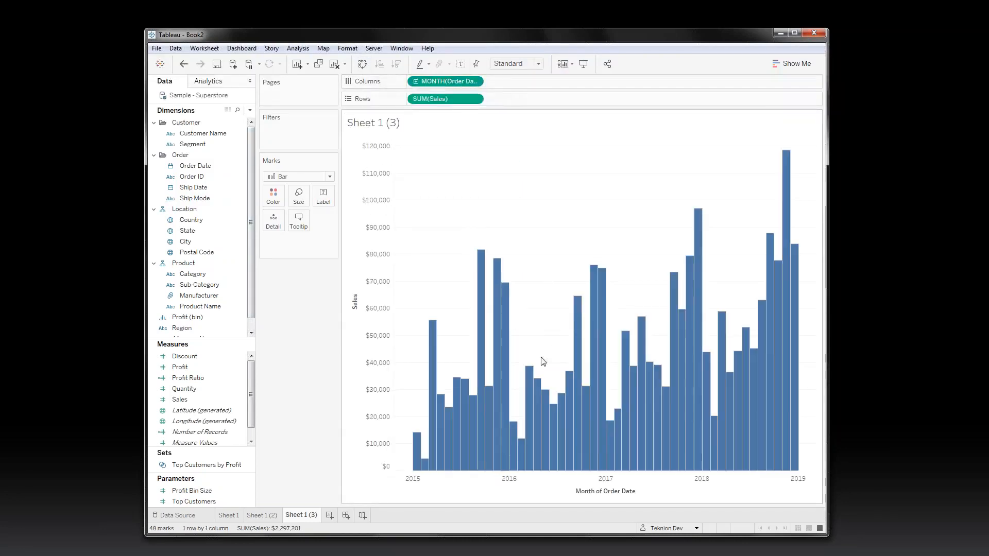
click(299, 176)
click(286, 208)
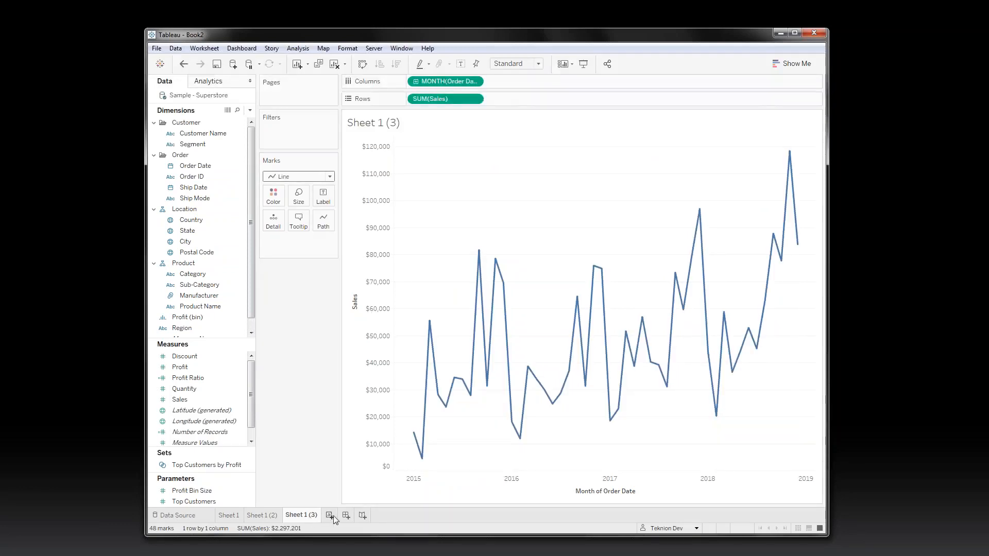
Step: Add a new worksheet and create a map of the United States by State
click(330, 515)
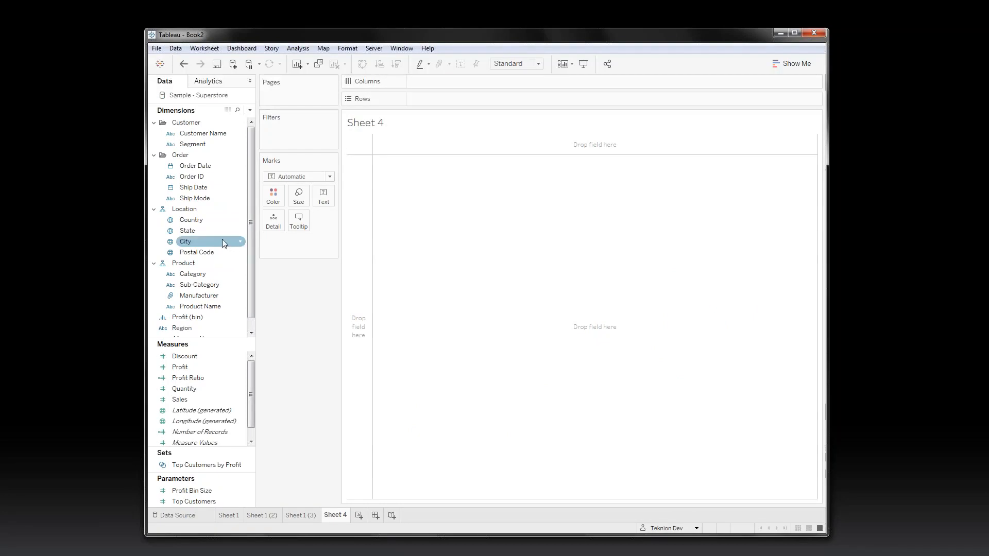
click(208, 232)
double_click(208, 232)
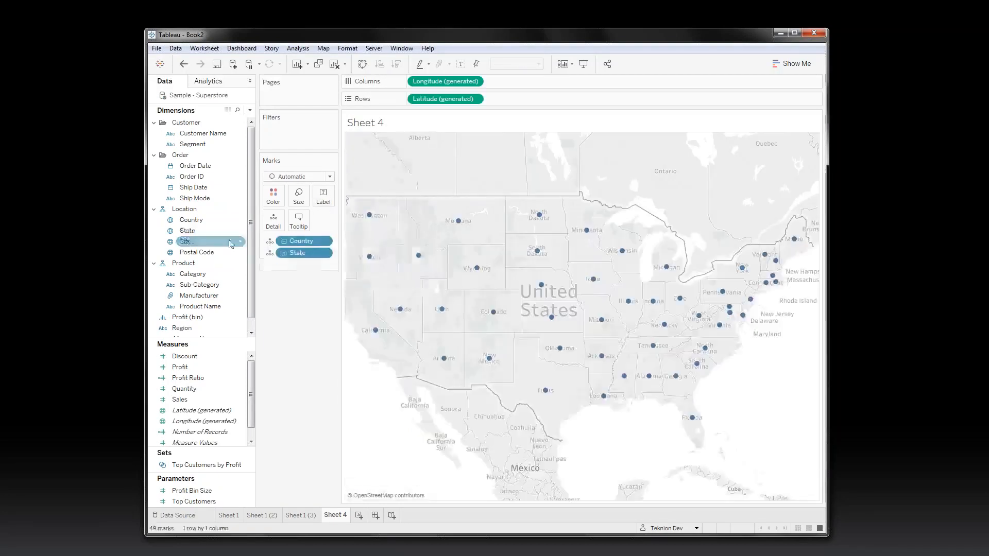
Step: Add Profit Ratio to the map and encode it as the colour of the states
click(208, 377)
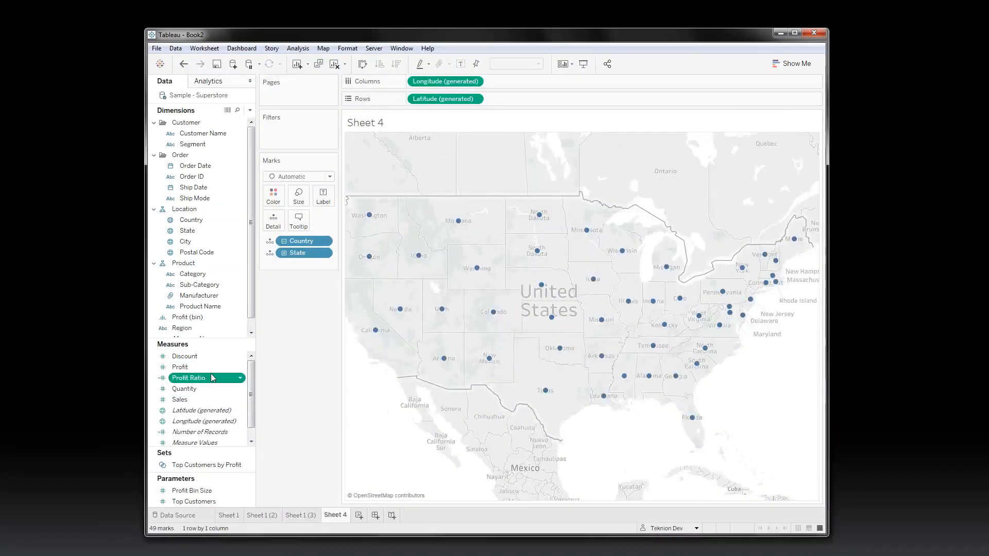
double_click(208, 377)
drag(291, 266, 274, 195)
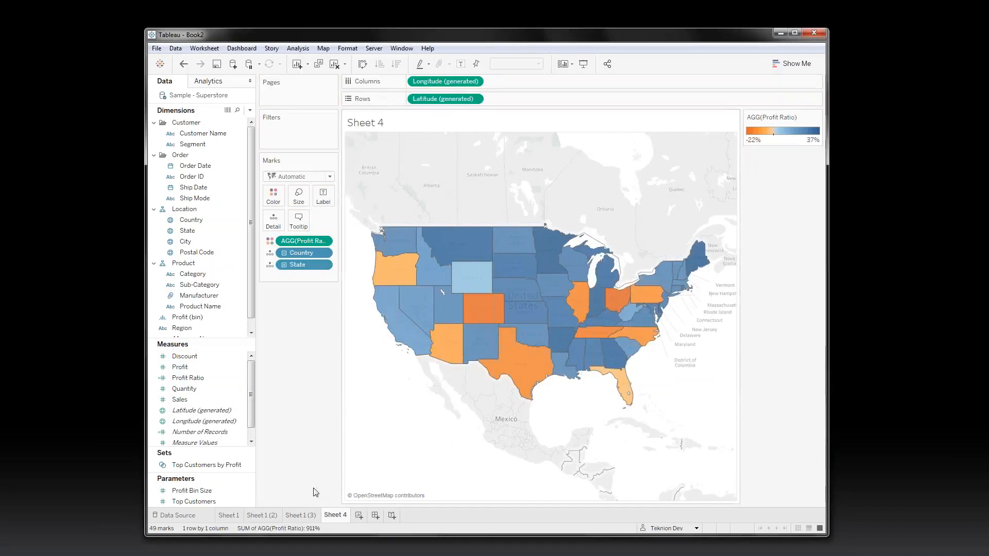
Step: Review the charts on all four worksheets in turn, ending on the Profit Ratio map
click(229, 515)
click(262, 516)
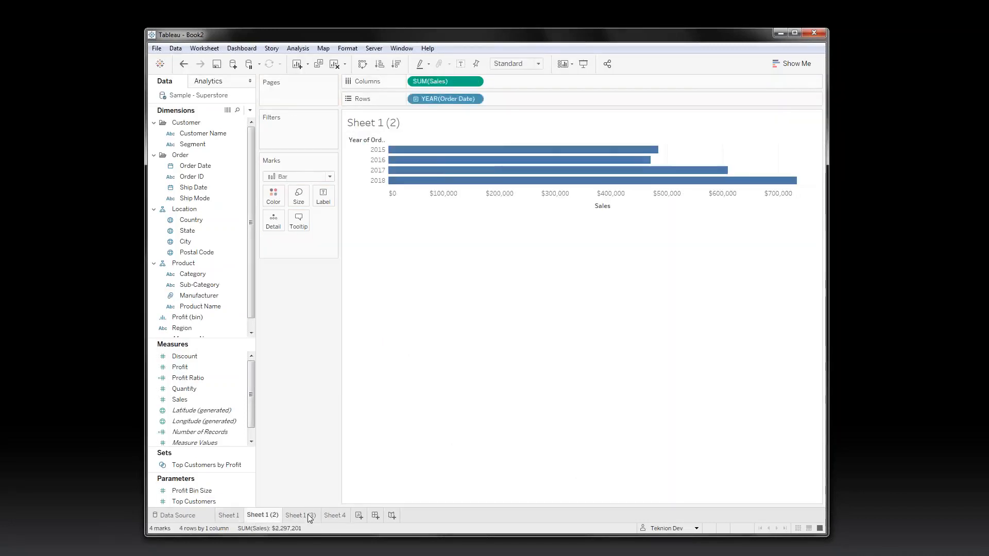
click(307, 516)
click(345, 517)
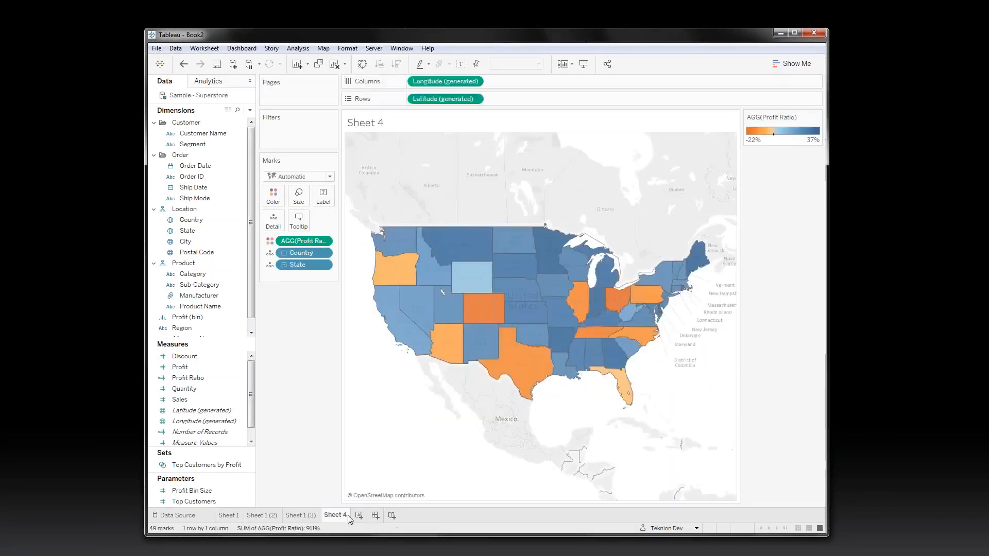
Step: Create a dashboard with floating objects and arrange Sheet 1 (2), Sheet 1 (3) and Sheet 1 side by side along its upper part
click(375, 515)
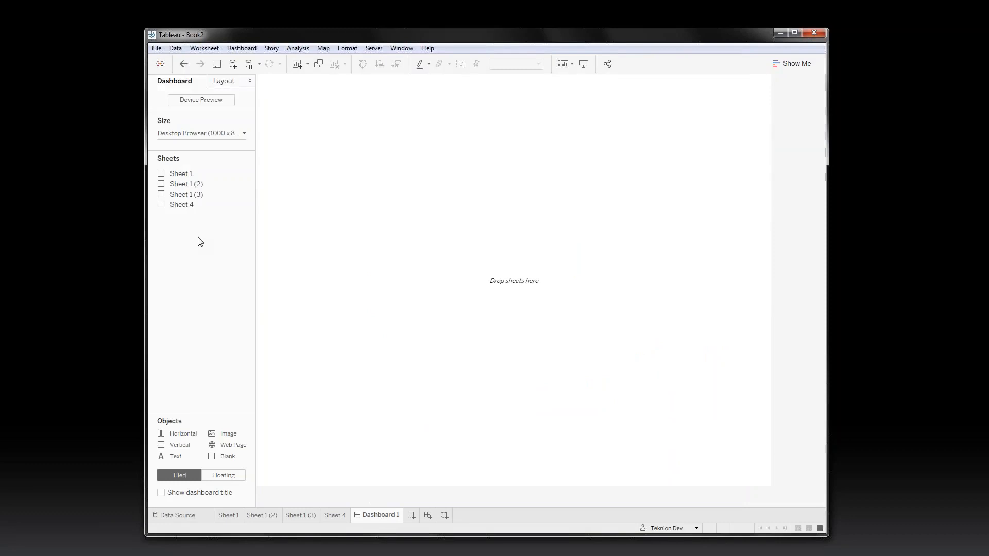
mouse_move(191, 190)
click(218, 477)
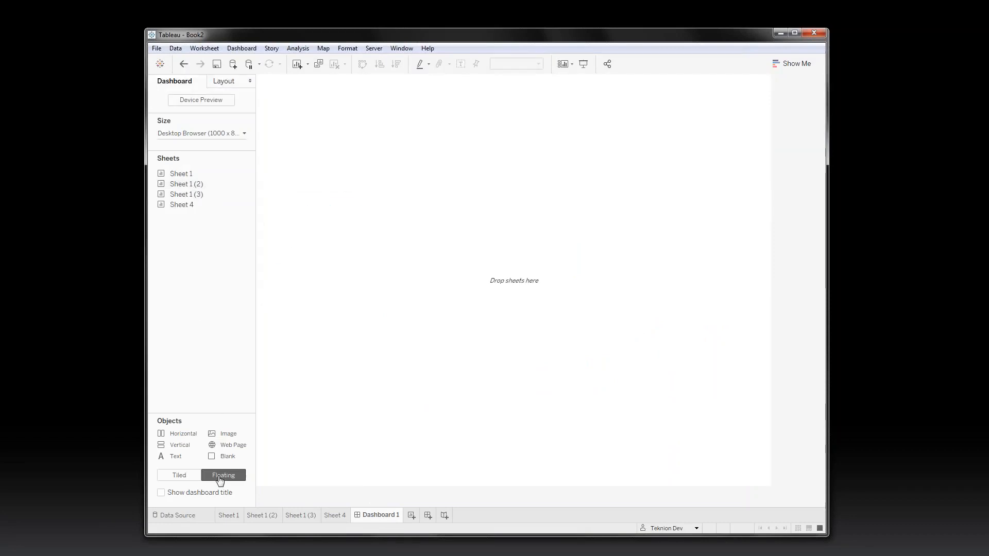
mouse_move(200, 193)
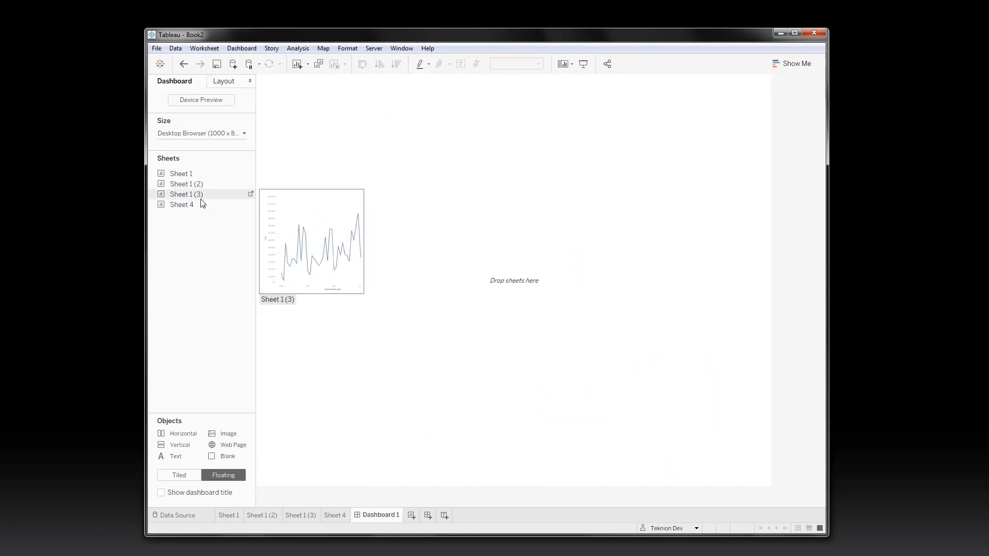
drag(193, 187, 269, 106)
drag(193, 196, 413, 116)
mouse_move(180, 173)
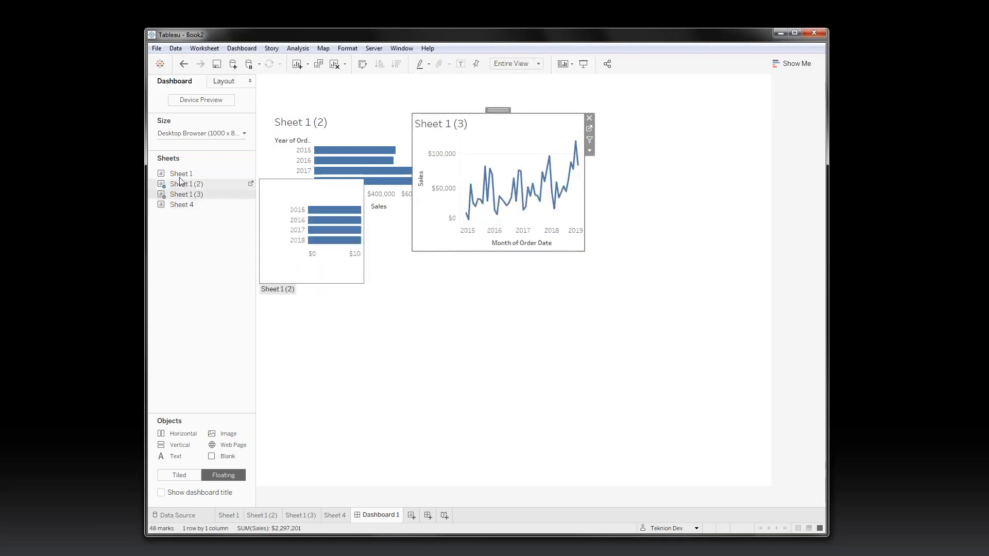
double_click(180, 173)
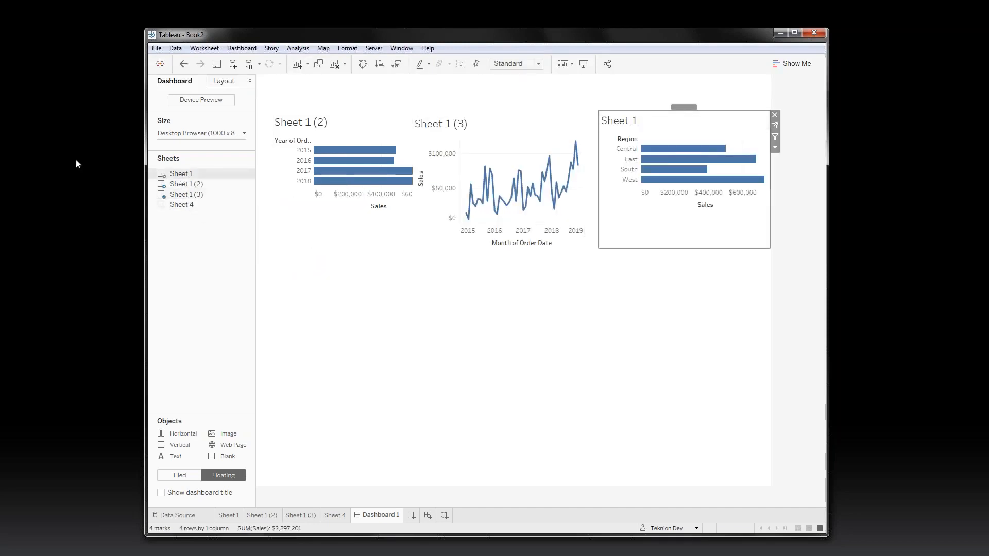
Step: Add the Sheet 4 map beneath the three charts, enlarge it to their combined width, and move the Profit Ratio legend to its lower-left corner
mouse_move(178, 208)
drag(178, 209, 292, 238)
drag(453, 369, 752, 466)
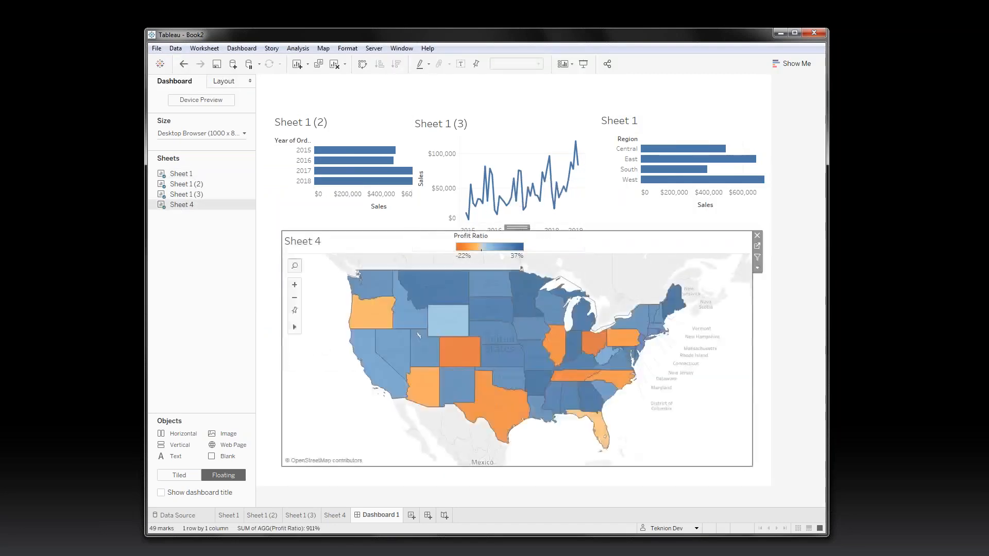
click(519, 238)
drag(492, 238, 317, 427)
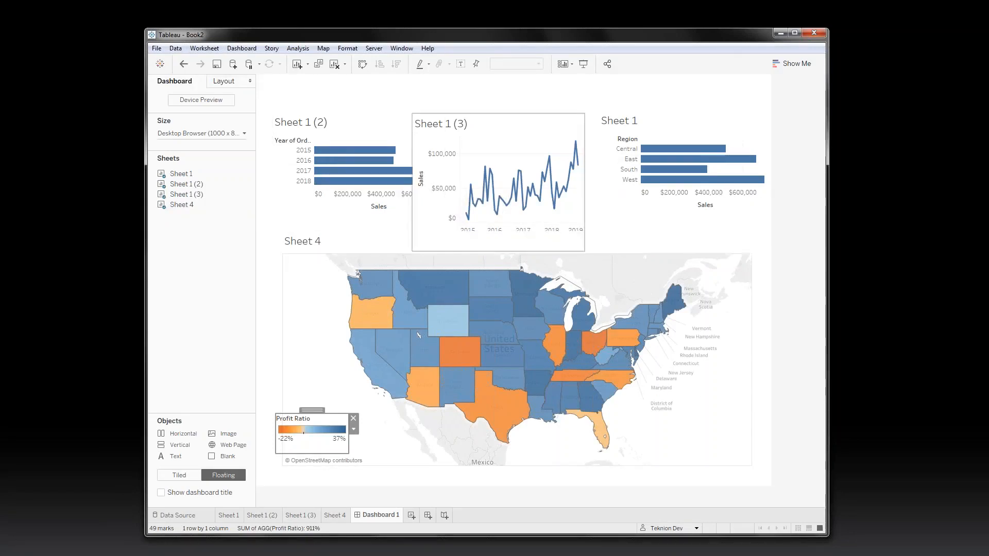
Step: Go from the dashboard to the Sheet 1 (2) worksheet and shrink the bar size to thin lines
mouse_move(316, 154)
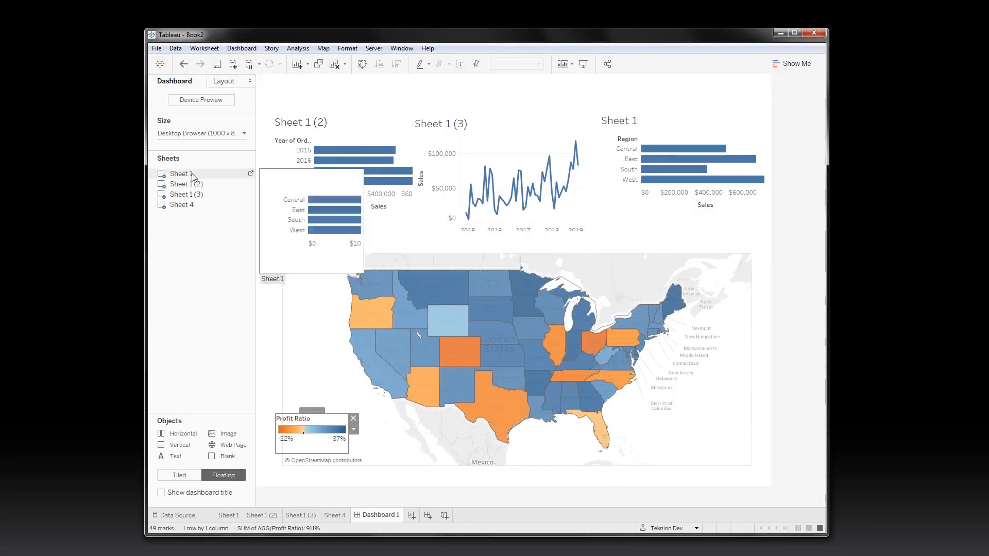
mouse_move(381, 150)
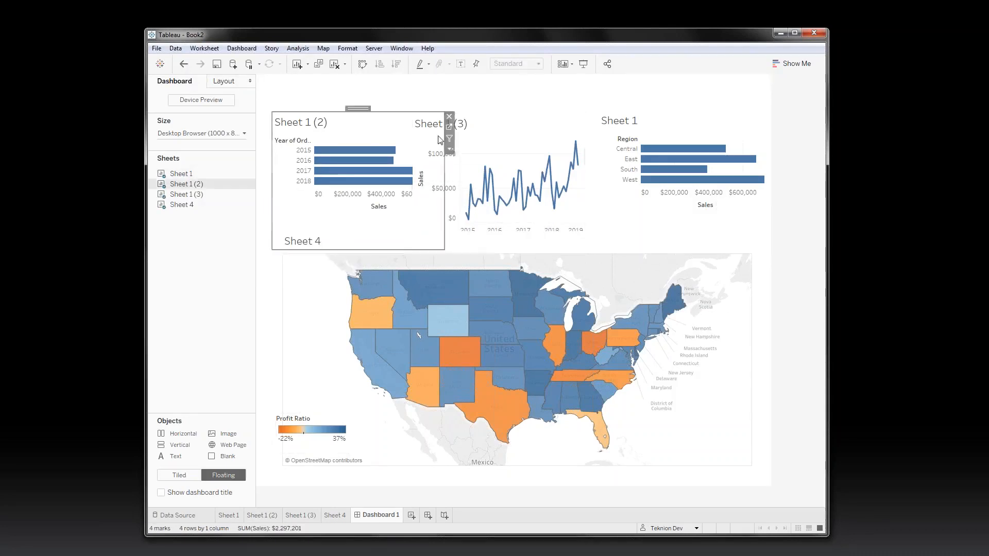
click(449, 129)
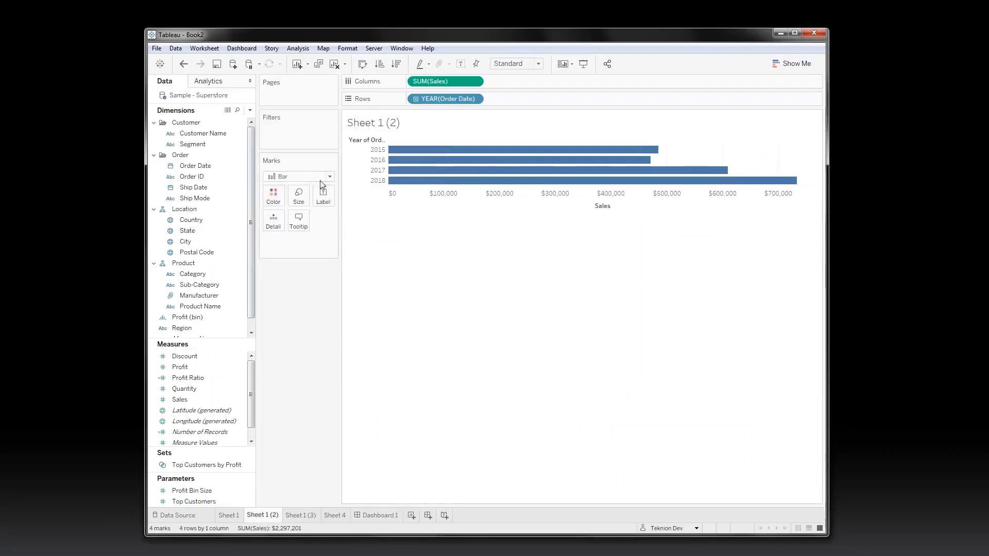
click(299, 198)
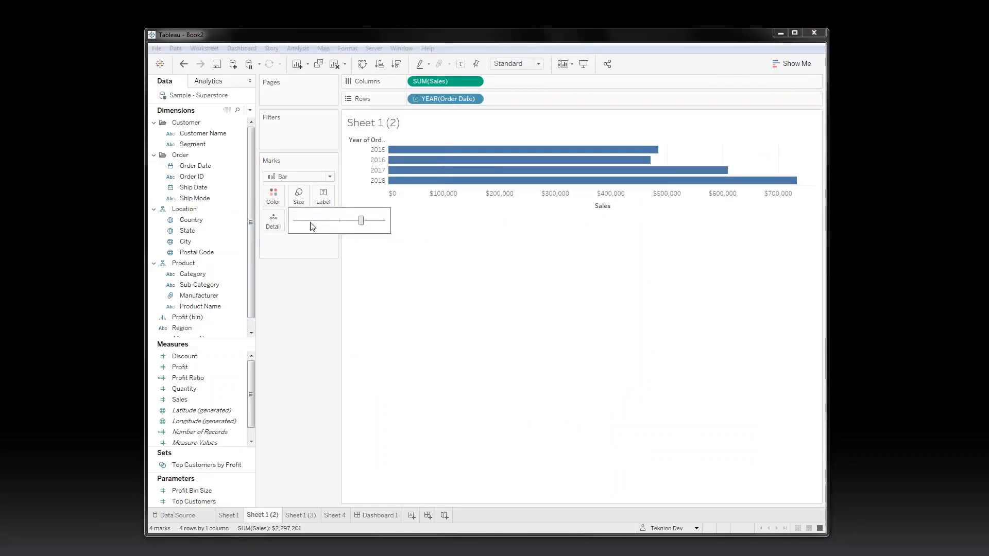
click(308, 225)
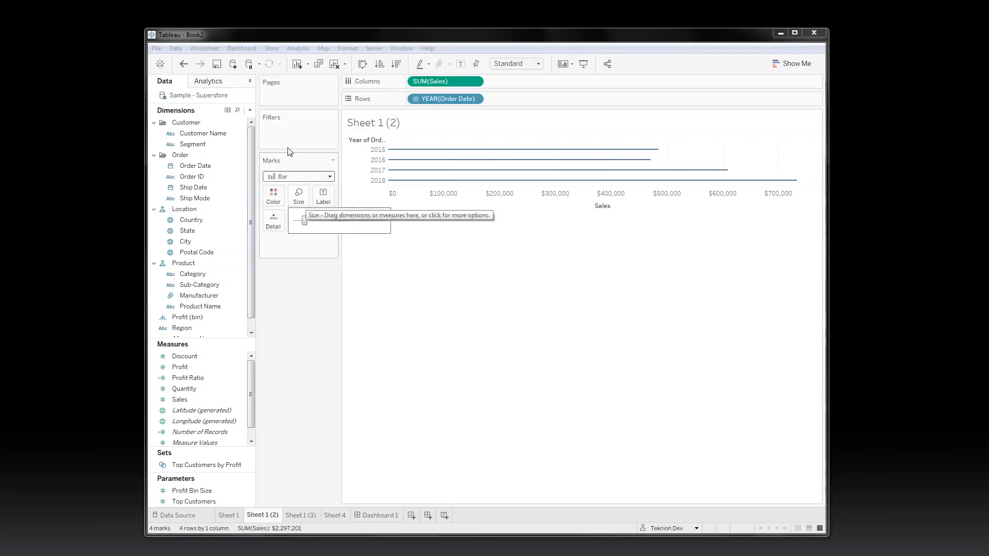
click(300, 197)
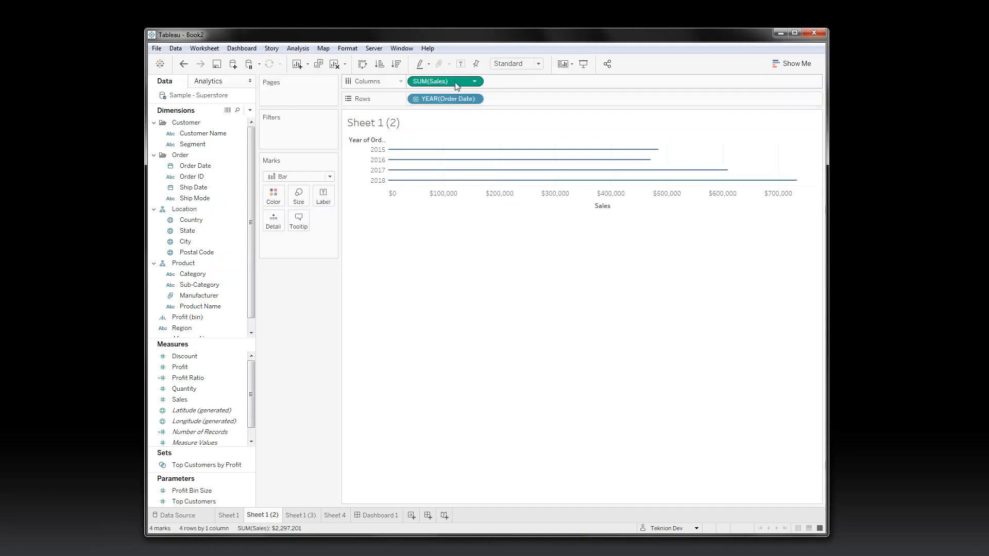
Step: Duplicate SUM(Sales) on Columns, combine the two as a dual axis, and move the second axis's marks to the back
drag(455, 86, 517, 84)
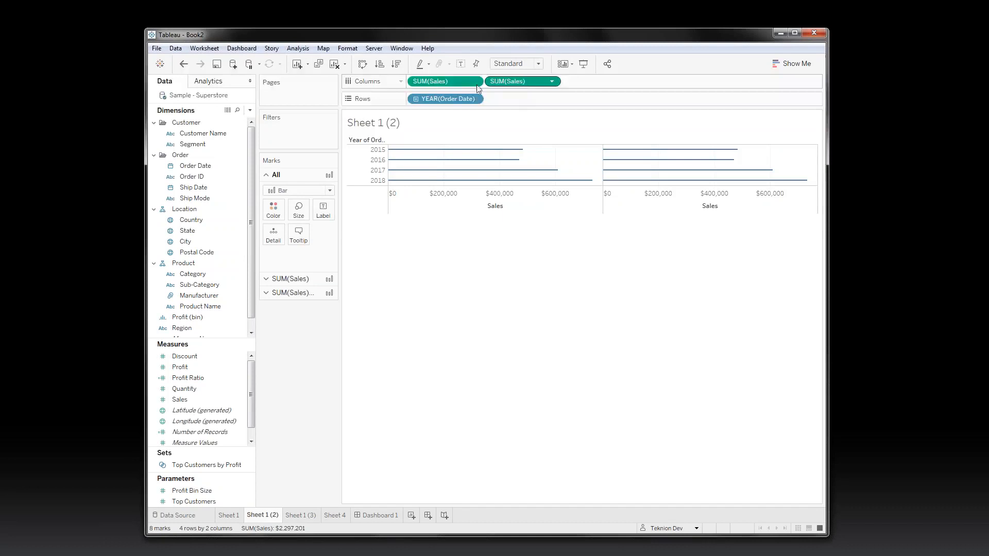
click(551, 82)
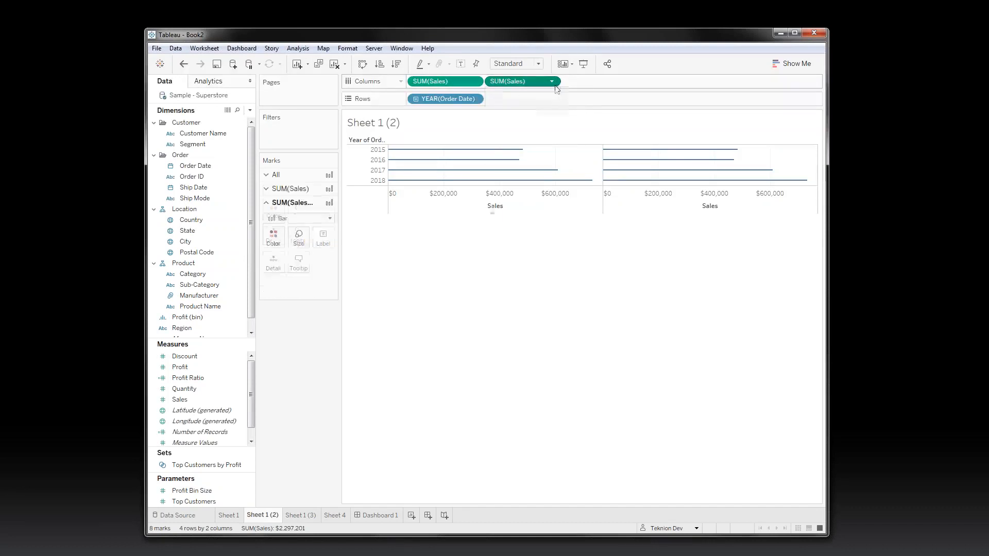
click(521, 274)
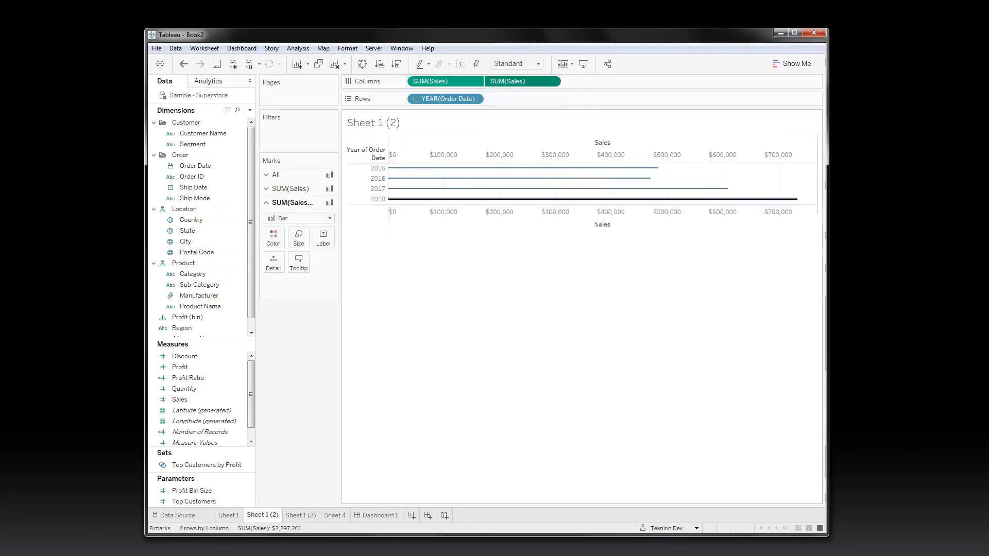
right_click(616, 150)
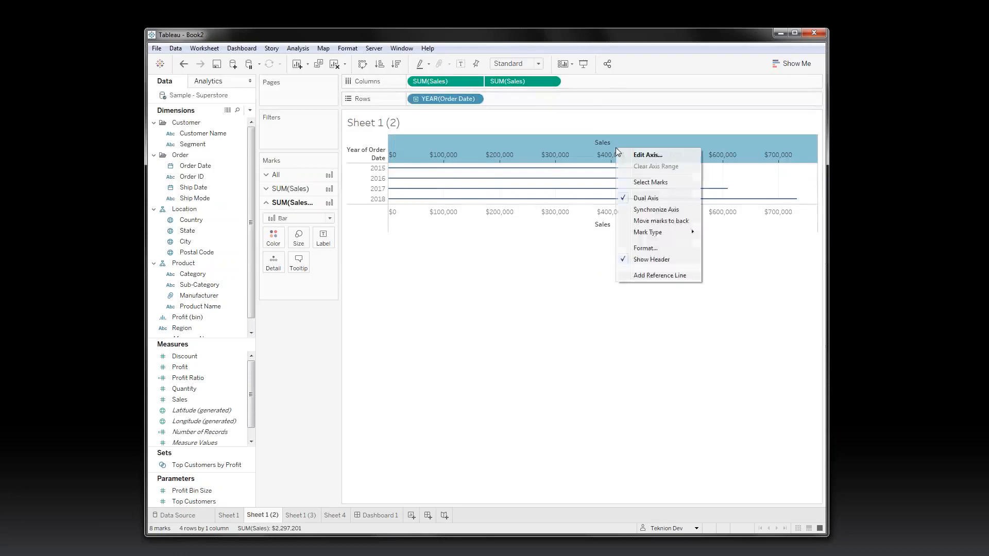
click(644, 221)
Step: Change the mark type of the second SUM(Sales) to Circle
click(287, 293)
click(283, 218)
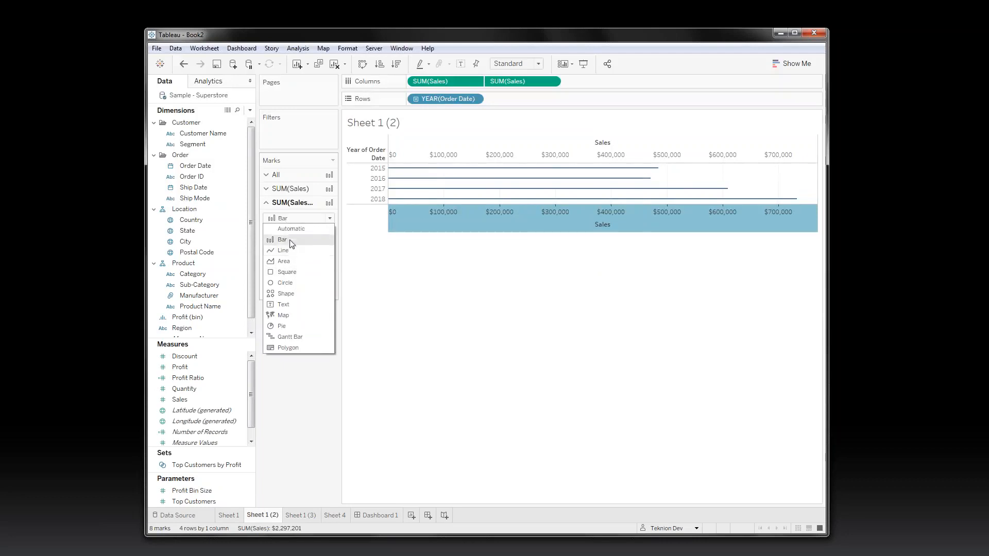
click(288, 283)
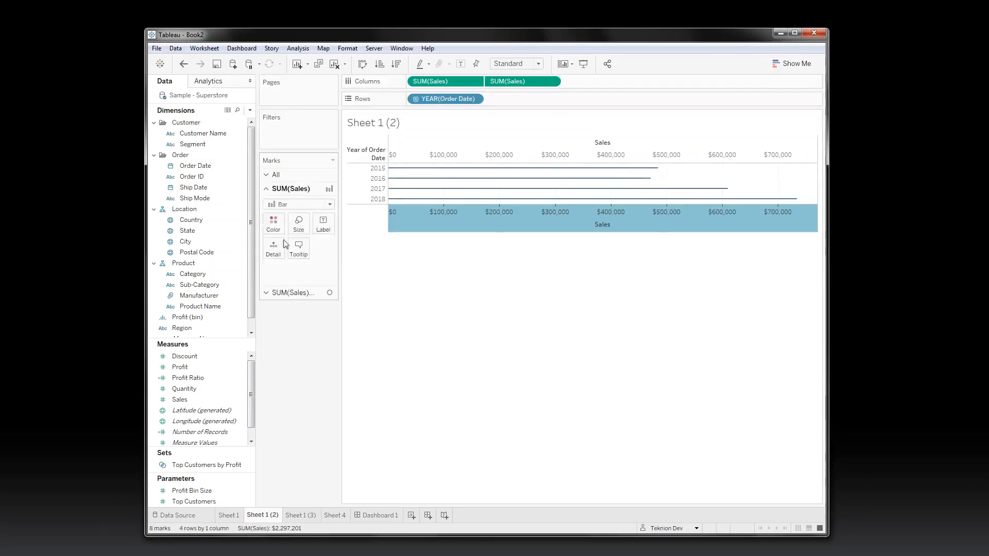
Step: Try a thicker size for the bars of the first SUM(Sales)
click(298, 226)
click(328, 249)
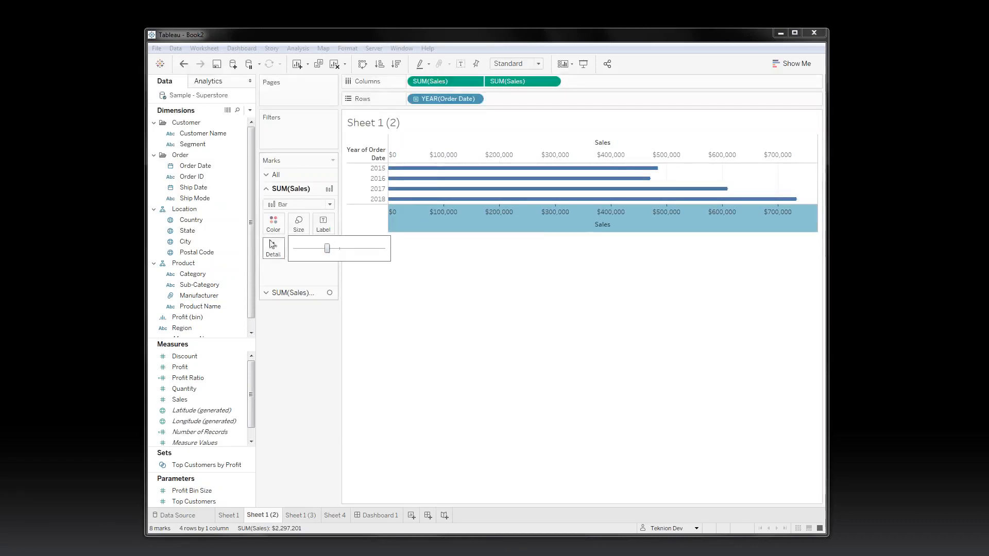
click(302, 408)
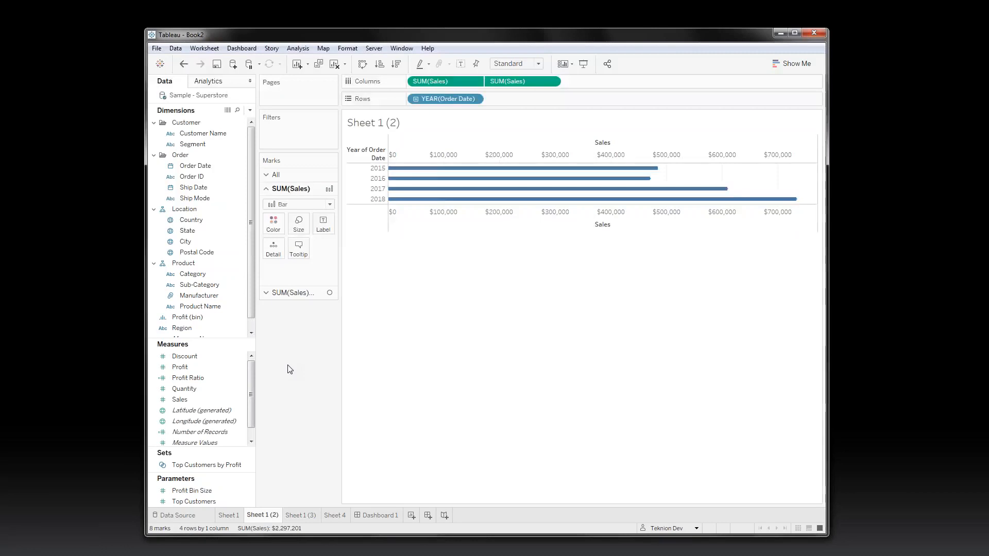
Step: Adjust the size of the second SUM(Sales) circles so they form lollipop heads at the bar ends
click(291, 292)
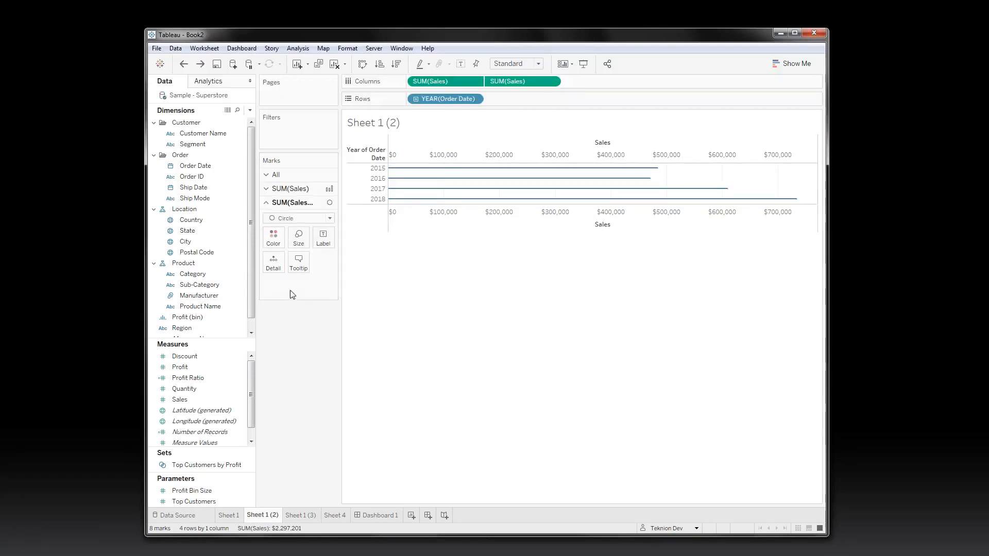
click(308, 247)
click(331, 263)
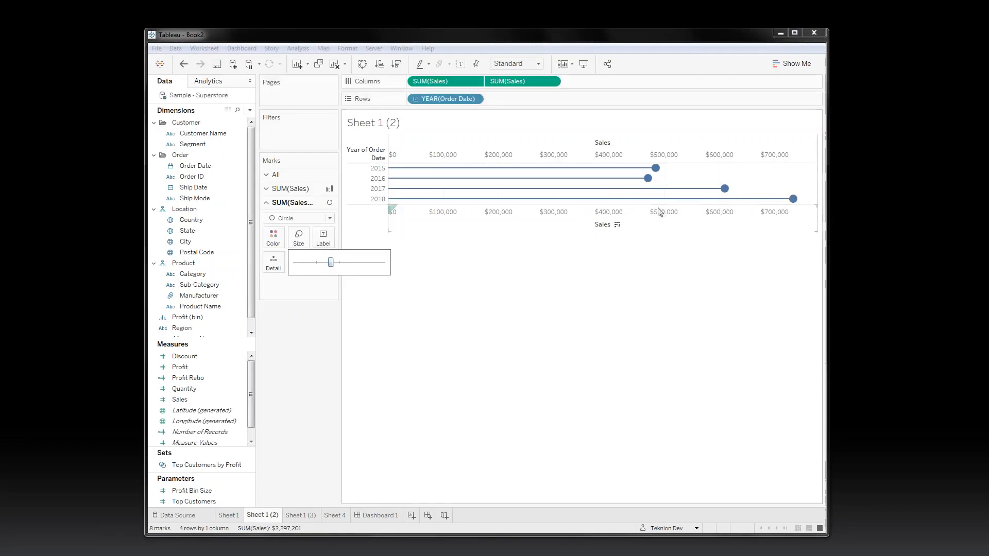
drag(326, 261, 324, 261)
Step: On Dashboard 1, shift Sheet 1 (3) slightly to the right and shrink Sheet 1 (2) so the two charts no longer overlap
click(381, 515)
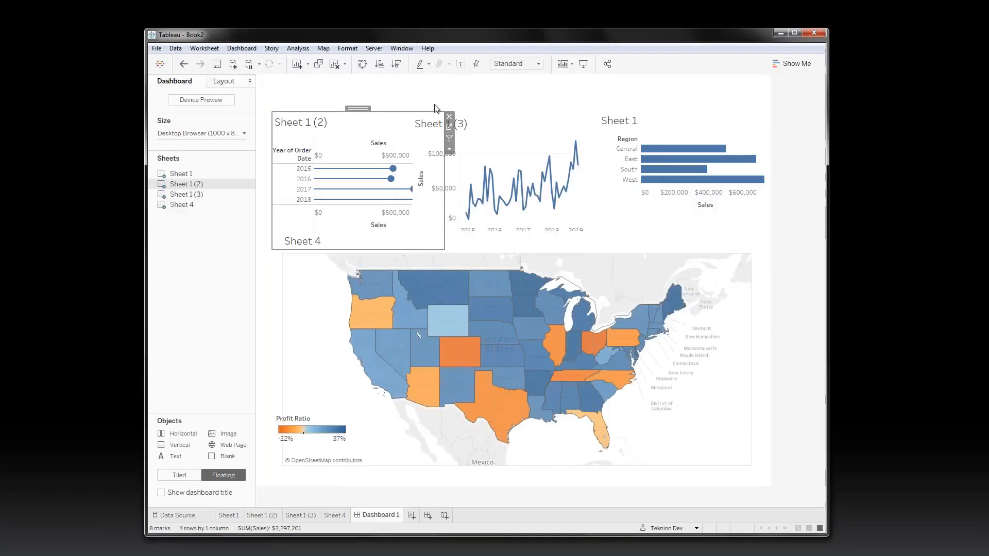
click(507, 124)
drag(495, 109, 518, 109)
click(412, 141)
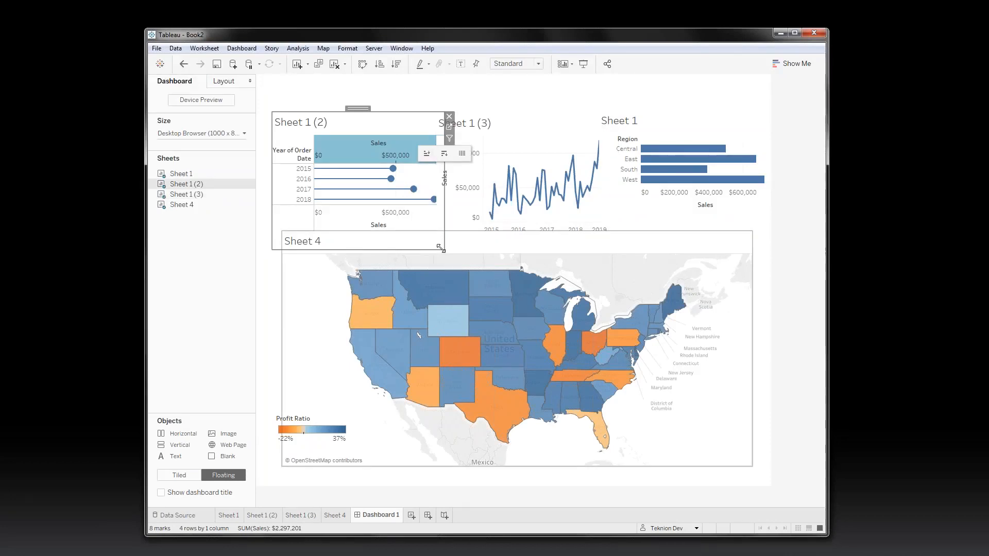
drag(441, 249, 394, 238)
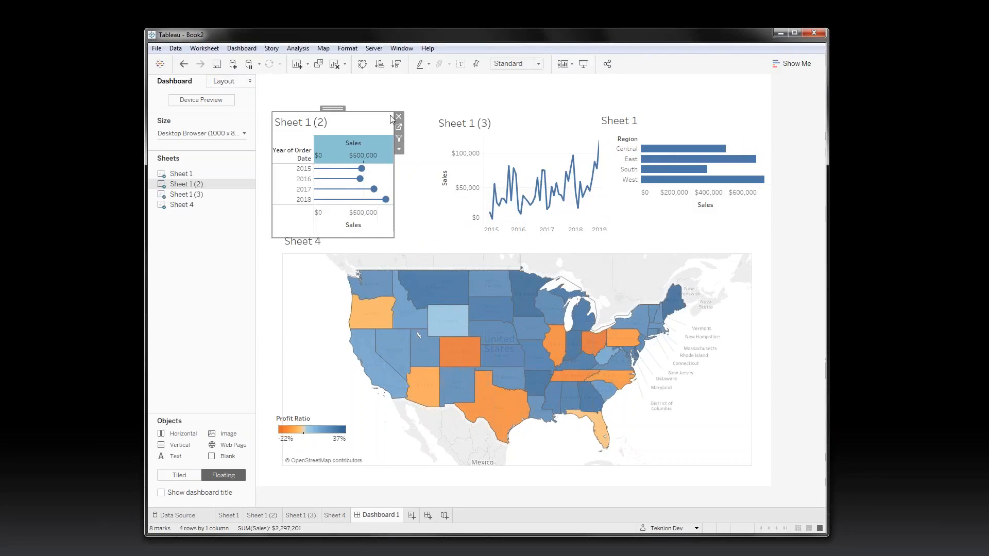
Step: Return to the Sheet 1 (2) worksheet and show mark labels on the circles
click(400, 128)
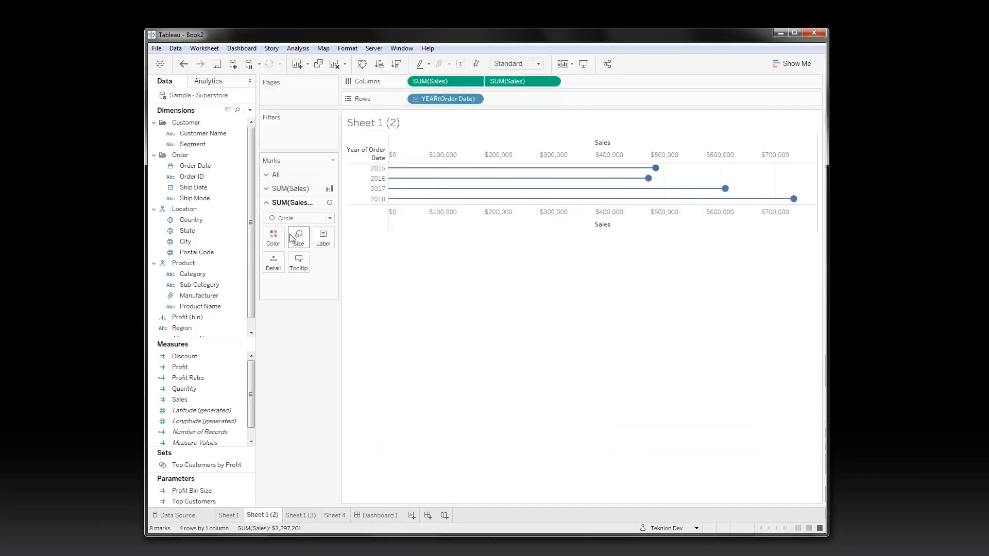
click(323, 238)
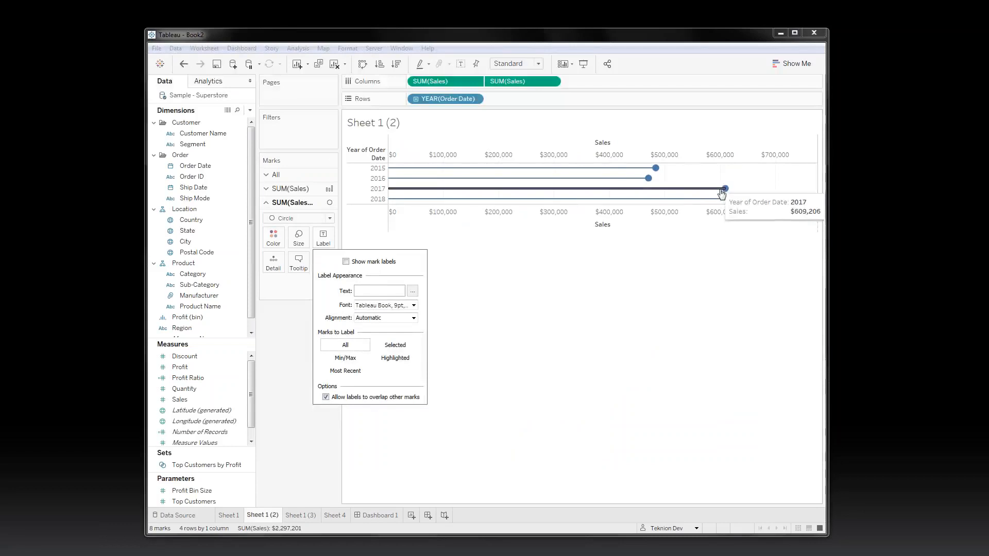
click(355, 263)
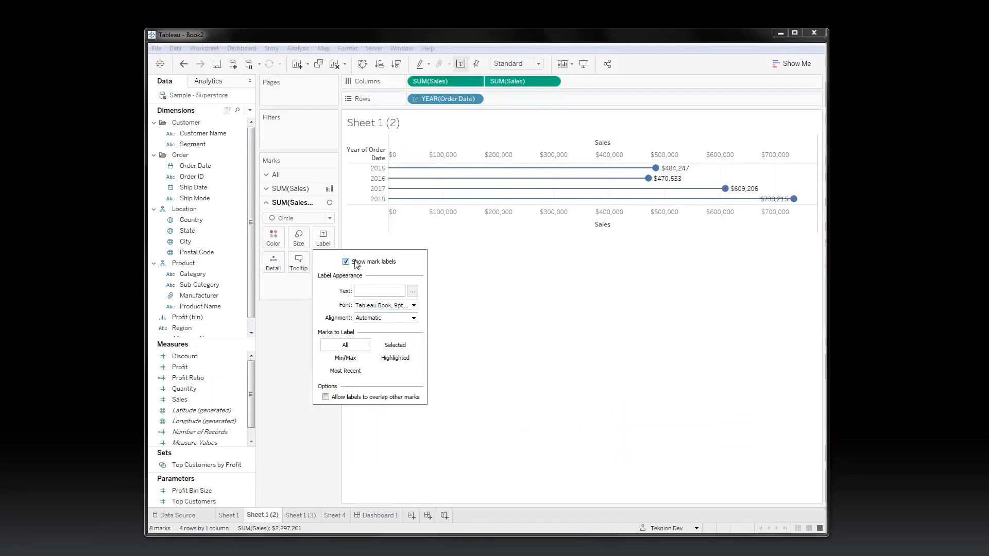
click(793, 186)
Step: Add a distribution band to the Sales axis of Sheet 1 (2), set to 175% of the minimum SUM(Sales)
click(216, 84)
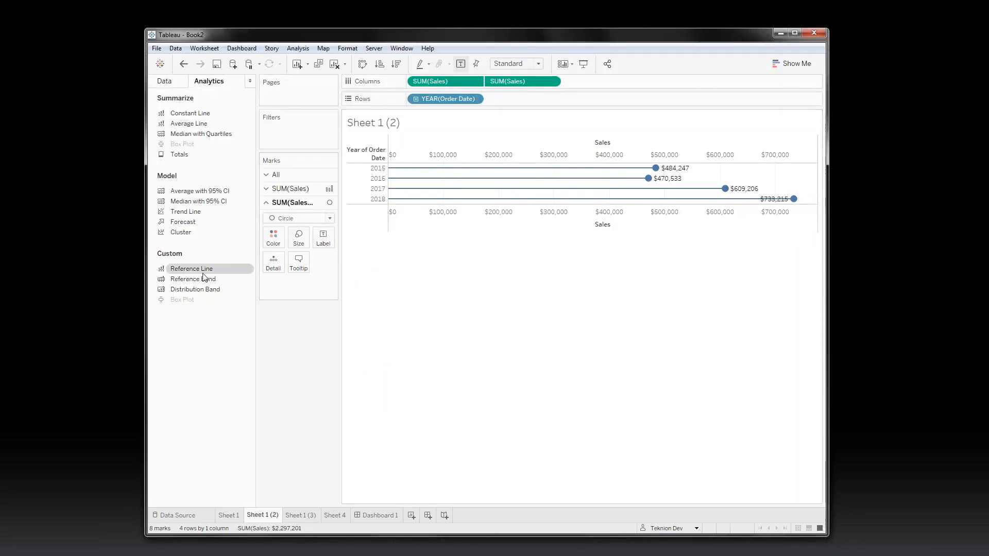
mouse_move(198, 288)
mouse_down()
mouse_move(773, 156)
mouse_move(802, 190)
mouse_move(448, 158)
mouse_up()
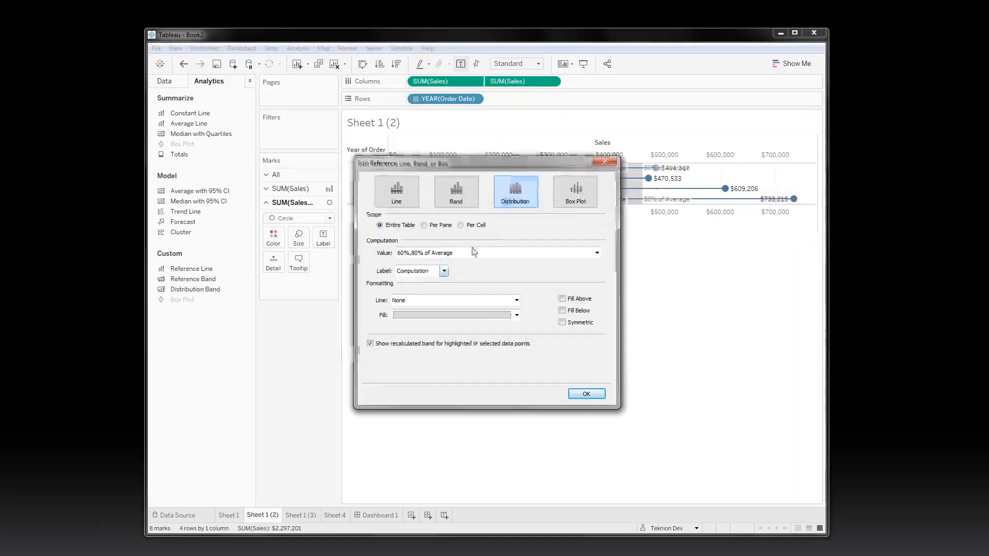
click(497, 252)
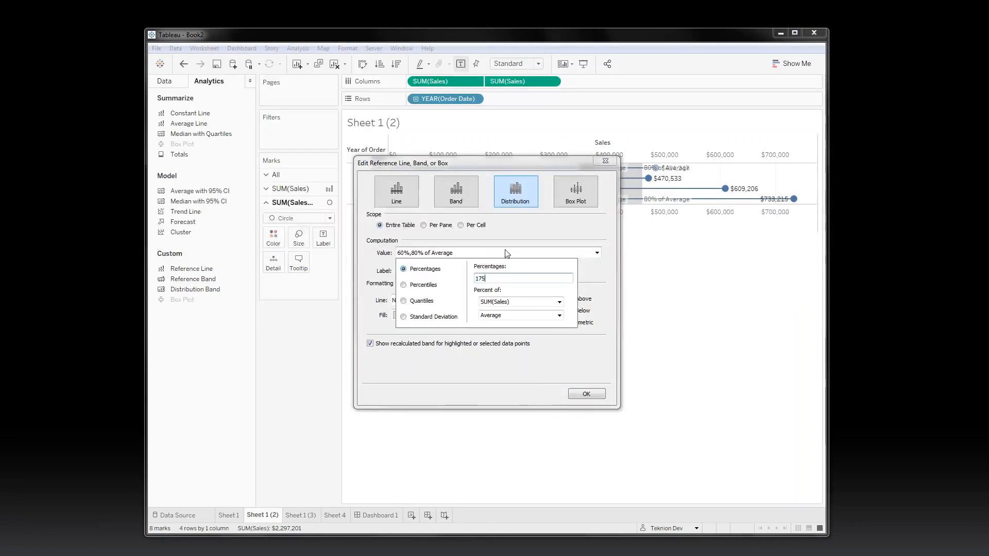
click(492, 315)
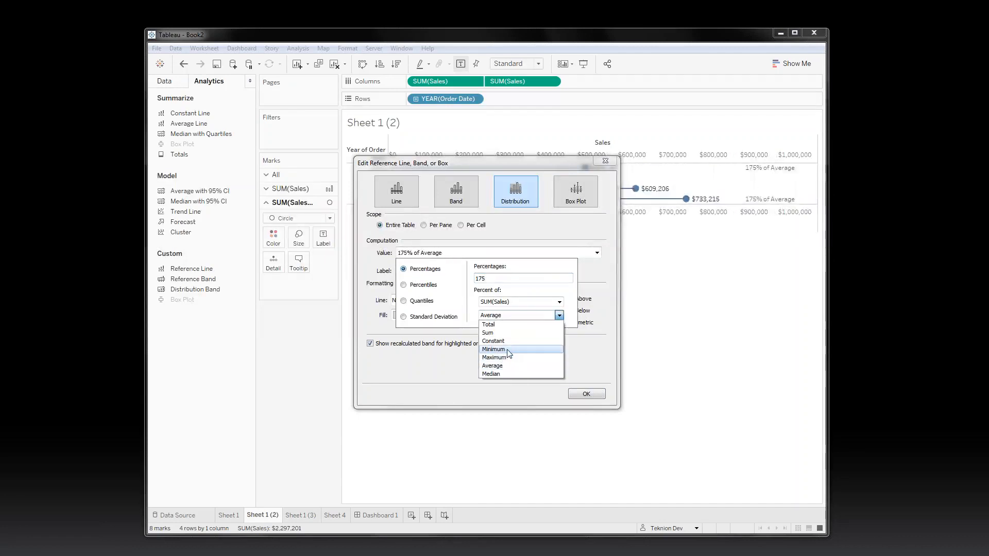
click(495, 349)
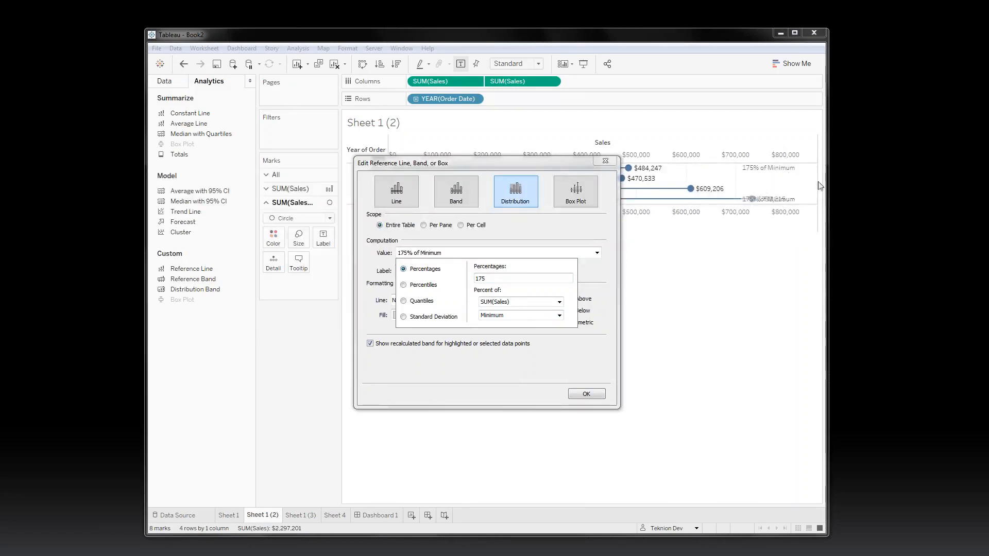
Step: Hide the distribution band by setting its label and fill to None and disabling the recalculated band for selected points
click(462, 251)
click(419, 271)
click(414, 283)
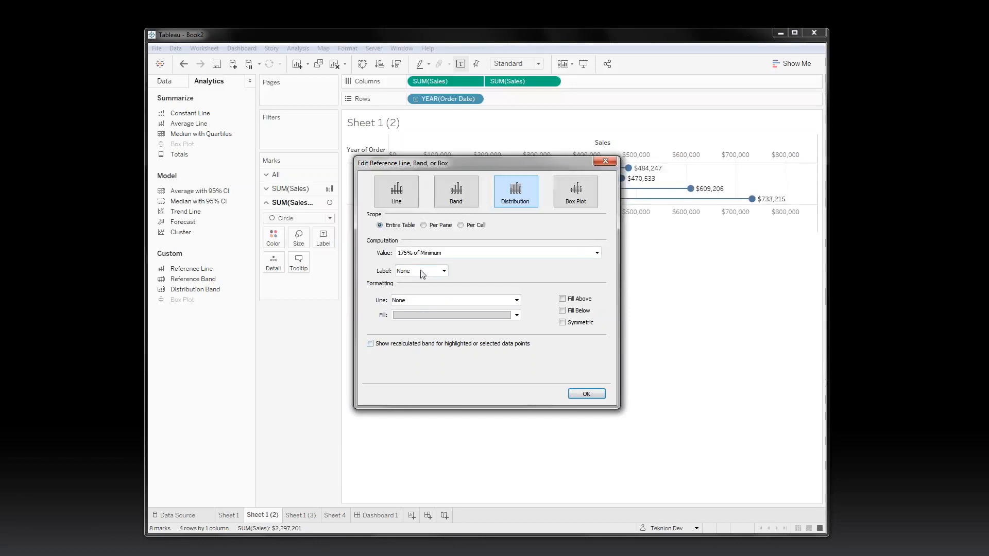
click(434, 315)
click(434, 326)
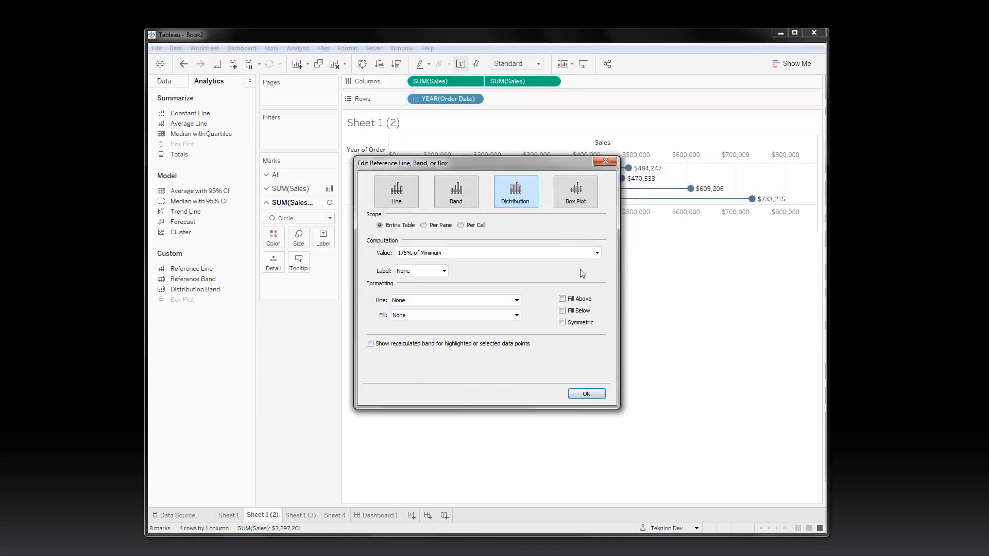
click(586, 394)
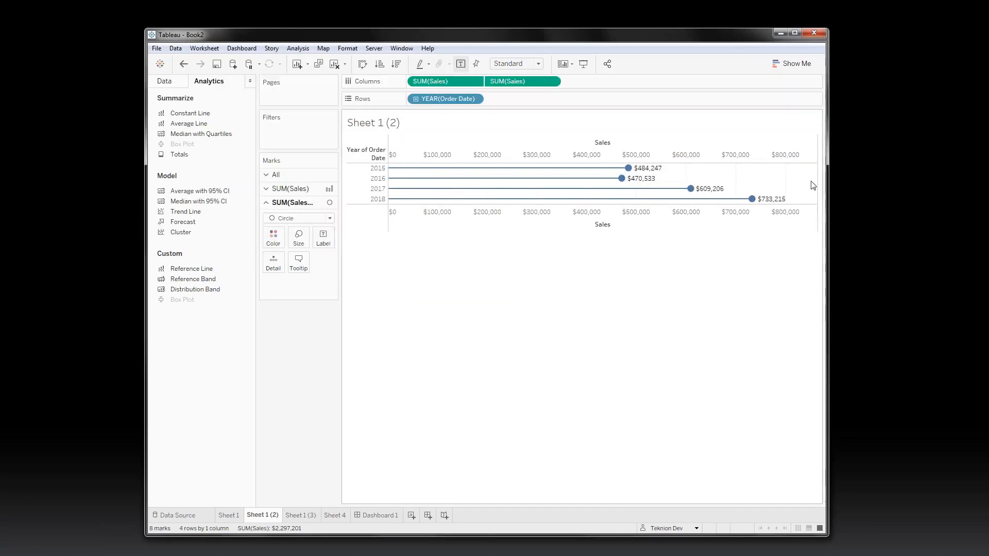
Step: Return to Dashboard 1 and widen the Sheet 1 (2) chart toward Sheet 1 (3)
click(377, 516)
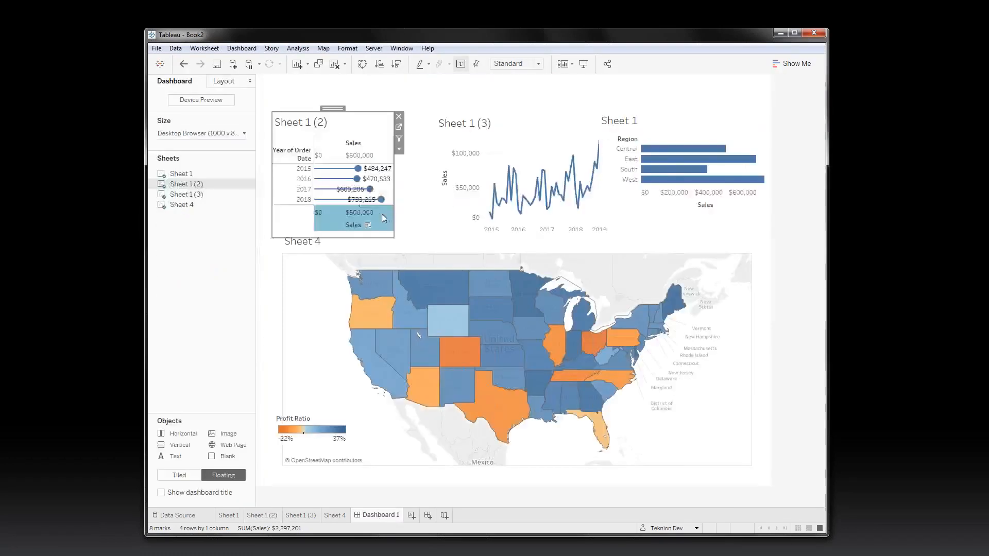
drag(393, 232, 420, 235)
Step: Reopen the hidden reference distribution of Sheet 1 (2) for editing and reselect Minimum as its aggregation
mouse_move(419, 193)
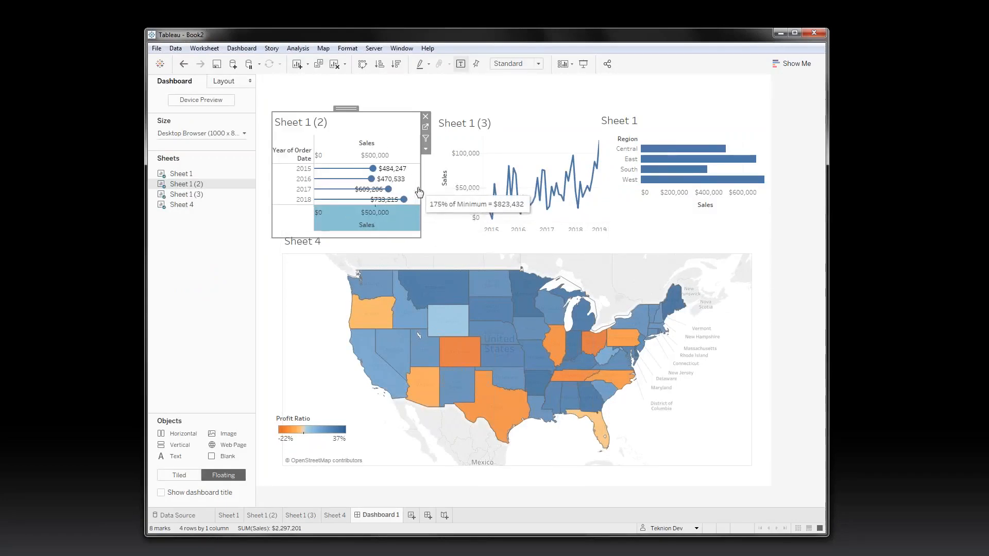
click(418, 192)
click(477, 188)
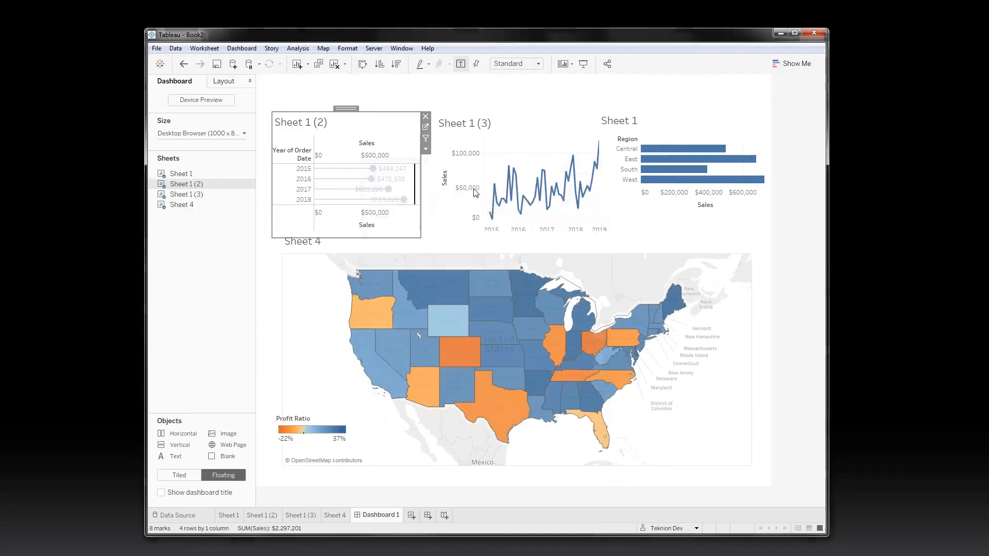
click(477, 254)
click(520, 315)
click(515, 350)
click(586, 393)
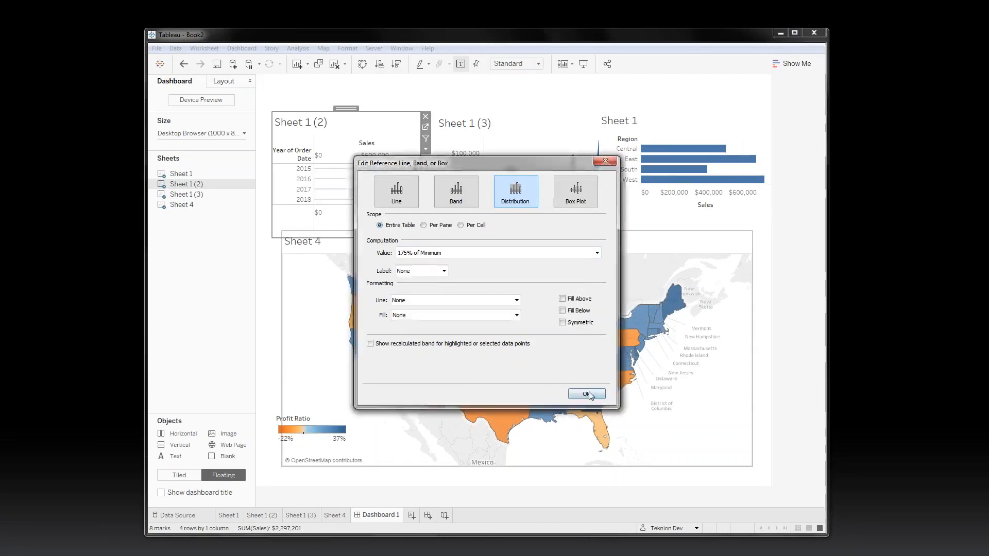
Step: Change the aggregation of the hidden reference distribution in Sheet 1 (2) to Maximum
mouse_move(413, 184)
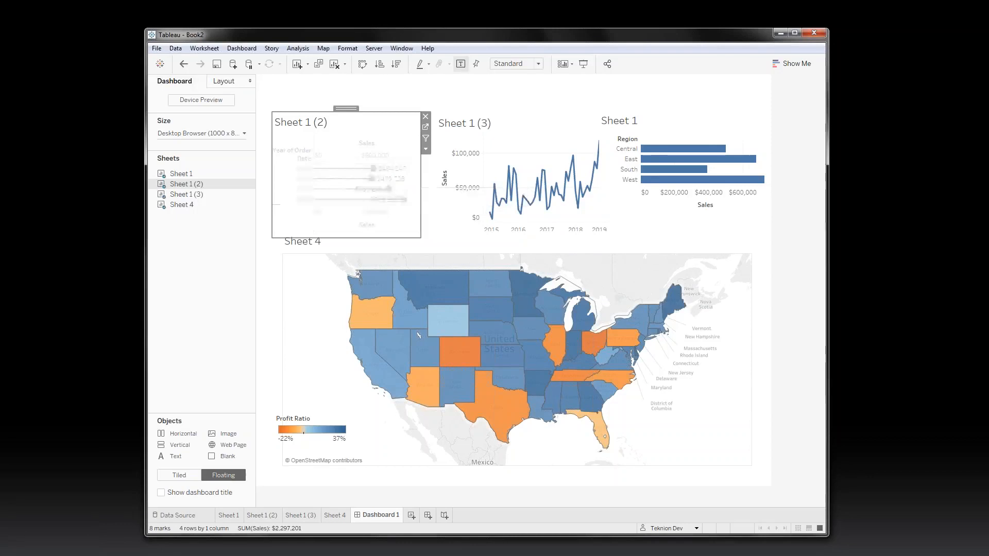
click(415, 184)
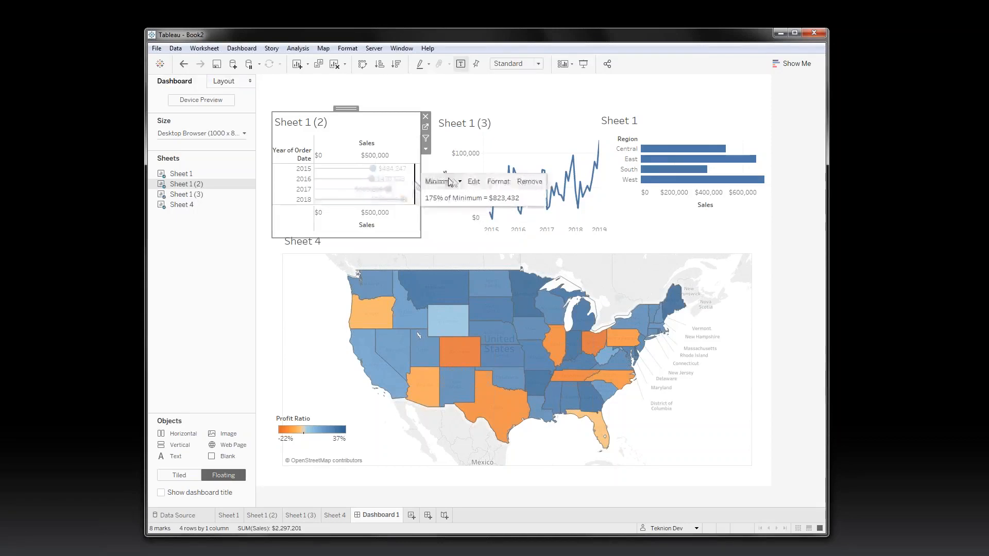
click(449, 181)
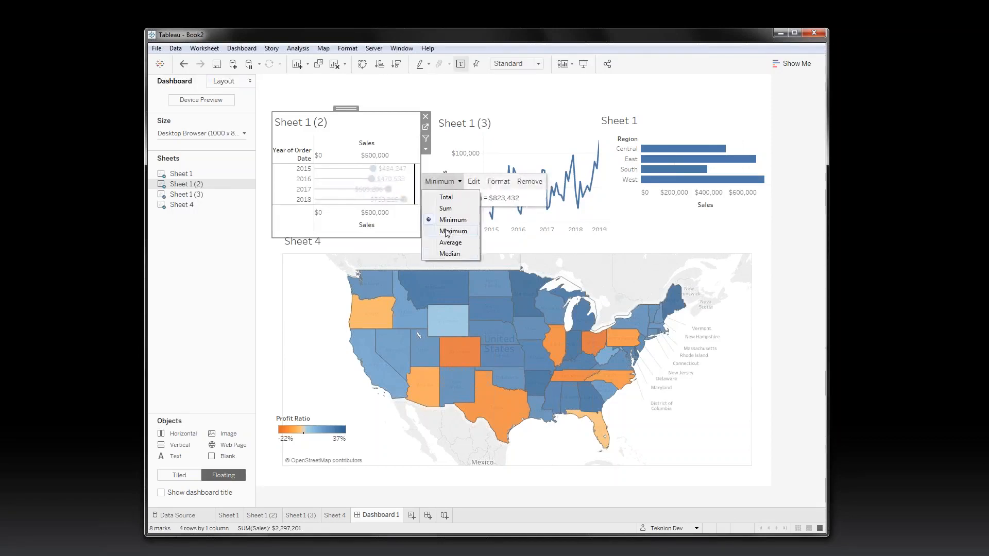
click(447, 231)
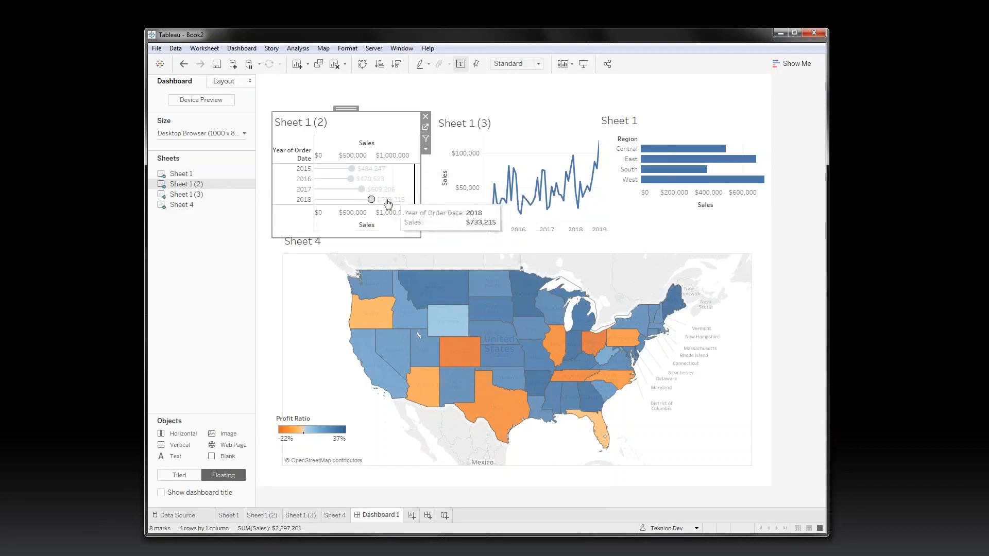
Step: Hide the headers of both Sales axes in the Sheet 1 (2) lollipop chart
right_click(372, 153)
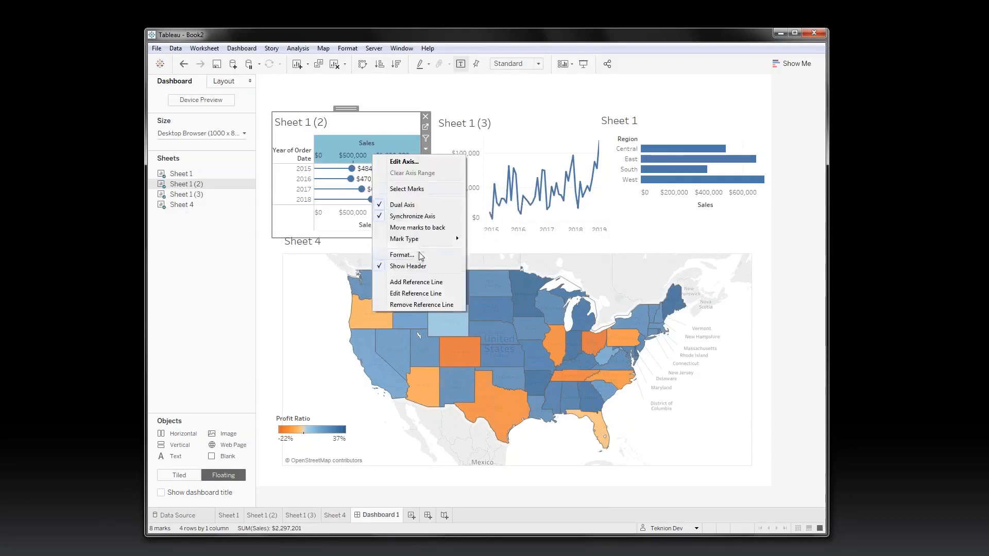
click(402, 205)
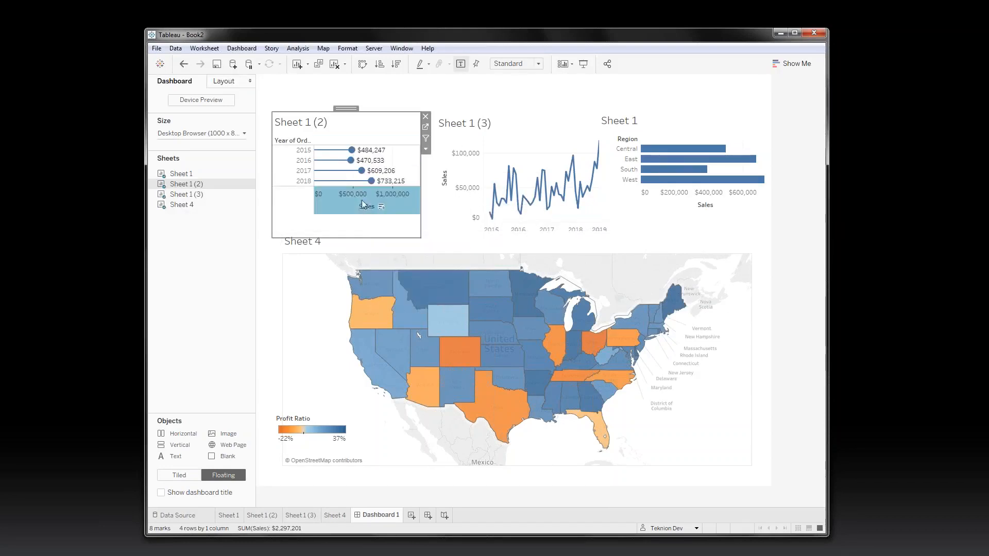
right_click(357, 195)
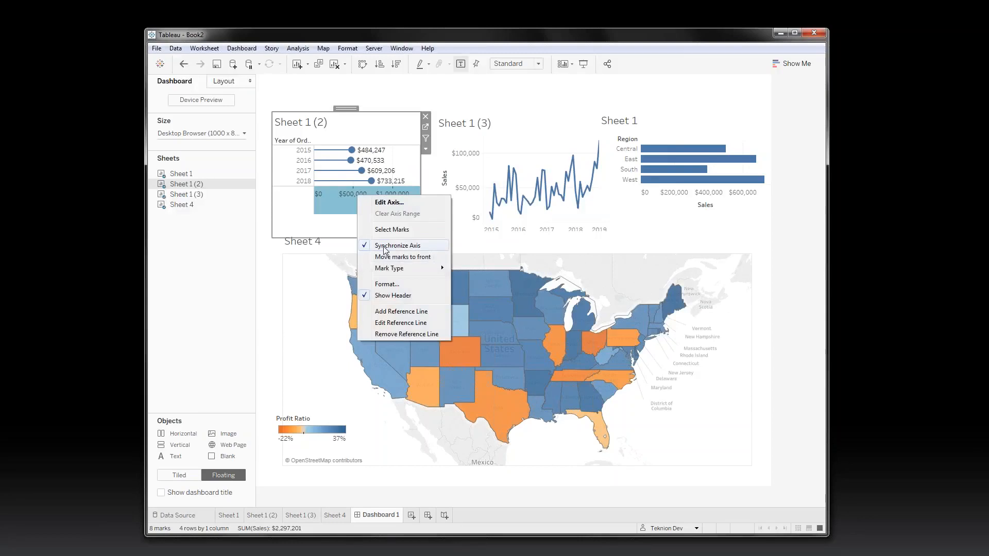
click(390, 295)
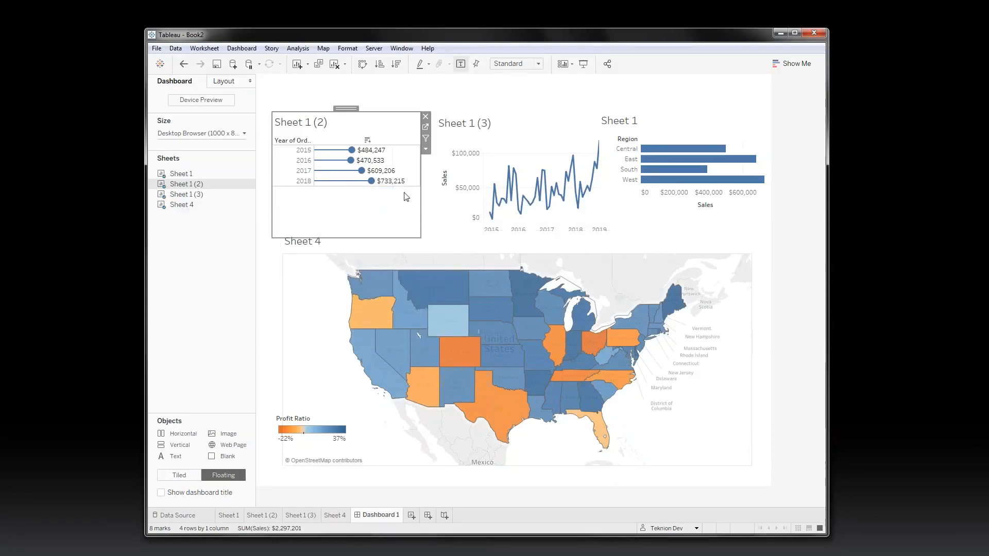
Step: Narrow the year label column of Sheet 1 (2) and hide the field labels for rows
drag(314, 161, 296, 160)
right_click(282, 143)
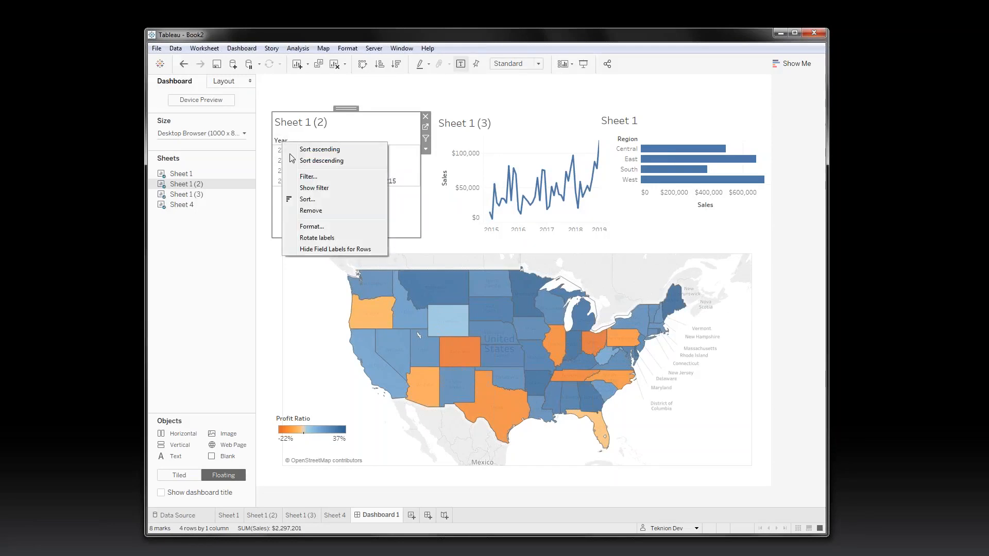
click(318, 249)
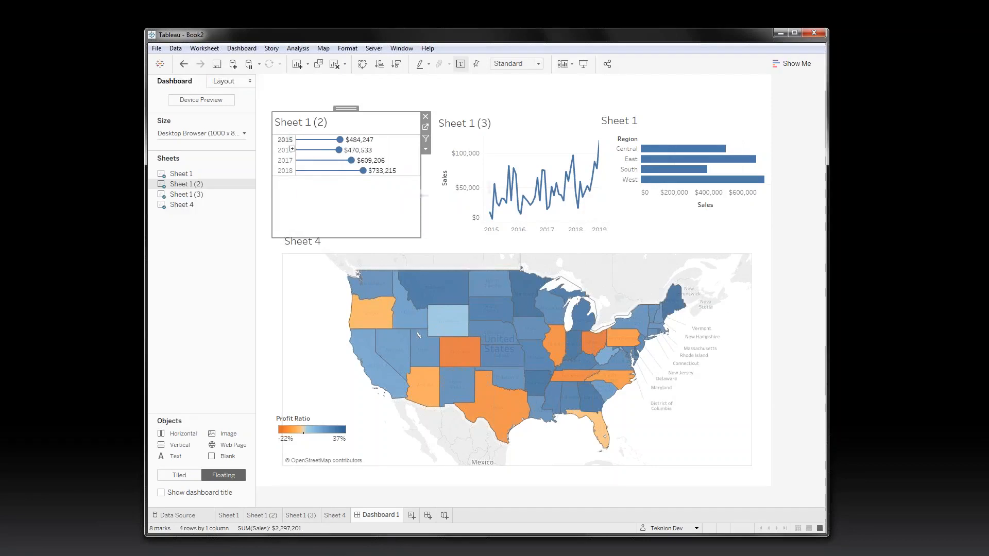
Step: In the border formatting of Sheet 1 (2), set the Grand Total pane and header borders to None
right_click(397, 153)
click(412, 190)
click(210, 98)
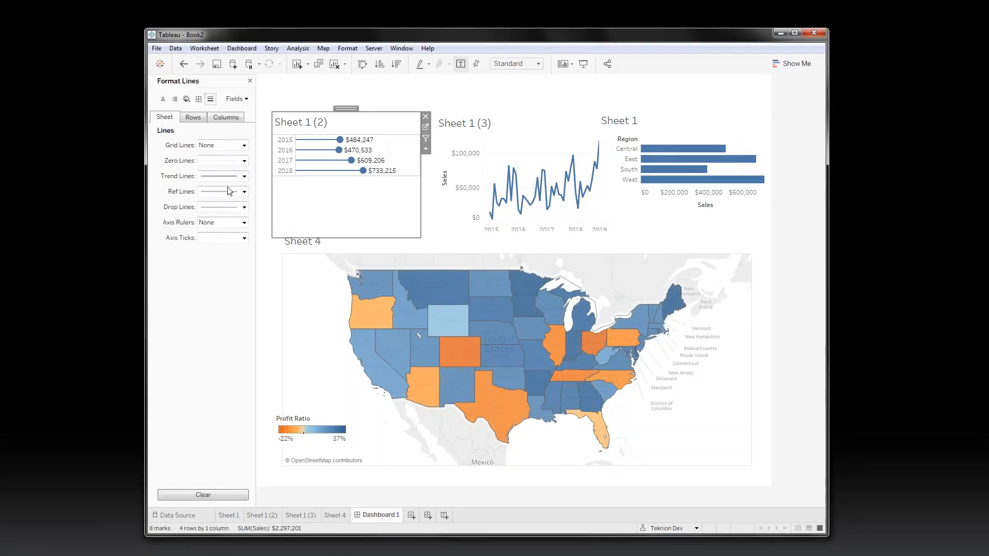
click(199, 99)
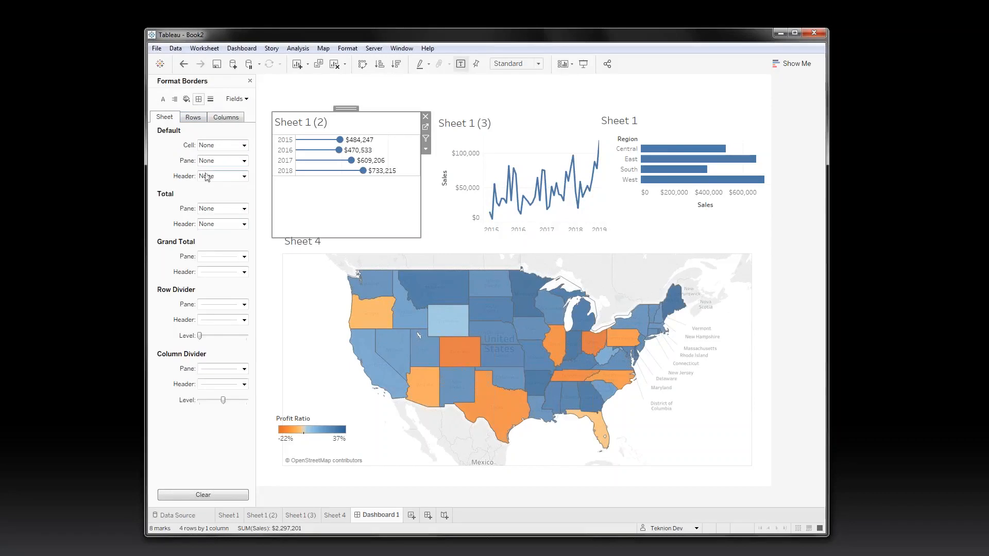
click(226, 257)
click(238, 271)
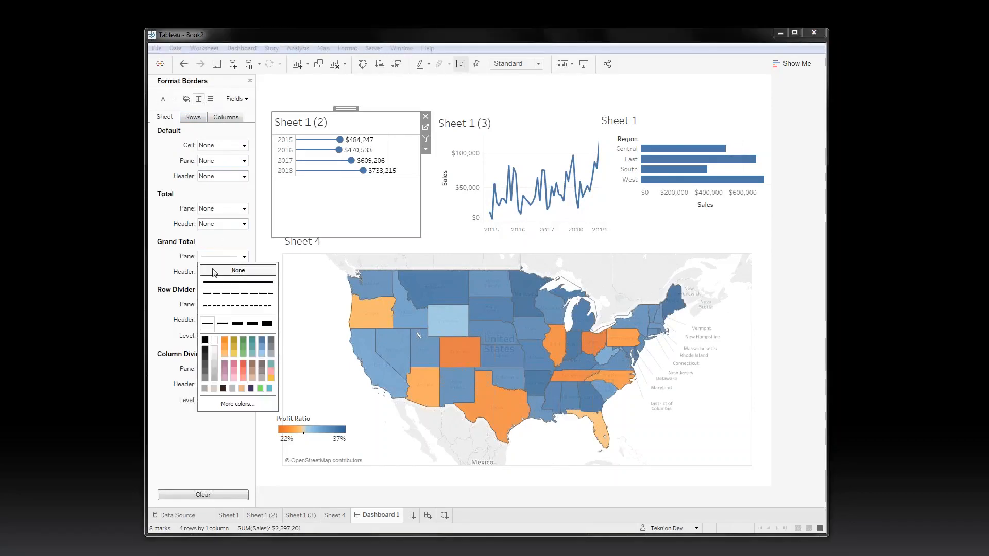
click(210, 273)
click(238, 286)
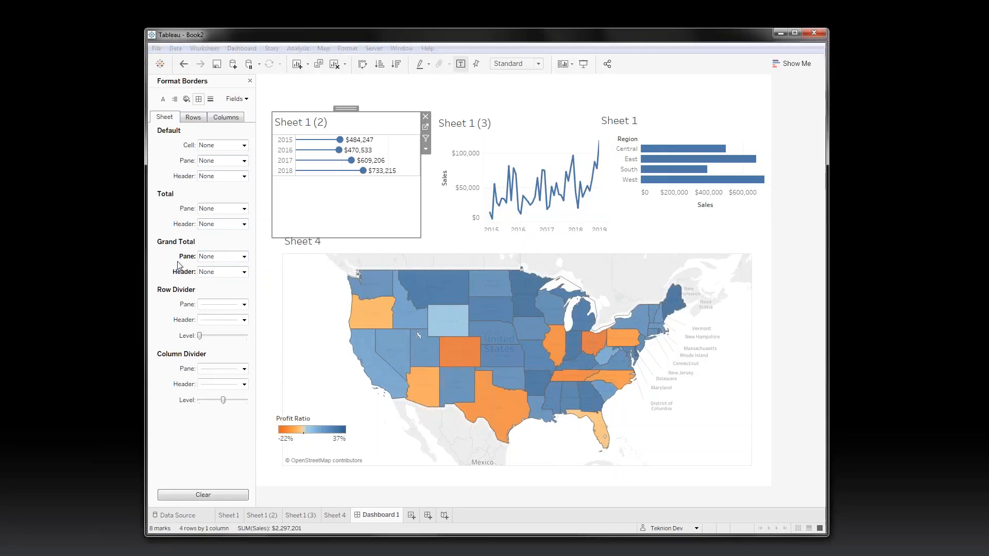
Step: Set the pane borders of the row divider and column divider in Sheet 1 (2) to None
click(222, 304)
click(236, 318)
click(216, 368)
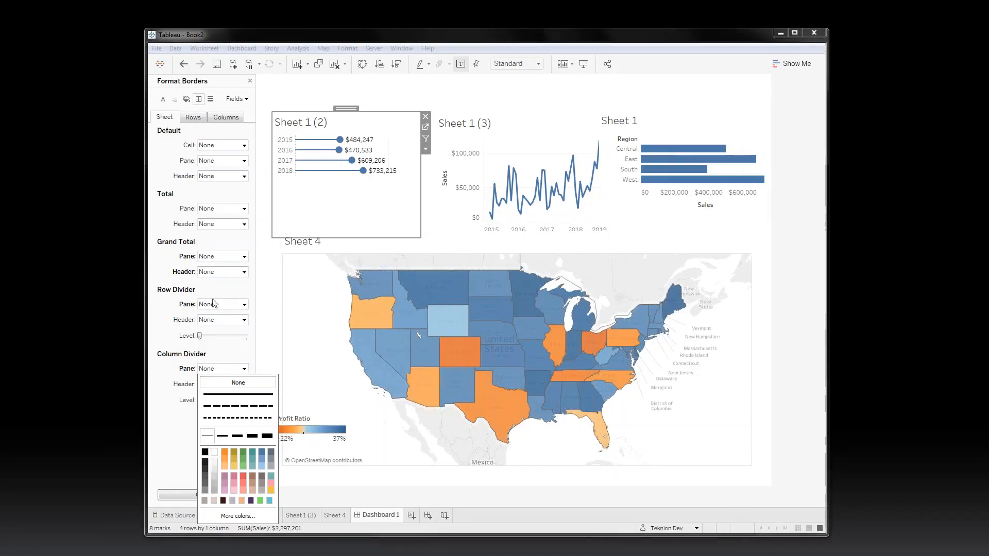
click(229, 383)
Step: In the line formatting of Sheet 1 (2), set the grid lines for columns to None
click(211, 99)
click(221, 160)
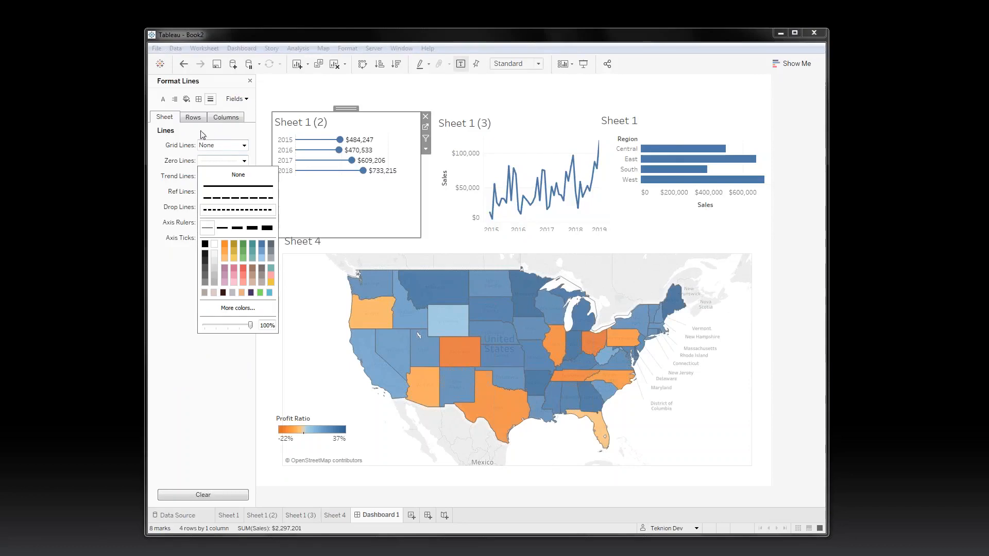
click(316, 212)
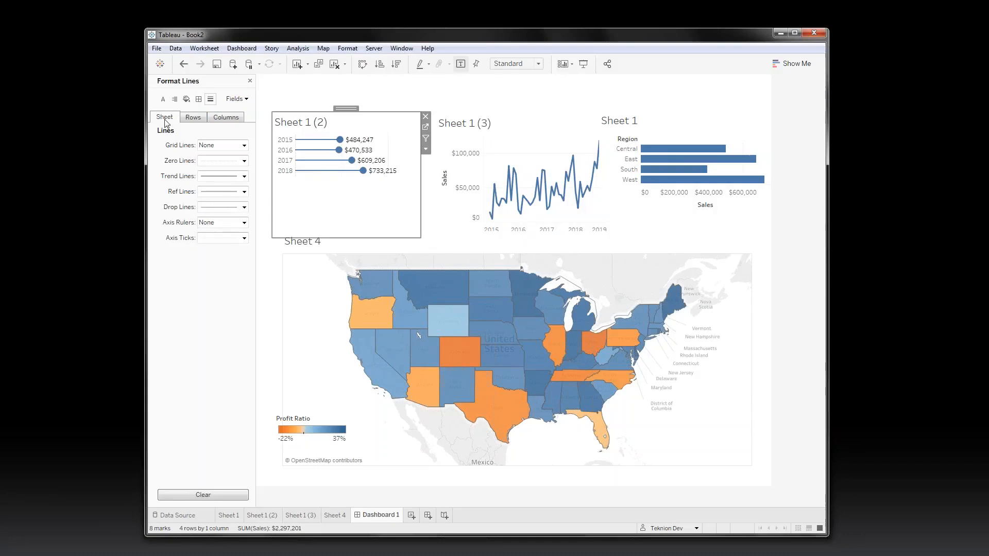
click(193, 118)
click(229, 118)
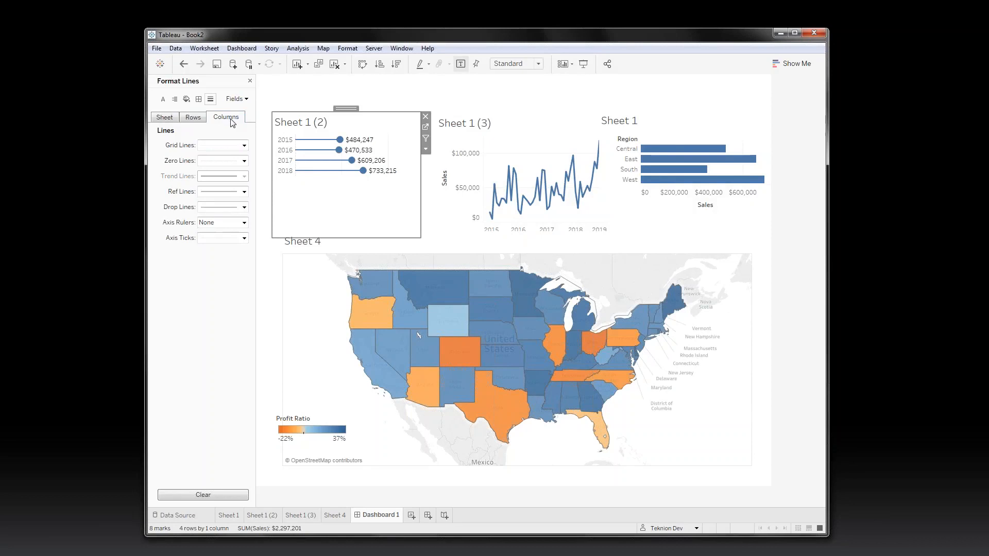
click(164, 120)
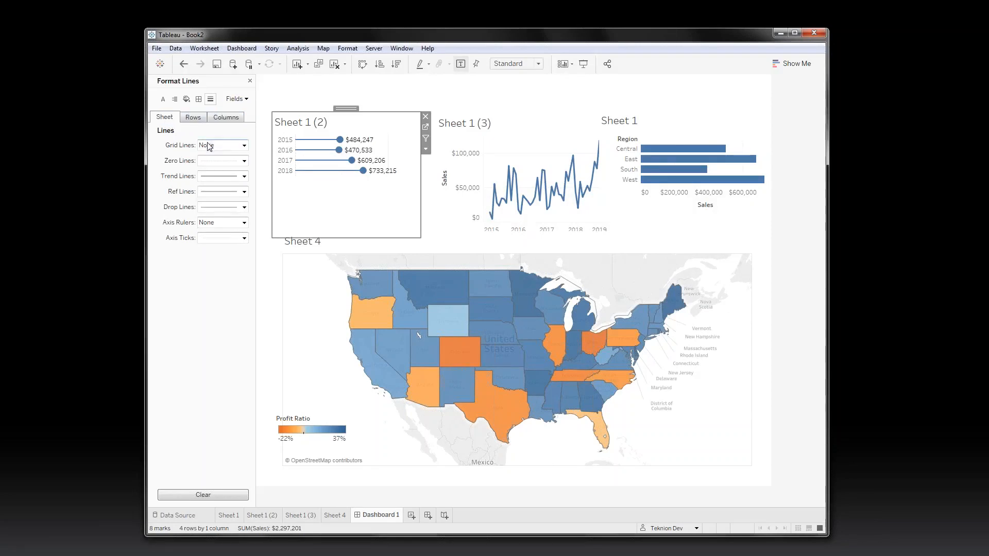
click(225, 119)
click(226, 146)
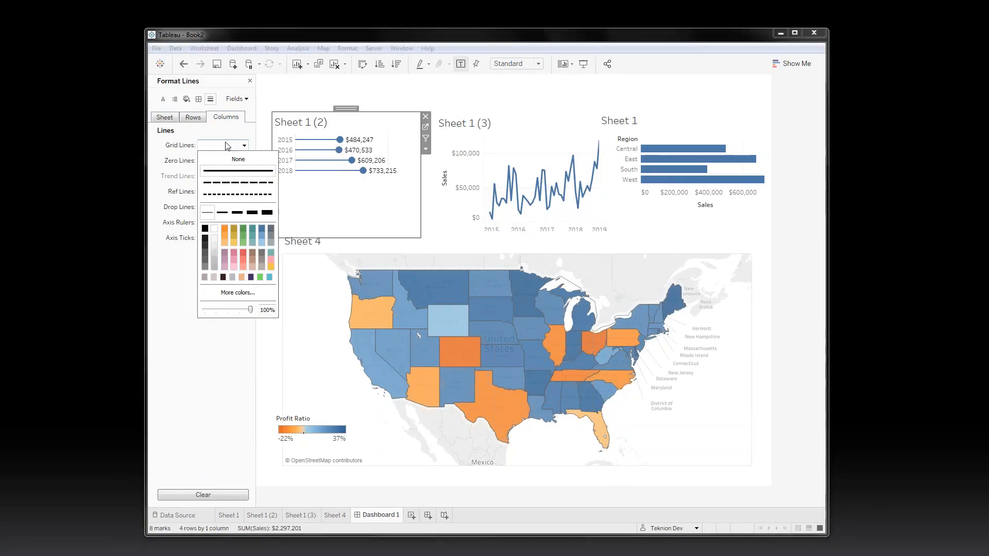
click(231, 159)
Step: Set the zero lines for columns in Sheet 1 (2) to None
click(342, 205)
click(221, 160)
click(238, 174)
click(378, 191)
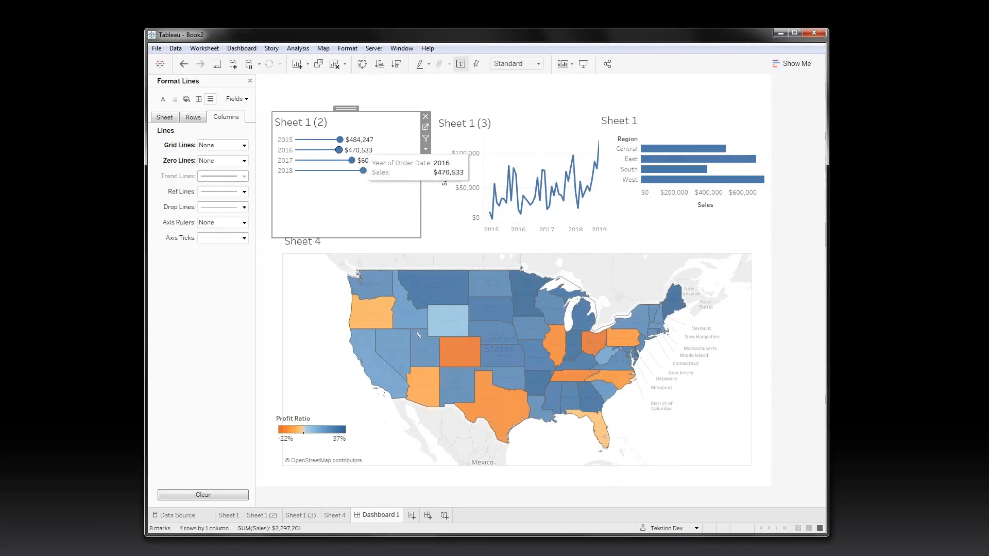
Step: Duplicate the Sheet 1 (2) lollipop chart as a new worksheet from the dashboard
click(425, 150)
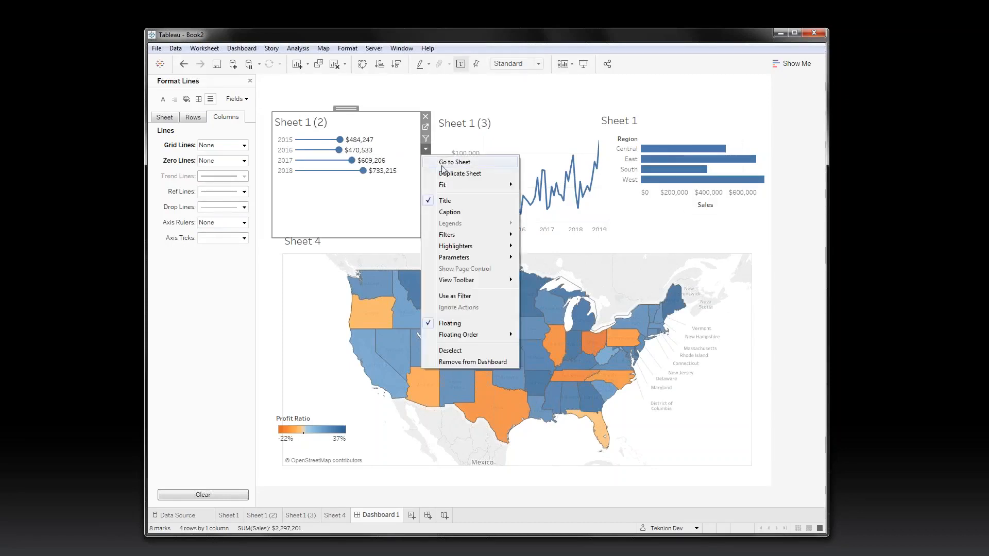
click(444, 175)
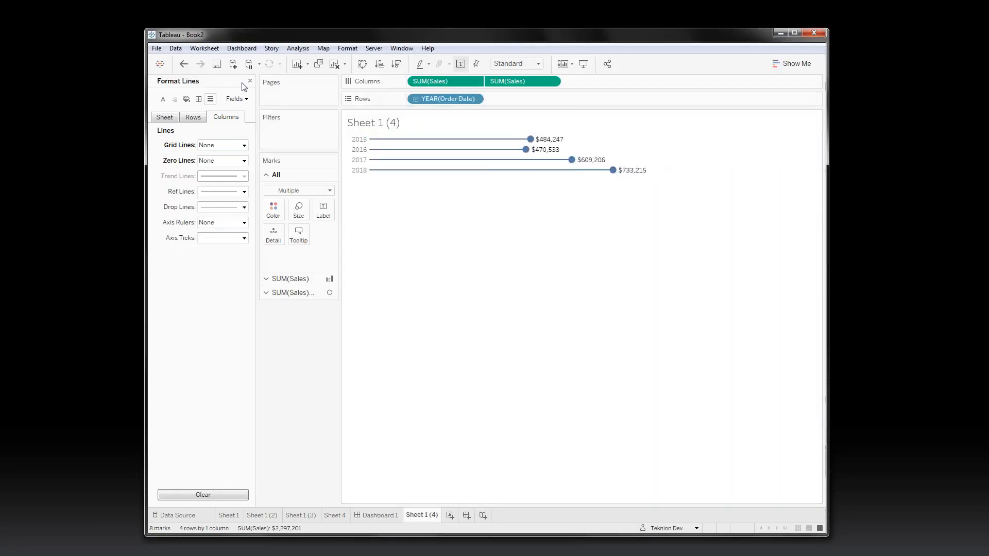
Step: Replace the year of Order Date with Region on the rows of the duplicated sheet, Sheet 1 (4)
click(251, 81)
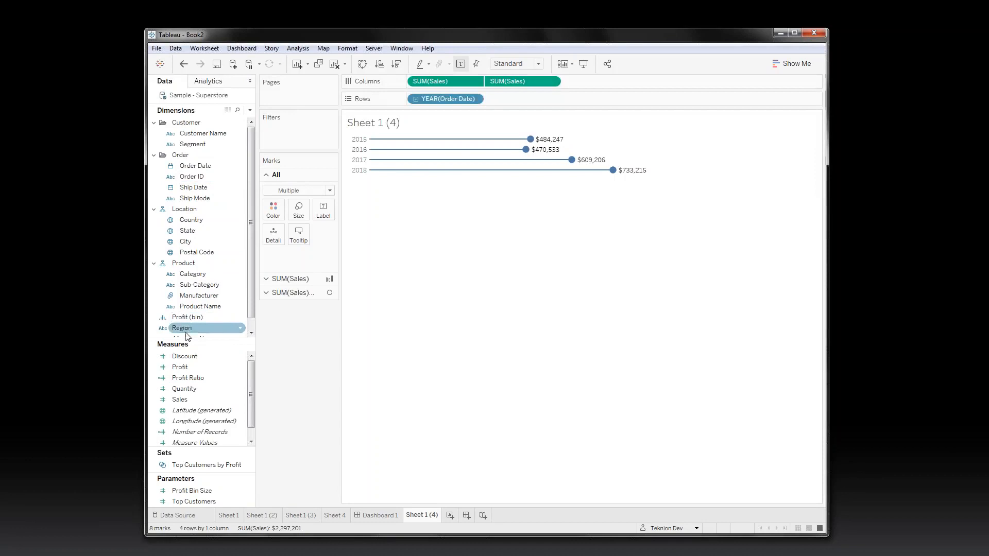
drag(188, 332, 442, 103)
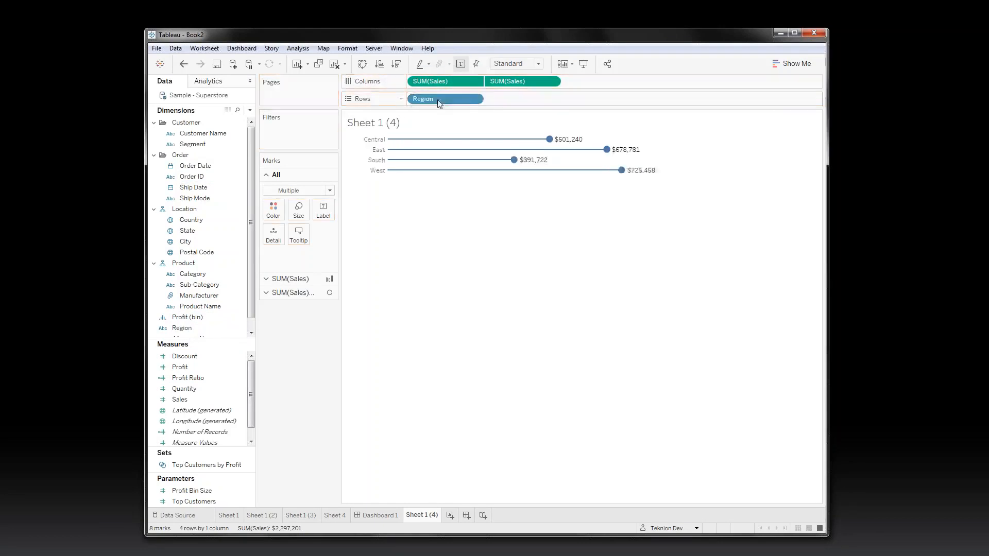
Step: Replace the Sheet 1 bar chart on Dashboard 1 with the Sheet 1 (4) lollipop chart and shrink the placed chart to fit beside the line chart
click(375, 514)
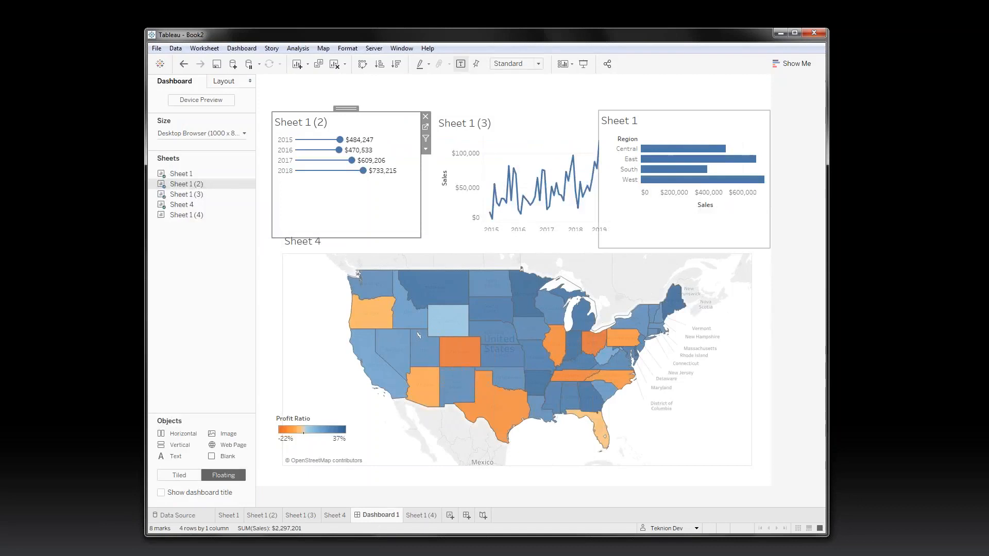
click(721, 131)
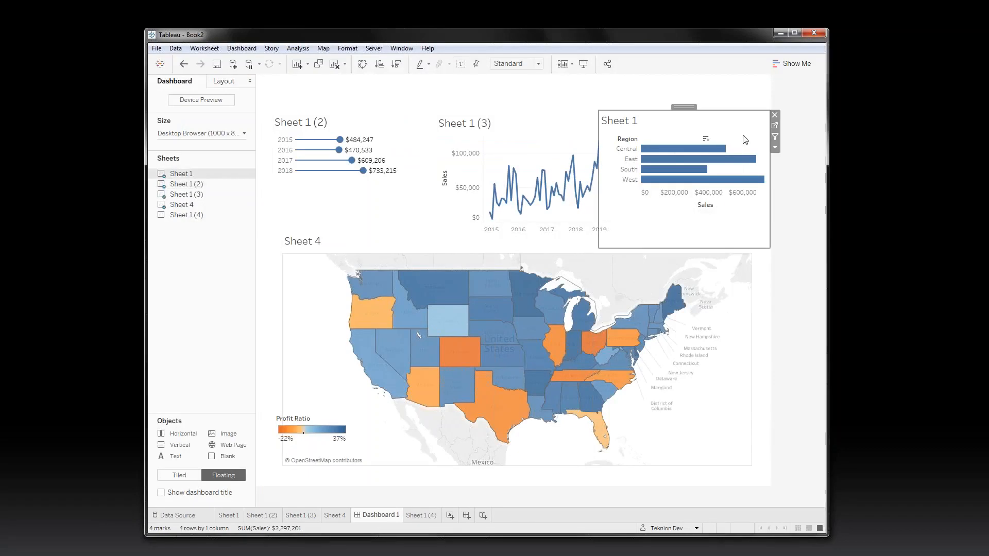
click(774, 114)
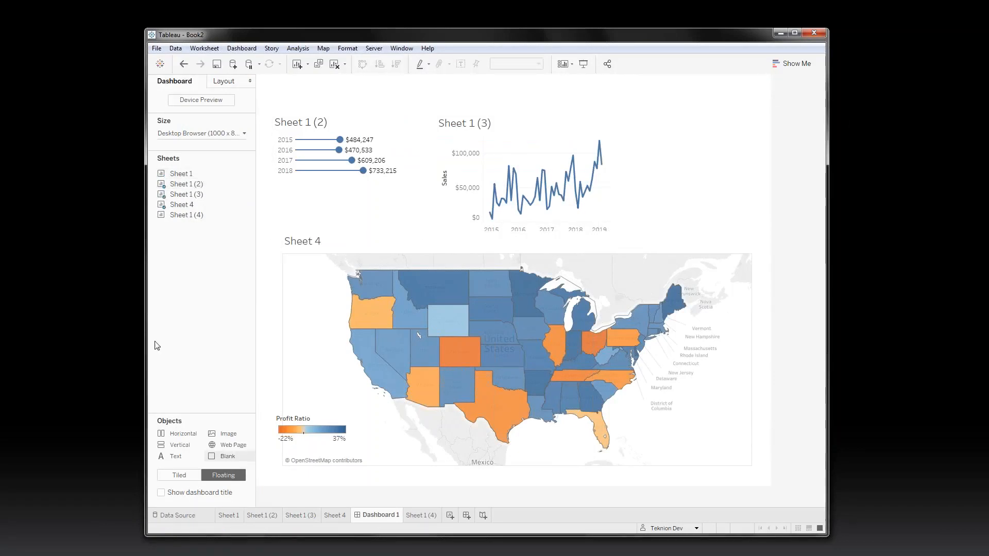
mouse_move(175, 214)
drag(175, 219, 614, 112)
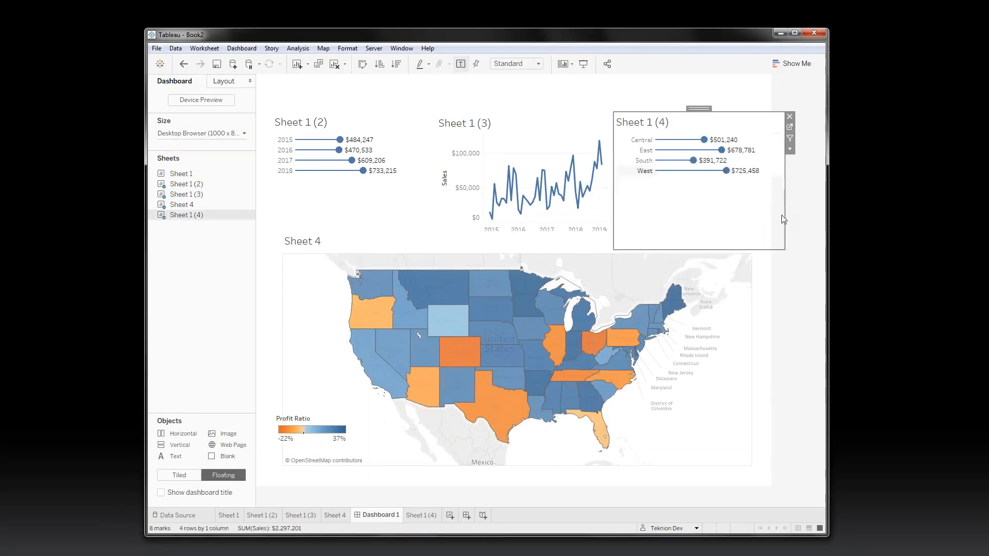
click(775, 243)
drag(784, 250, 751, 198)
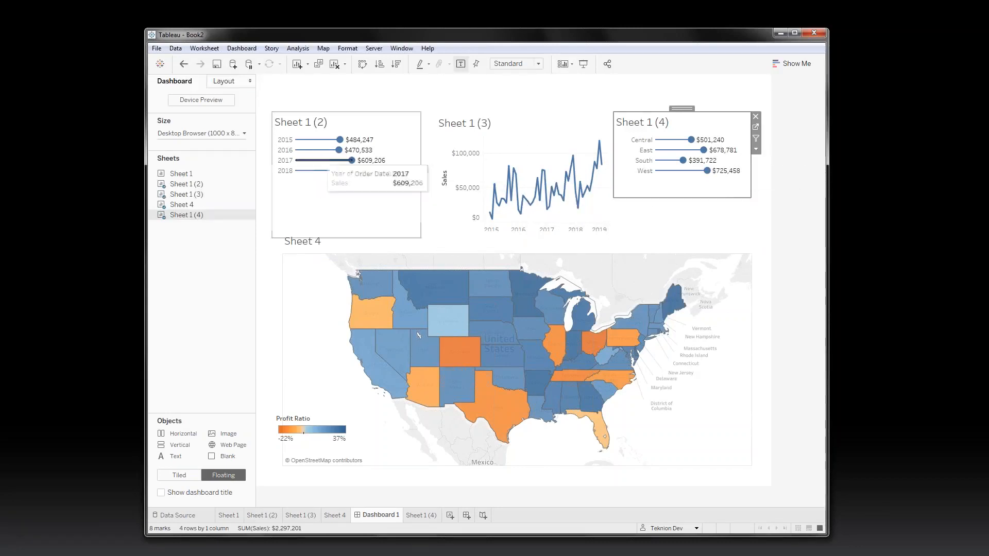
Step: Widen the Sheet 1 (3) line chart toward the yearly lollipop chart and reduce its height to match Sheet 1 (4)
click(504, 122)
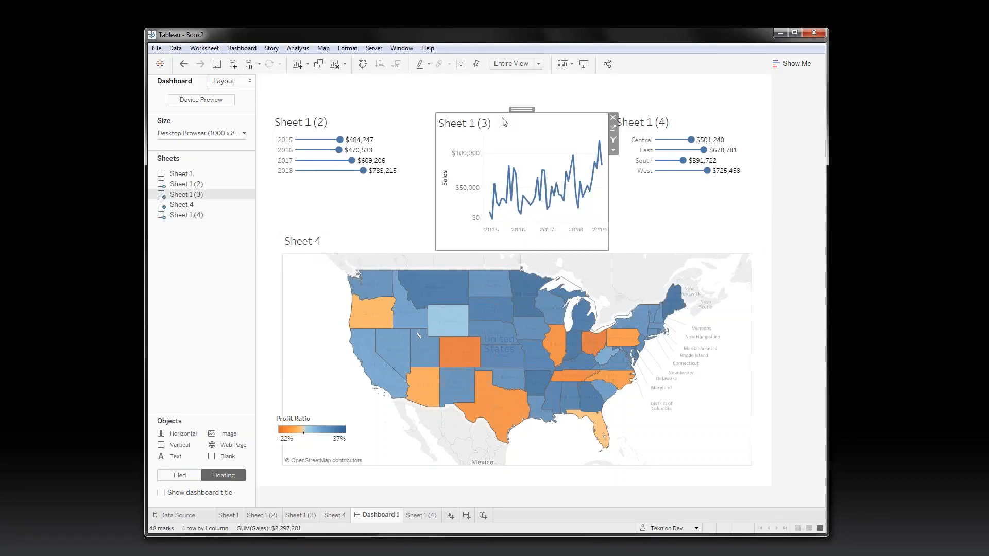
drag(435, 138, 397, 137)
drag(467, 251, 464, 200)
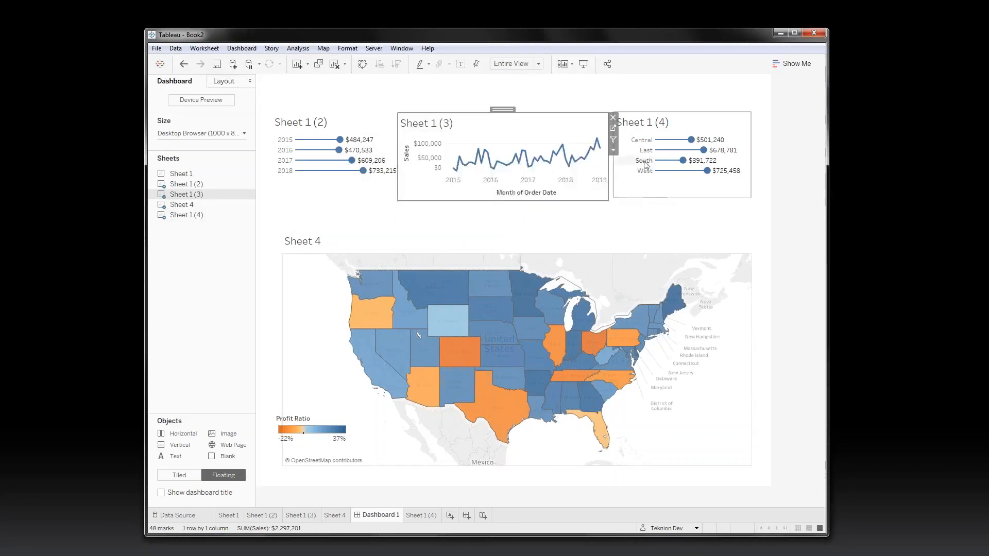
Step: Clear the Month of Order Date axis title from the Sheet 1 (3) line chart and shorten the chart slightly
right_click(497, 194)
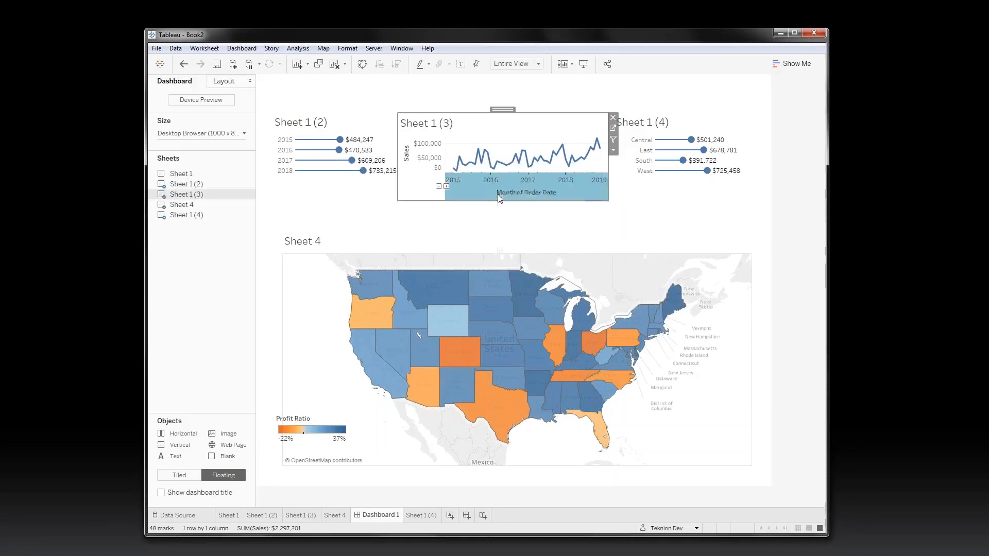
click(515, 202)
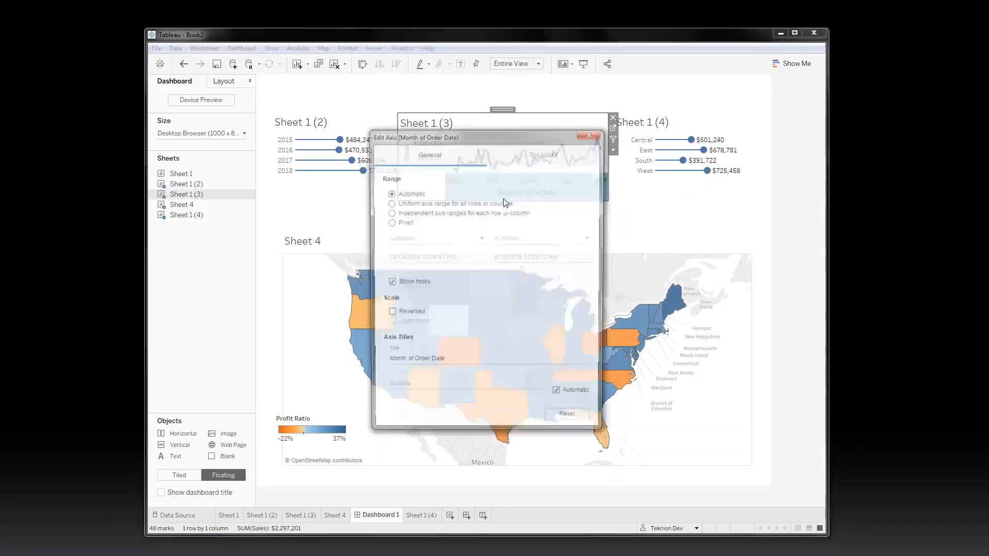
drag(452, 362, 386, 362)
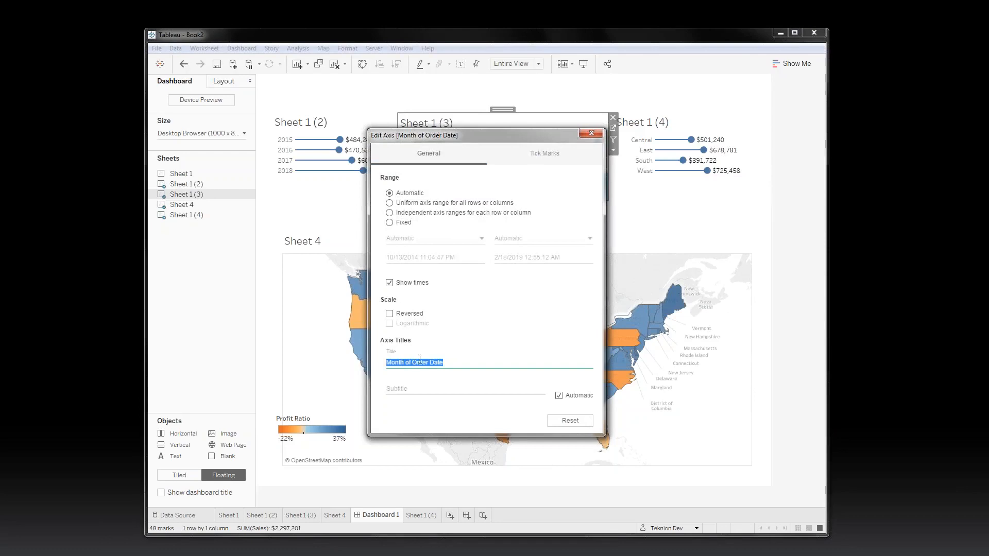
click(592, 133)
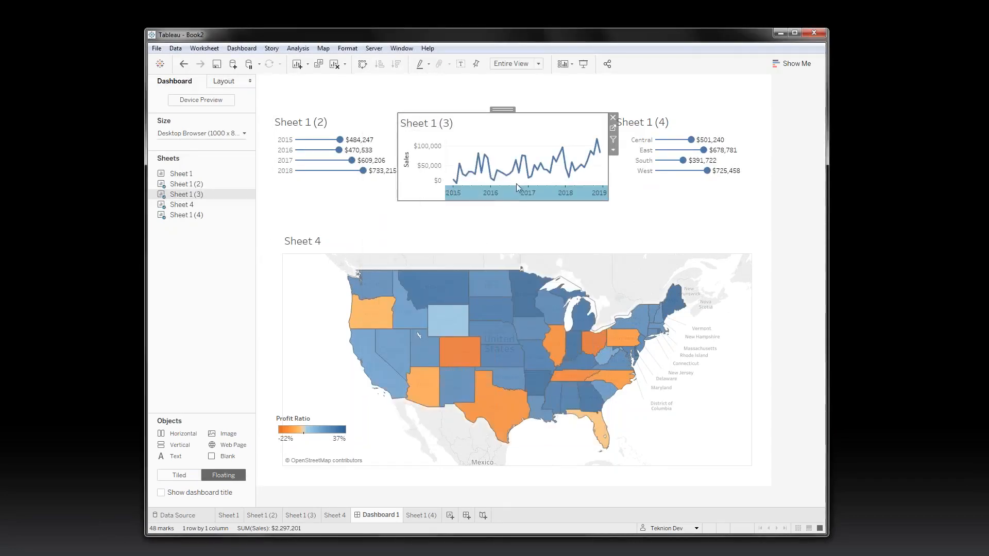
drag(513, 201, 509, 194)
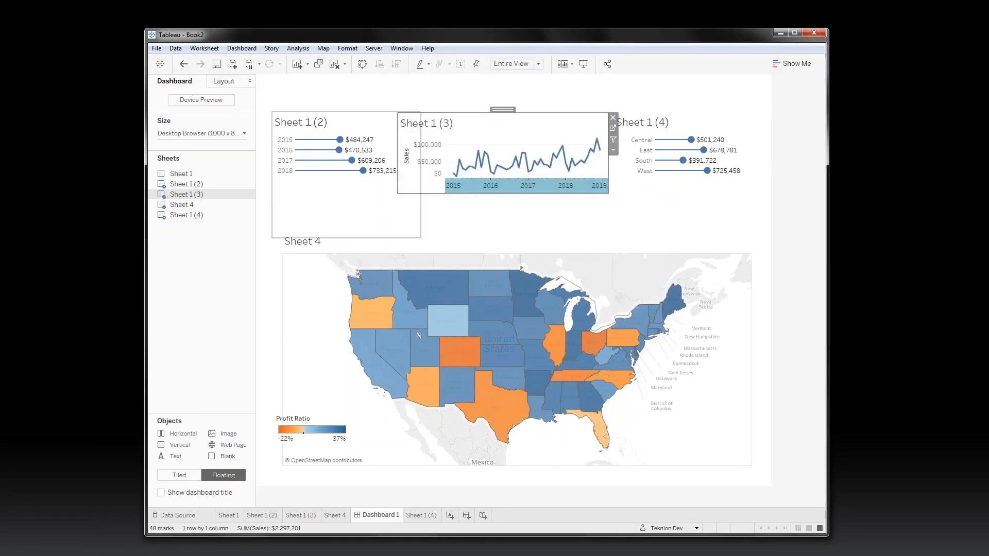
Step: In the Sheet 1 (3) worksheet, make the sales line thinner and colour it grey
click(613, 128)
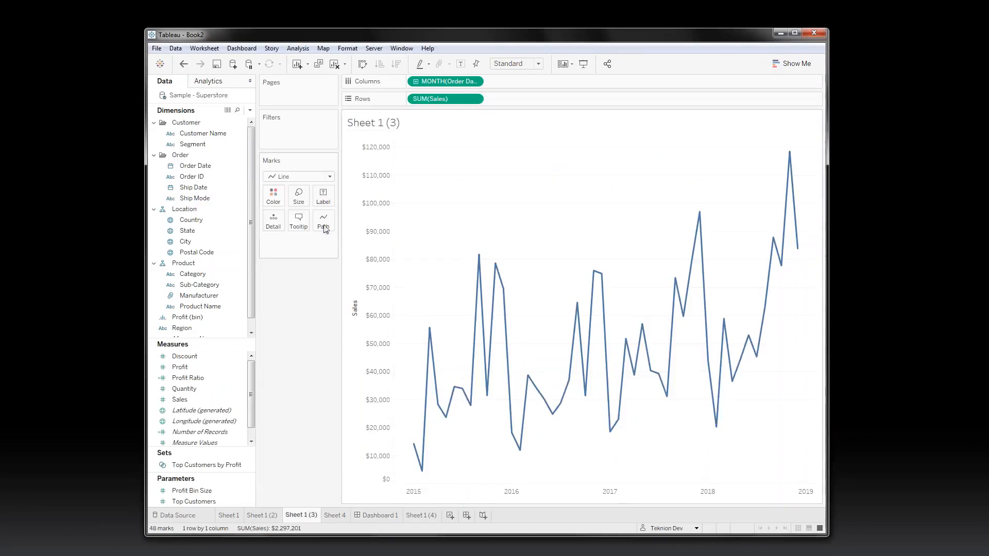
click(298, 196)
drag(308, 222, 302, 223)
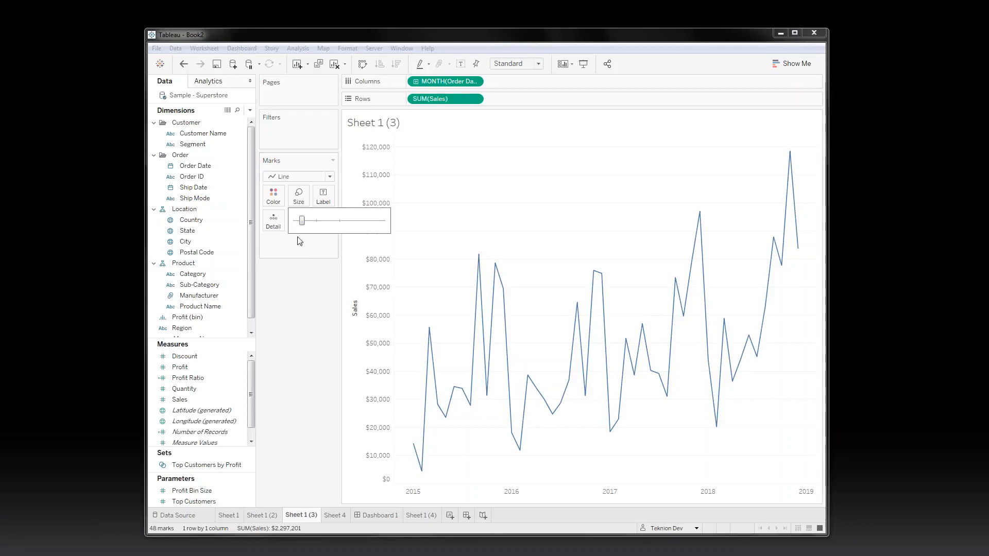
click(274, 197)
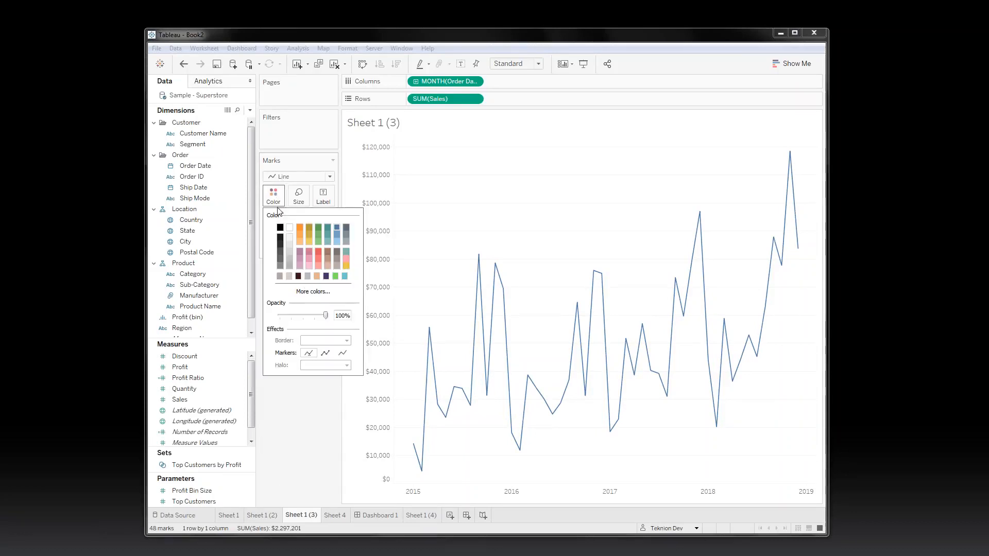
click(346, 241)
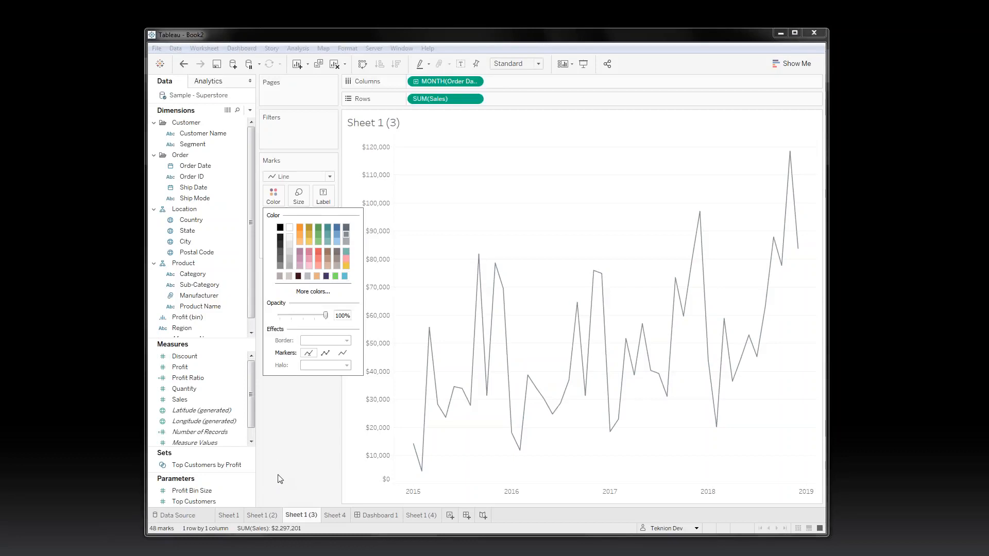
Step: Colour all marks of the Sheet 1 (2) lollipop chart grey and return to Dashboard 1
click(370, 515)
click(325, 163)
click(426, 127)
click(273, 220)
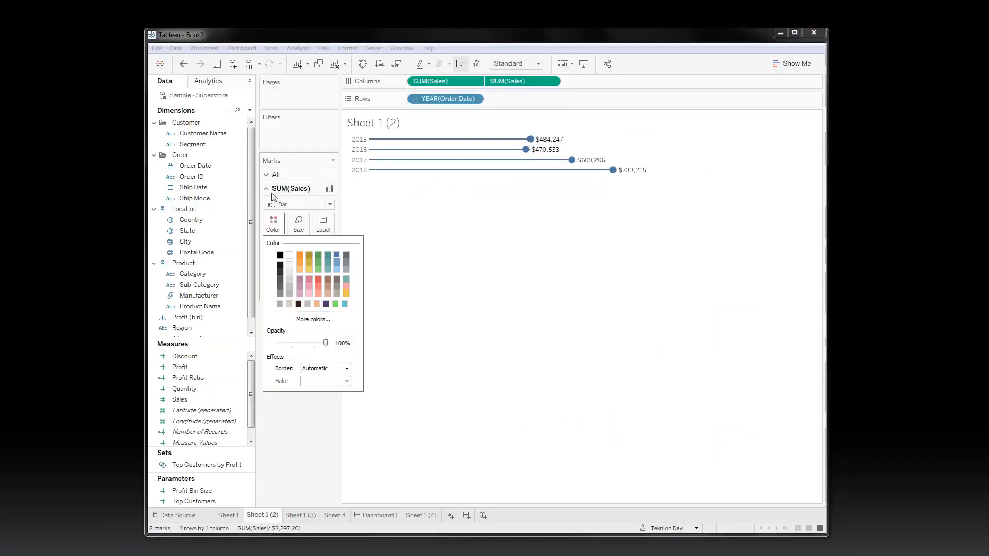
click(273, 175)
click(272, 210)
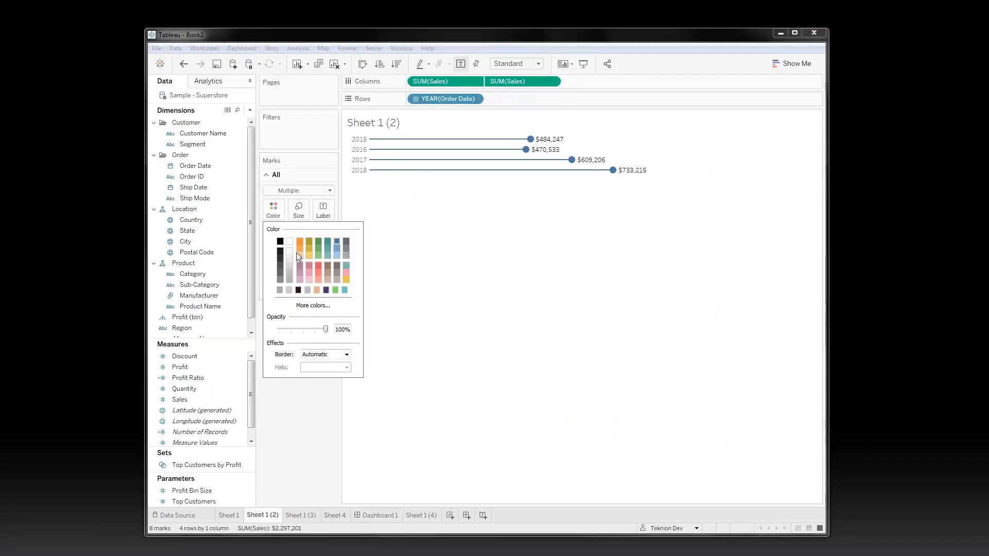
click(367, 516)
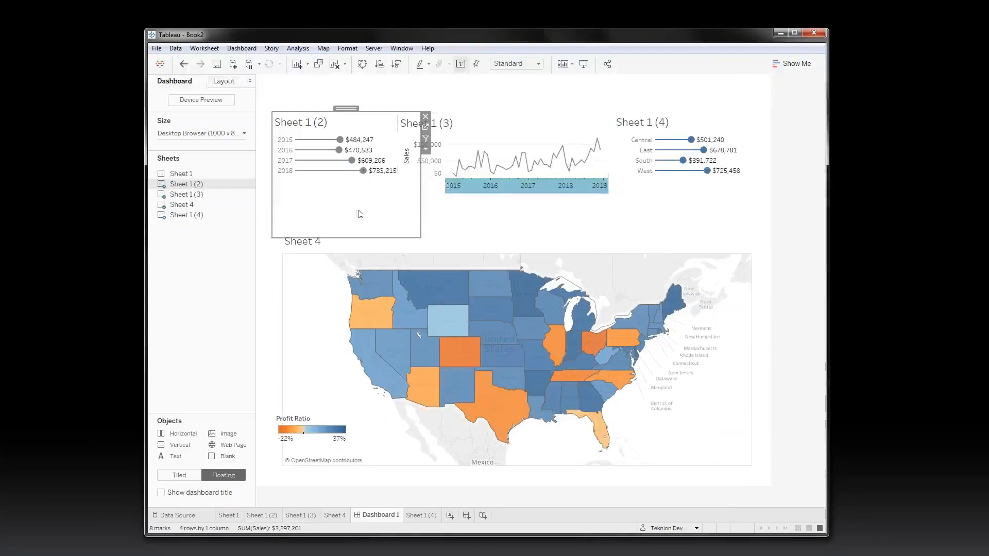
Step: Colour all marks of the Sheet 1 (4) regional lollipop chart grey and return to Dashboard 1
click(748, 132)
click(756, 130)
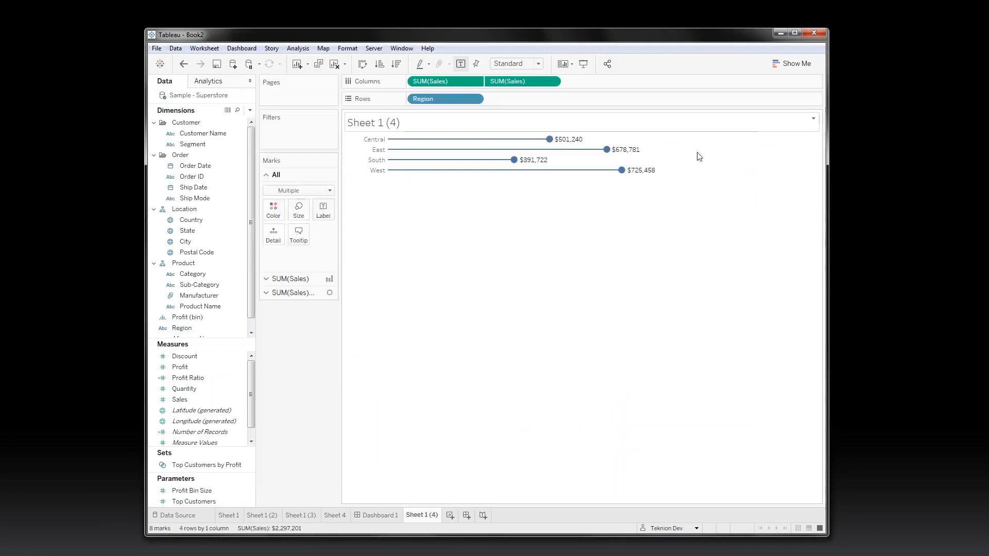
click(274, 210)
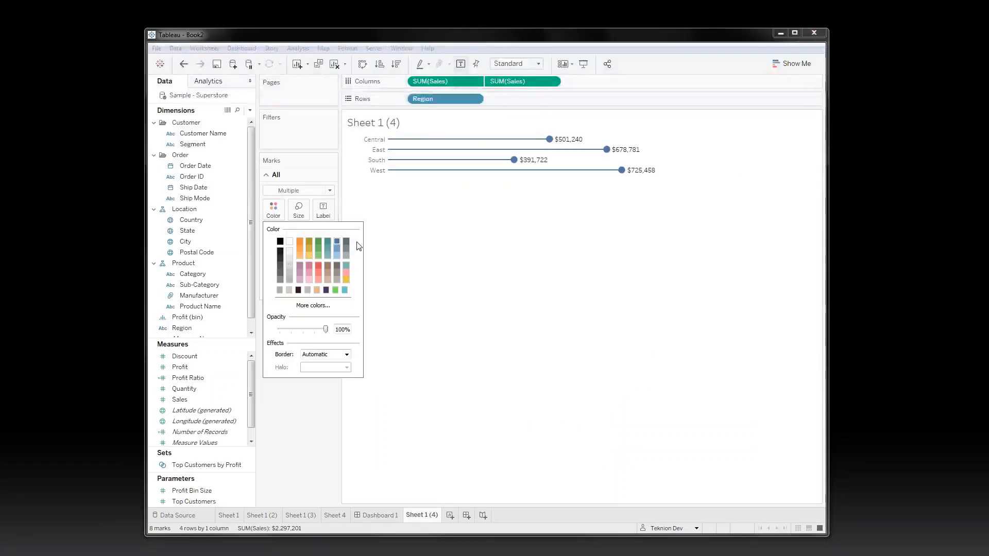
click(345, 248)
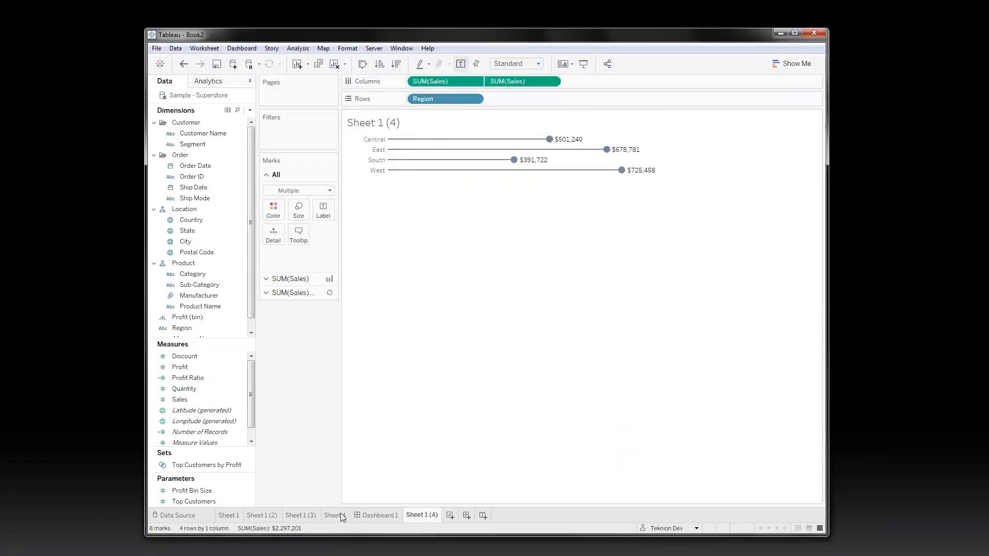
click(384, 518)
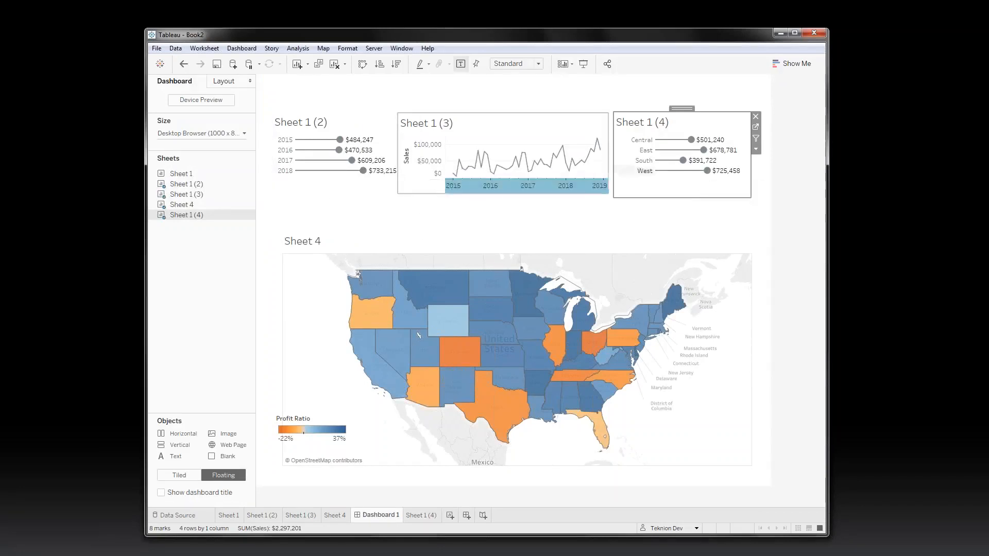
Step: Enlarge the Sheet 4 map upward to just below the three upper charts and hide its title
click(431, 249)
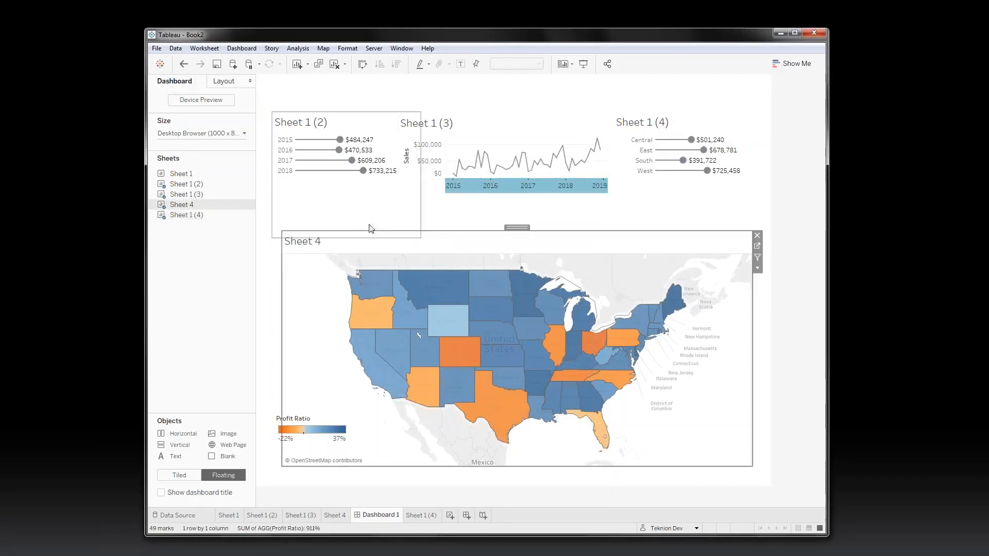
drag(370, 228, 340, 194)
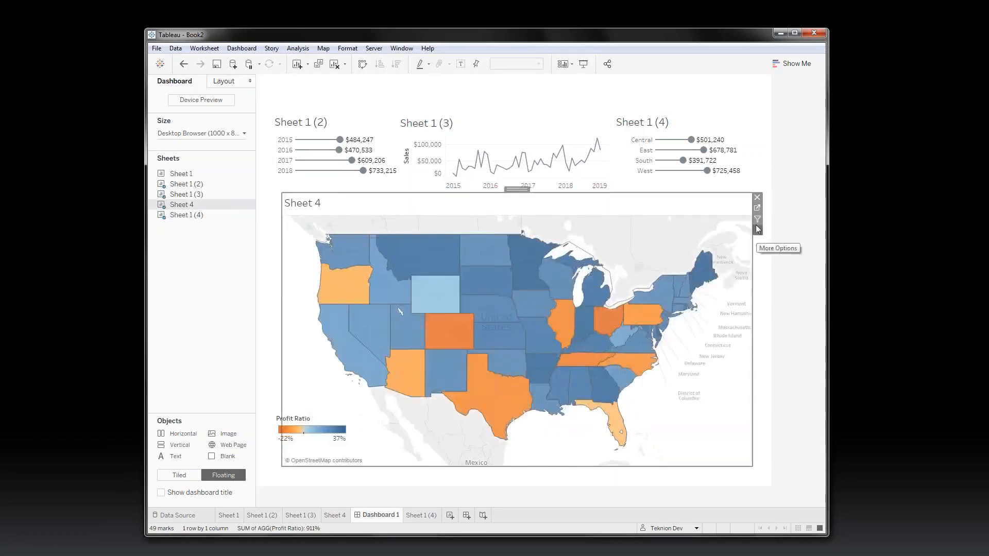
click(763, 236)
click(722, 216)
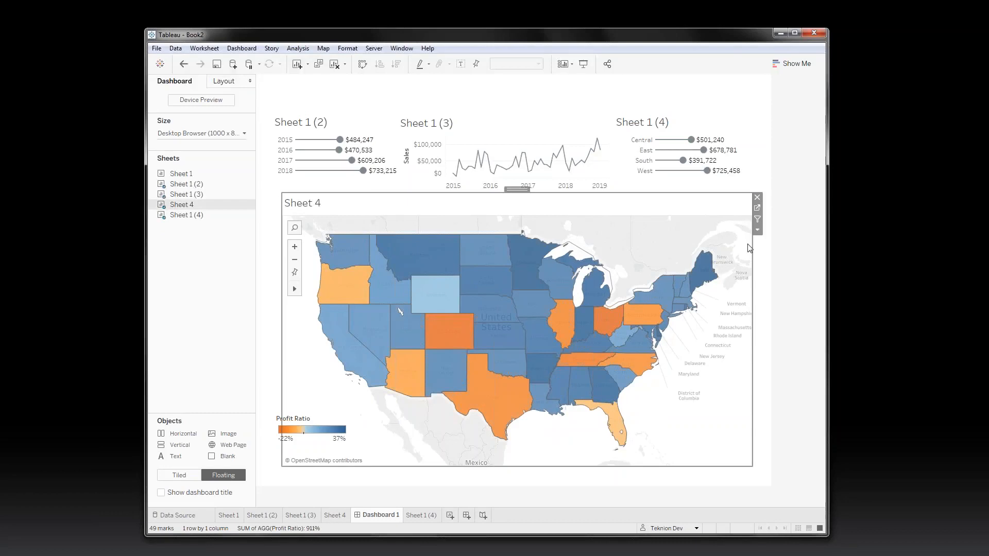
click(757, 230)
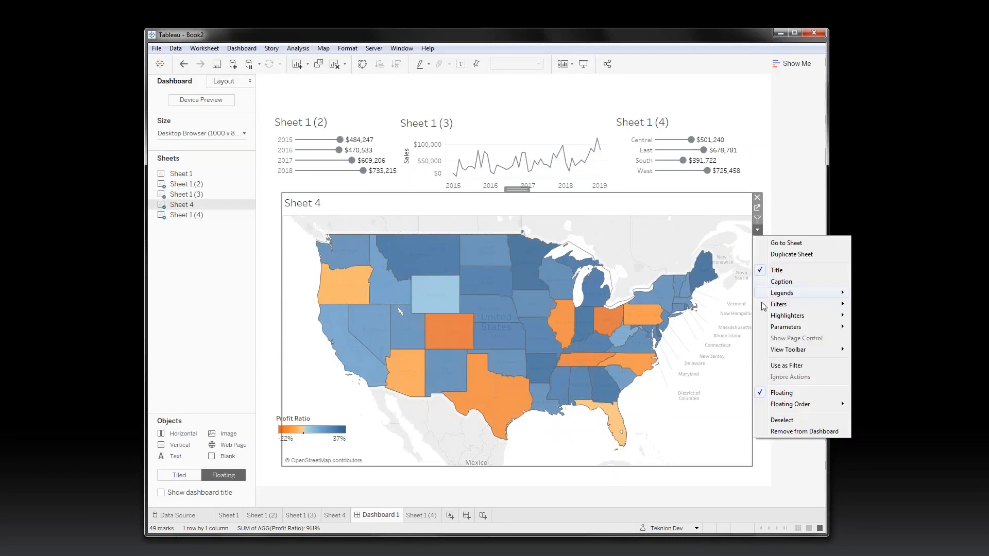
click(775, 270)
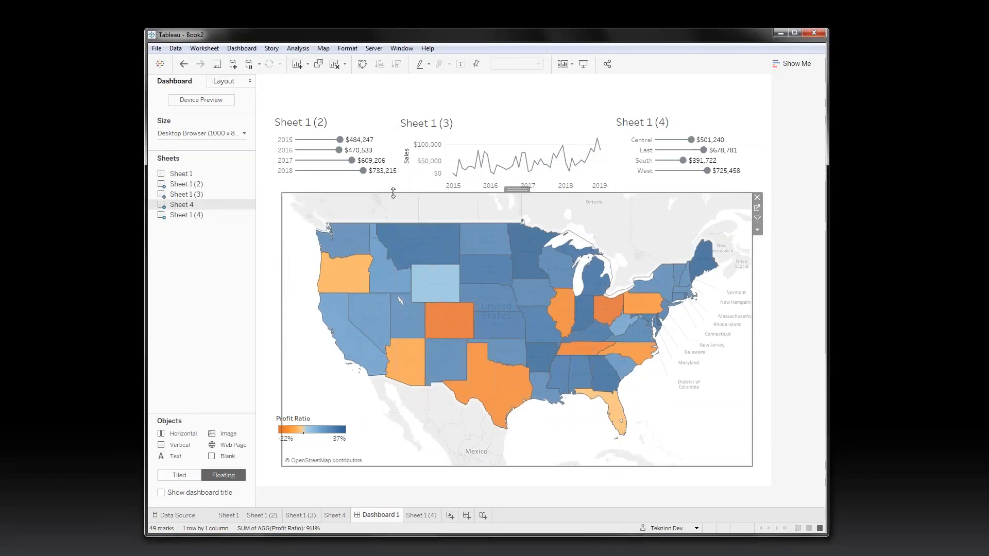
drag(400, 204, 399, 204)
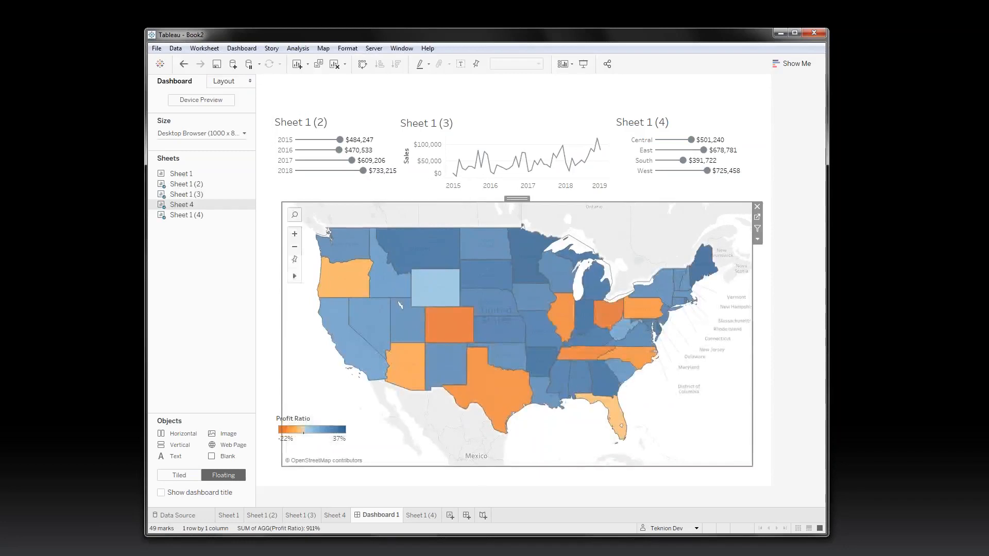
Step: Turn off the map's Base, Land Cover, Country/Region Borders and Names, and State/Province Borders and Names layers
click(325, 49)
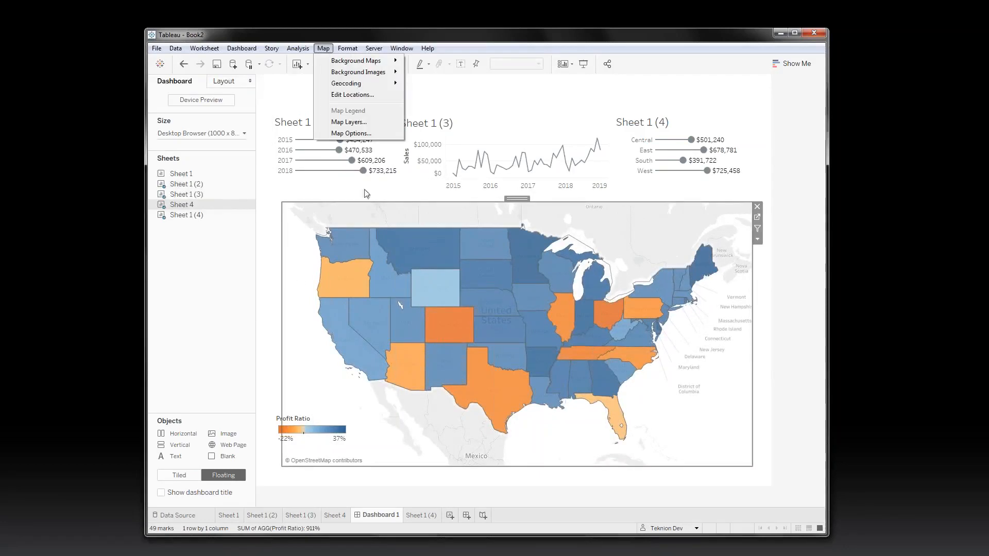
click(342, 122)
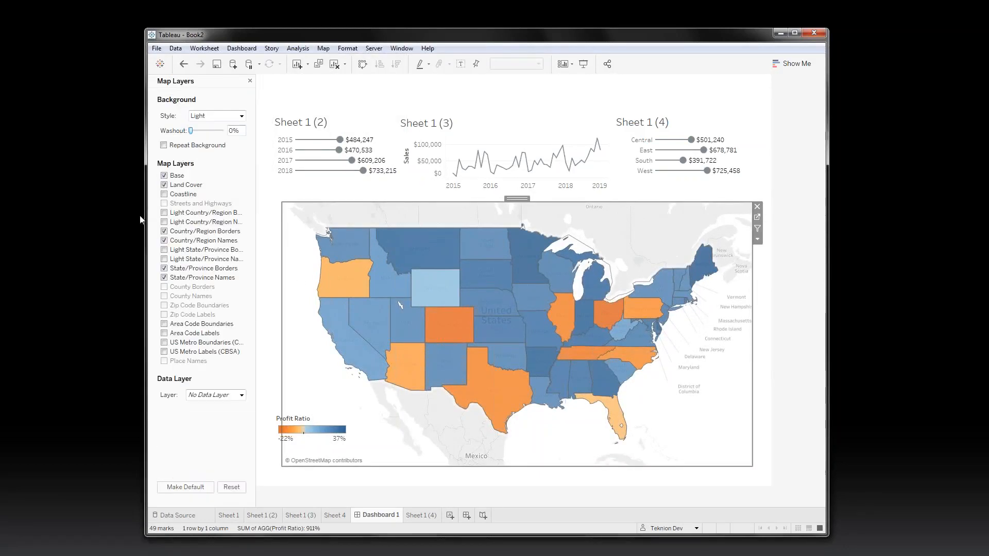
click(164, 176)
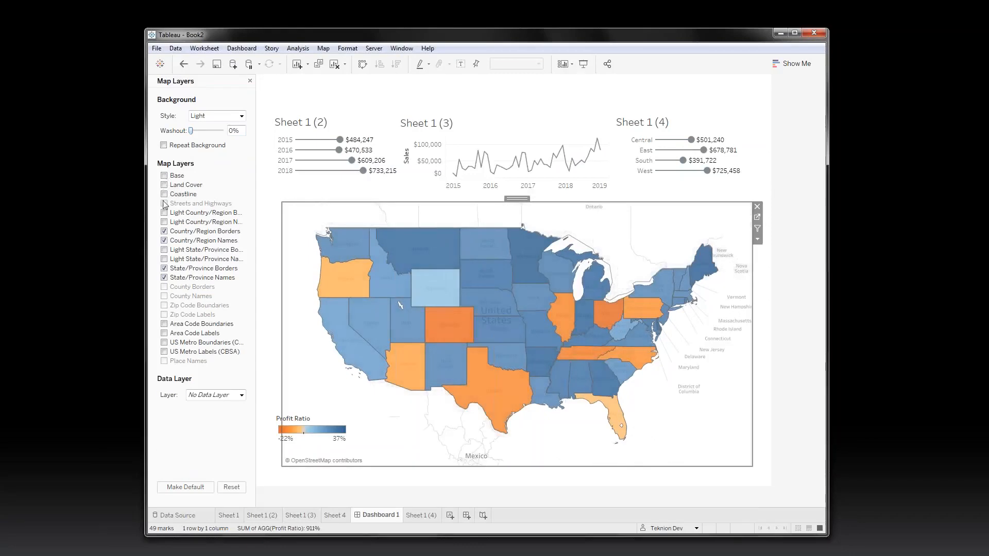
click(163, 231)
click(164, 240)
click(164, 278)
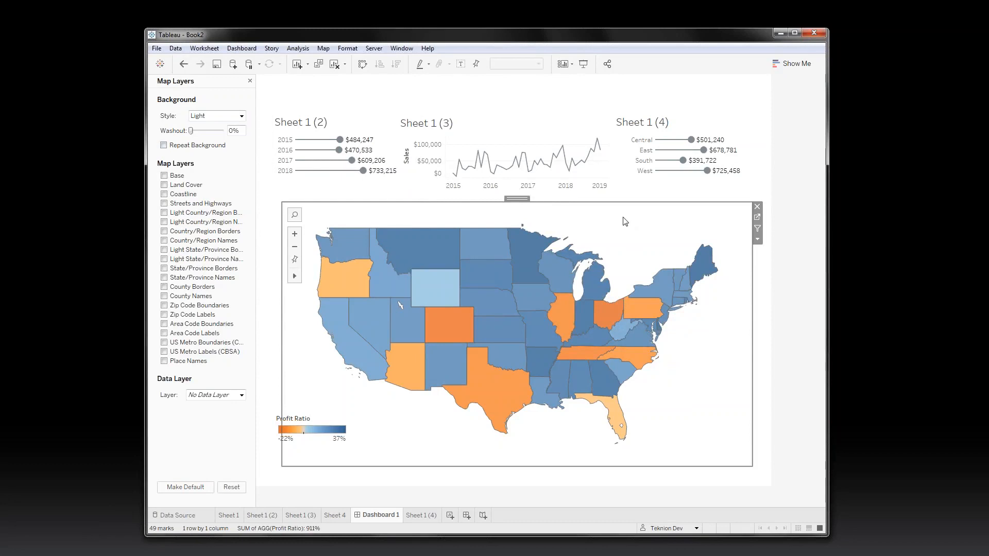
Step: Enlarge and reposition the profit ratio map to span the dashboard's full width directly beneath the three upper charts
drag(521, 199, 492, 190)
drag(717, 460, 780, 487)
mouse_move(687, 280)
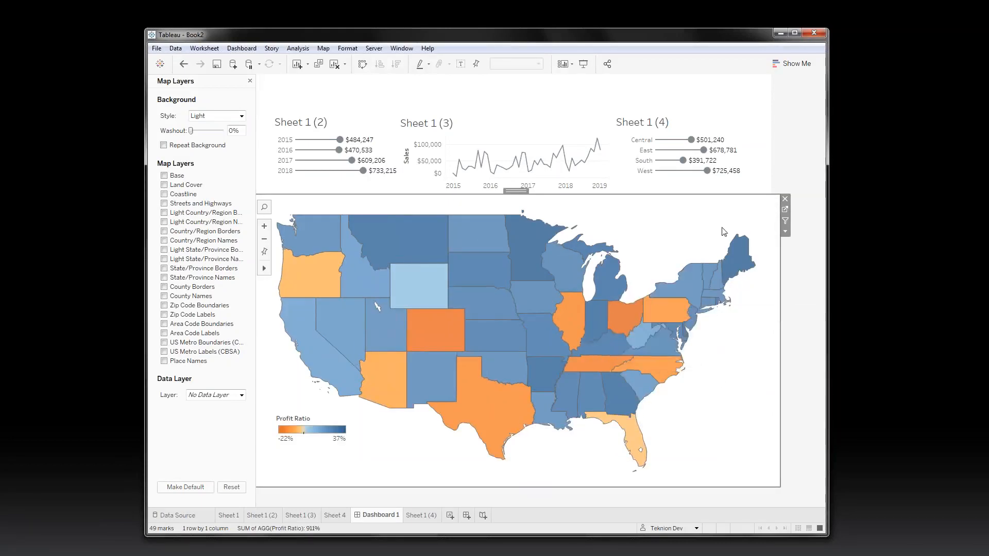
drag(780, 322, 773, 325)
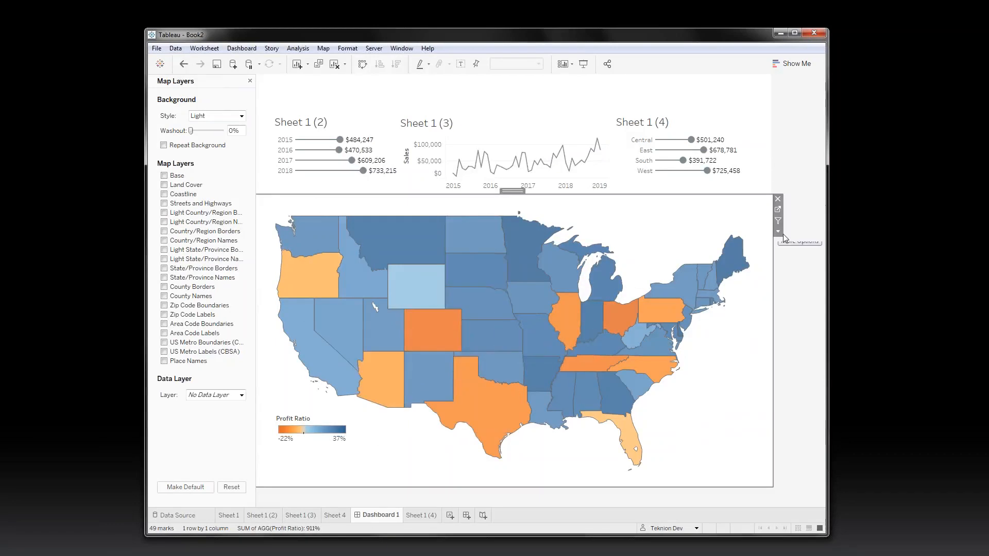
Step: Go to the Sheet 4 map and set the border colour of its state marks to white
click(778, 210)
click(273, 196)
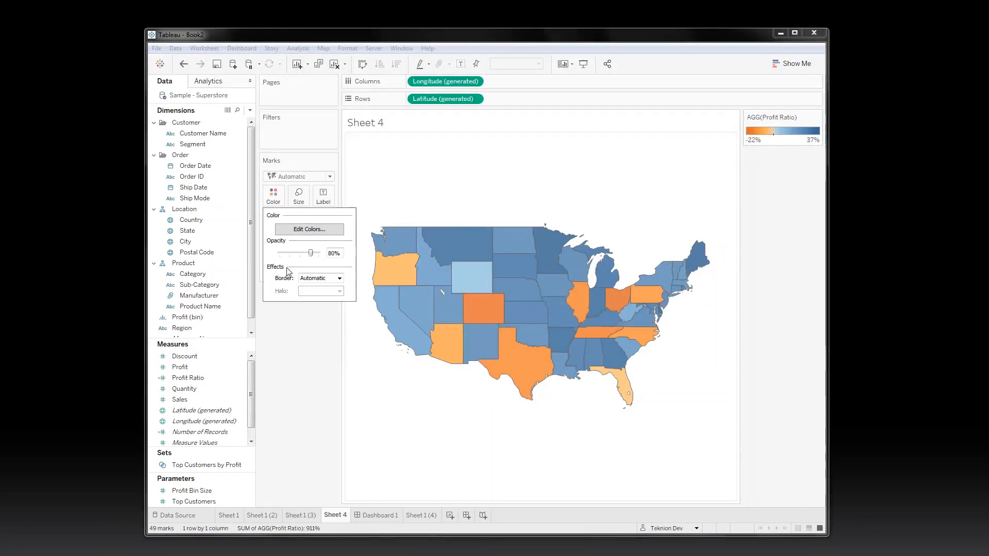
click(307, 280)
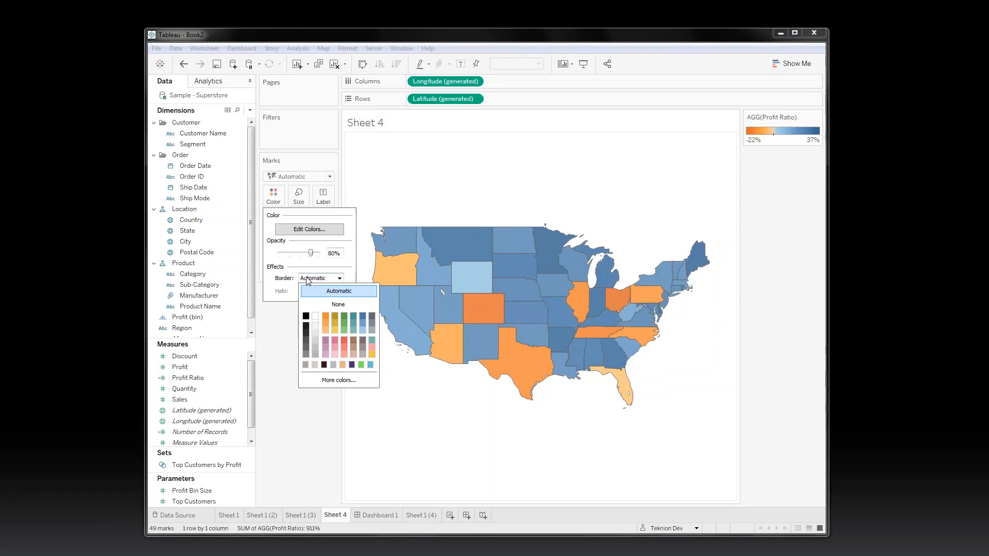
click(314, 317)
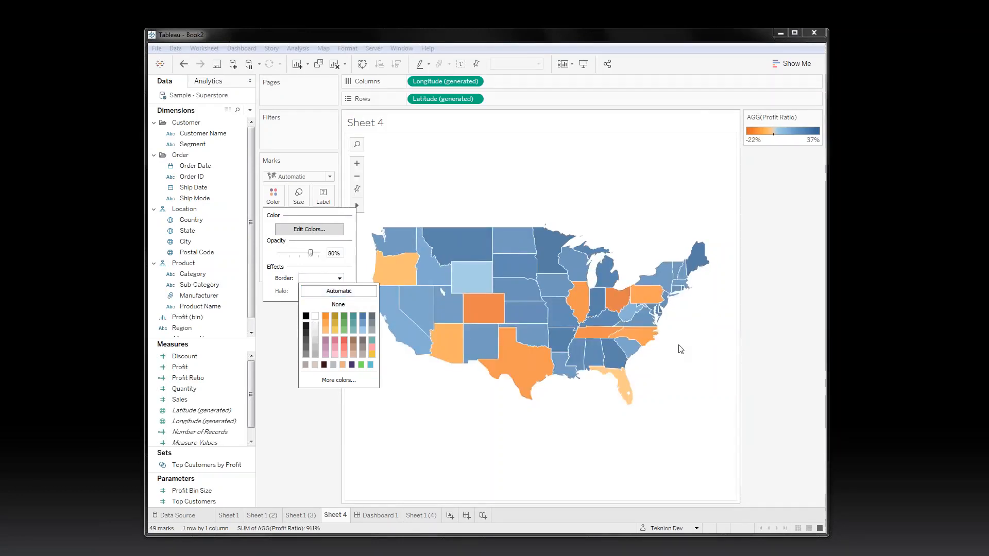
click(615, 162)
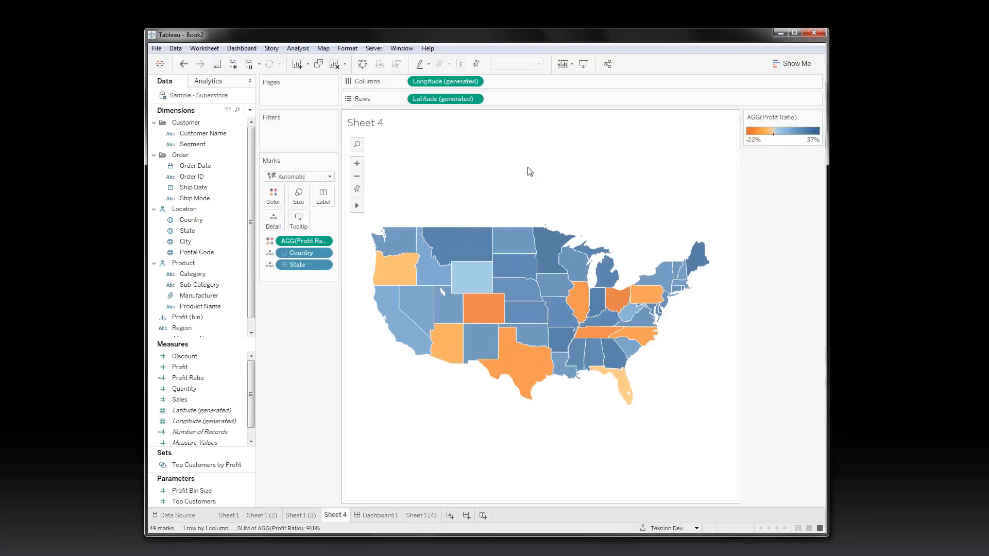
Step: Set Sheet 4's column grand total pane and header borders and column divider pane to None, and return to Dashboard 1
right_click(481, 191)
click(519, 238)
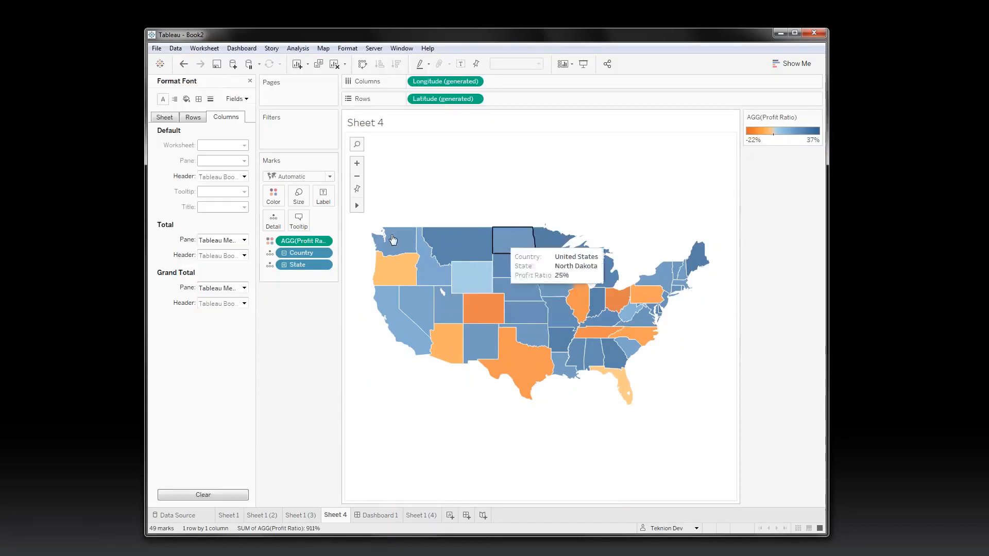
click(199, 101)
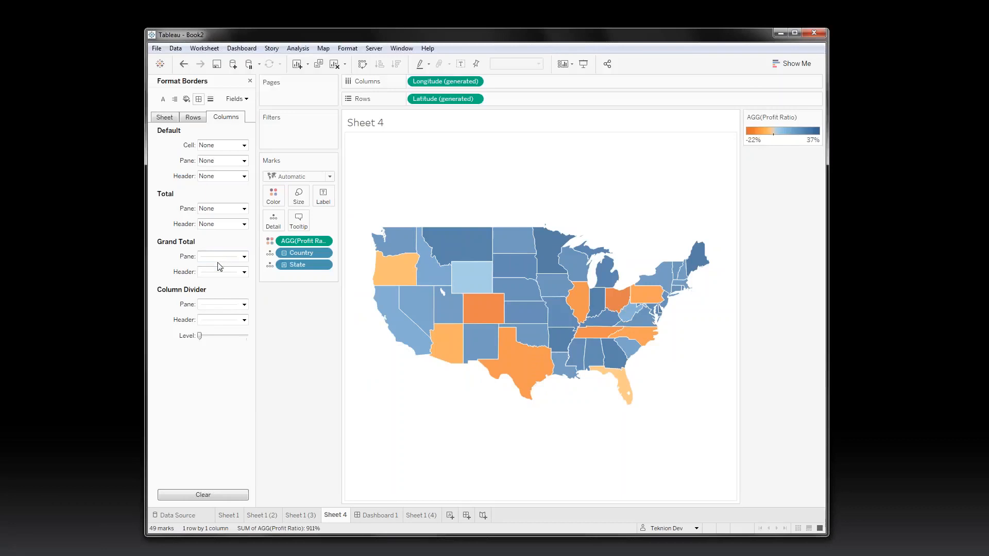
click(220, 256)
click(222, 266)
click(213, 276)
click(221, 287)
click(220, 304)
click(216, 321)
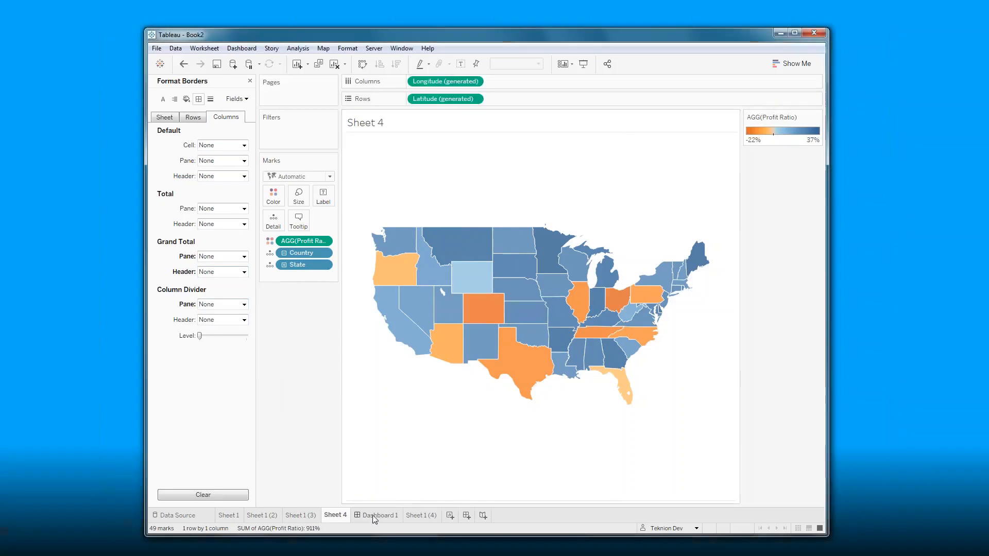
click(378, 515)
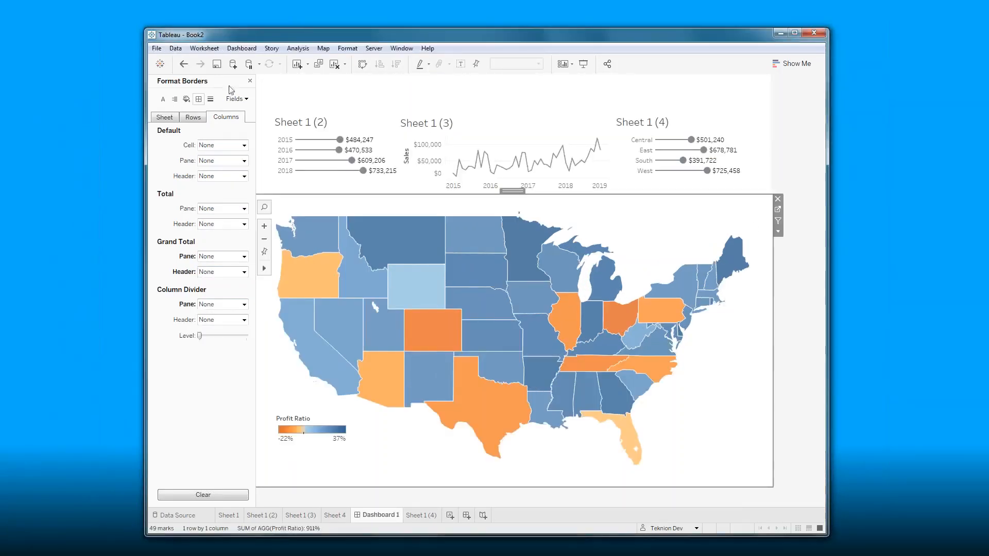
Step: Set the map's sheet-level row divider pane and grand total pane borders to None
click(164, 117)
click(200, 306)
click(221, 257)
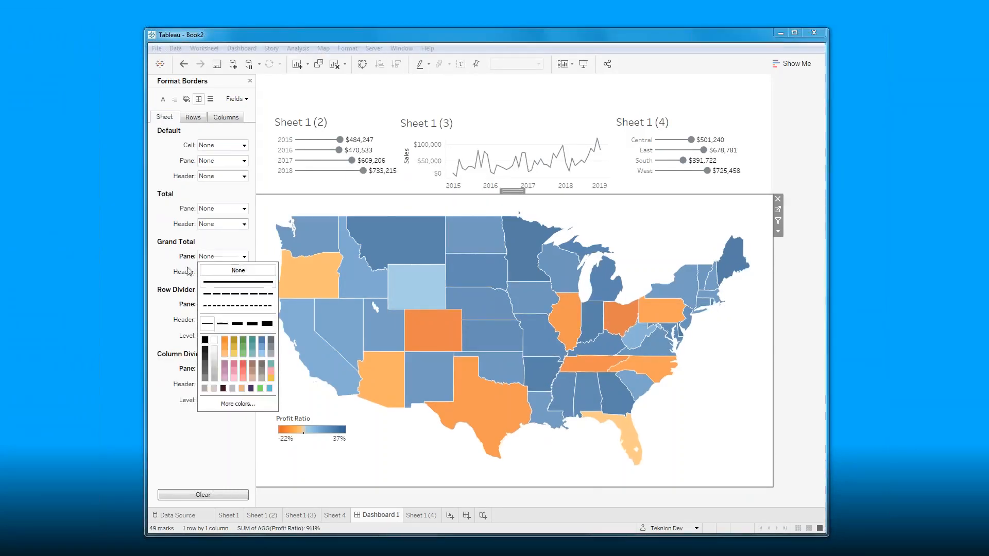
click(221, 282)
click(813, 368)
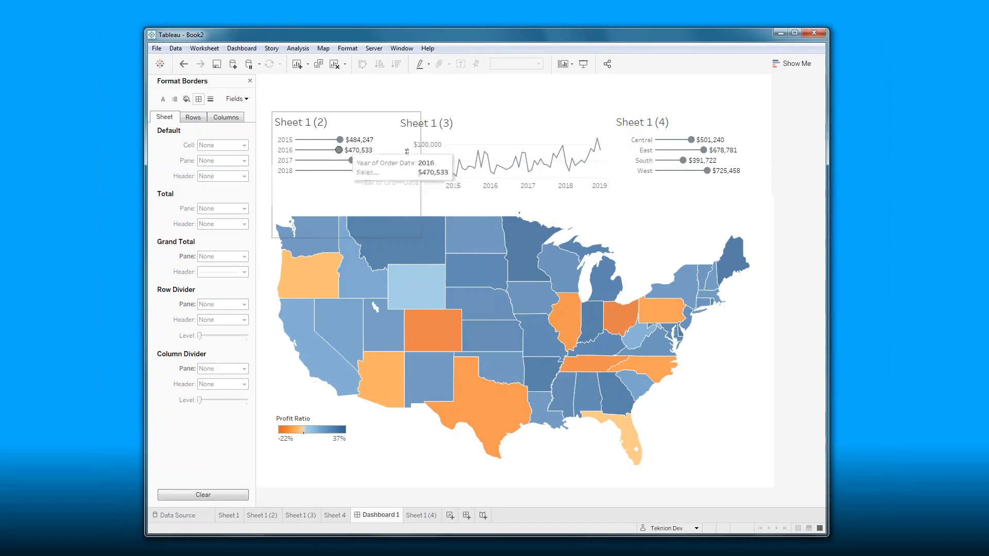
Step: Close the border formatting and rename the Sheet 1 (2) yearly lollipop chart as 1
click(325, 124)
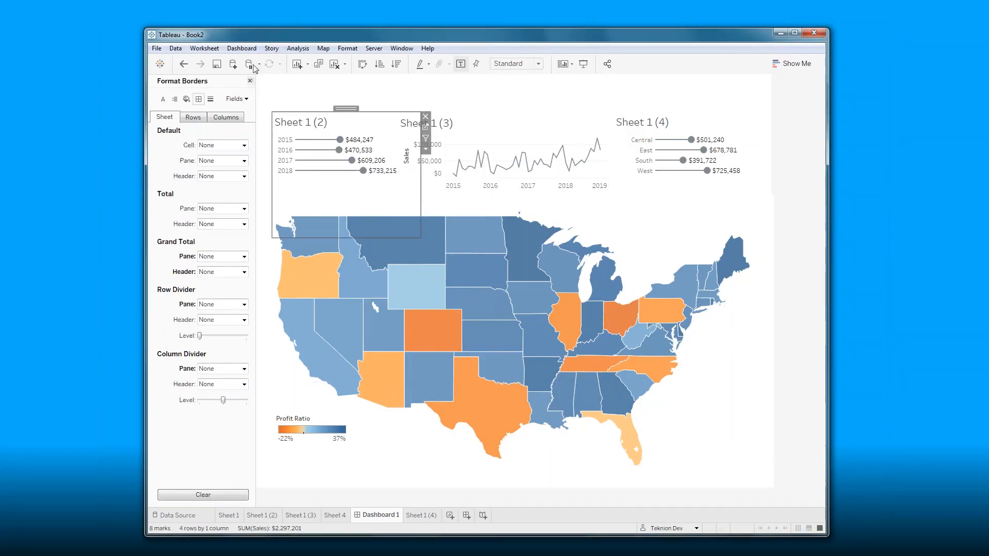
click(249, 82)
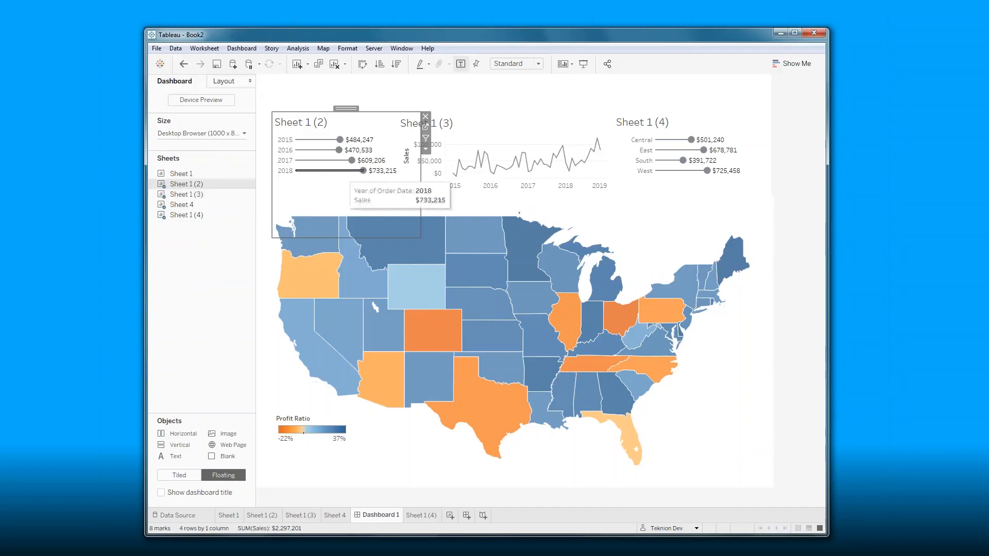
right_click(189, 188)
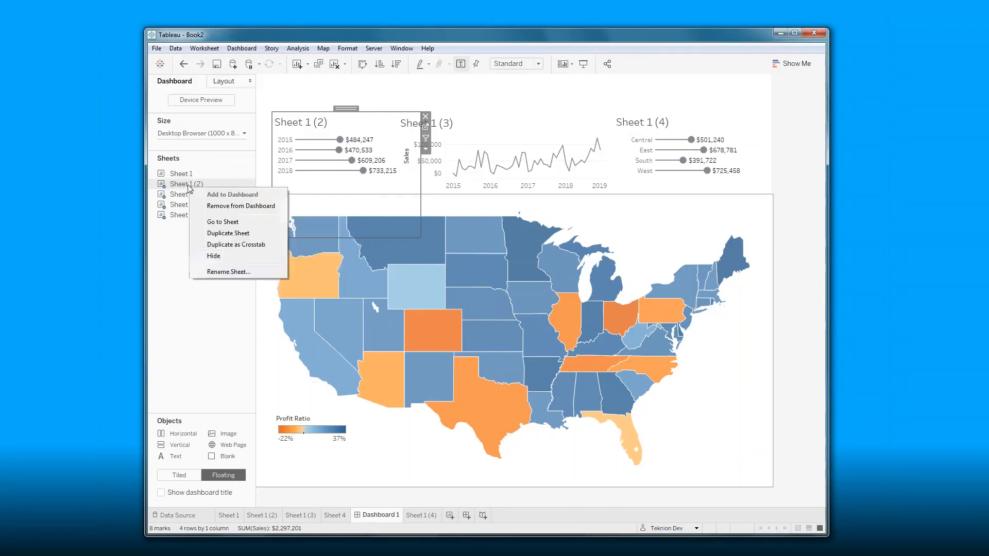
click(225, 272)
text(1)
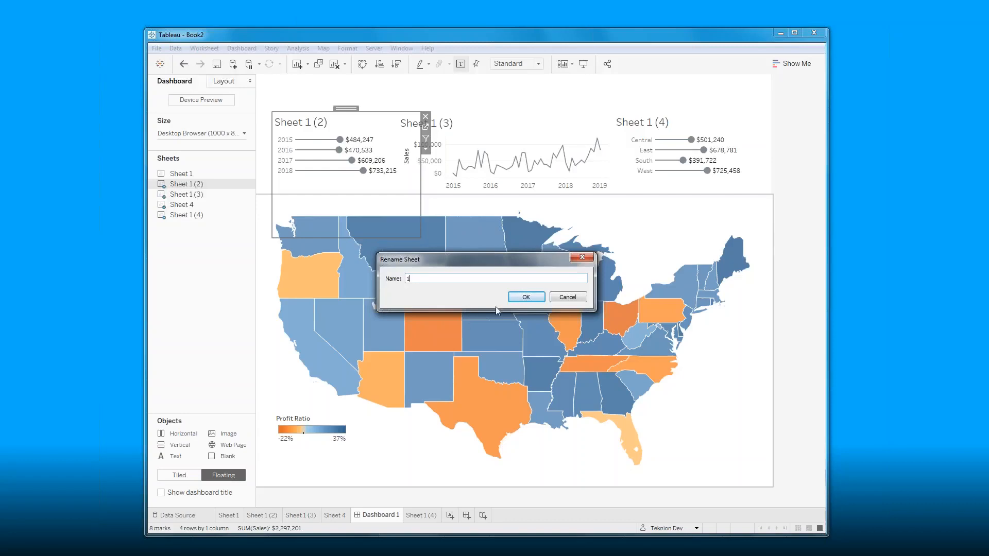
click(525, 298)
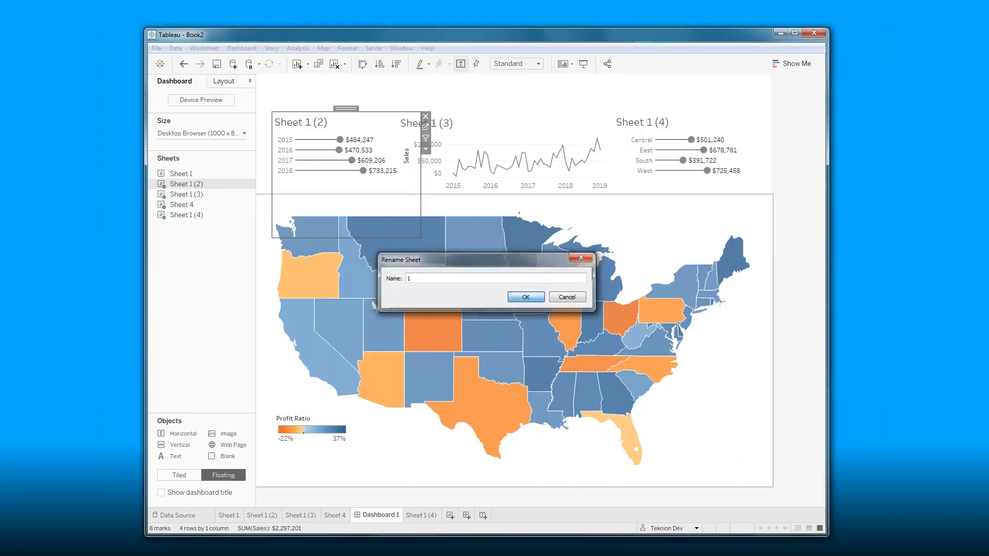
Step: Rename the Sheet 1 (3) sales line chart as 2
click(521, 122)
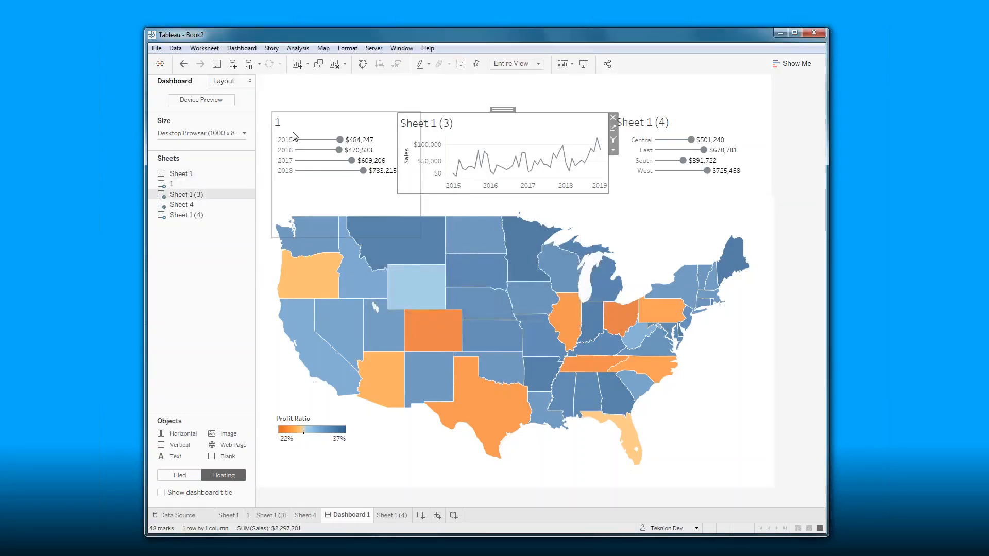
right_click(187, 194)
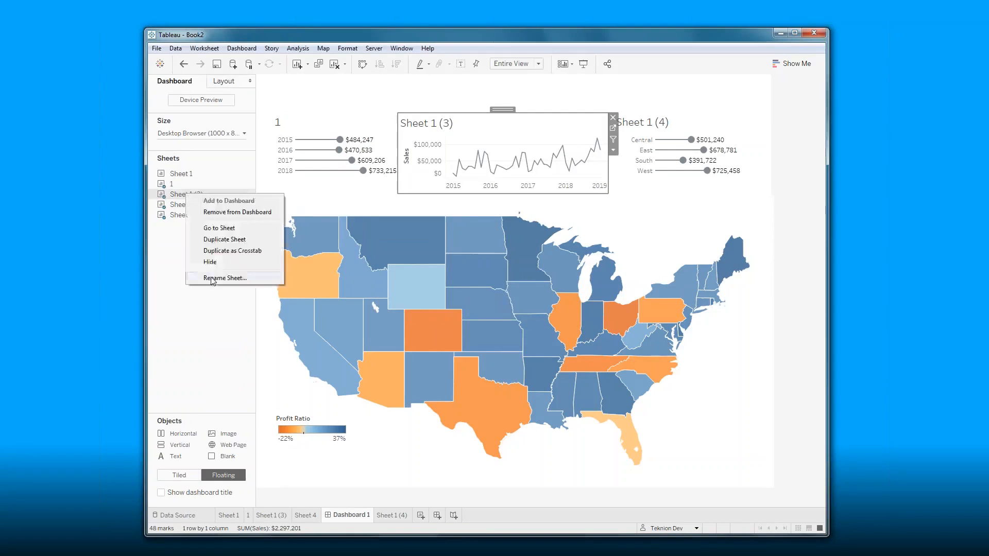
click(225, 278)
click(525, 298)
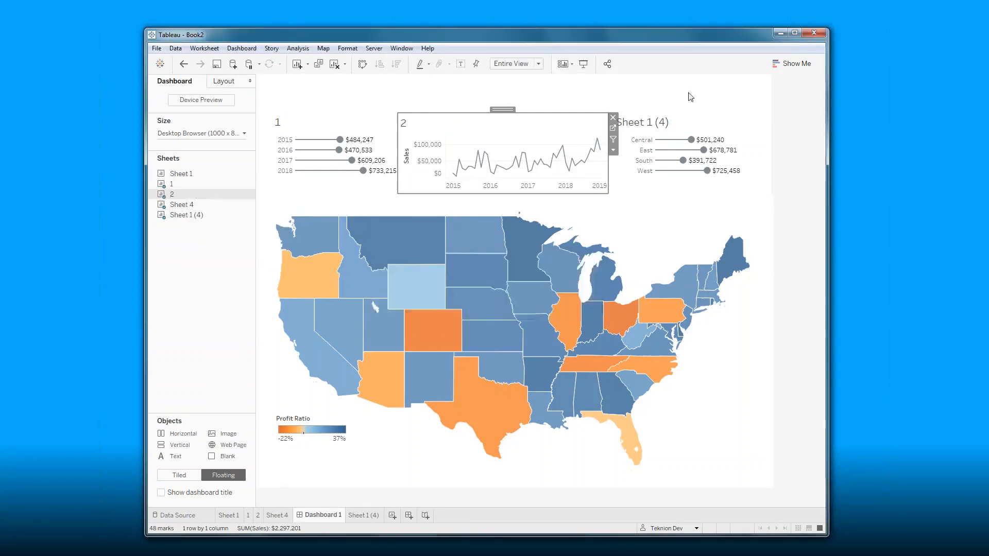
Step: Rename the Sheet 1 (4) regional lollipop chart as 3
click(693, 122)
right_click(188, 216)
click(225, 302)
text(3)
click(526, 298)
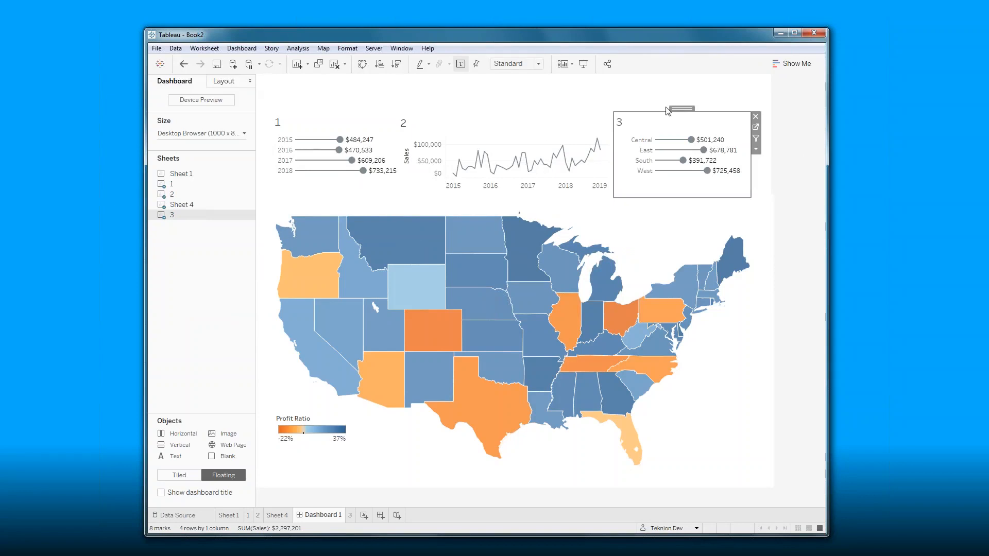
Step: Rename the Sheet 4 map as 4
click(434, 209)
right_click(183, 205)
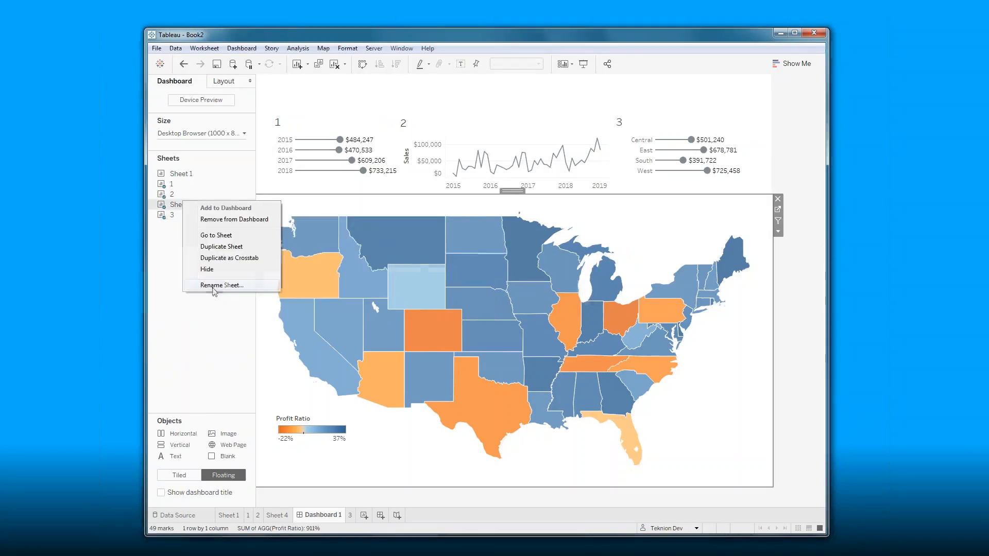
click(212, 289)
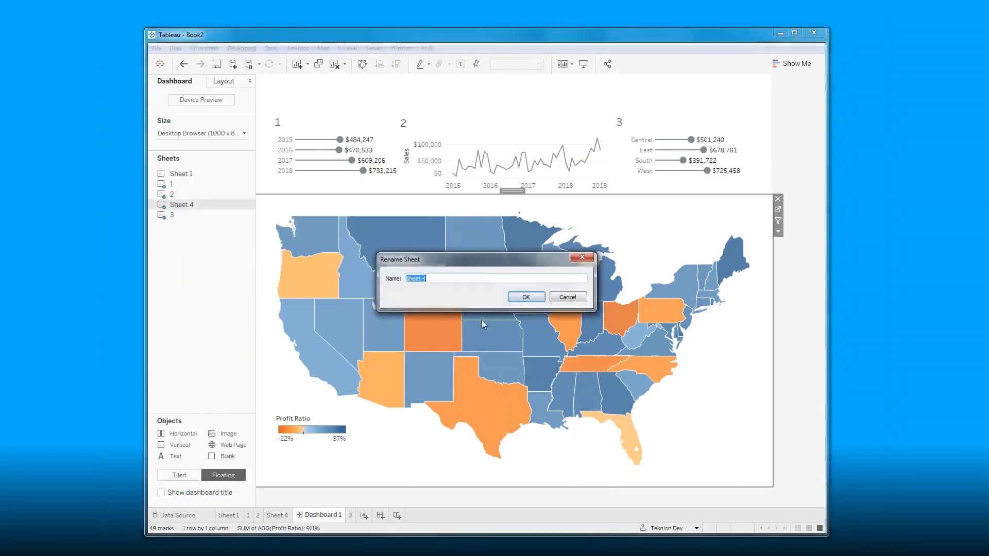
click(532, 297)
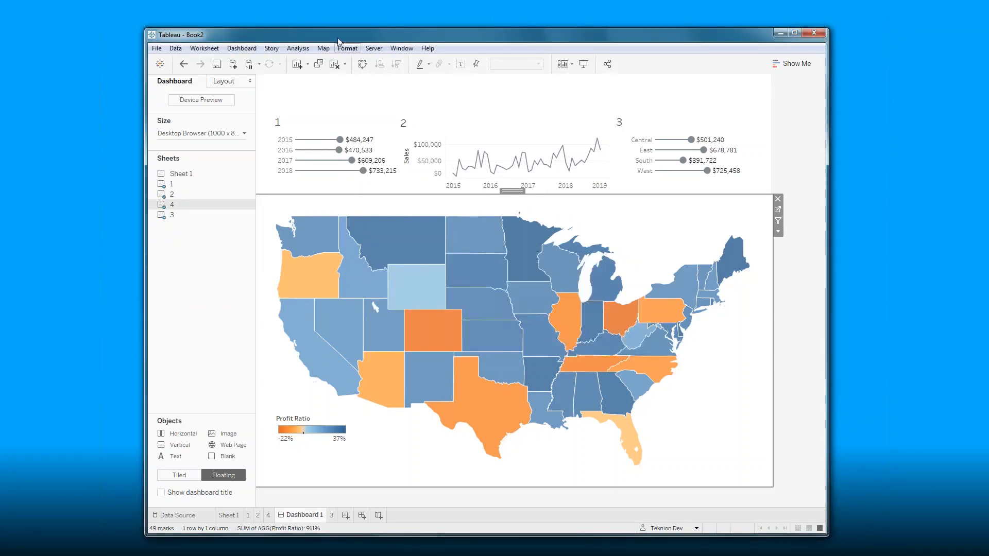
Step: Add a dashboard filter action named "1 to all", run on select from sheet 1 to sheets 2, 3 and 4, showing all values when cleared
click(242, 48)
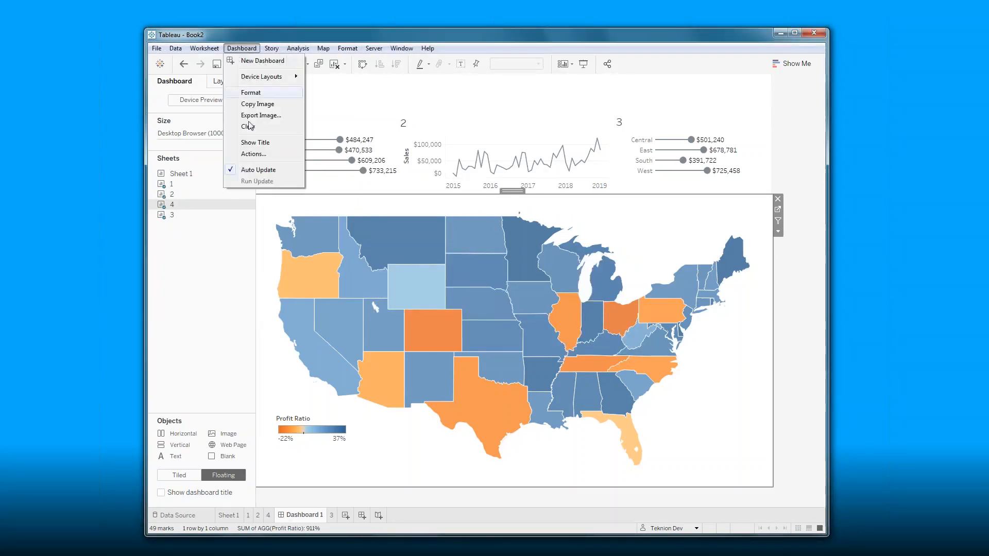
click(251, 155)
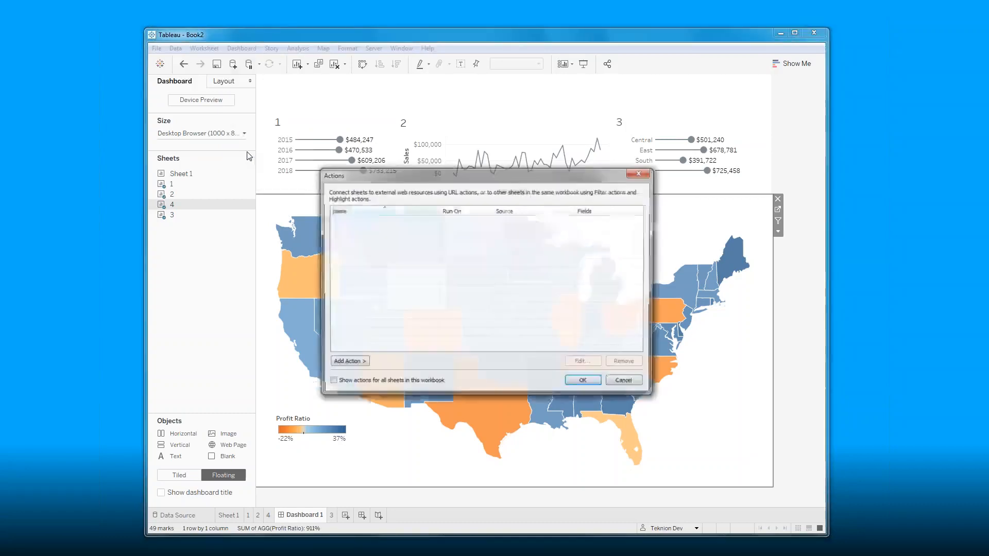
click(347, 363)
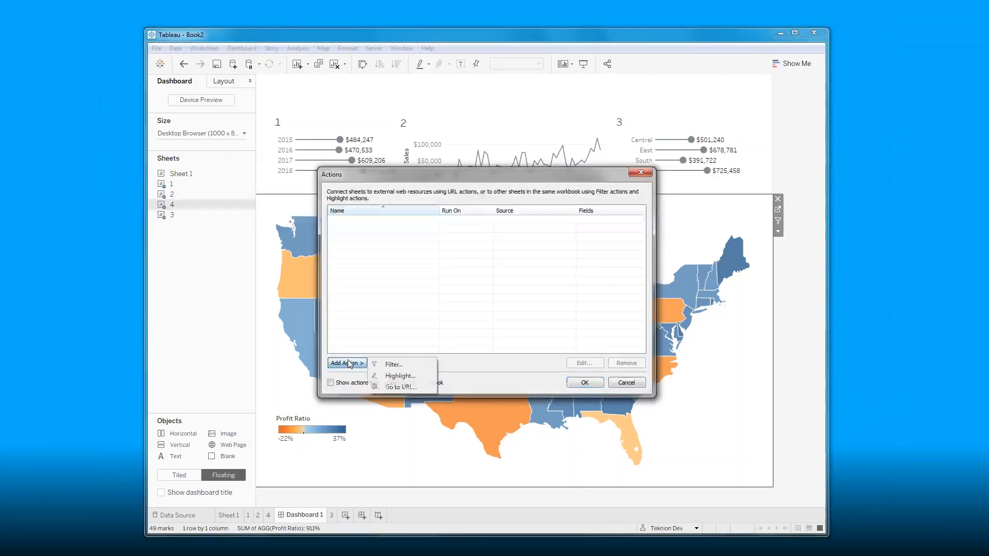
click(393, 365)
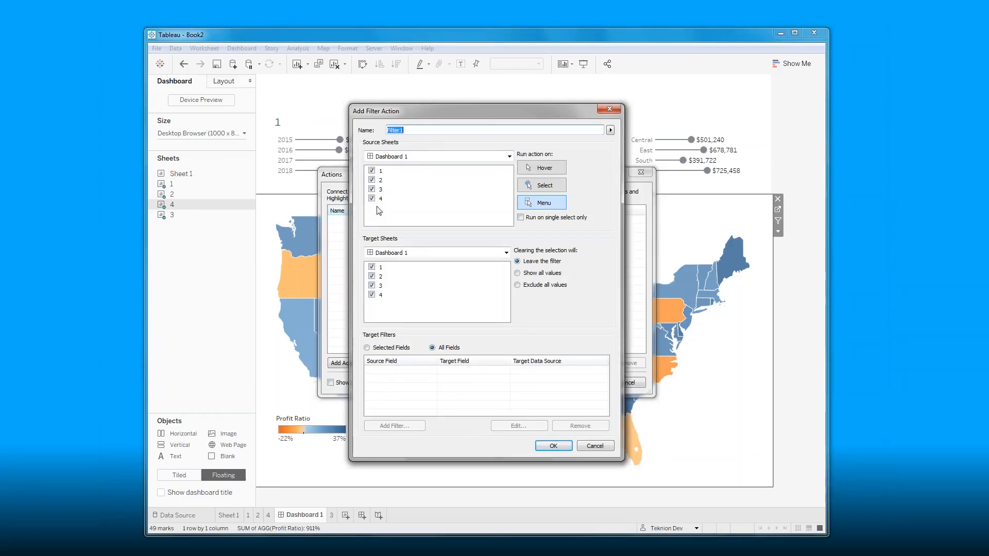
click(372, 180)
click(372, 189)
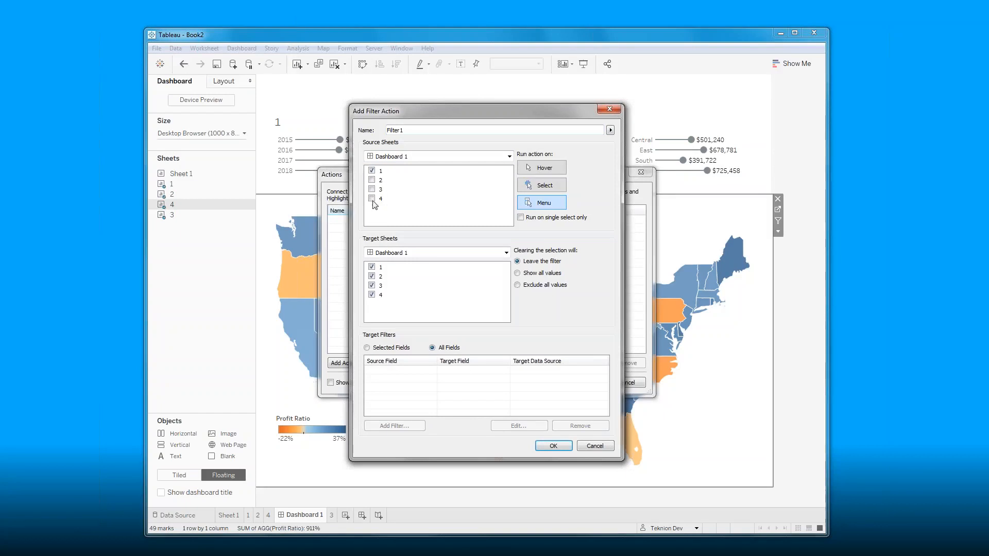
click(372, 267)
click(542, 185)
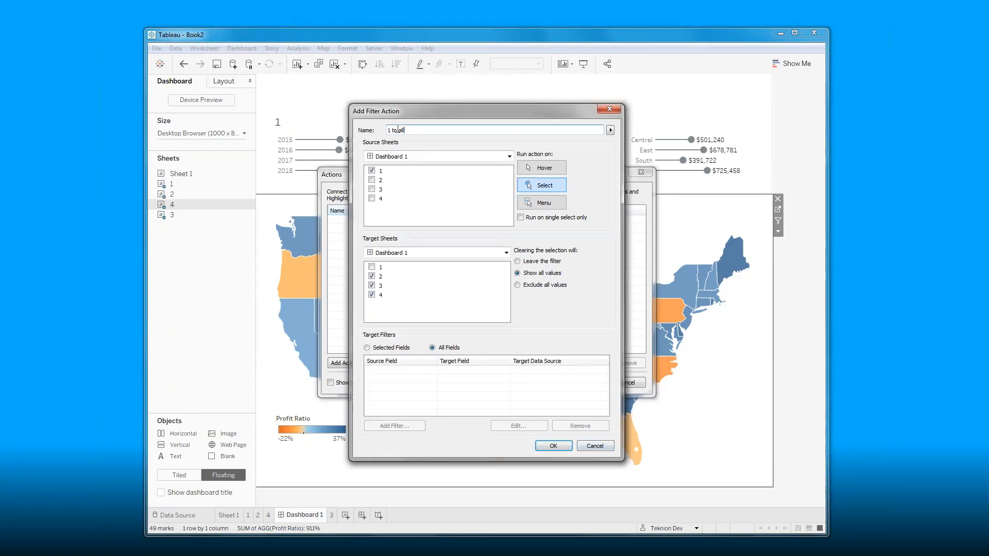
click(553, 446)
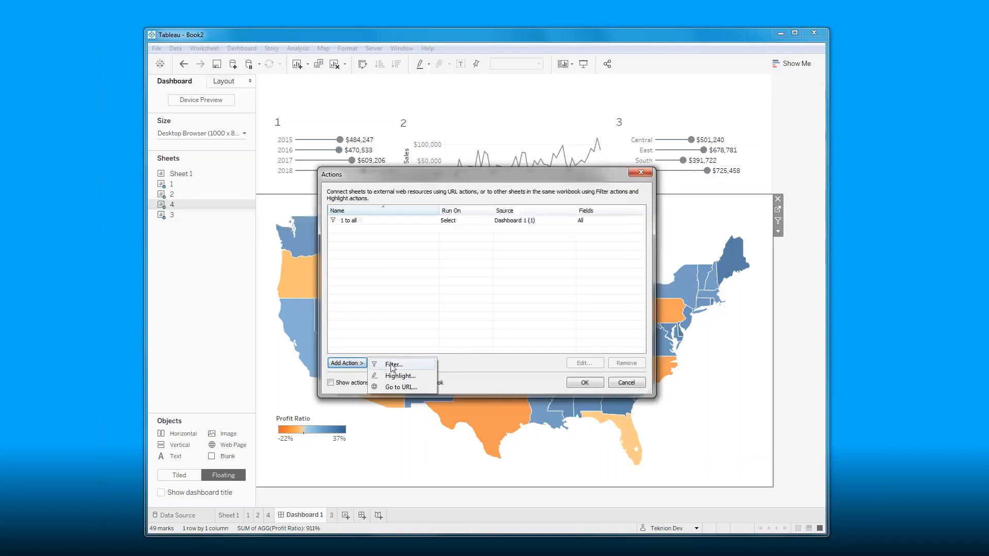
Step: Add a dashboard filter action named "3 to rest", run on hover from sheet 3 to sheets 1, 2 and 4, showing all values when cleared
click(390, 364)
click(372, 171)
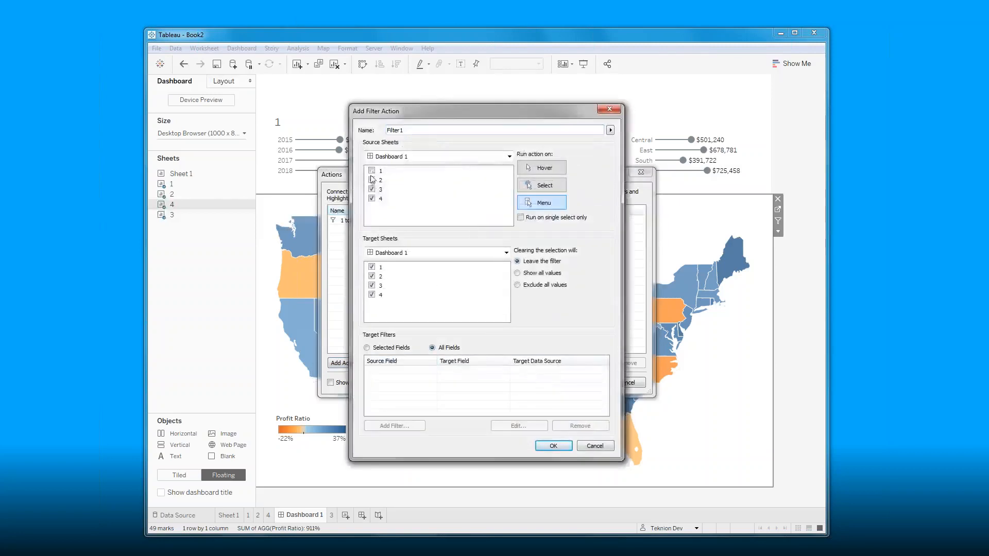
click(371, 199)
click(551, 172)
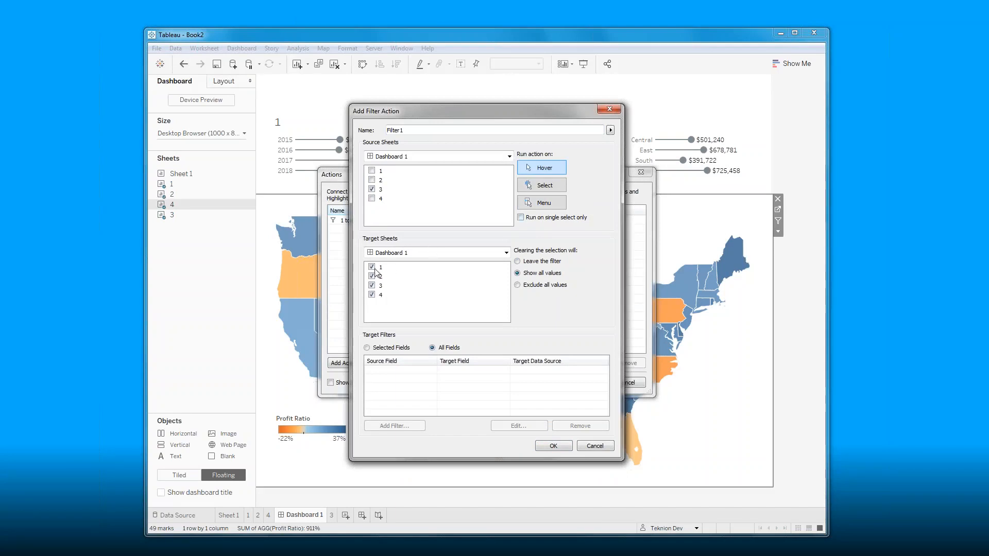
click(372, 286)
text(3)
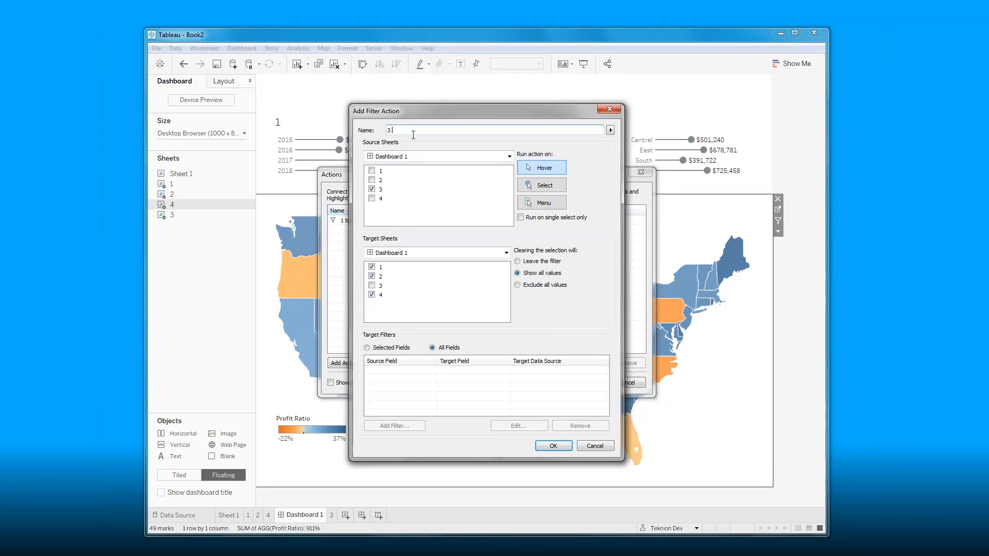
text( to rest)
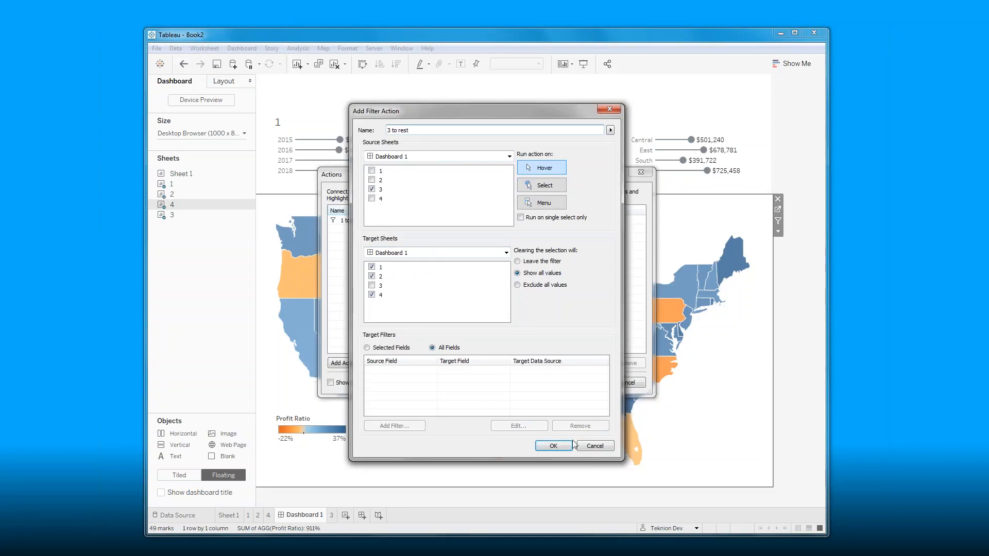
click(553, 445)
click(362, 364)
click(584, 382)
click(584, 382)
mouse_move(645, 141)
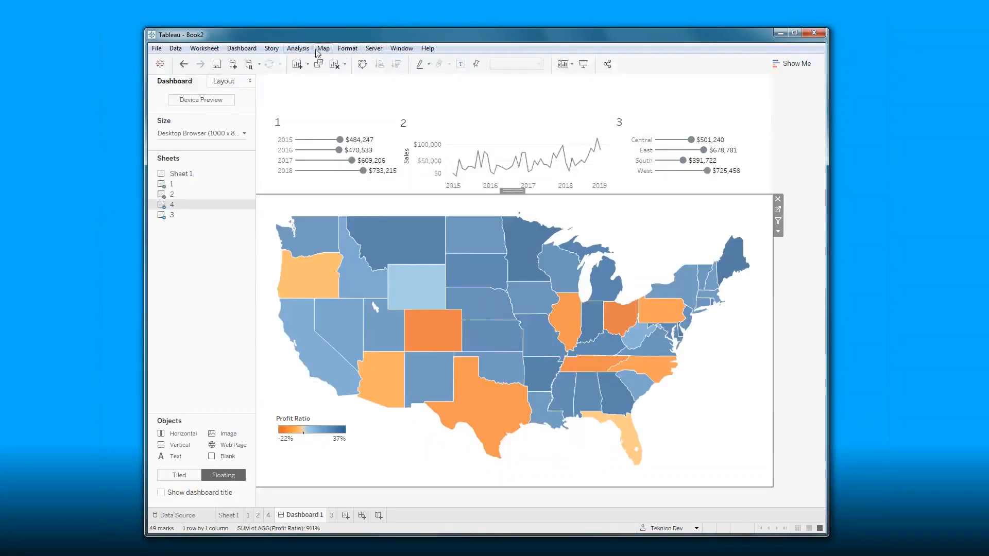
Step: Edit the "3 to rest" filter action to exclude sheet 4 from its target sheets
click(241, 48)
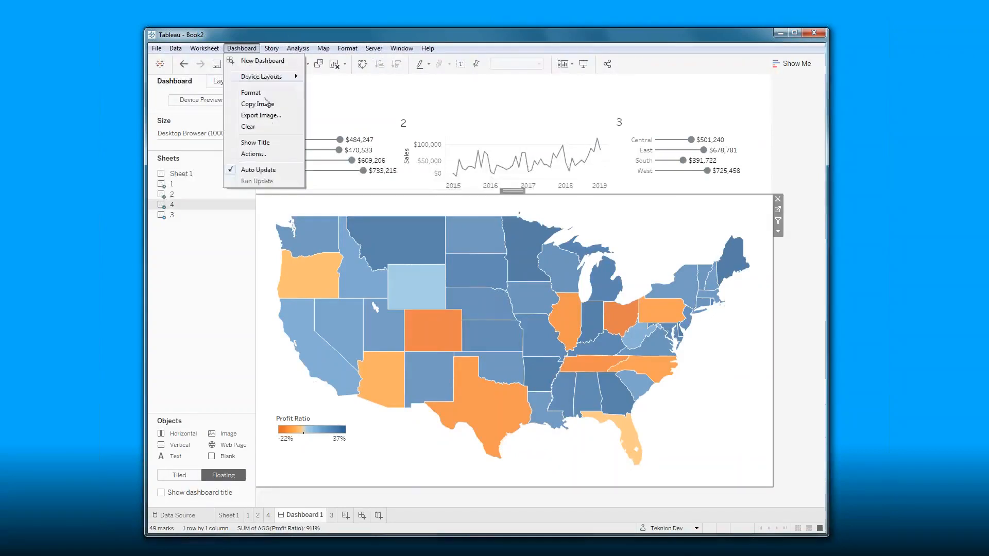
click(263, 154)
click(360, 229)
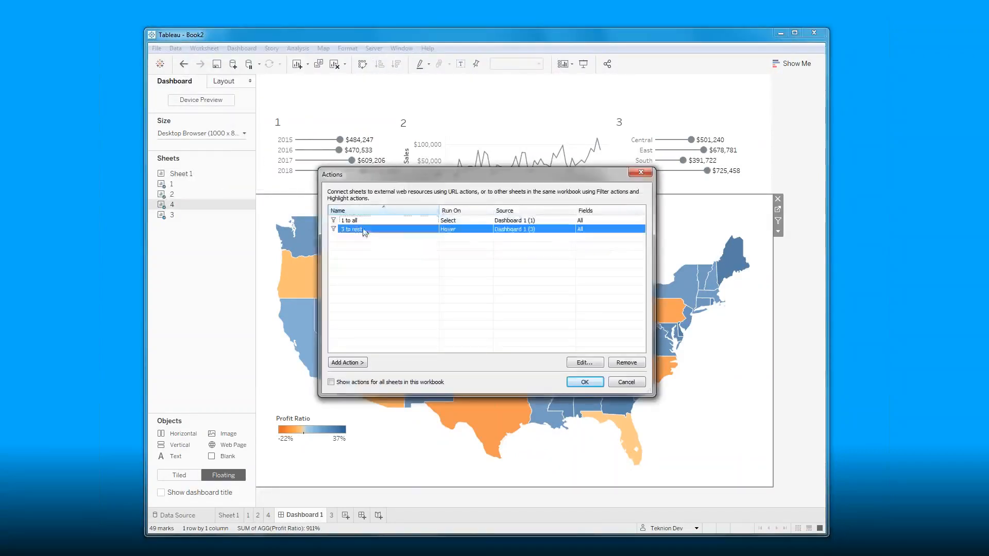
click(579, 362)
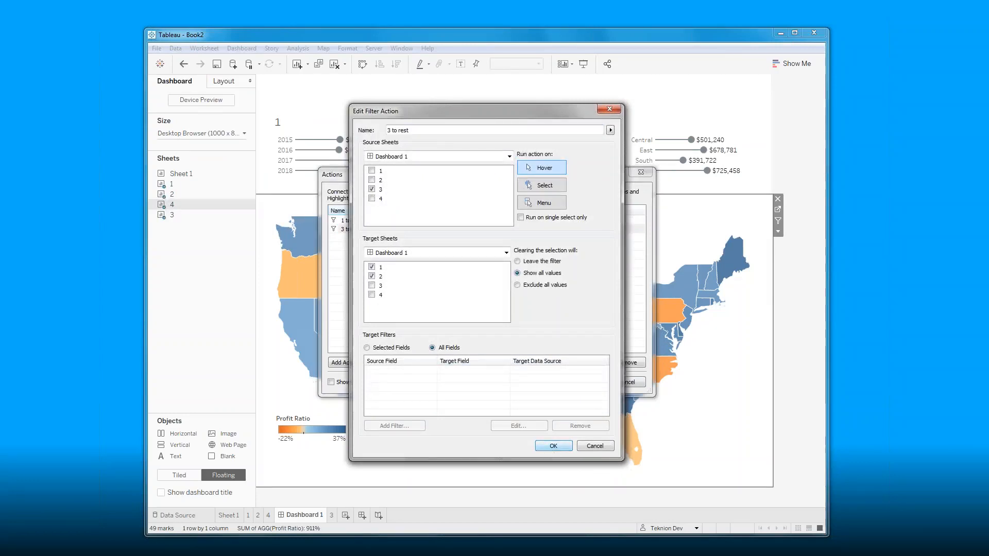
click(553, 446)
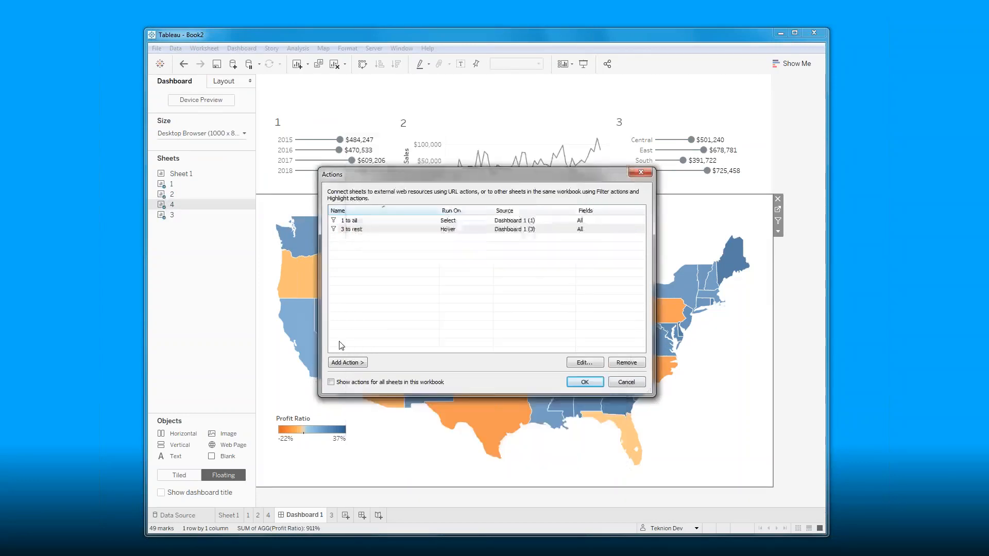
Step: Add a highlight action run on hover from sheet 3 to sheet 4 only, with target highlighting set to Selected Fields
click(344, 363)
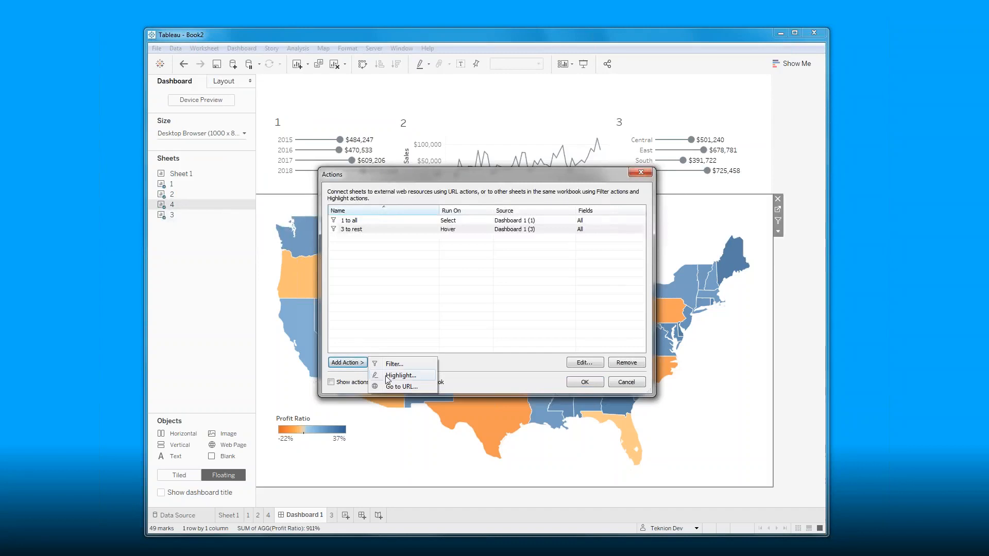
click(400, 375)
click(390, 195)
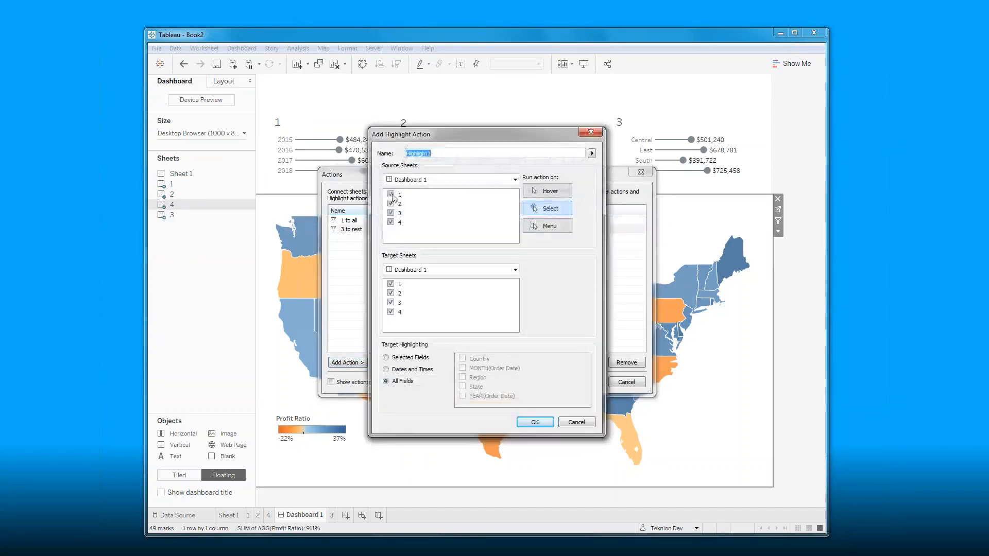
click(391, 204)
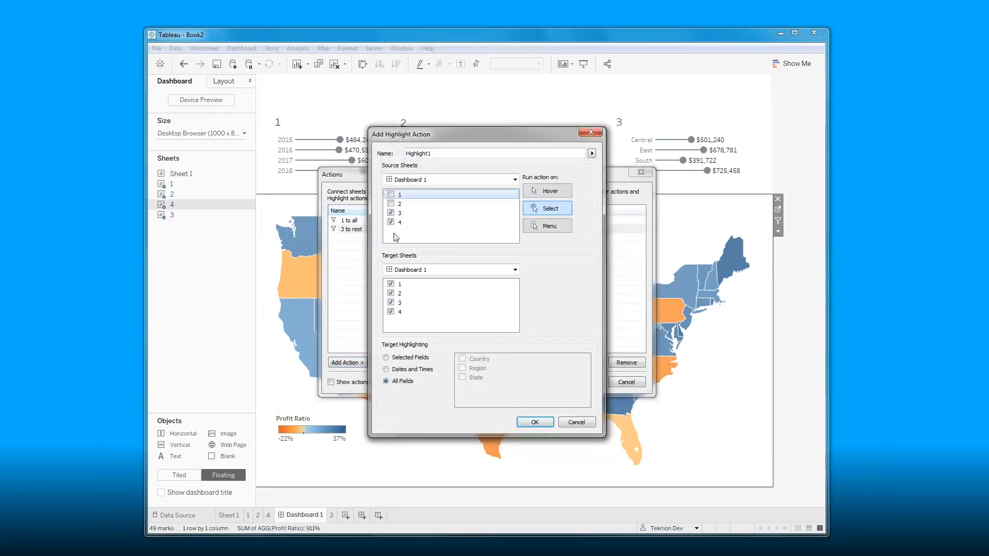
click(391, 222)
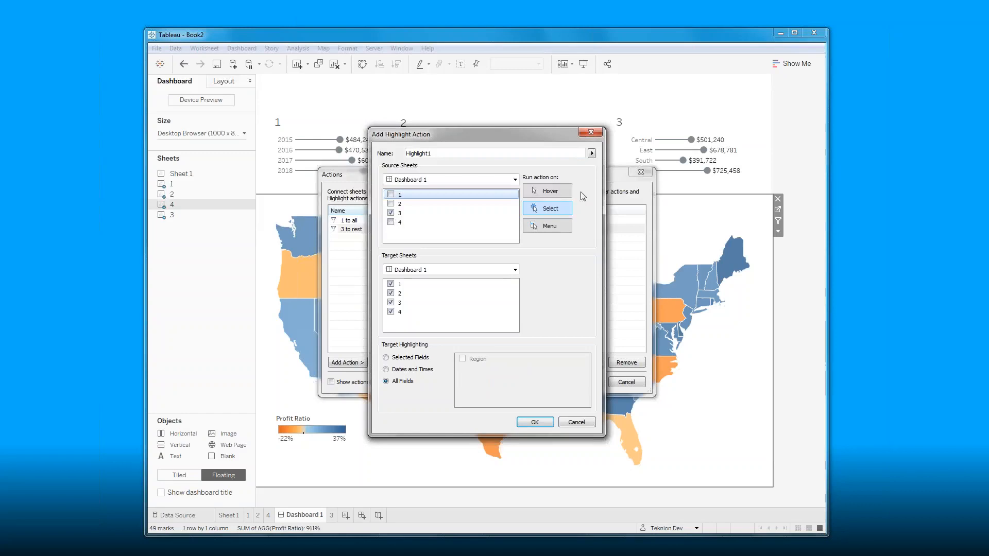
click(549, 191)
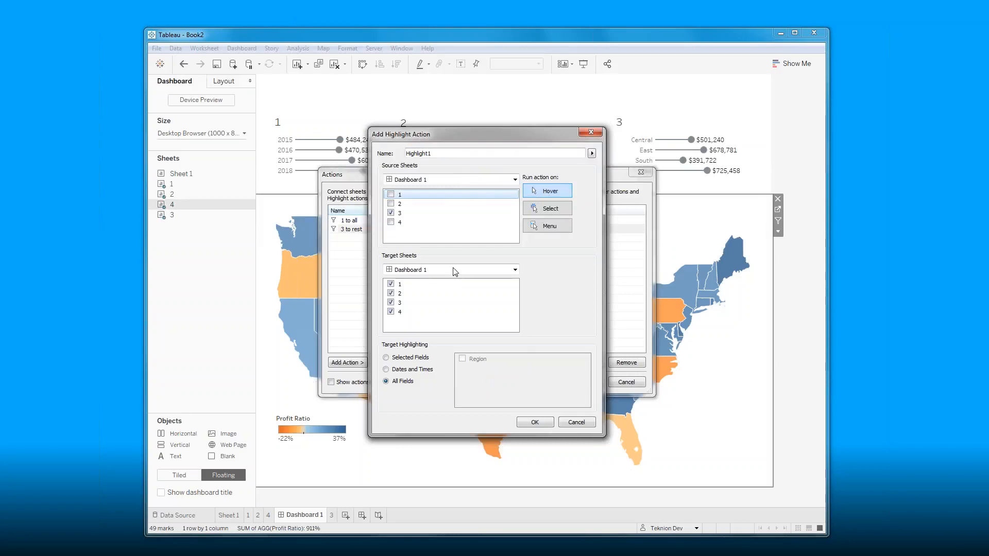
click(390, 284)
click(402, 359)
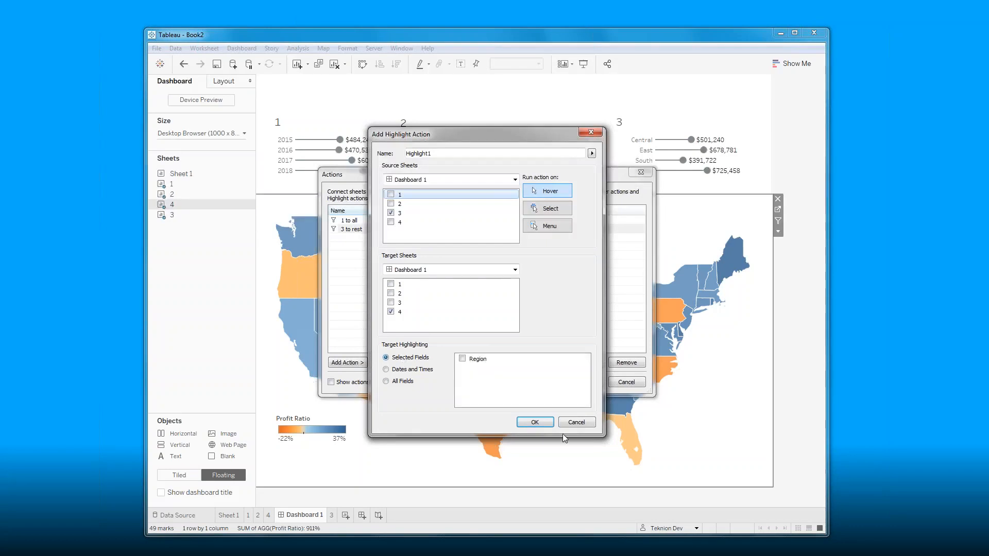
click(534, 422)
click(585, 382)
Step: Add Region to the detail of the map on sheet 4 and return to Dashboard 1
click(778, 211)
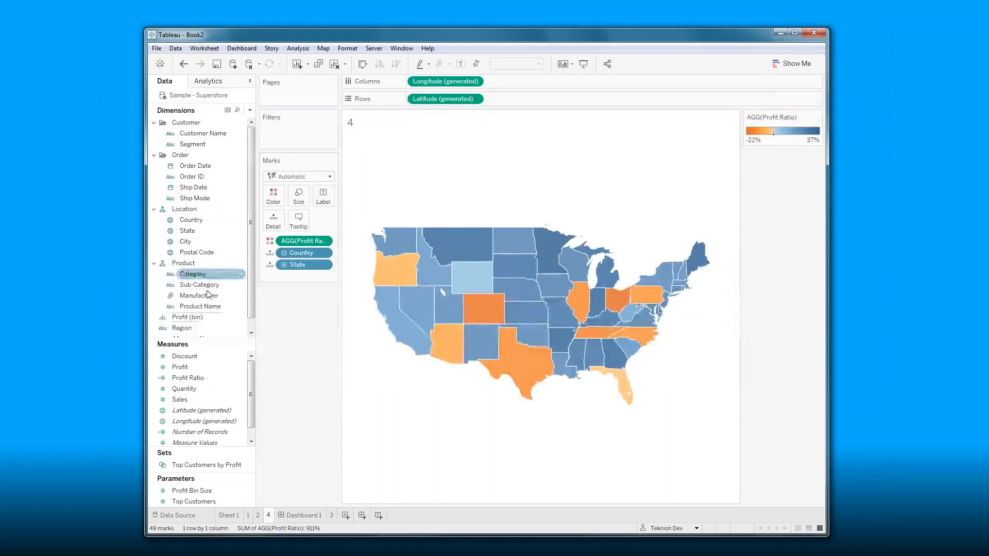
drag(182, 328, 273, 222)
mouse_move(451, 342)
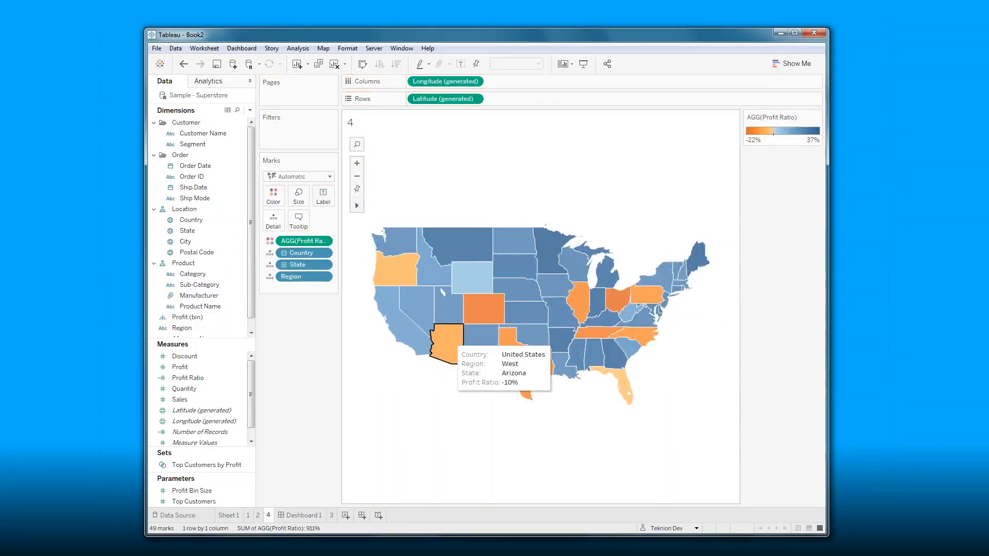
click(296, 515)
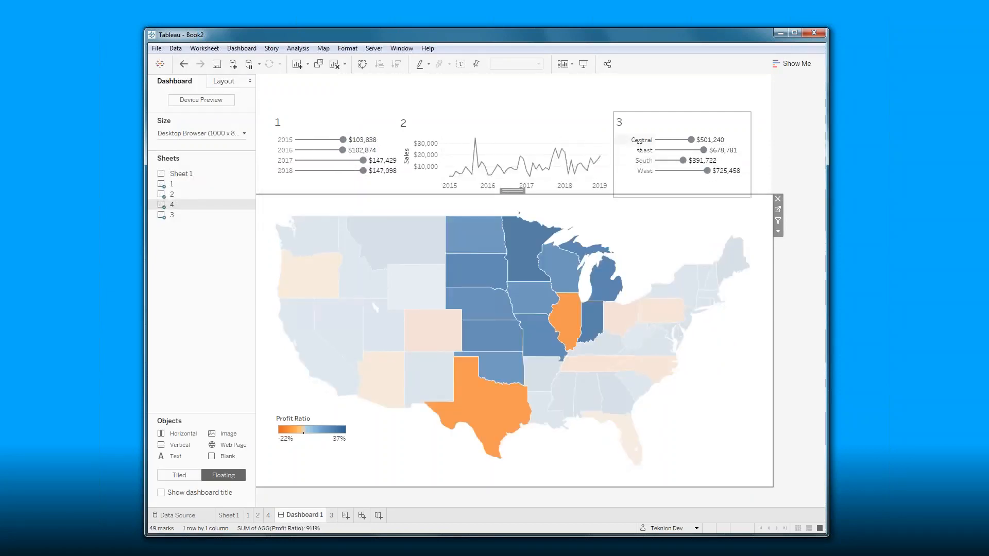
Step: Retitle chart 1 on the dashboard as "ANNUAL SALES" and shrink its floating frame to clear the neighbouring line chart
click(279, 126)
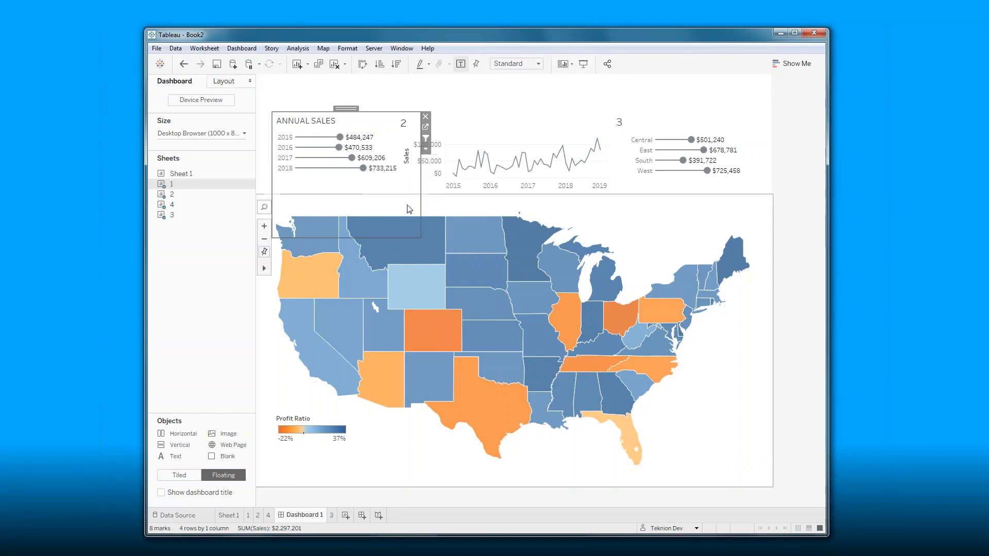
drag(420, 238, 399, 206)
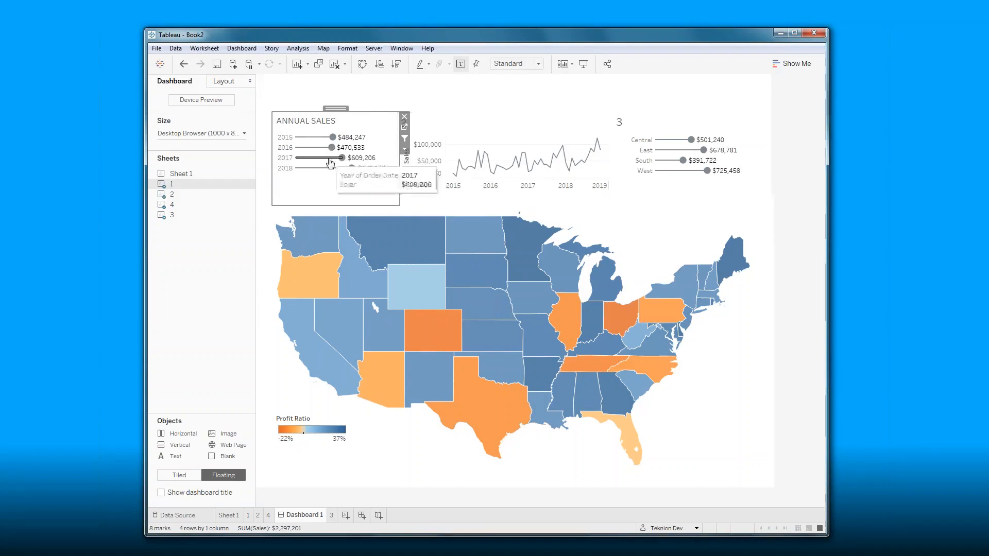
click(446, 129)
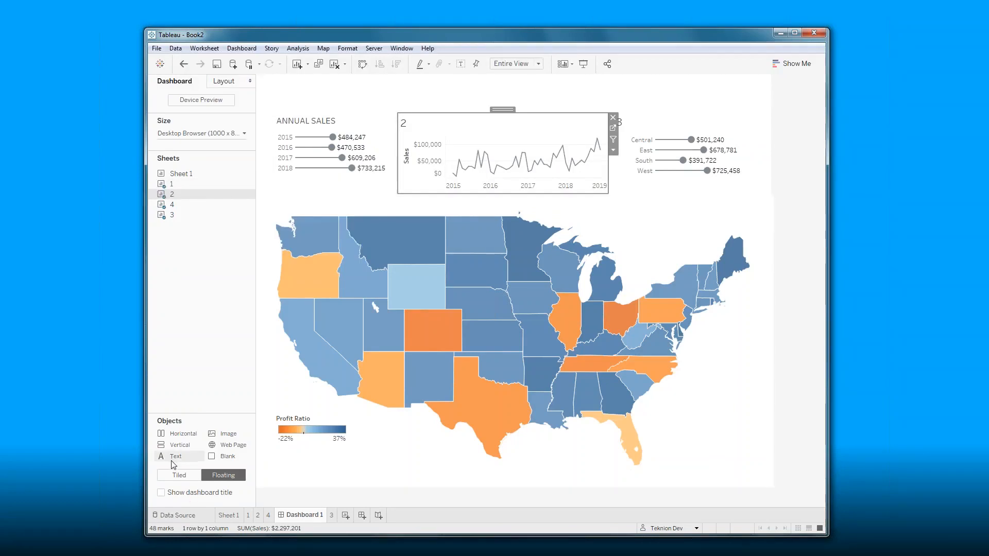
Step: Place an empty floating text object between the charts and the map and give it a light grey background
drag(173, 462, 263, 196)
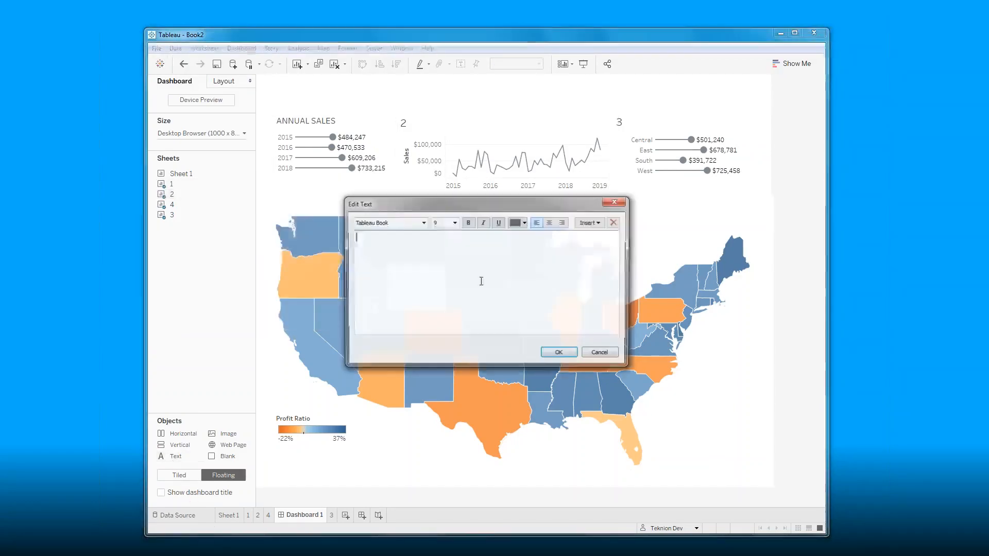
click(552, 354)
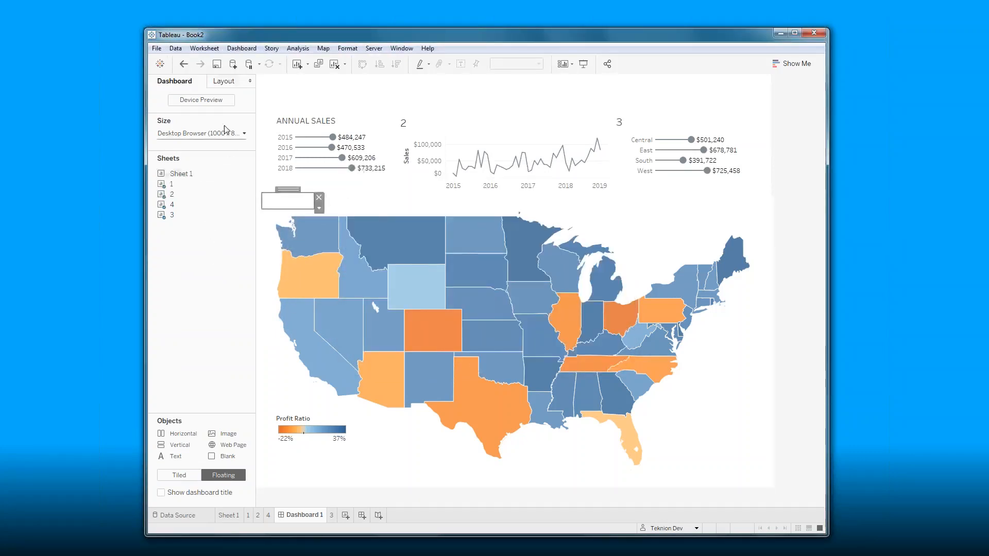
click(225, 82)
click(235, 256)
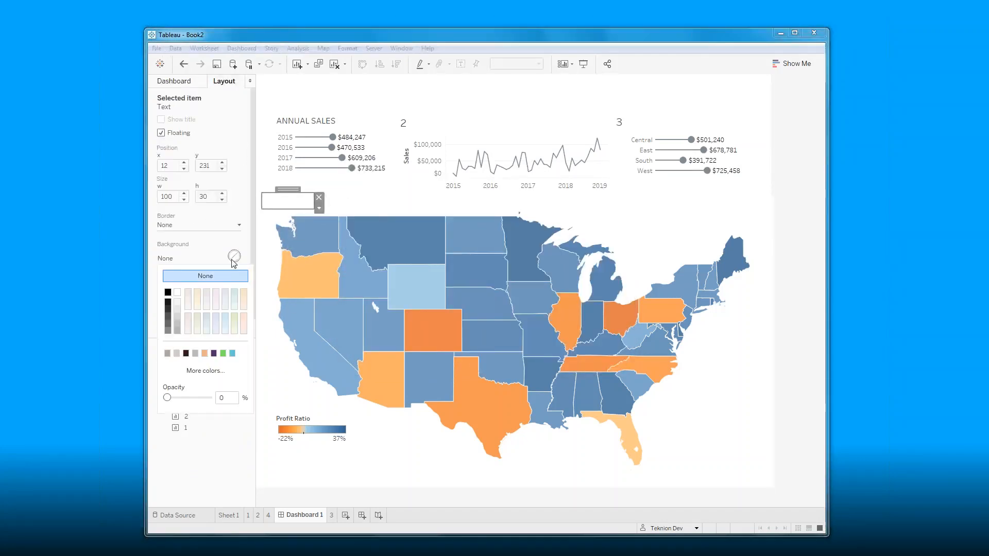
click(177, 316)
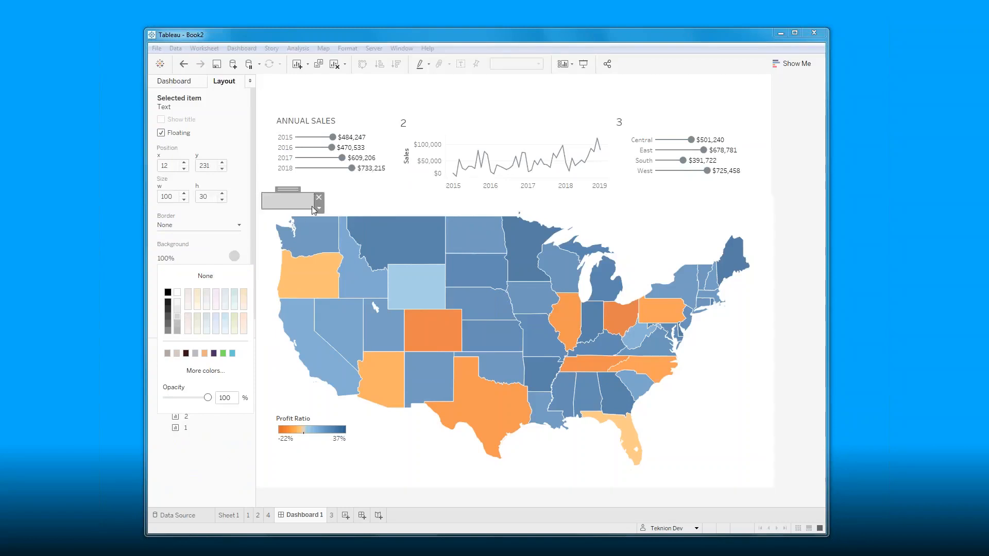
Step: Resize the grey text object into a thin divider line 965 wide and 2 high
drag(311, 208, 761, 197)
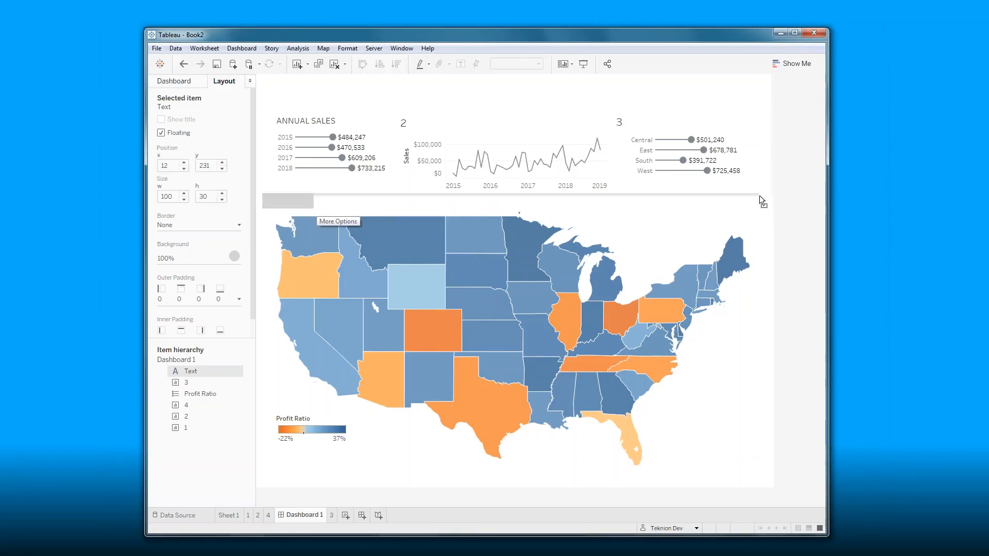
drag(760, 201, 760, 196)
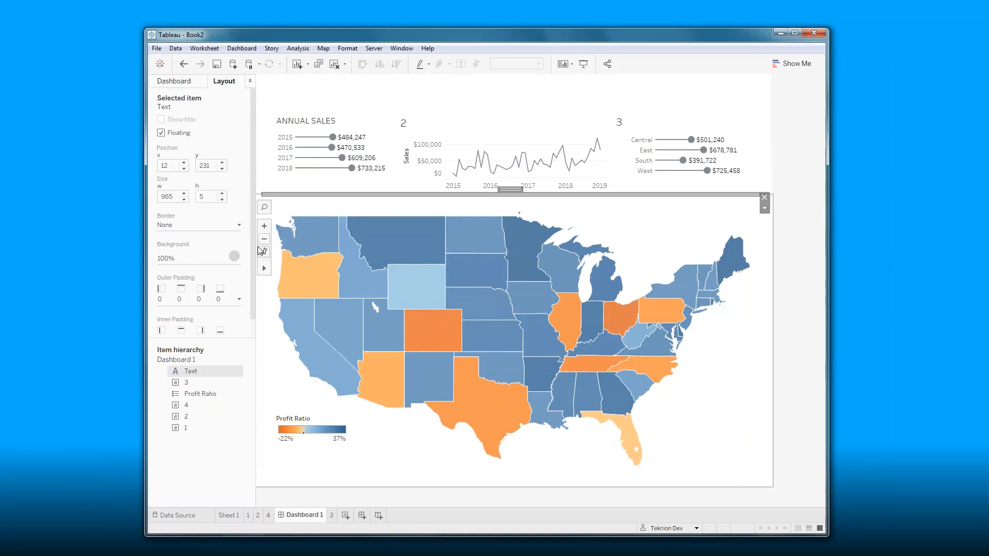
click(222, 200)
click(222, 200)
click(222, 200)
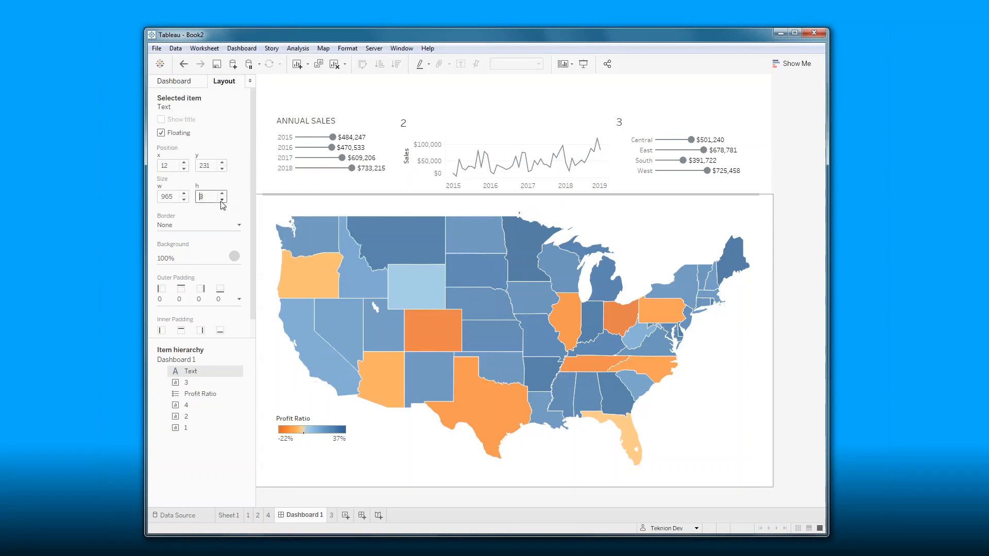
click(763, 341)
click(788, 184)
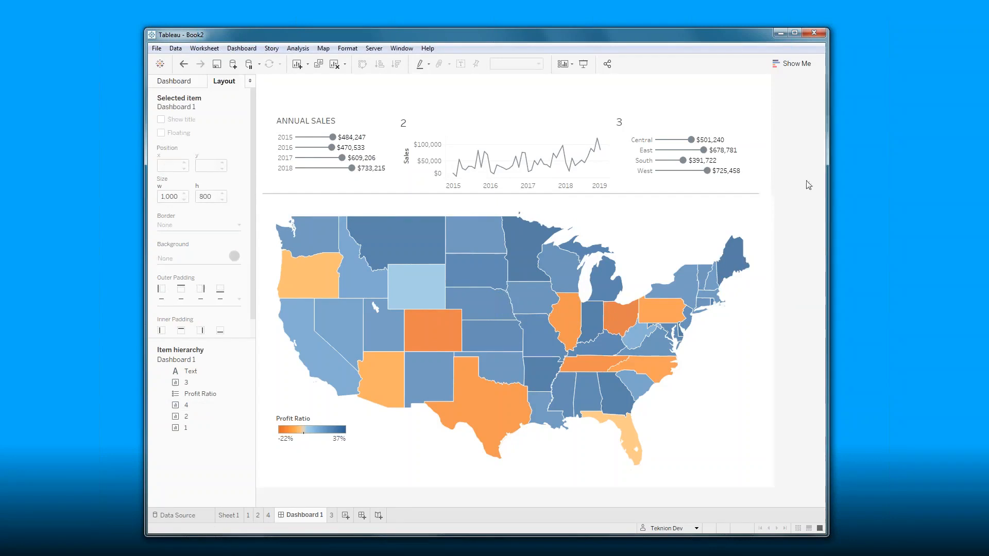
Step: Move the divider line down to about x 21, y 256, just above the map
click(729, 195)
drag(511, 191, 516, 202)
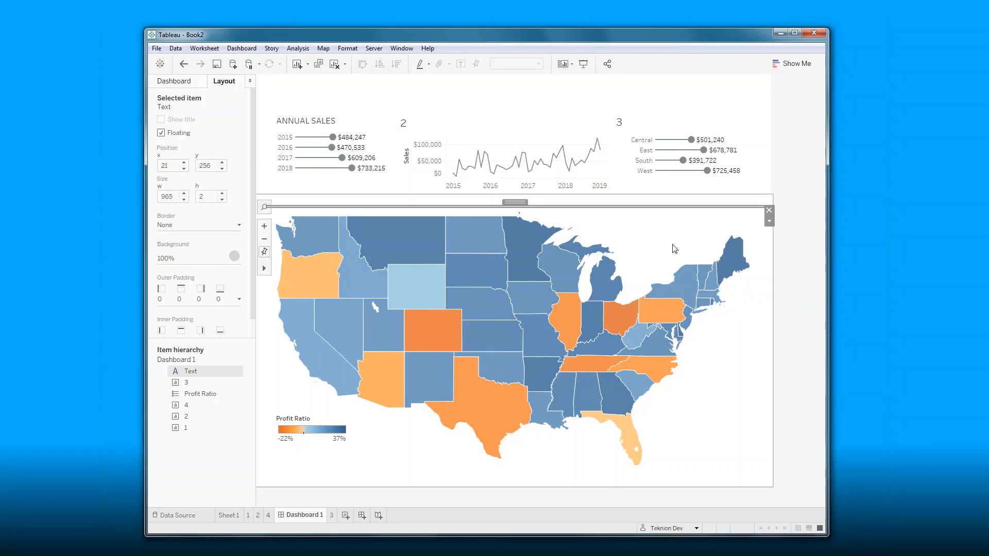
click(740, 348)
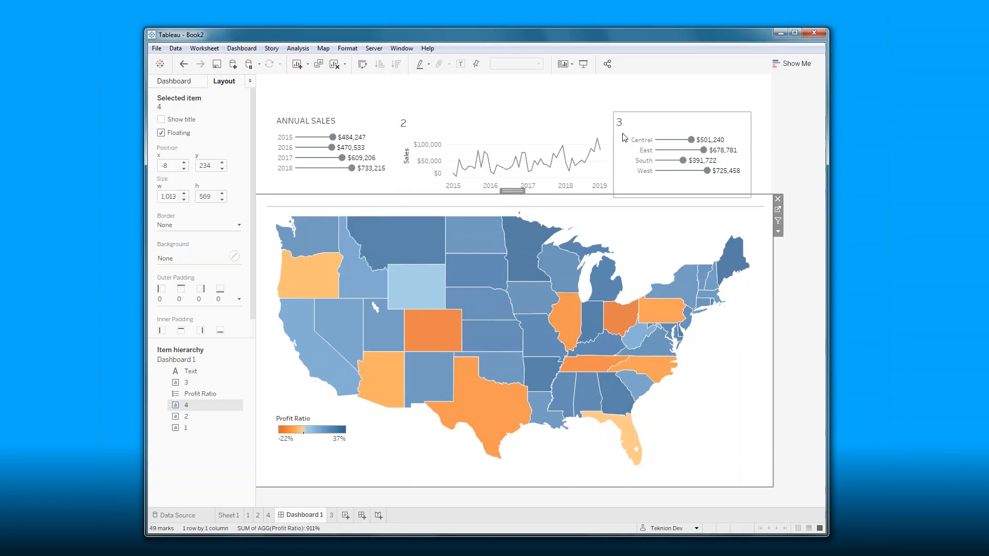
Step: Place a floating text object above the charts and enter the heading "SALES OVERVIEW"
click(173, 81)
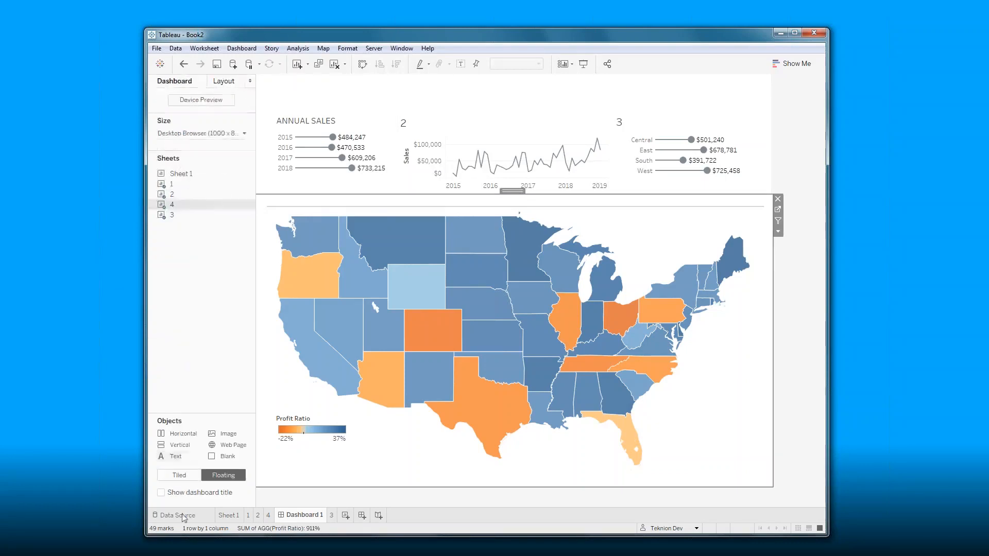
drag(173, 456, 267, 79)
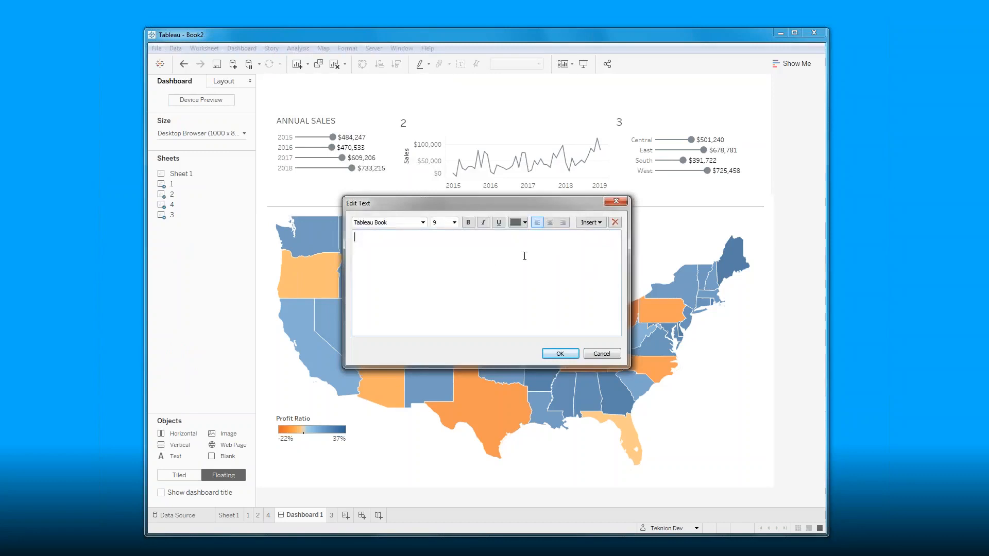
text(SALES OVERVIEW)
Step: Format the heading as 24-point Tableau Light in light grey and widen its box across the charts to about 926
key(ctrl+a)
click(423, 222)
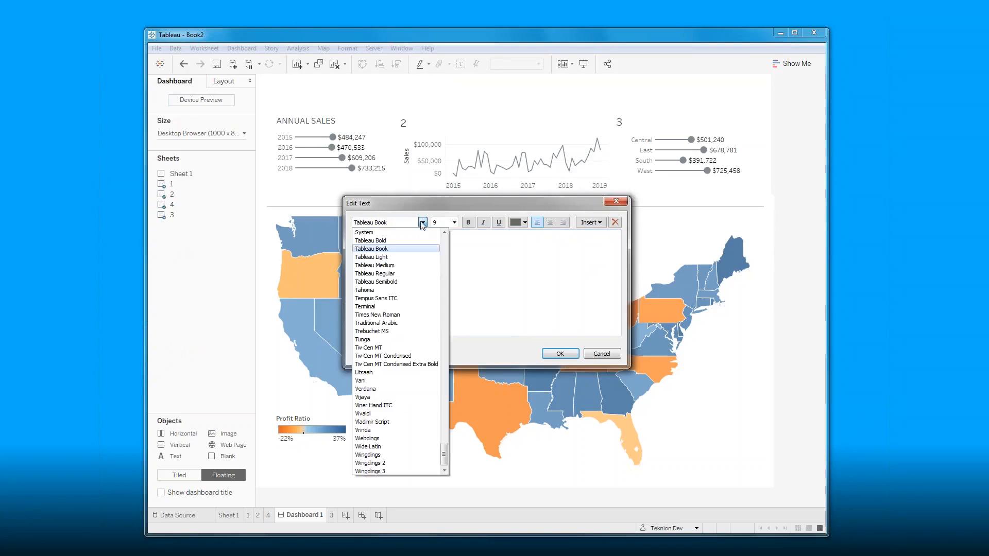
click(402, 259)
click(454, 223)
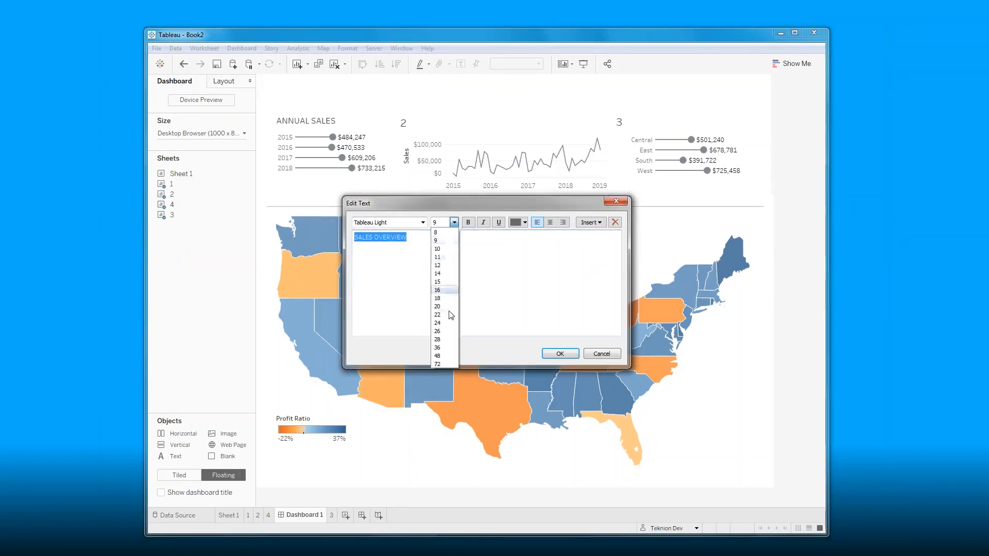
click(443, 323)
click(523, 223)
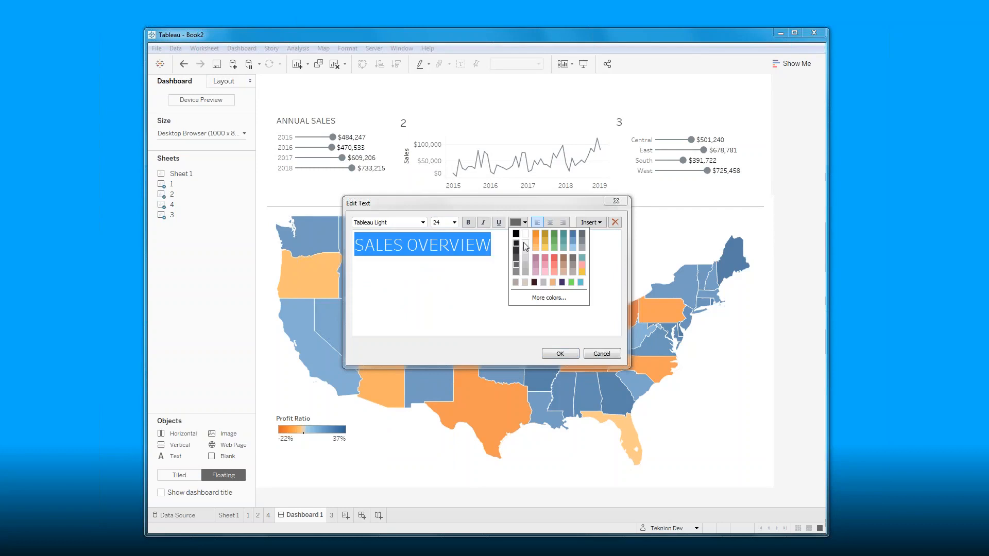
click(525, 257)
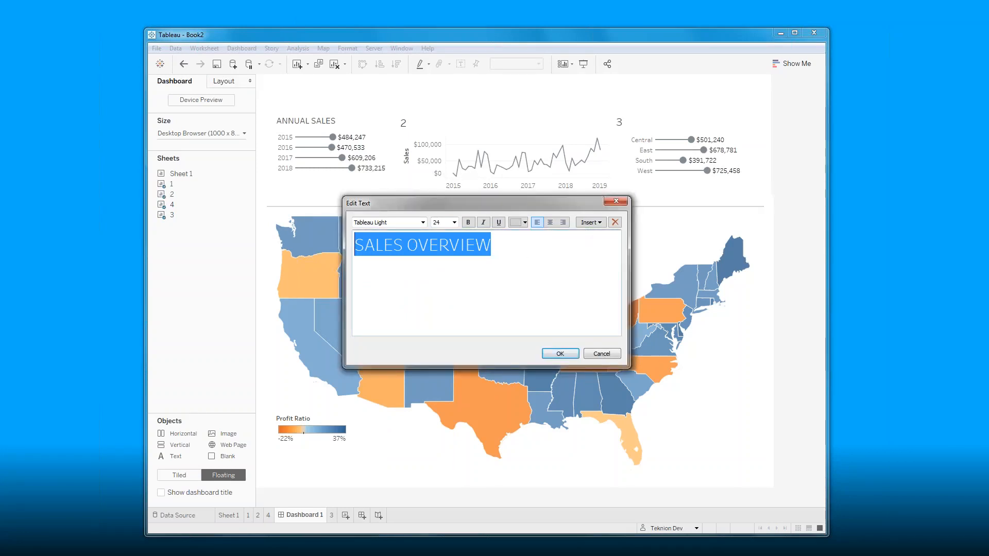
click(550, 355)
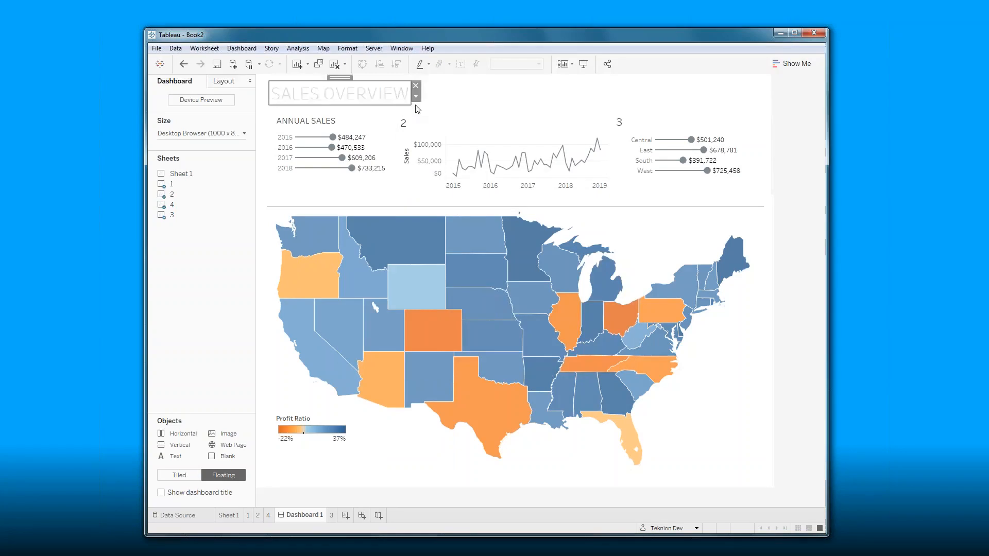
drag(415, 108, 747, 109)
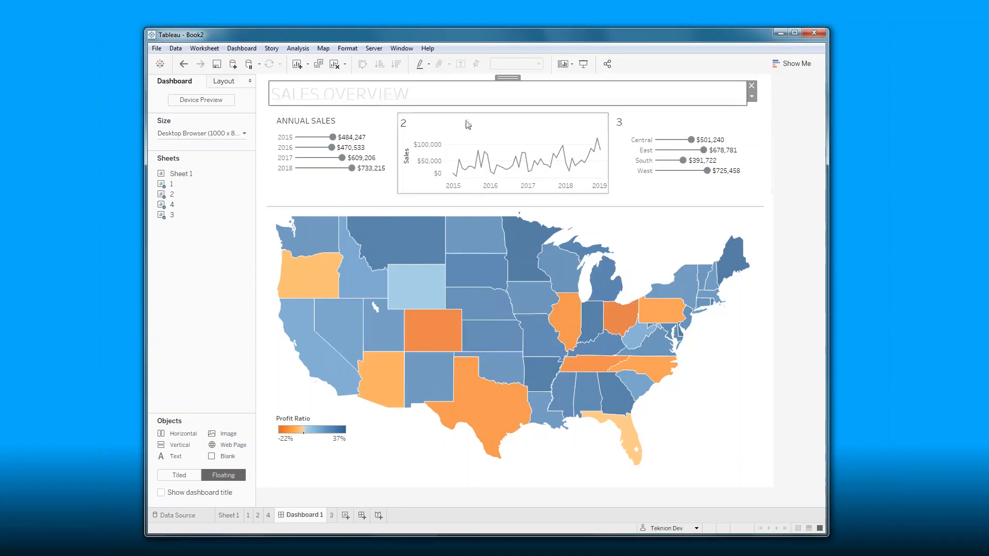
Step: Recolour the SALES OVERVIEW heading a slightly darker light grey and centre its text
double_click(390, 101)
drag(492, 246, 354, 246)
click(526, 222)
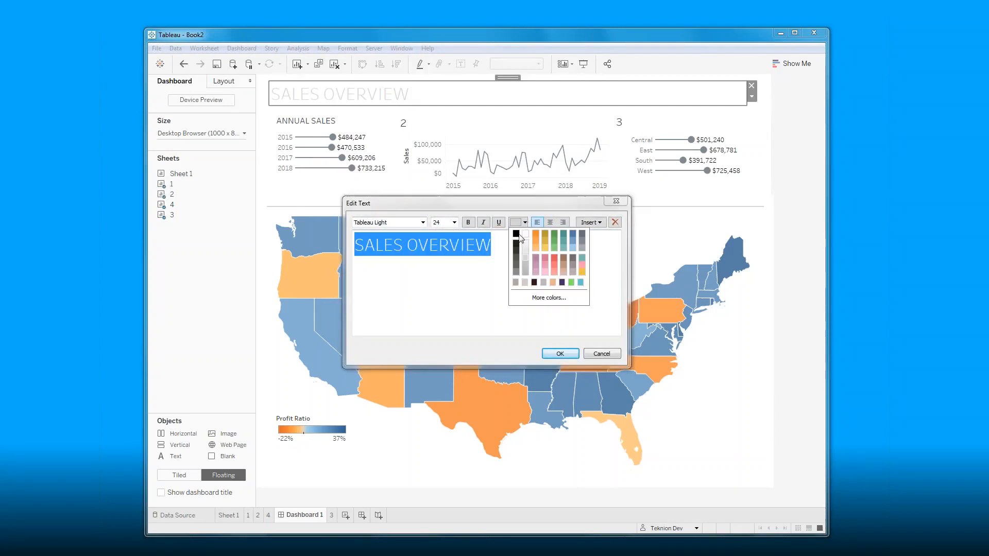
click(525, 272)
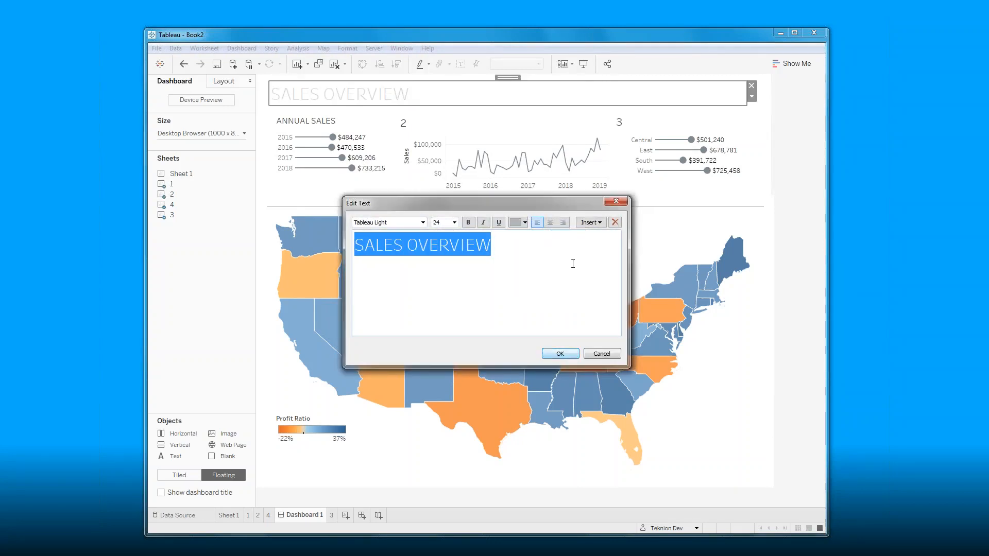
click(549, 222)
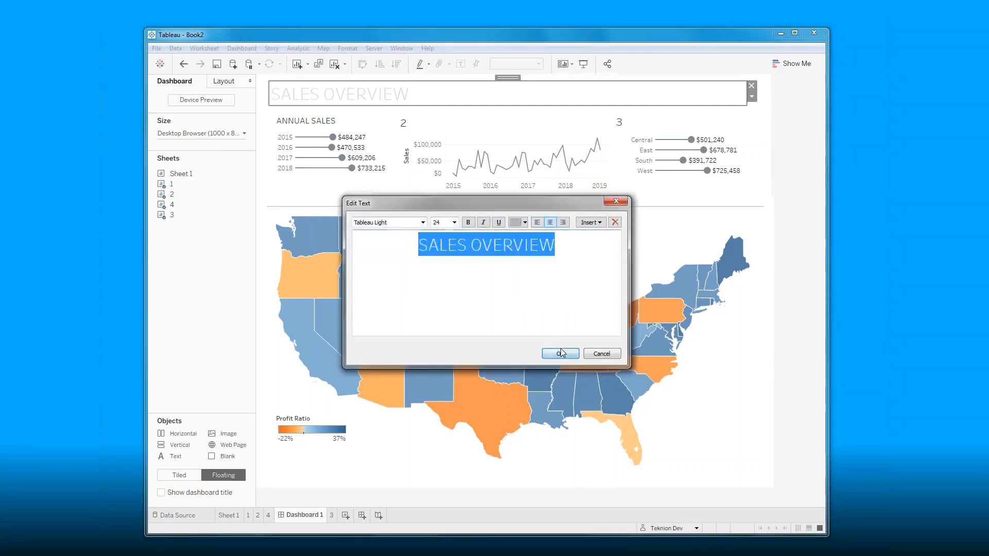
click(560, 353)
Step: Give the SALES OVERVIEW heading box a thin solid grey border
click(226, 82)
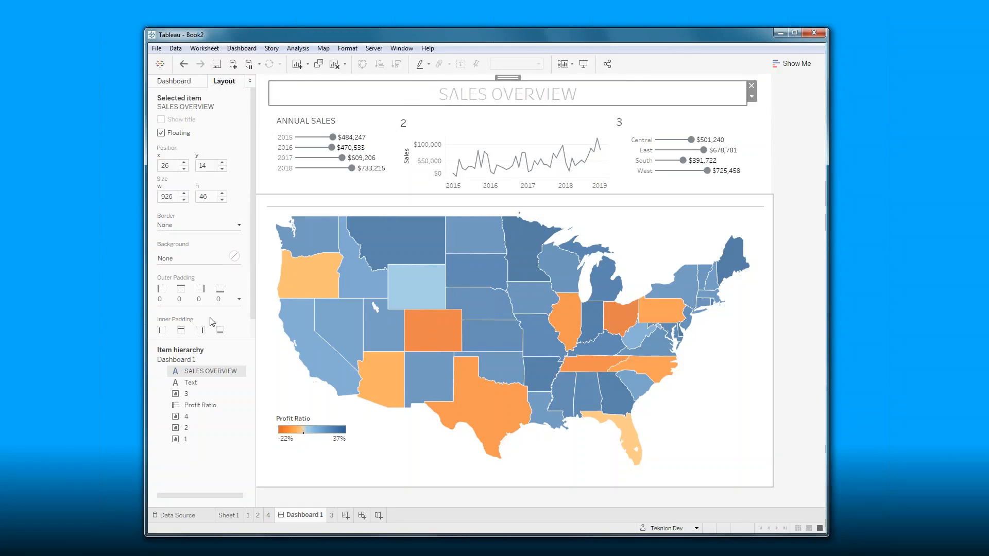
click(227, 226)
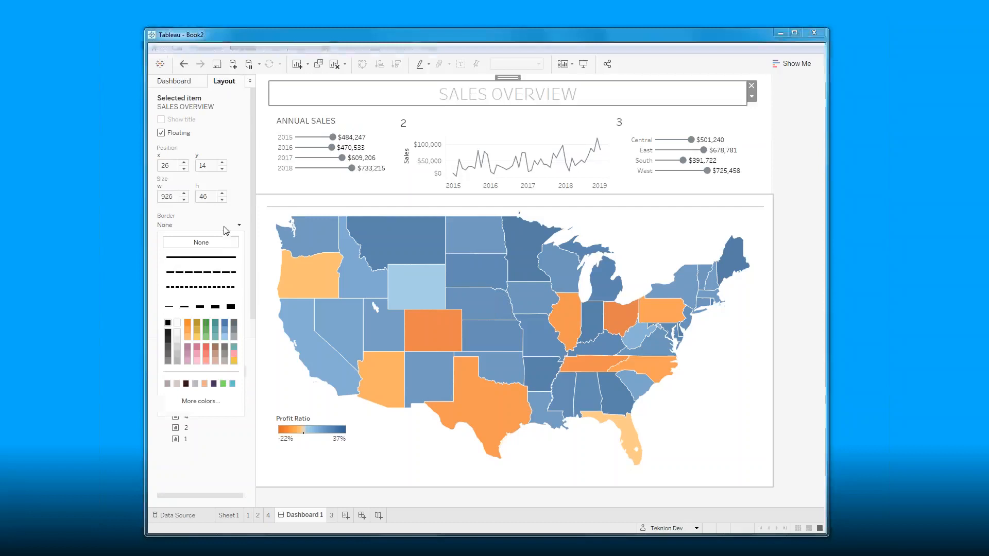
click(185, 260)
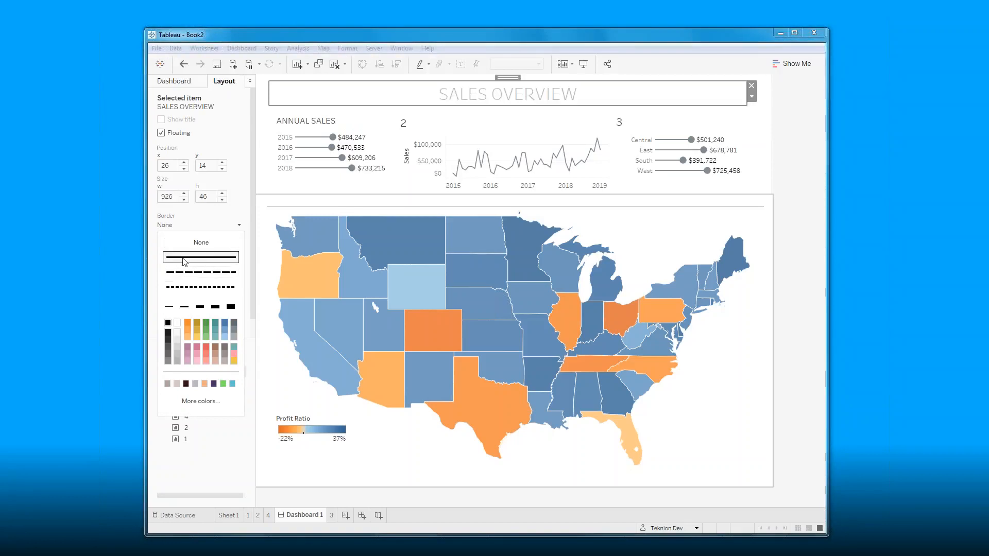
click(233, 329)
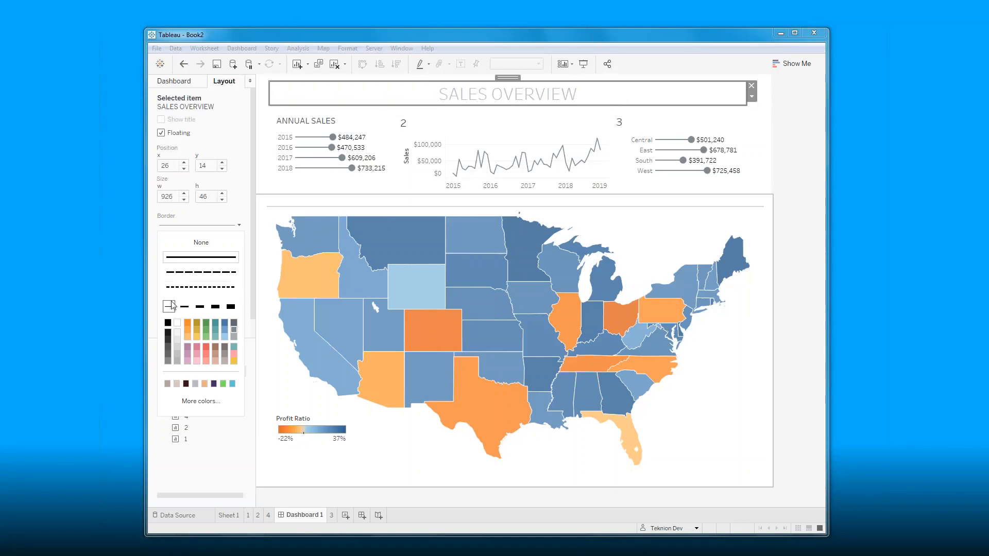
click(812, 154)
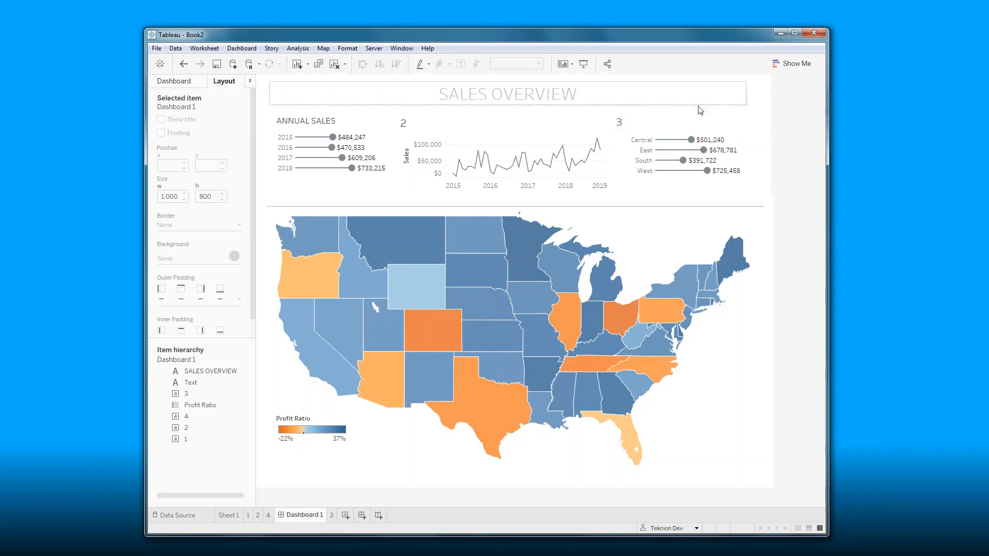
Step: Set the heading's inner padding to 3 on all sides and widen its box to 958, level with the divider line's end
click(443, 91)
click(177, 338)
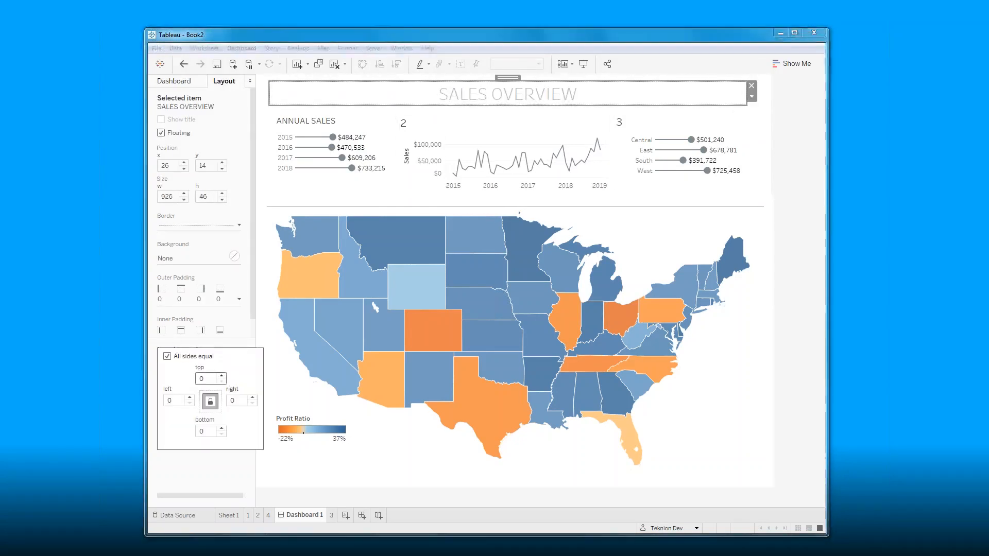
click(223, 375)
click(223, 375)
click(222, 376)
click(813, 143)
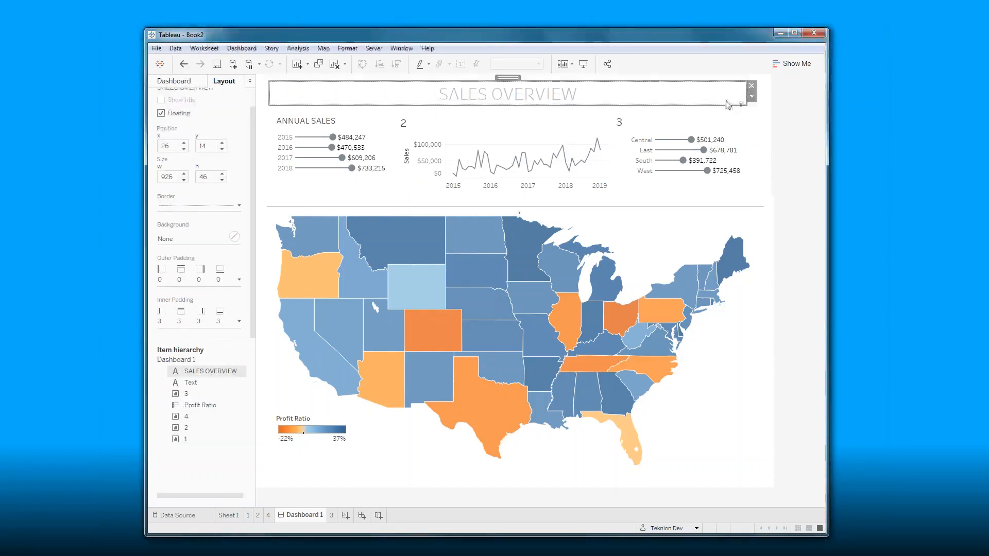
drag(746, 106, 763, 105)
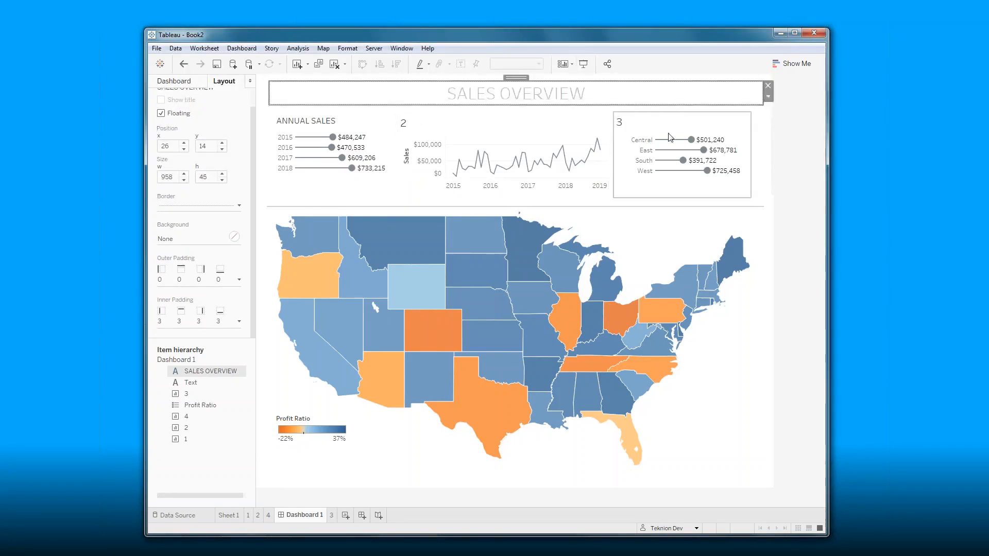
click(799, 165)
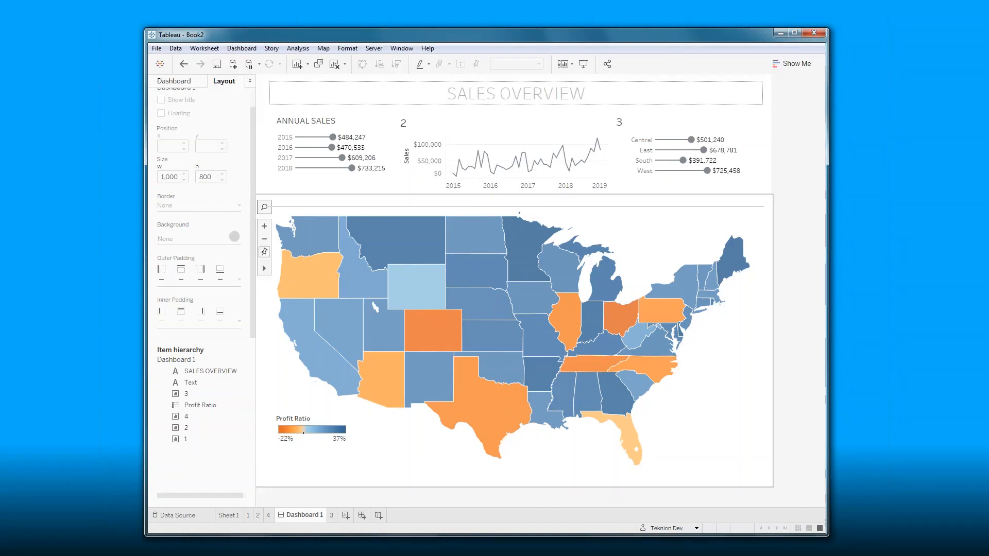
Step: Try placing a floating blank object over the year labels of the ANNUAL SALES chart
mouse_move(328, 161)
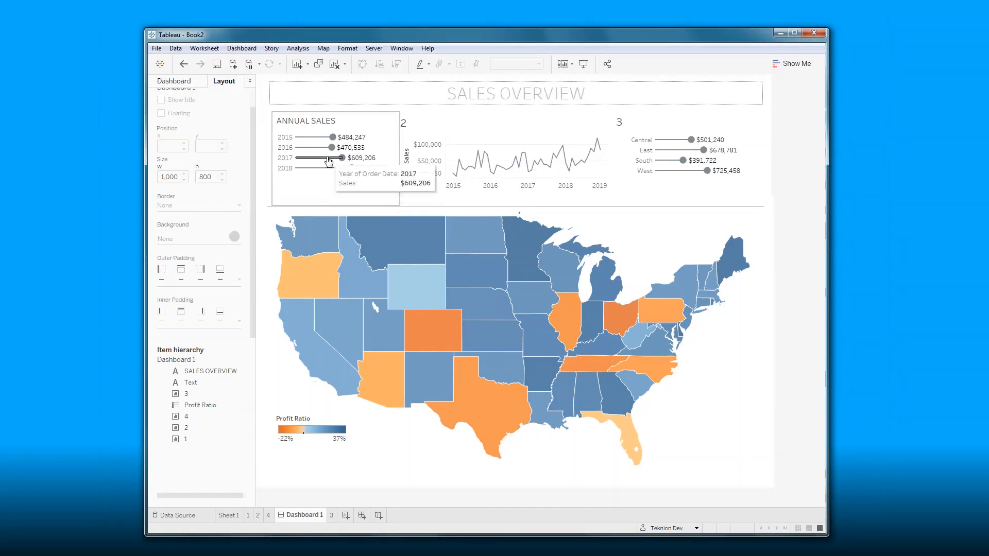
click(173, 80)
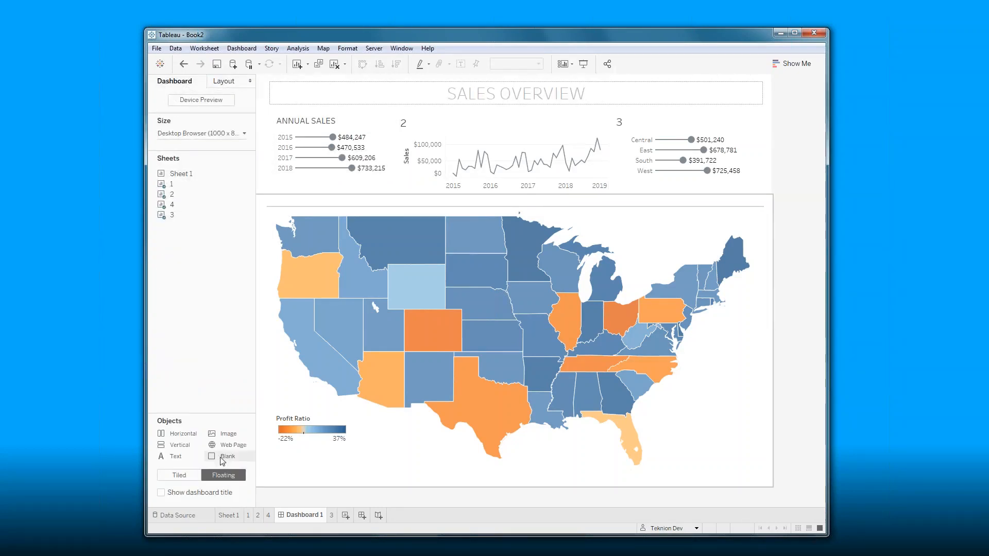
drag(190, 461, 304, 162)
click(560, 353)
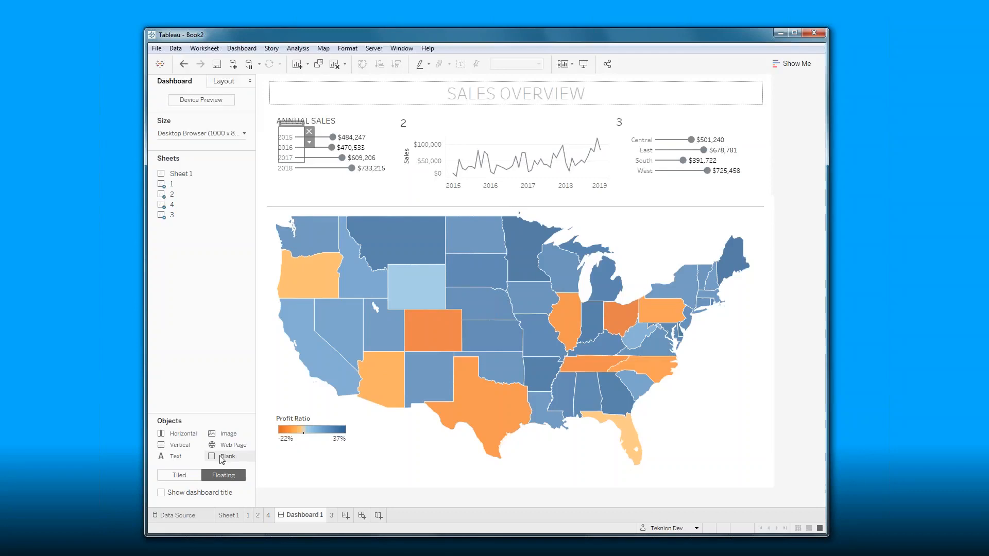
click(292, 142)
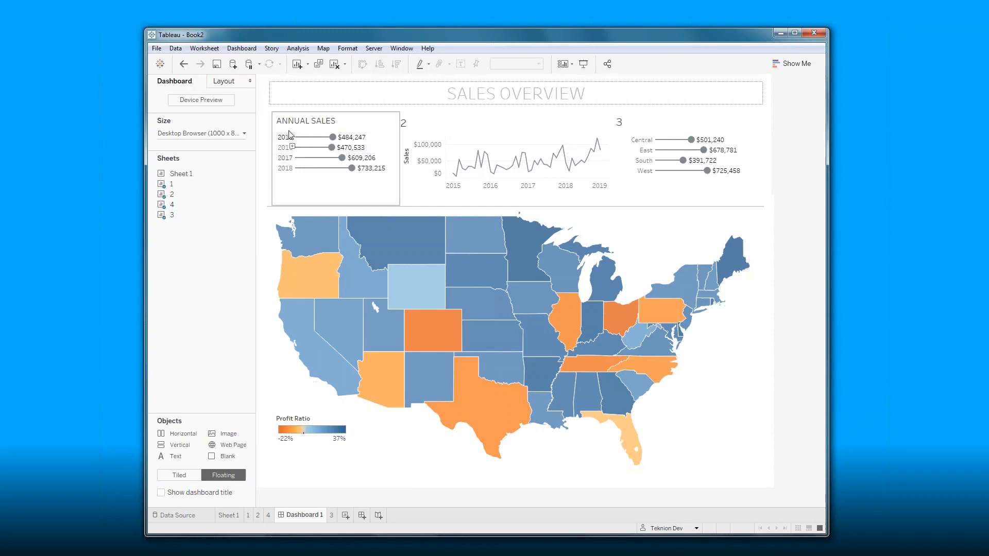
mouse_move(353, 163)
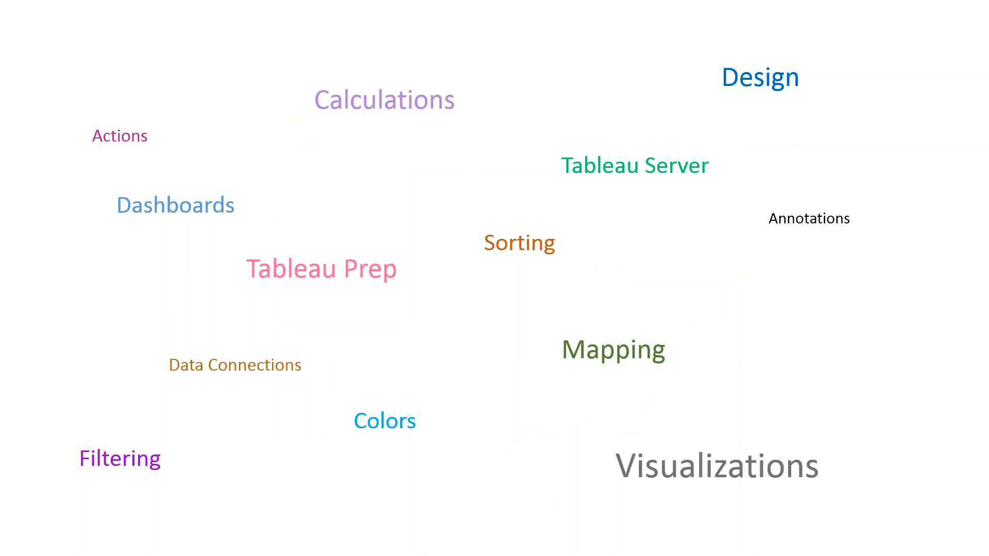
click(940, 351)
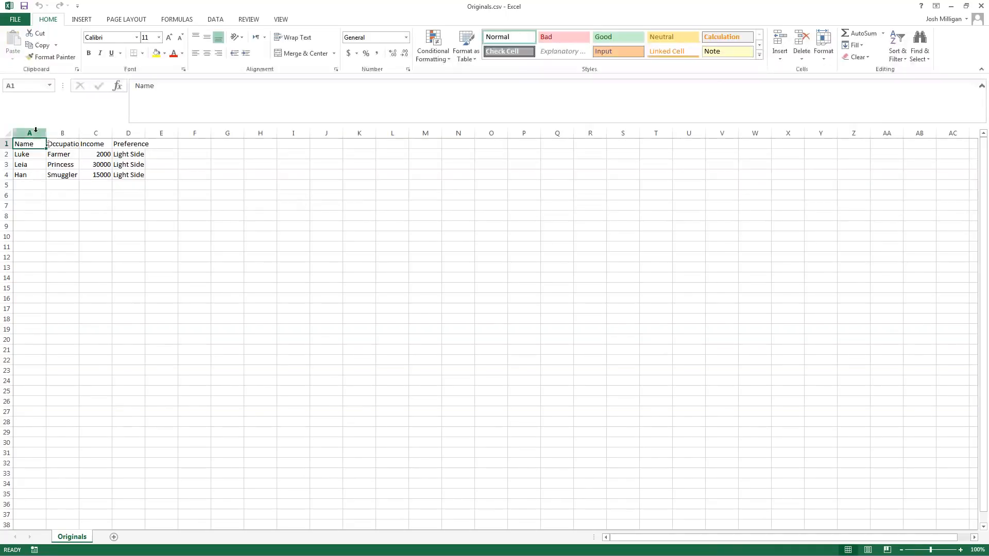
Step: In Excel, auto-fit columns A to D of Originals.csv, enlarge the view, and make the header row bold
drag(36, 129, 141, 133)
double_click(144, 133)
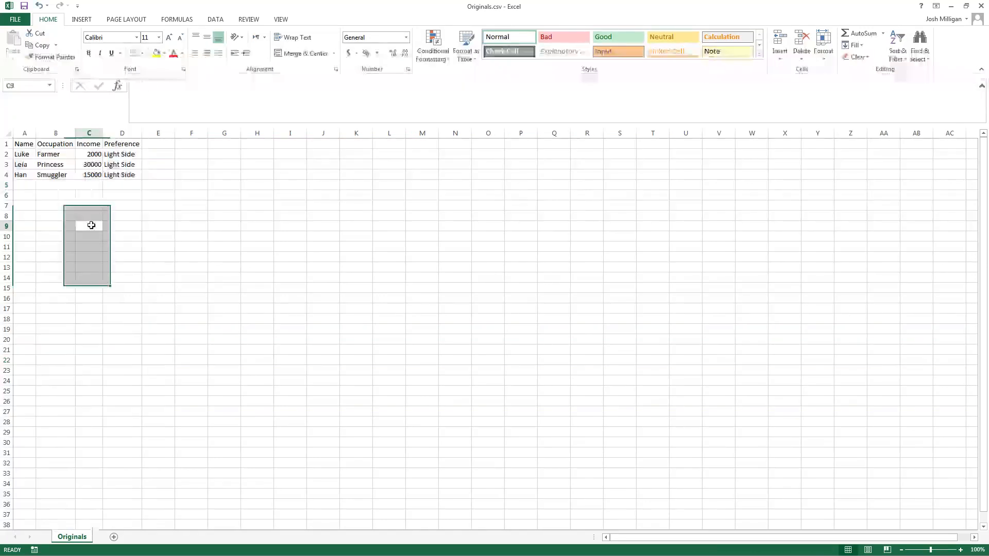
scroll(72, 205, up, 5)
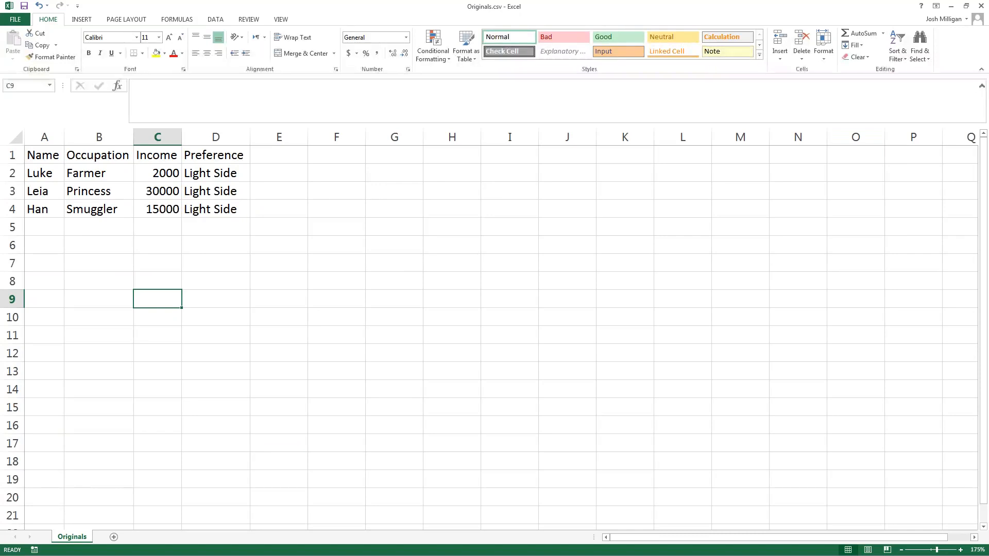
drag(41, 155, 232, 156)
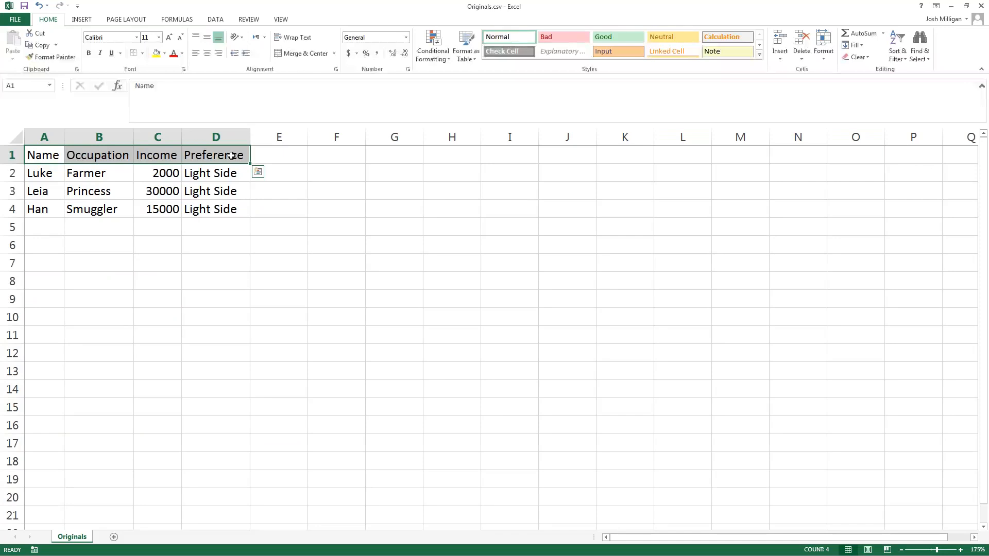
key(ctrl+b)
click(212, 282)
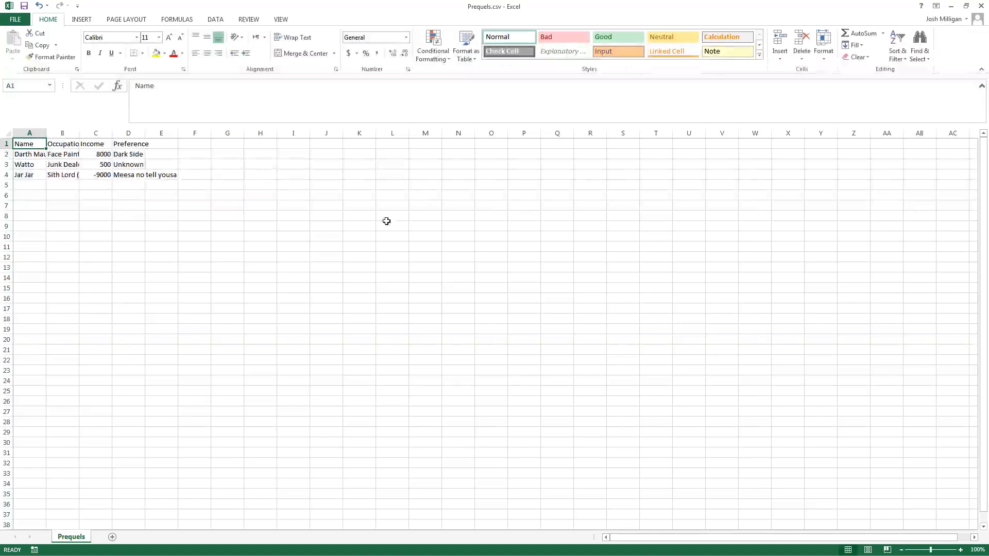
Step: Auto-fit columns A to D of Prequels.csv and make its header row A1:D1 bold
scroll(103, 252, up, 4)
drag(48, 136, 205, 136)
double_click(179, 137)
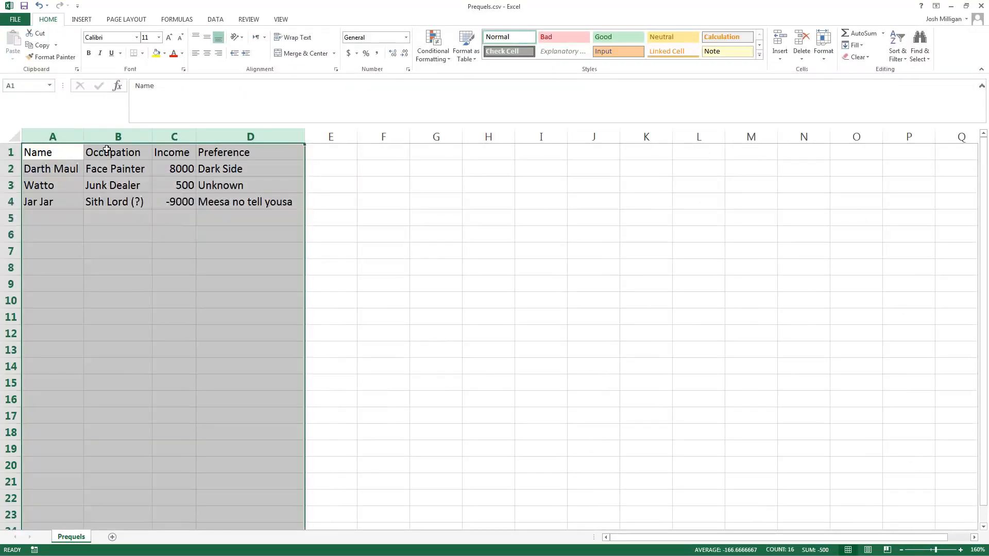
drag(52, 149, 208, 150)
key(ctrl+b)
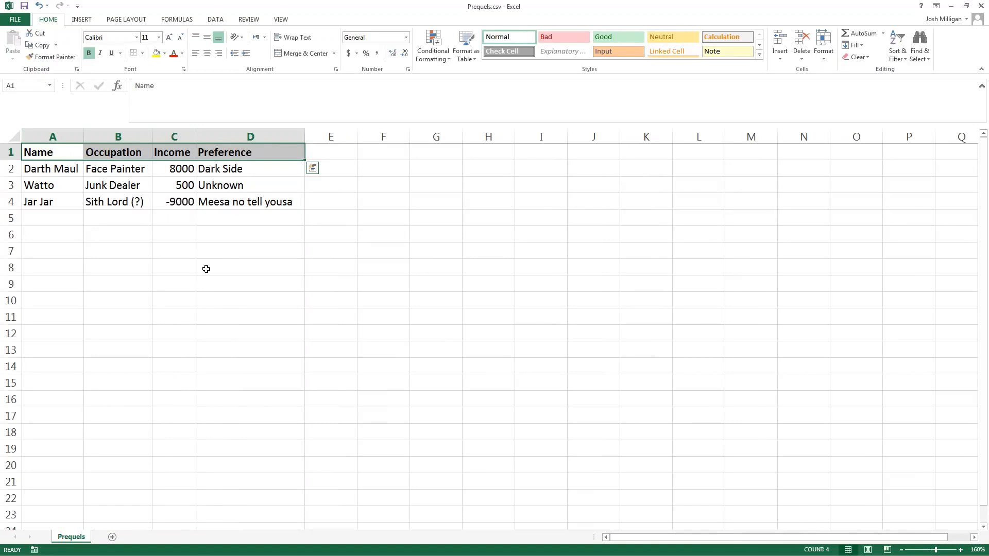
click(205, 270)
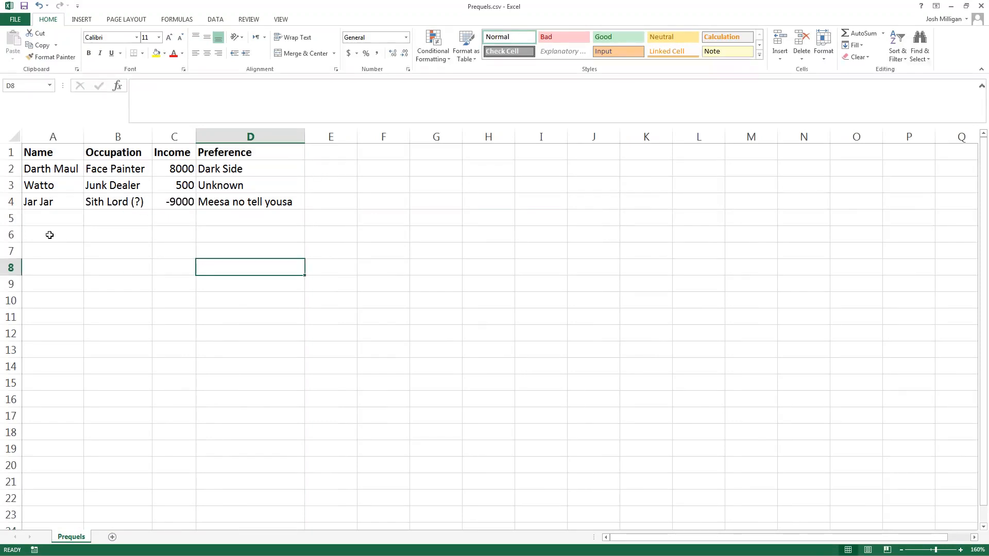
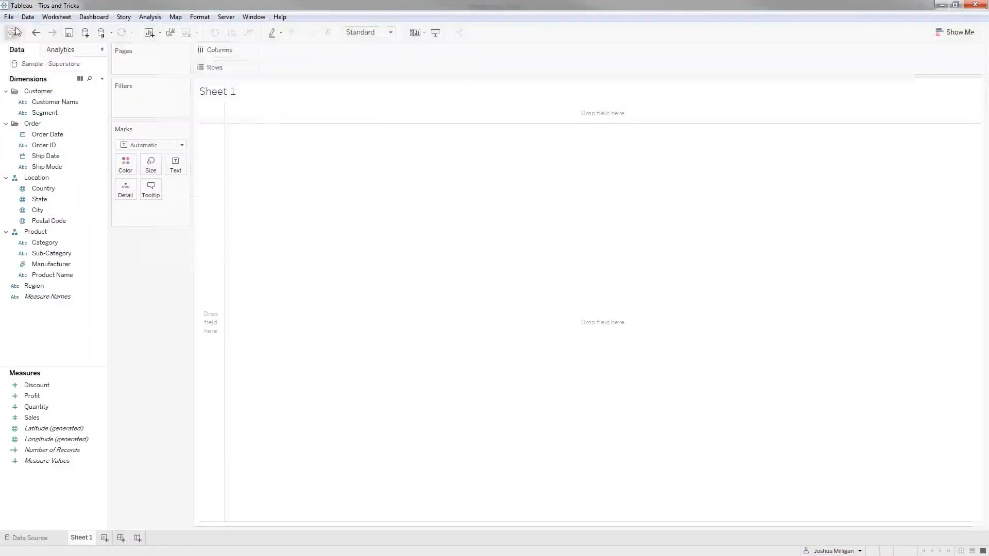
Step: Connect to the text file Originals.csv in the Union folder of 2018-06-26 Tableau Tips and Tricks and union Prequels.csv with it
click(15, 32)
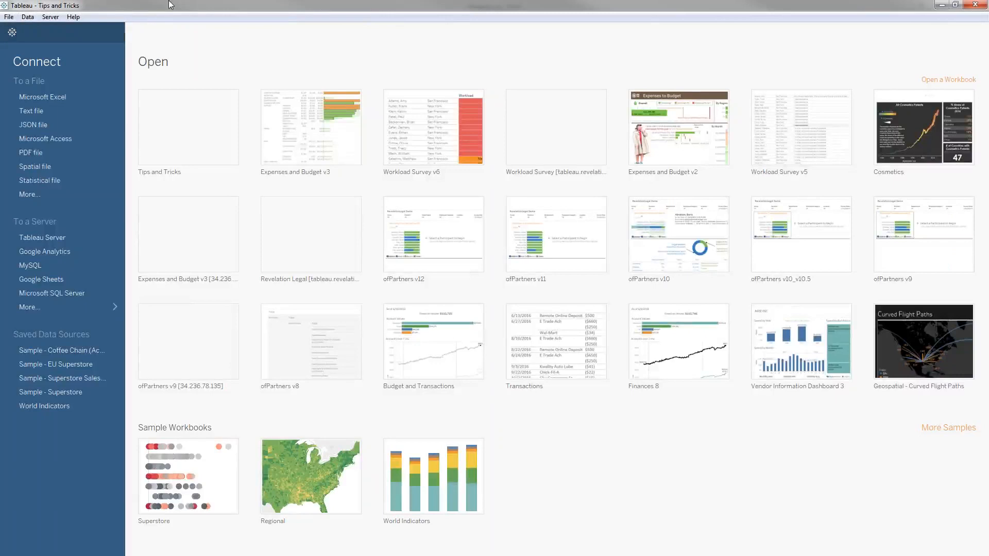
click(46, 112)
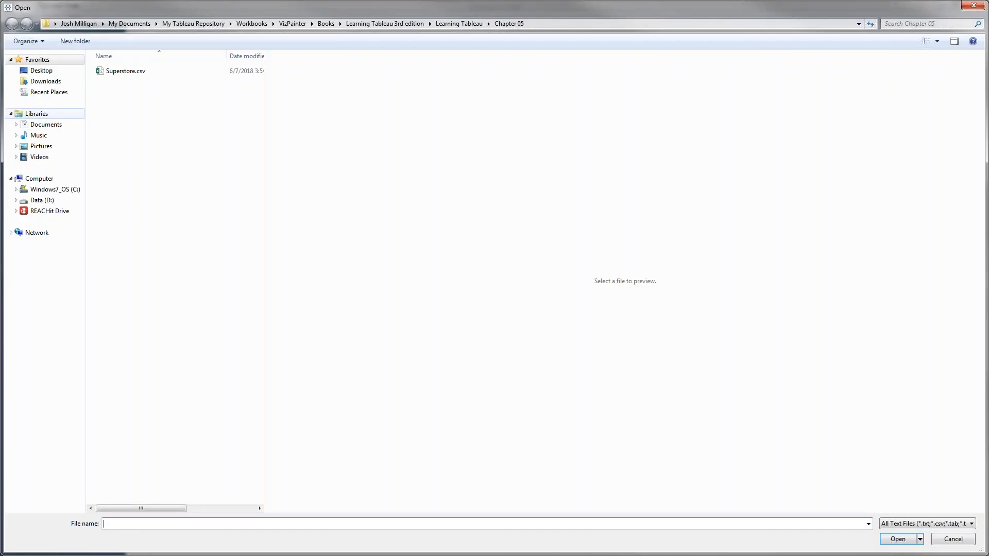
click(293, 23)
click(254, 23)
double_click(118, 92)
scroll(148, 393, down, 3)
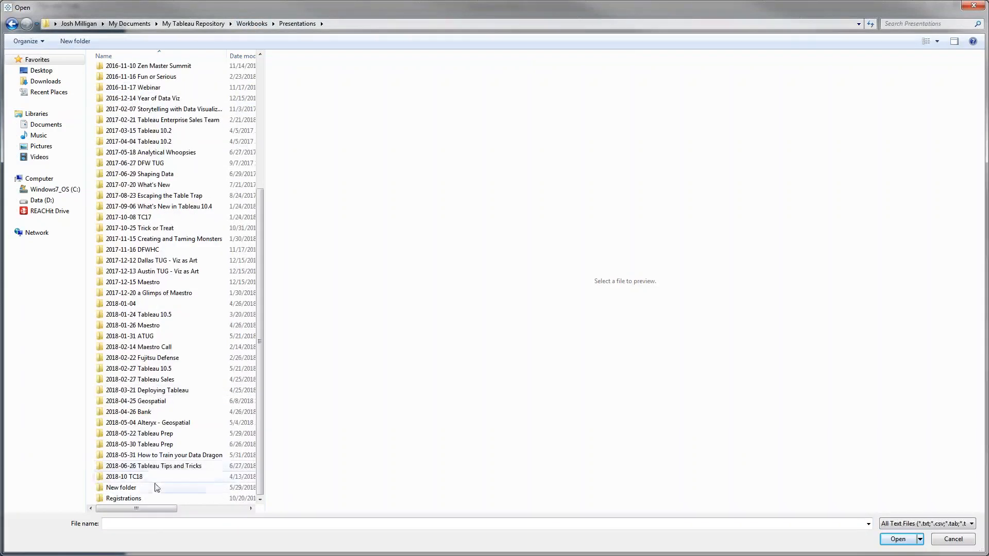
double_click(169, 467)
double_click(119, 73)
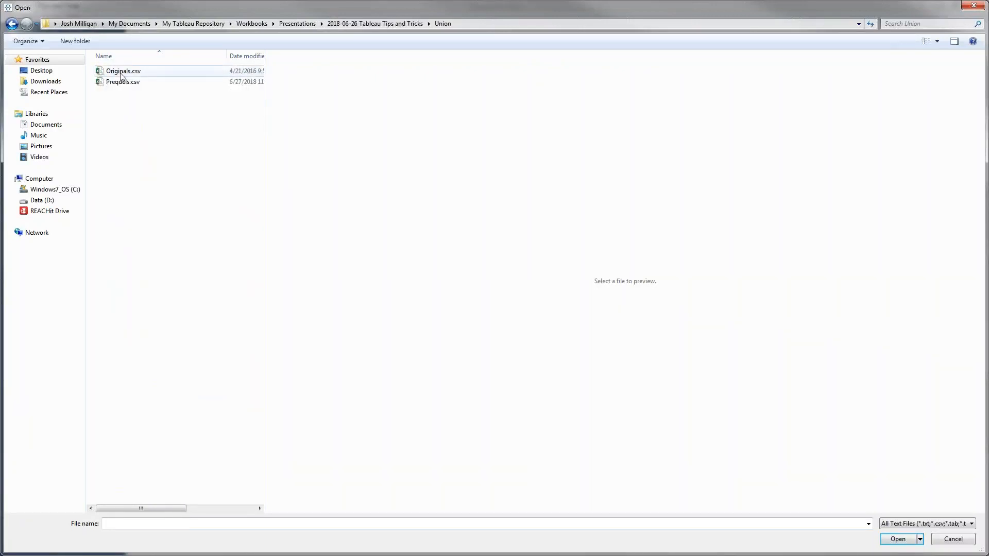
double_click(126, 72)
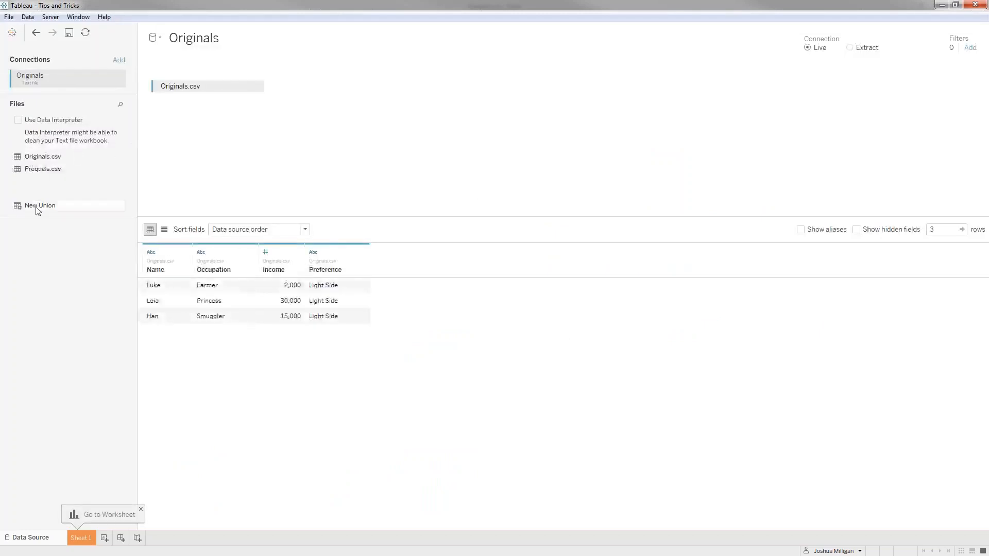
drag(42, 168, 191, 97)
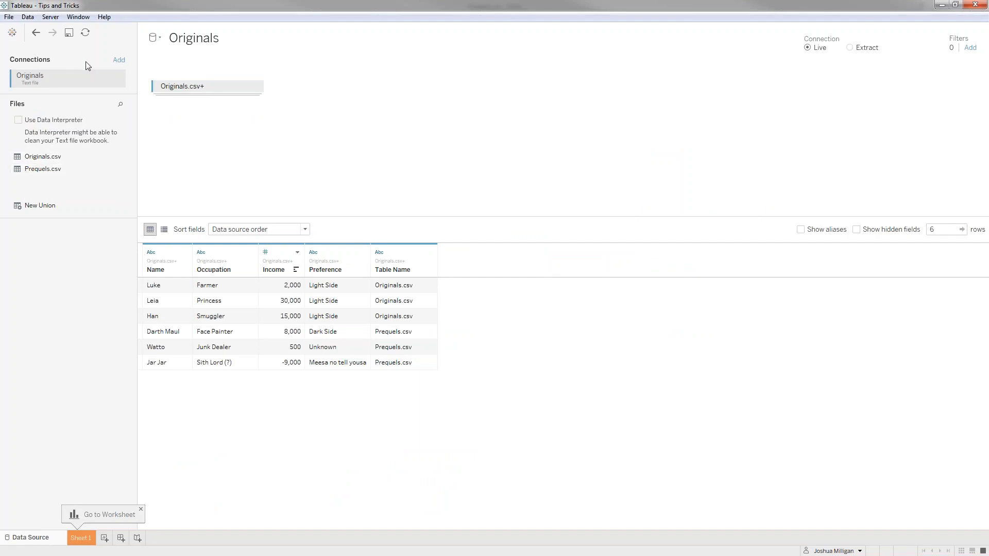
Step: Add a Microsoft SQL Server connection and set its server to TDS-W541-JM\TDS
click(119, 61)
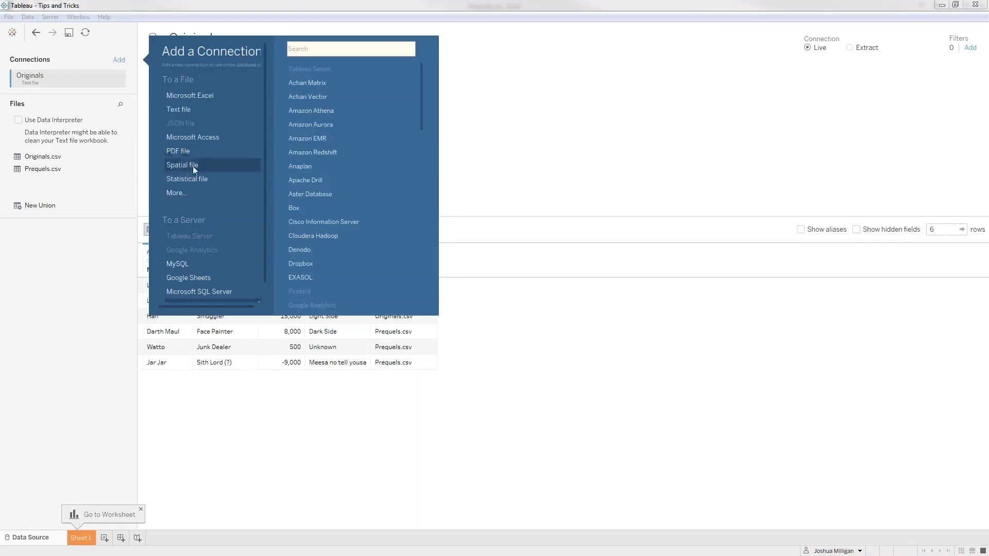
click(209, 293)
key(Home)
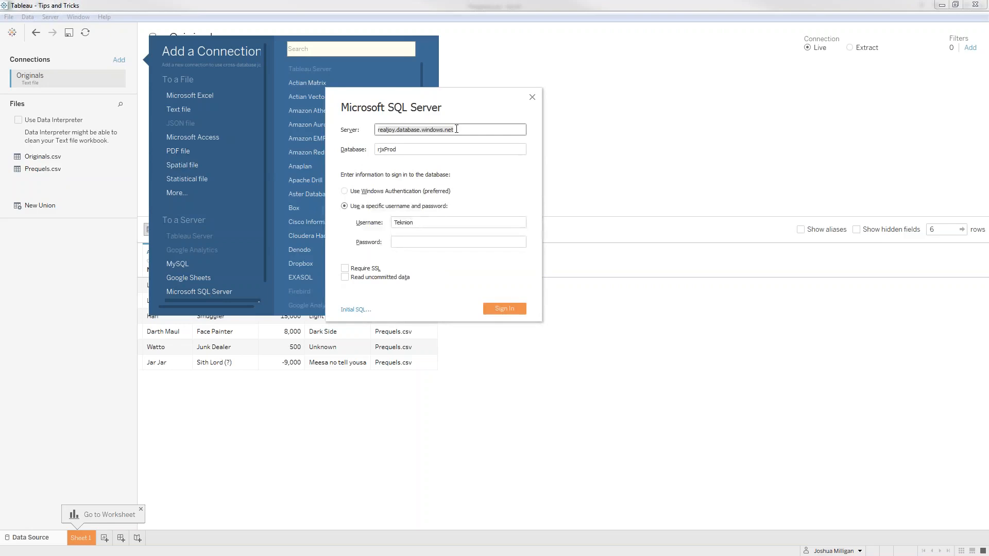
text(TDS)
key(BackSpace)
key(BackSpace)
key(BackSpace)
text(TDS)
Step: Set the SQL Server connection's database to Sandbox and sign in using Windows Authentication
key(Tab)
key(BackSpace)
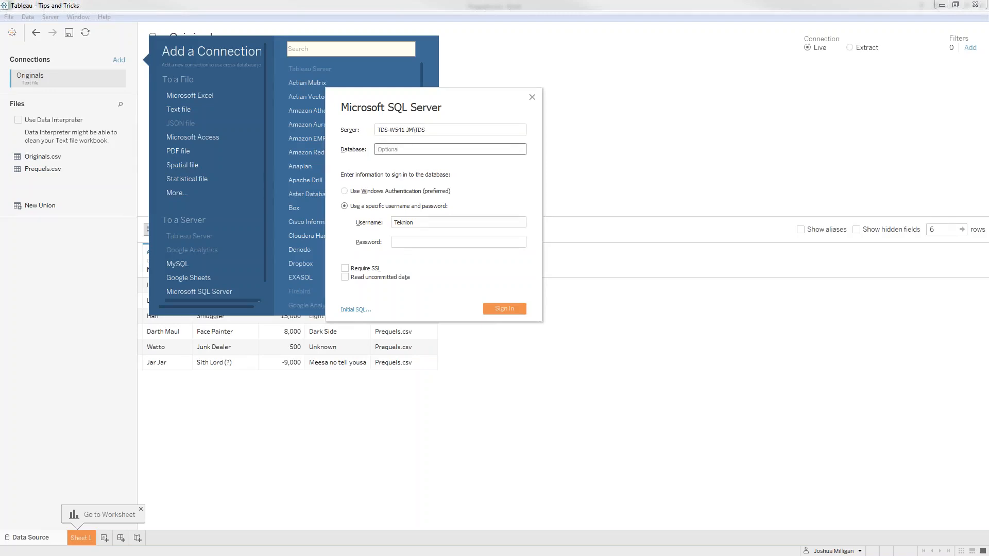
text(Sandbox)
key(Tab)
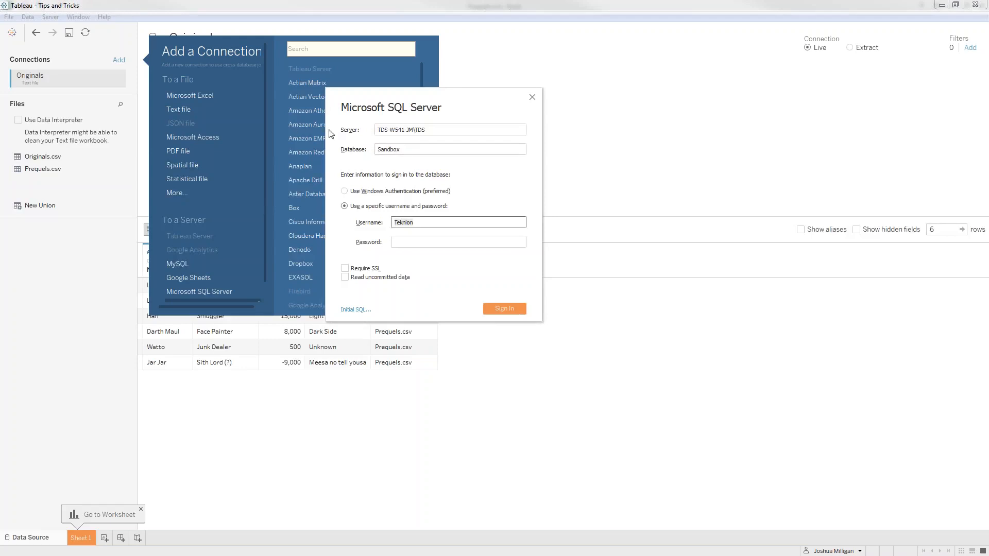
click(374, 191)
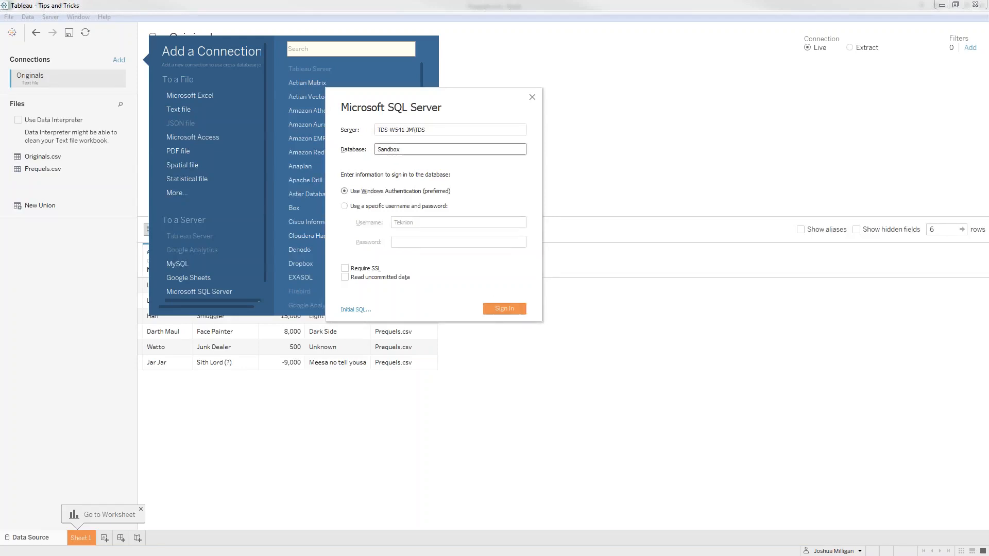
click(510, 309)
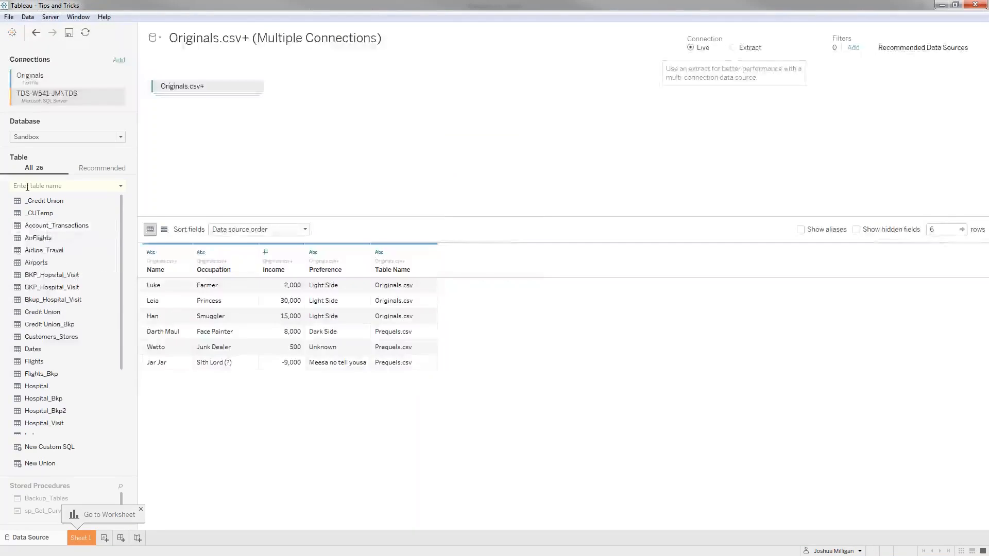
Step: Preview the rows of the Sequels table in the Sandbox database and compare its columns with the unioned data
scroll(43, 288, down, 3)
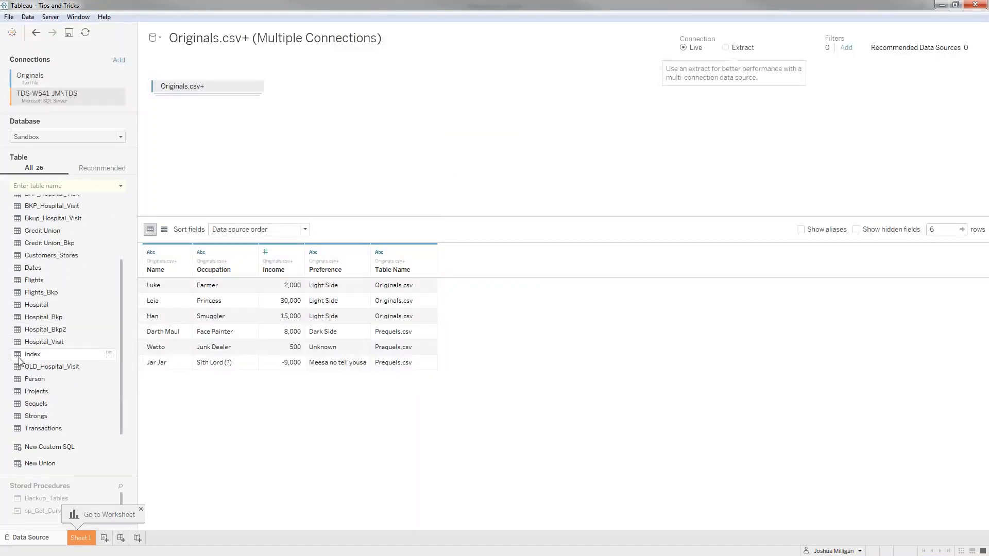
click(109, 405)
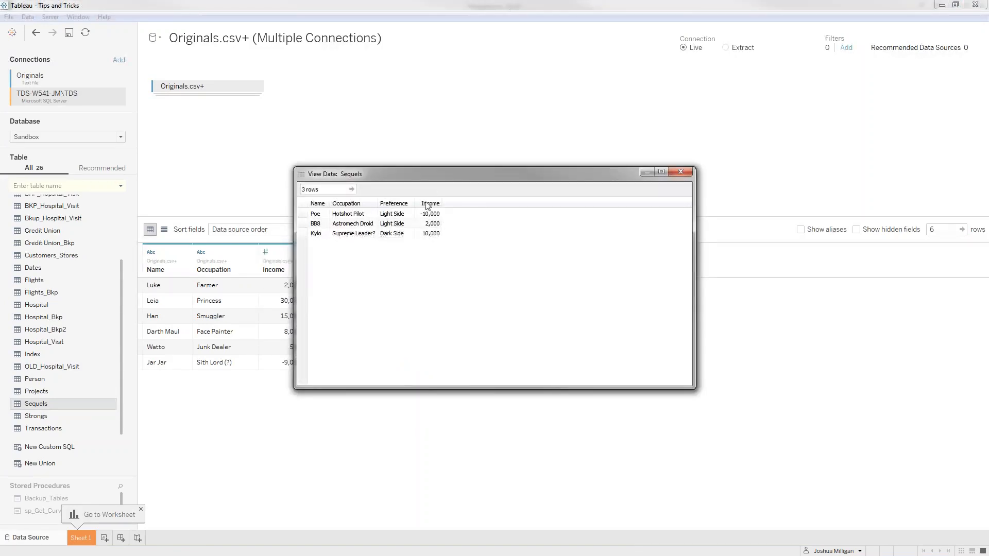
drag(433, 175, 288, 387)
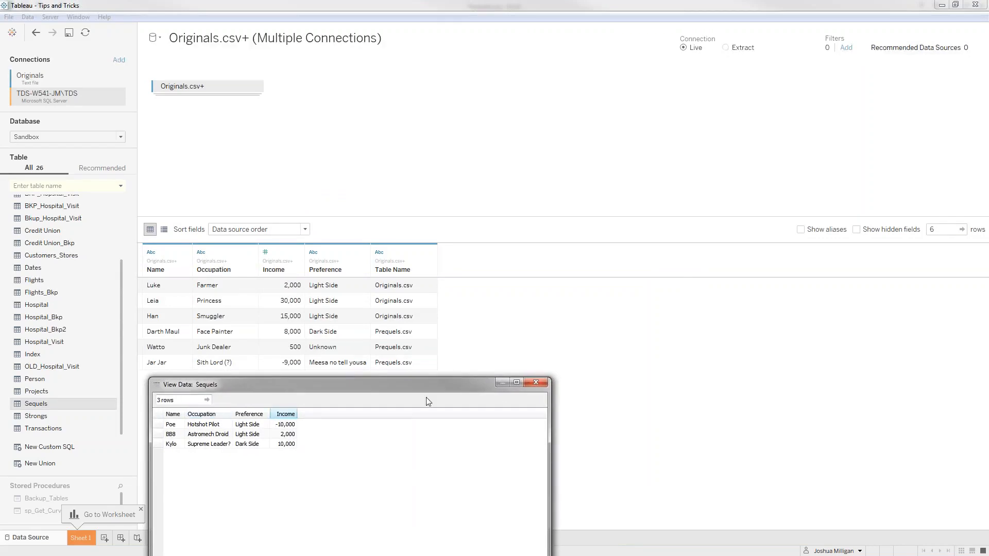
click(539, 380)
Step: Try to union Sequels beneath Originals.csv+, and place it beside that table as a join instead
drag(34, 405, 213, 116)
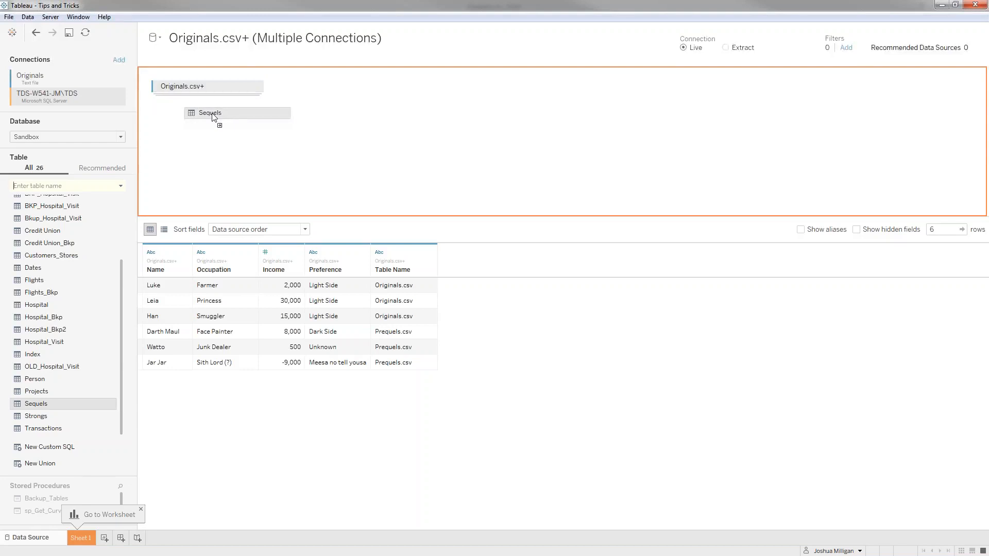
drag(212, 116, 189, 128)
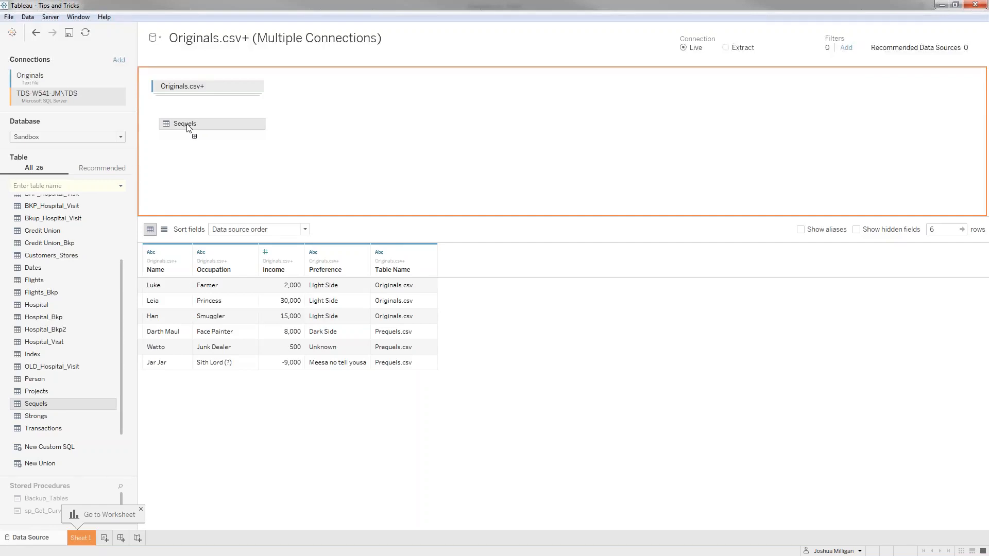
drag(188, 128, 362, 106)
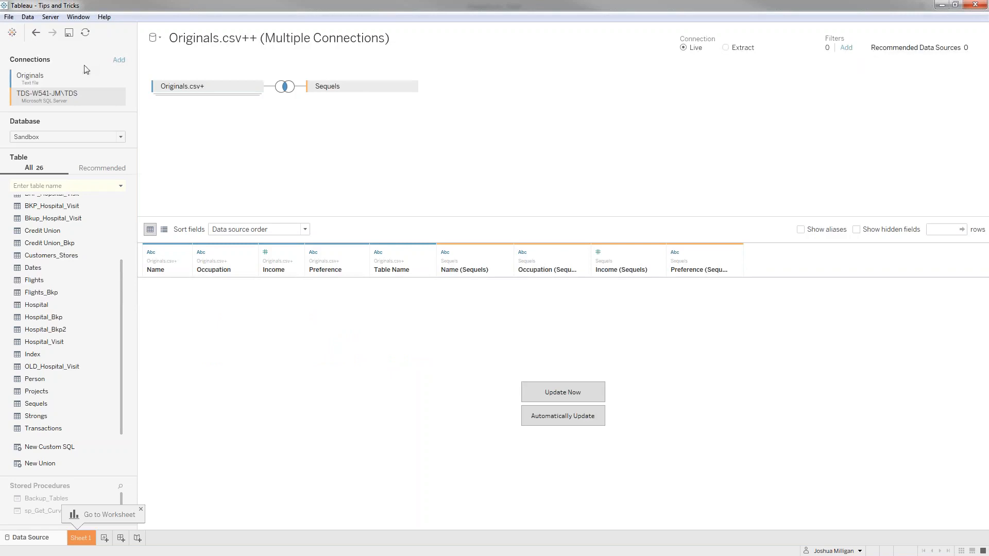
Step: Remove the Originals.csv+ table from the data source canvas
click(255, 88)
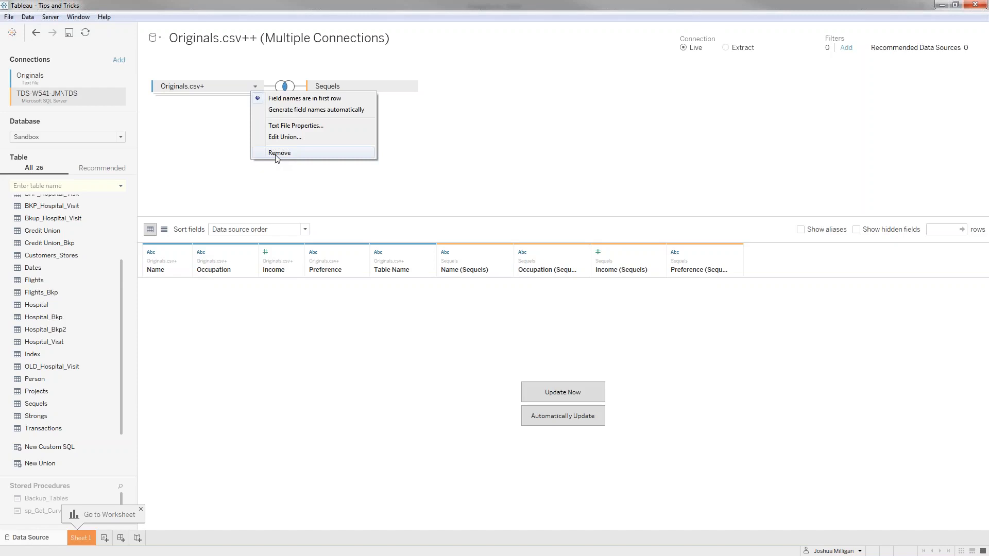
click(279, 153)
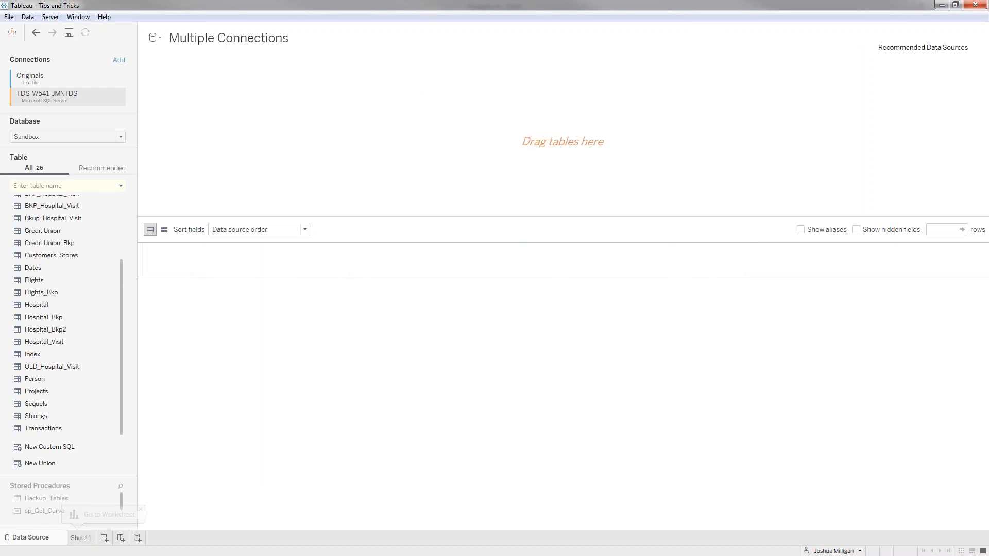
Step: Switch to Notepad and write a small text file with the header Join and the value 1 on the second line
click(988, 510)
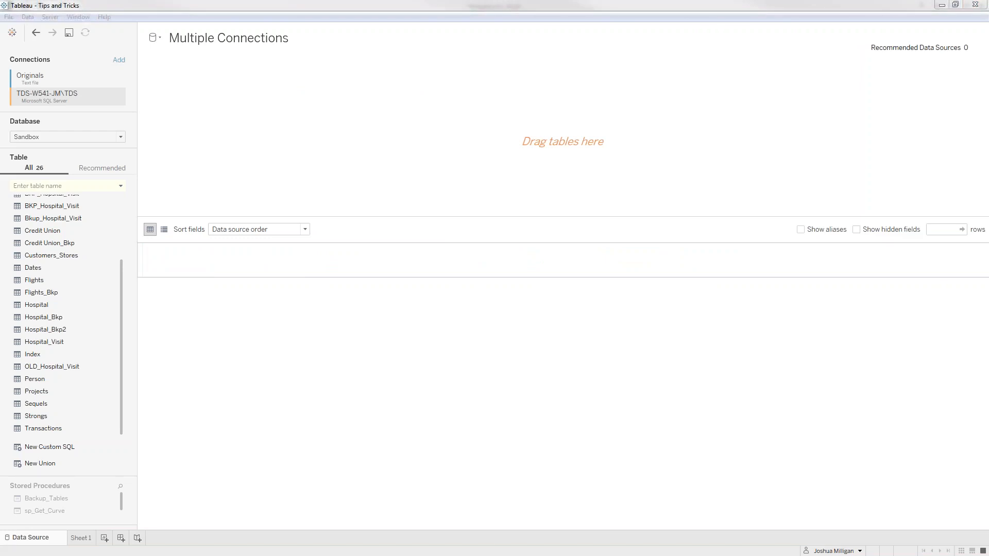
drag(988, 161, 322, 138)
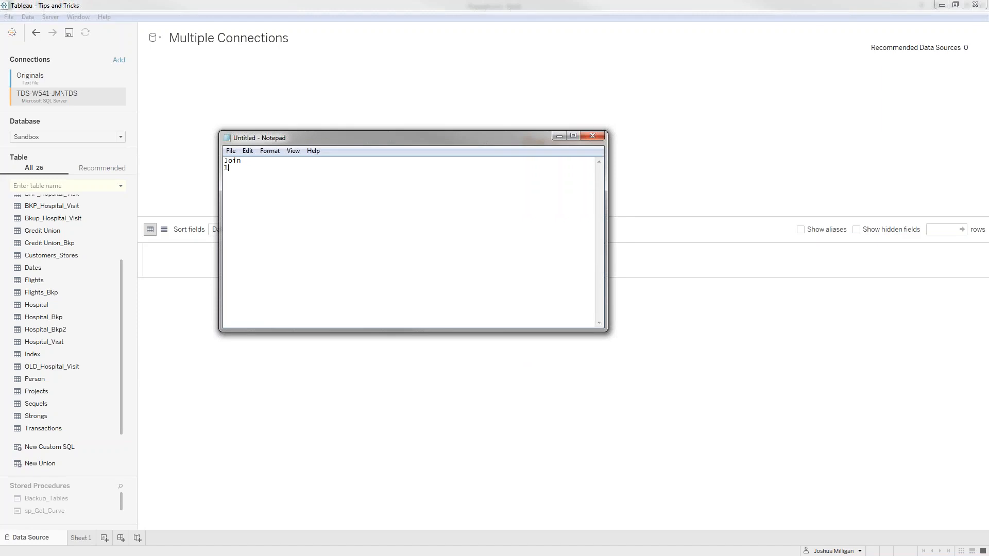
Step: Save the Notepad text as Union Helper in the Union folder of 2018-06-26 Tableau Tips and Tricks, and close Notepad
click(231, 150)
key(Escape)
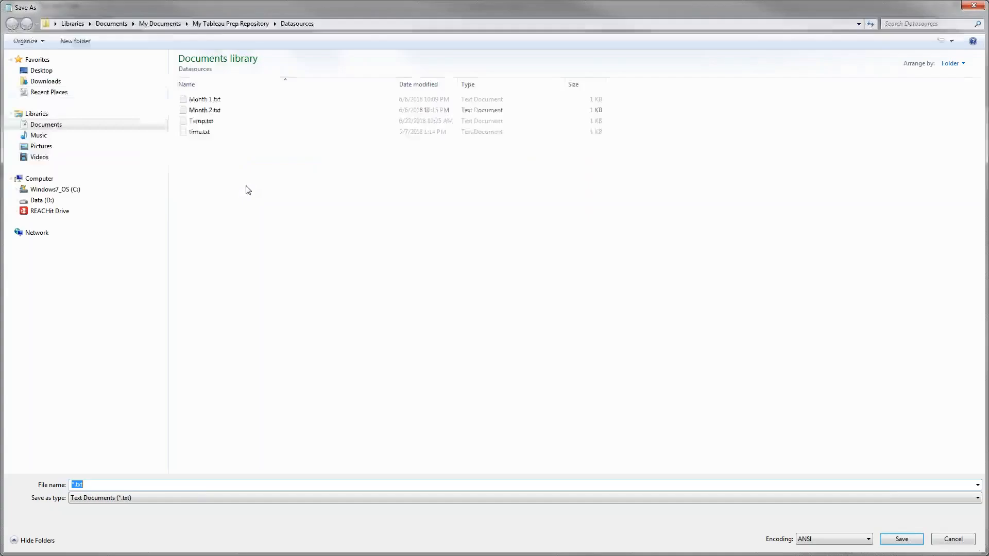
click(155, 24)
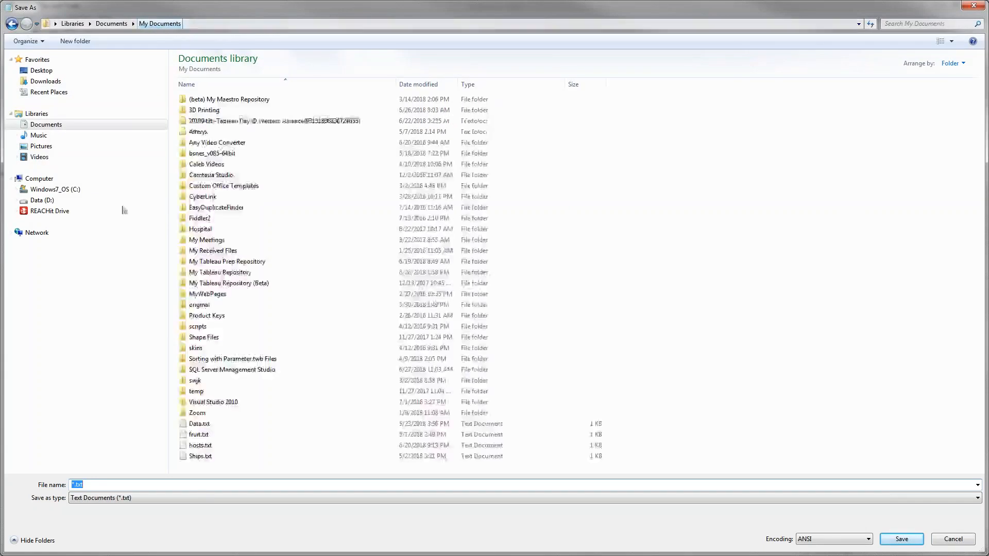
click(227, 277)
double_click(227, 273)
double_click(211, 240)
double_click(211, 121)
scroll(204, 284, down, 8)
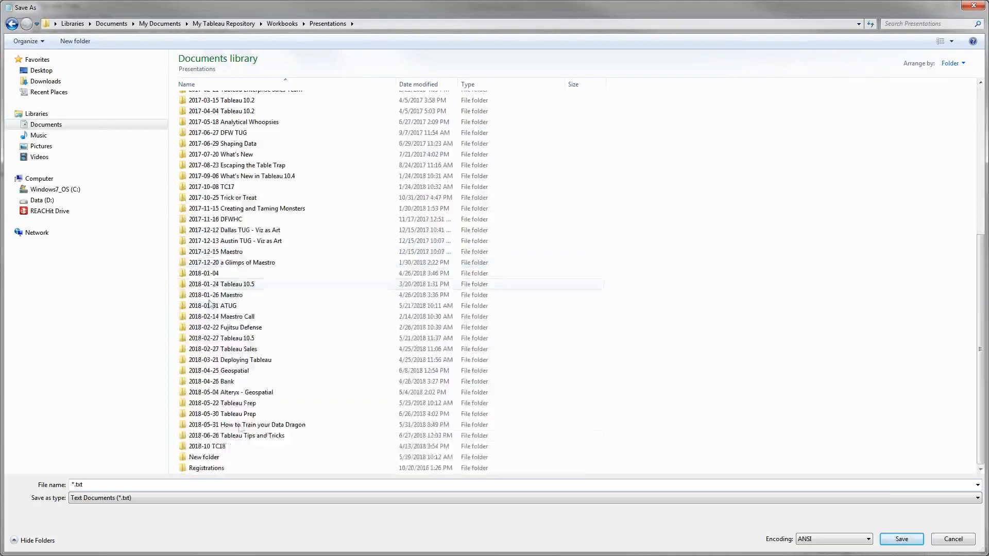
double_click(267, 437)
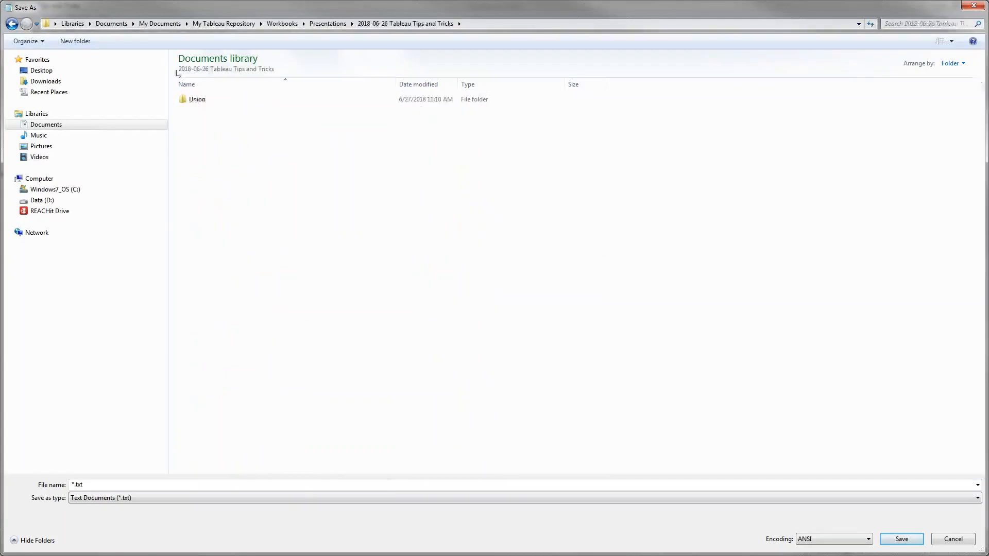
double_click(196, 99)
click(151, 485)
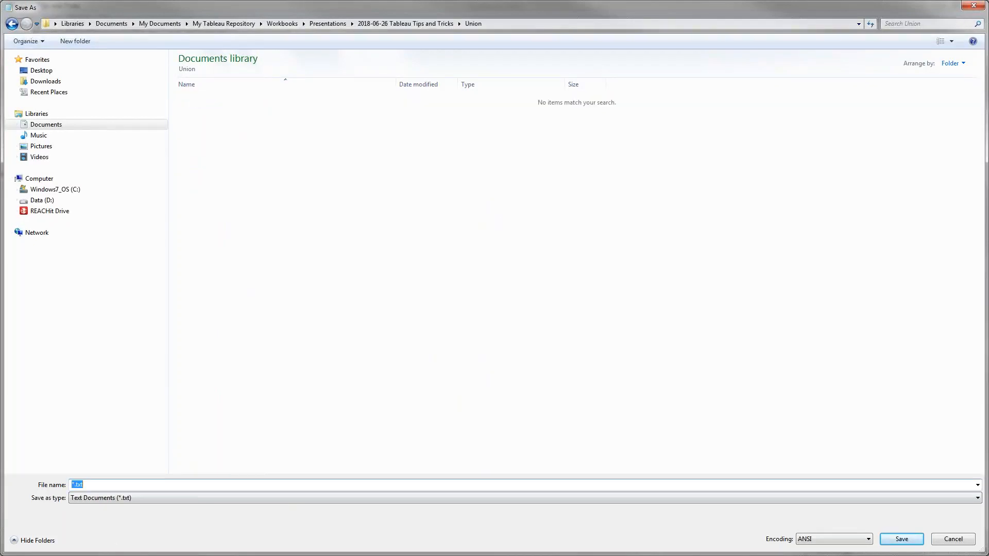
text(Union Helper)
key(Return)
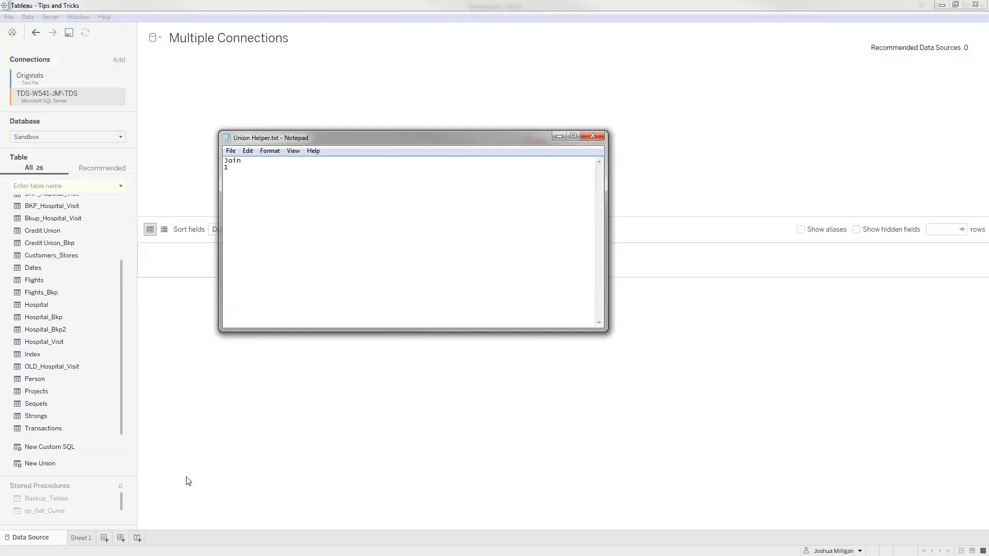
click(592, 135)
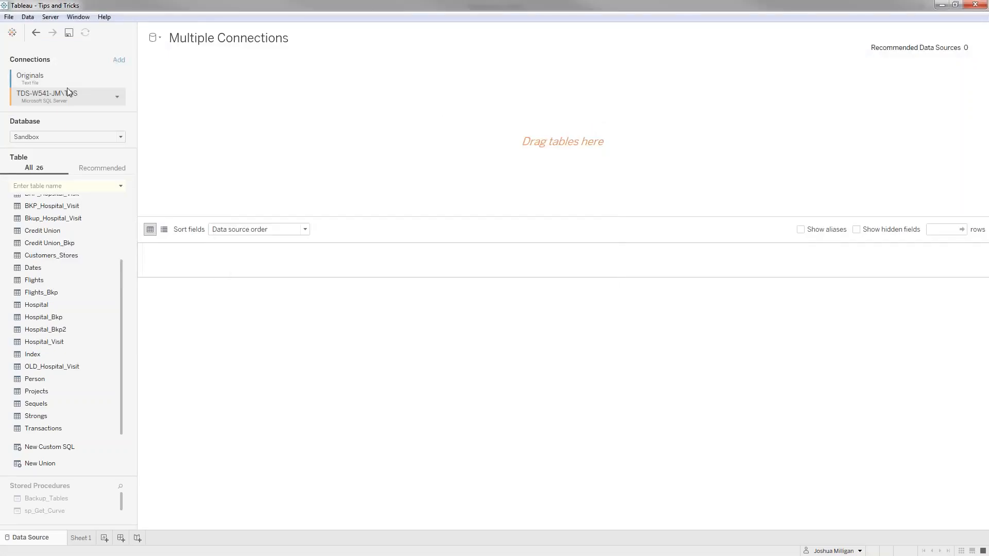
Step: Add a text file connection to Union Helper.txt in the Tableau data source
click(121, 61)
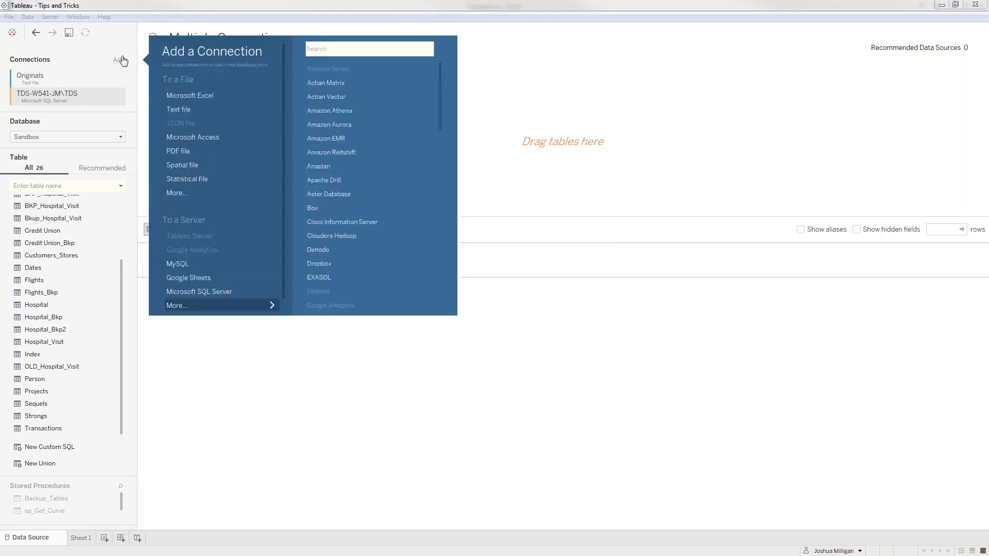
click(177, 110)
double_click(128, 93)
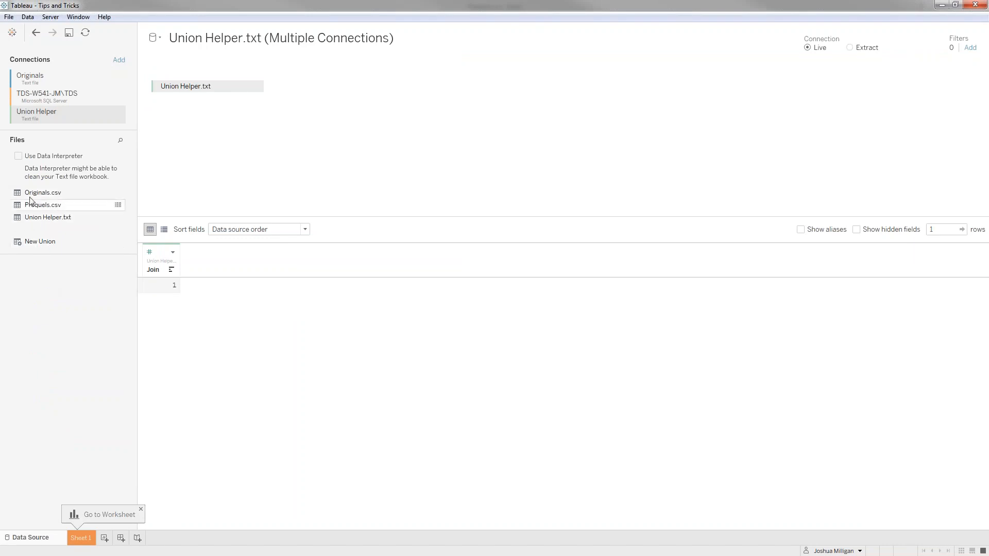
Step: Create a new manual union of Originals.csv and Prequels.csv beside the Union Helper.txt table
drag(32, 194, 60, 198)
drag(34, 242, 315, 120)
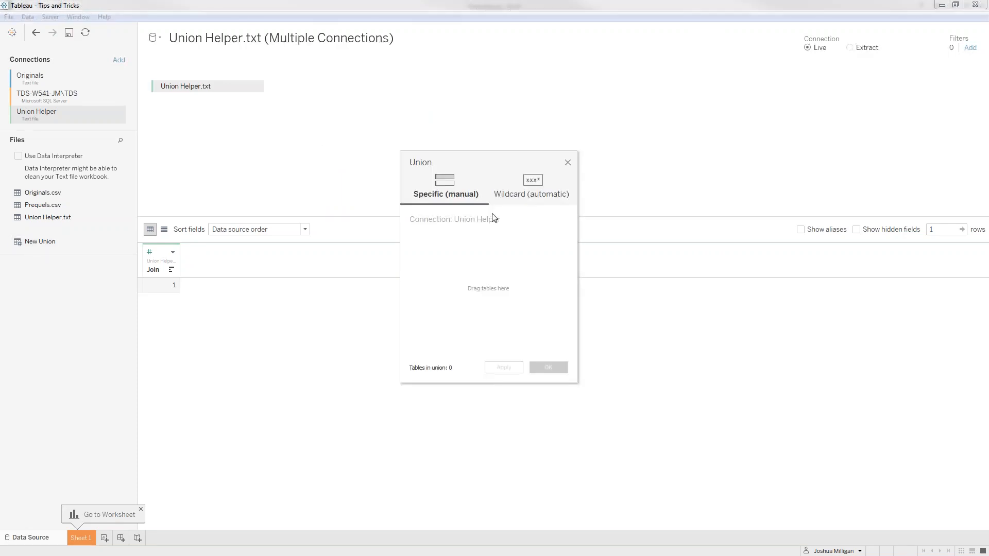
drag(44, 193, 497, 262)
drag(32, 209, 499, 300)
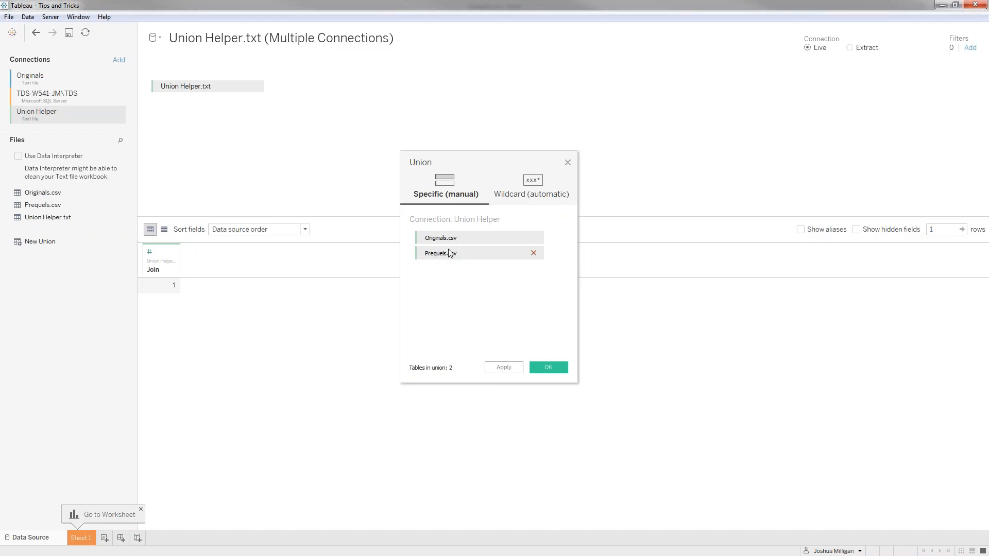
click(549, 366)
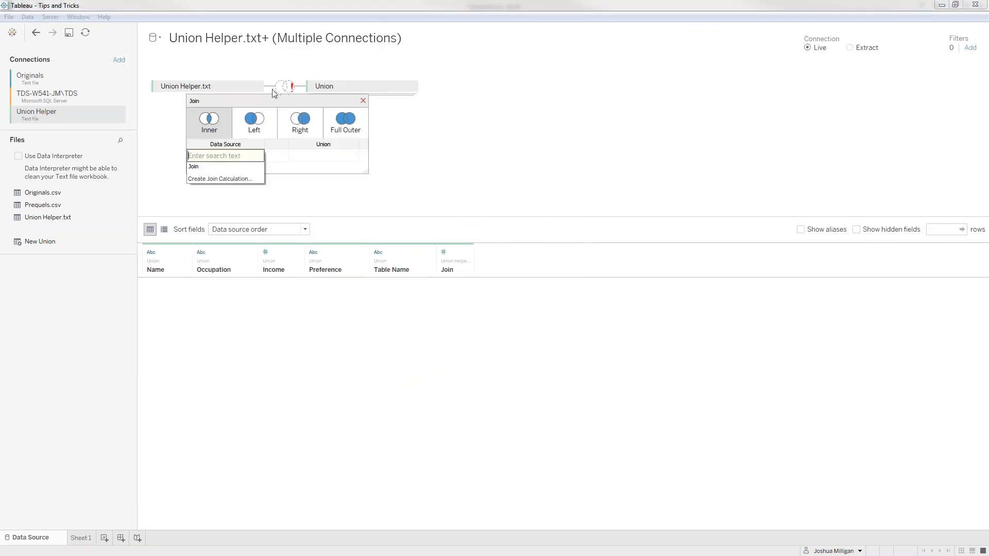
Step: Try to join Union Helper.txt to the Union with an inner join on Join equal to the join calculation 1
click(246, 167)
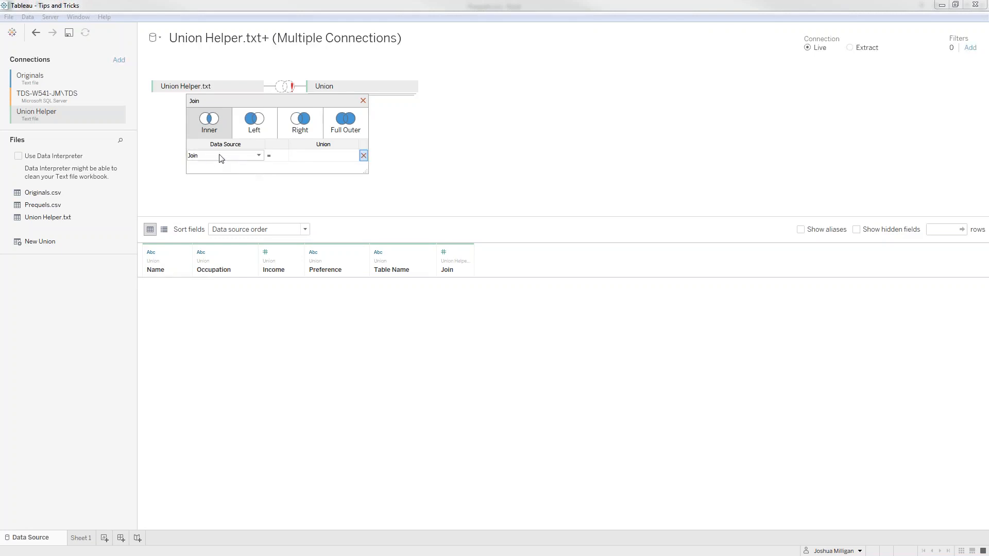
click(326, 156)
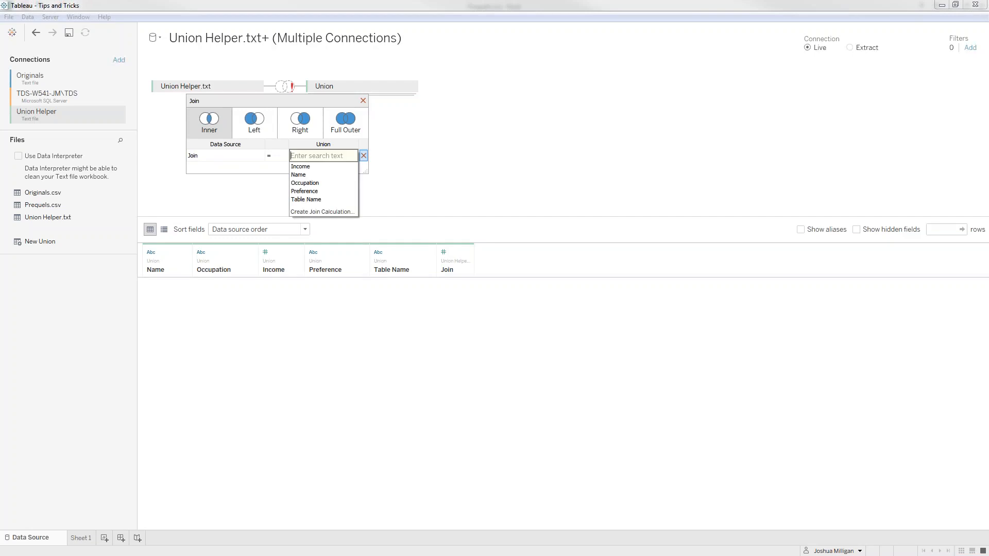
click(316, 213)
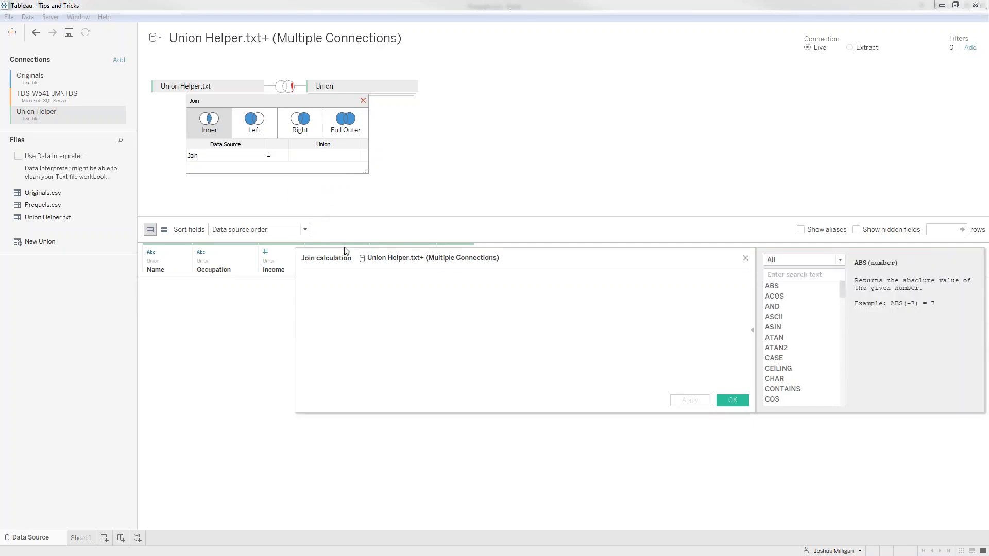
text(1)
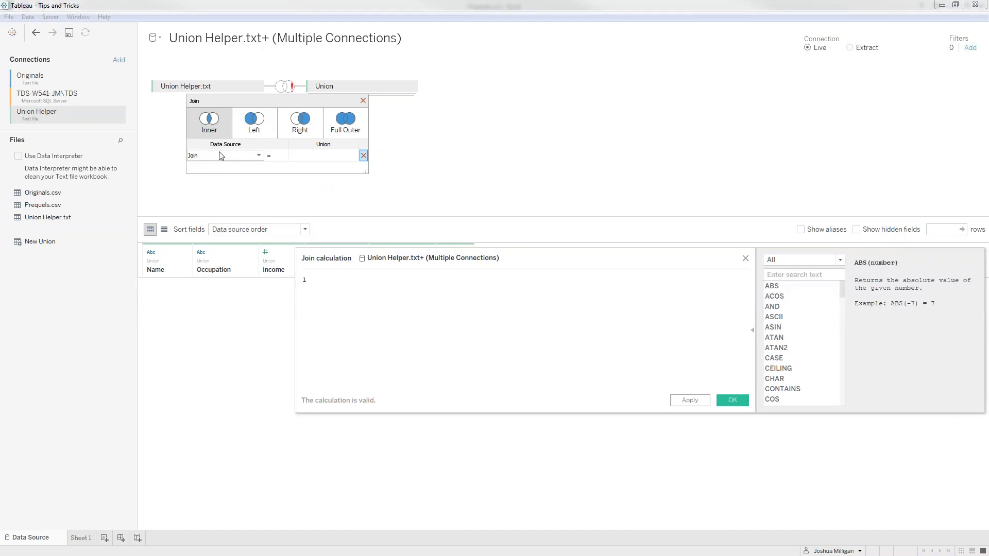
click(732, 403)
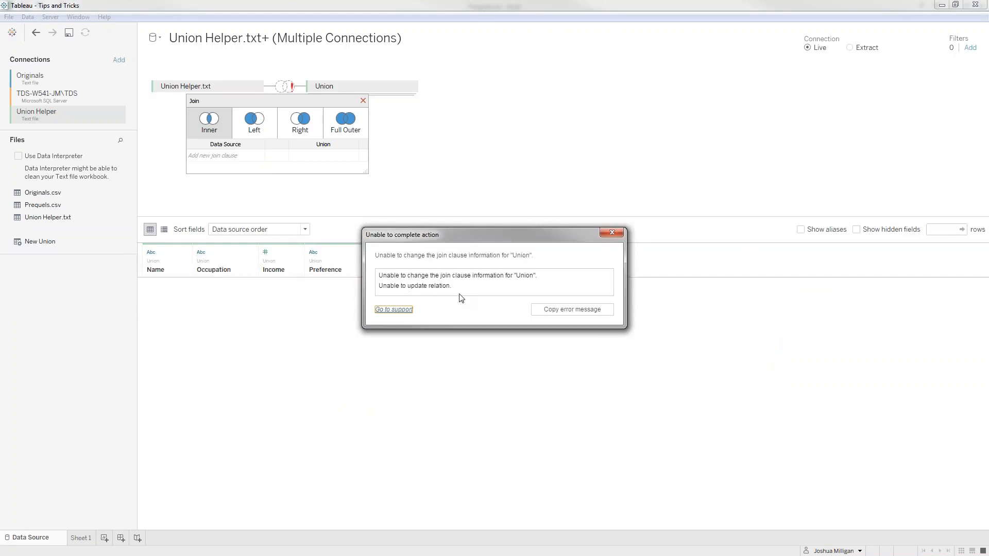
click(612, 233)
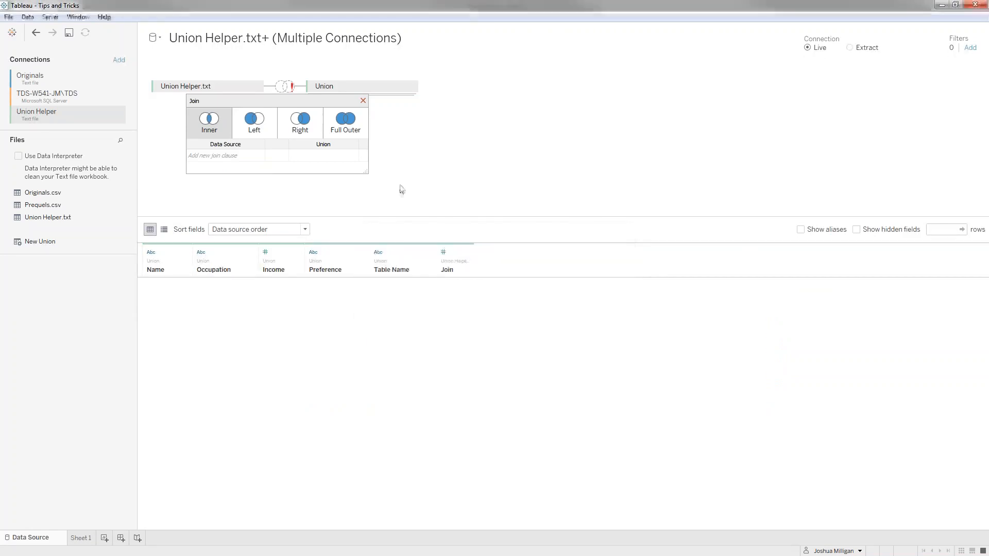
Step: Try the join again, setting the Union side's join calculation to 1 before choosing Join for the data source side, and close the join settings
click(338, 157)
click(320, 211)
text(1)
click(740, 401)
click(227, 156)
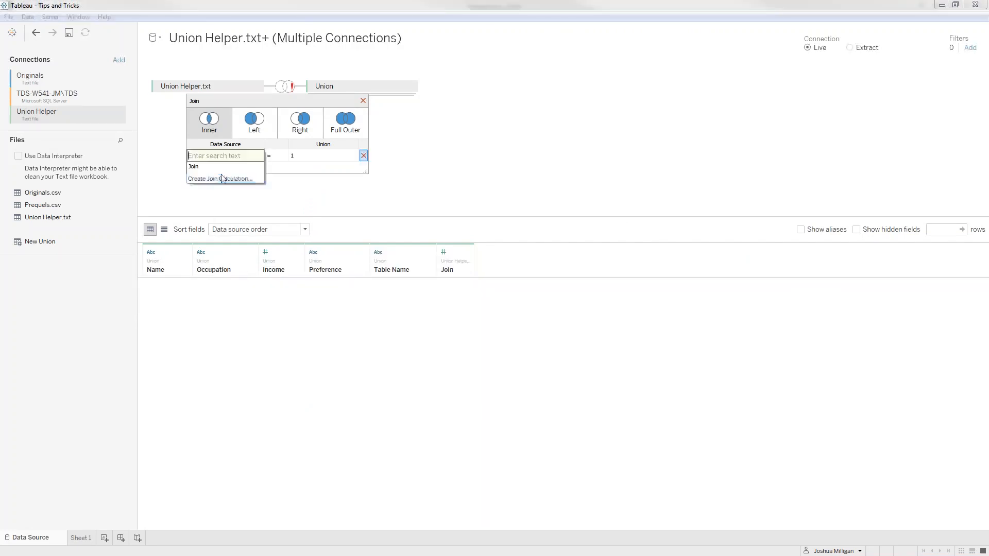
click(221, 168)
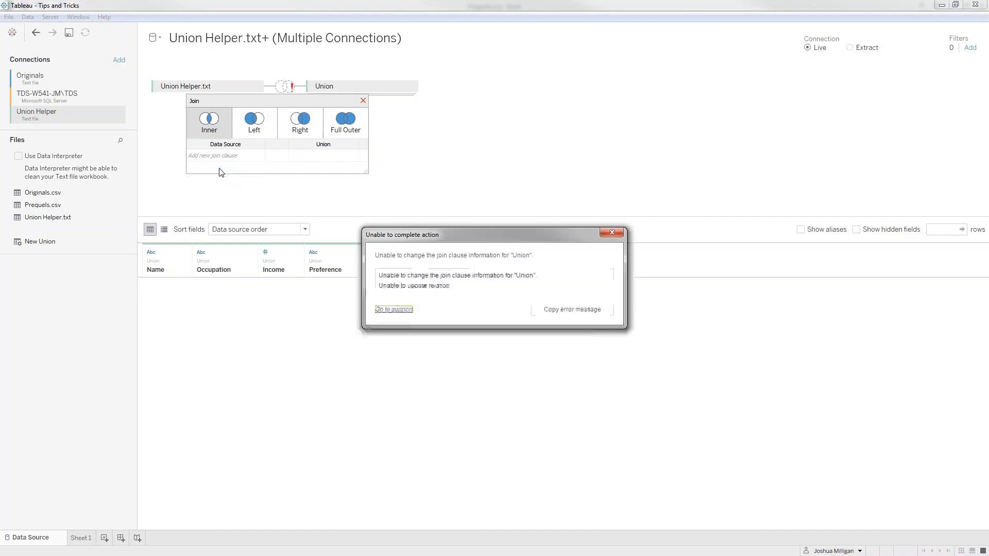
click(617, 236)
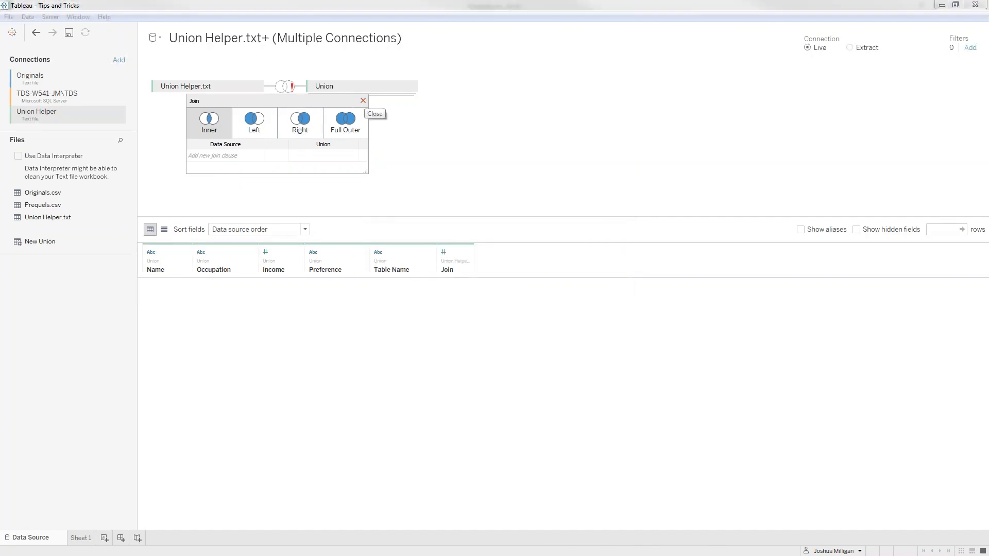
click(363, 101)
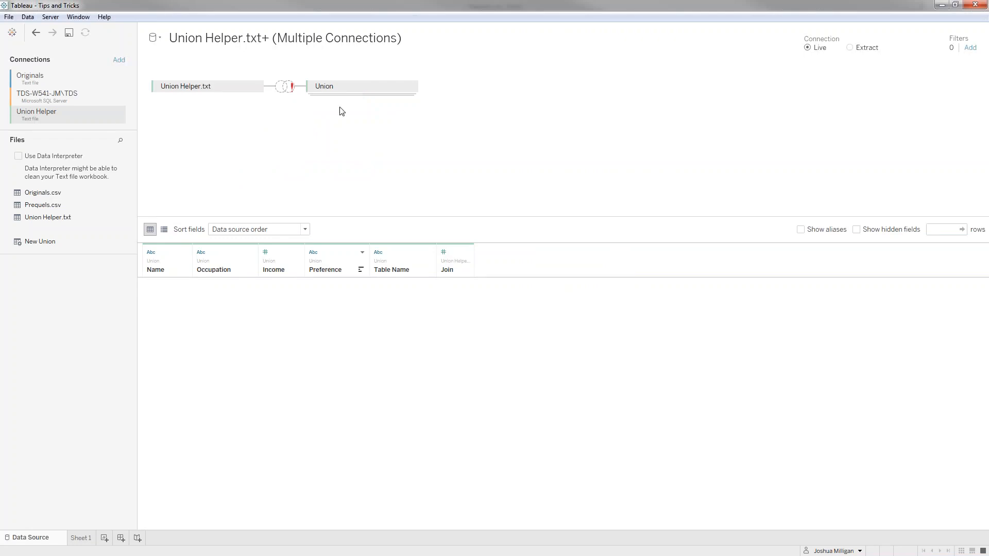
Step: Try to join Union Helper.txt's Join field to the Union using the string join calculation "1"
click(255, 87)
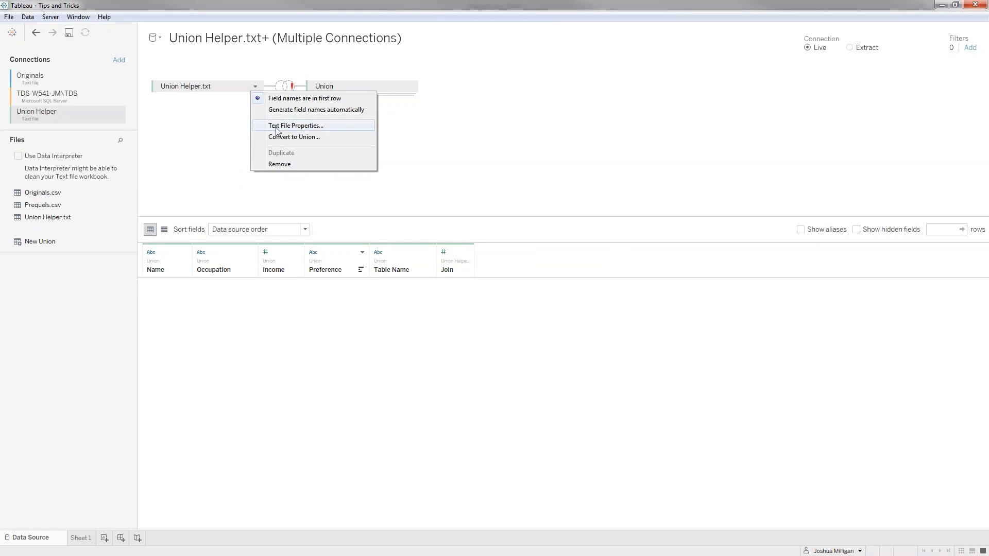
click(216, 168)
click(283, 87)
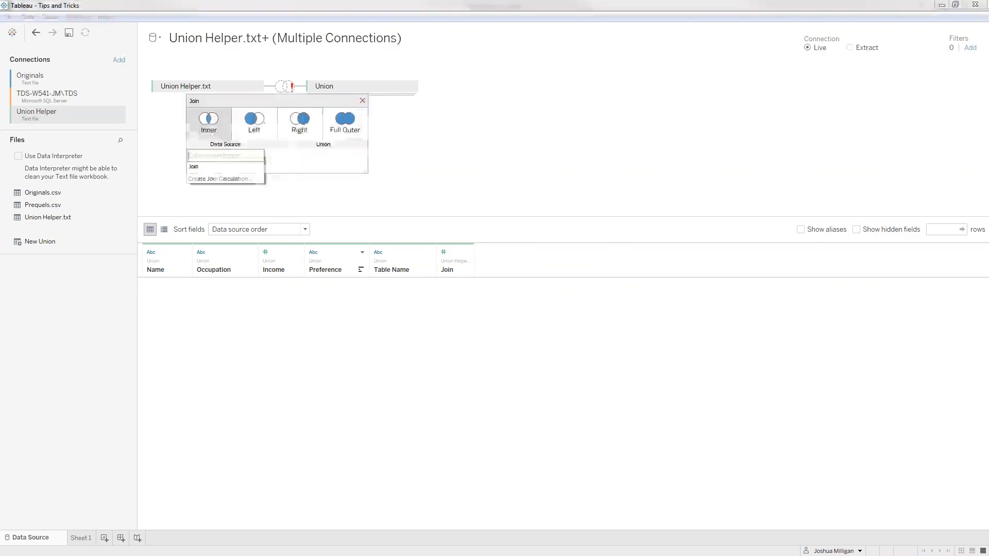
click(242, 168)
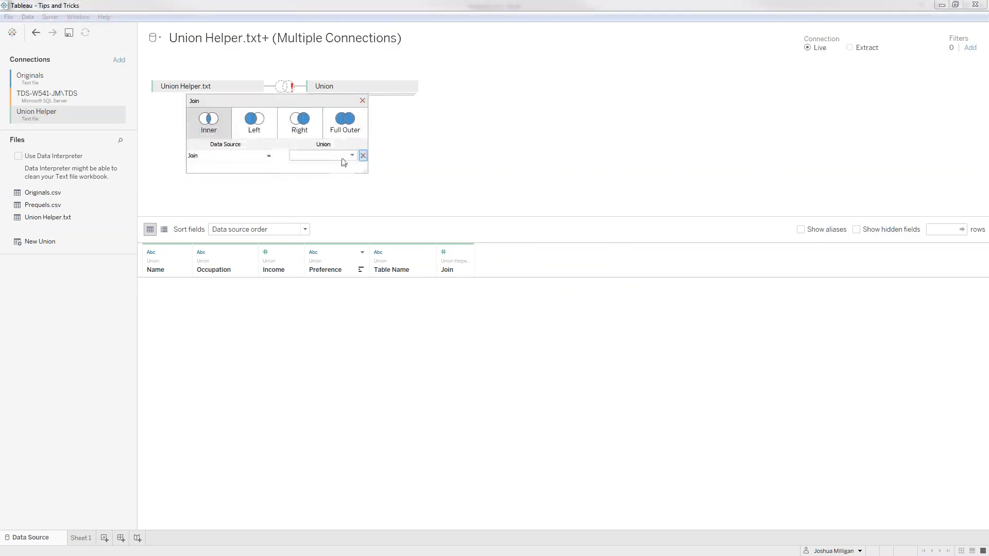
click(343, 157)
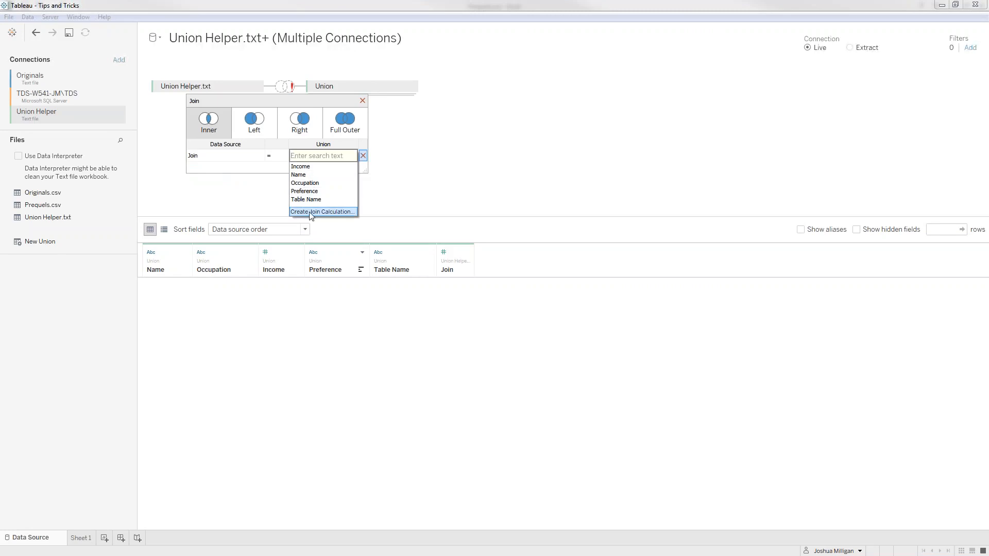
click(311, 212)
text("1")
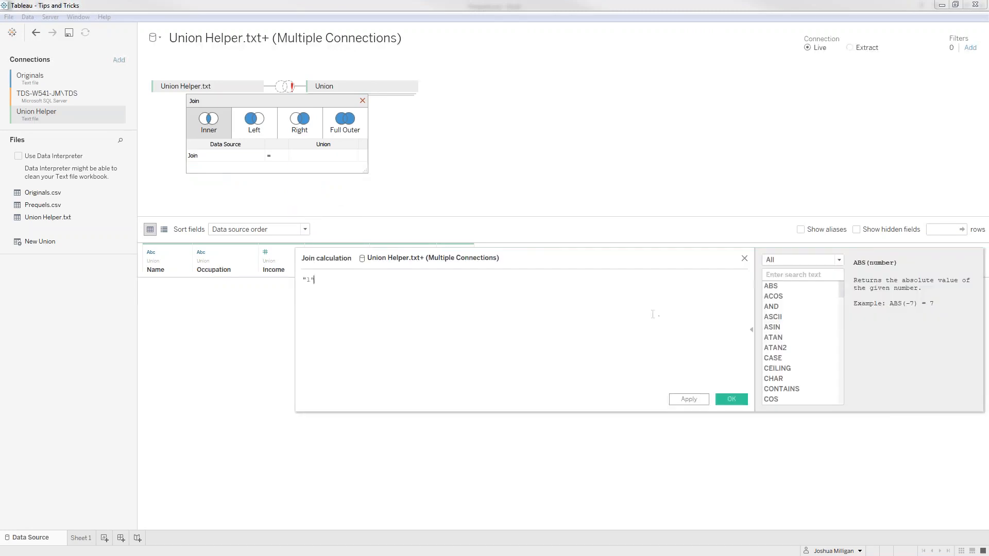
click(726, 400)
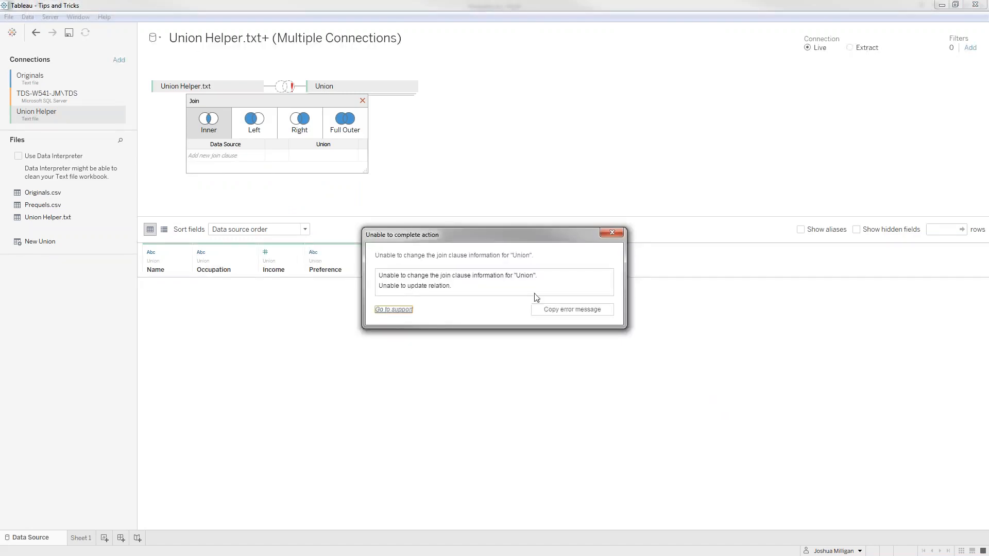
click(611, 232)
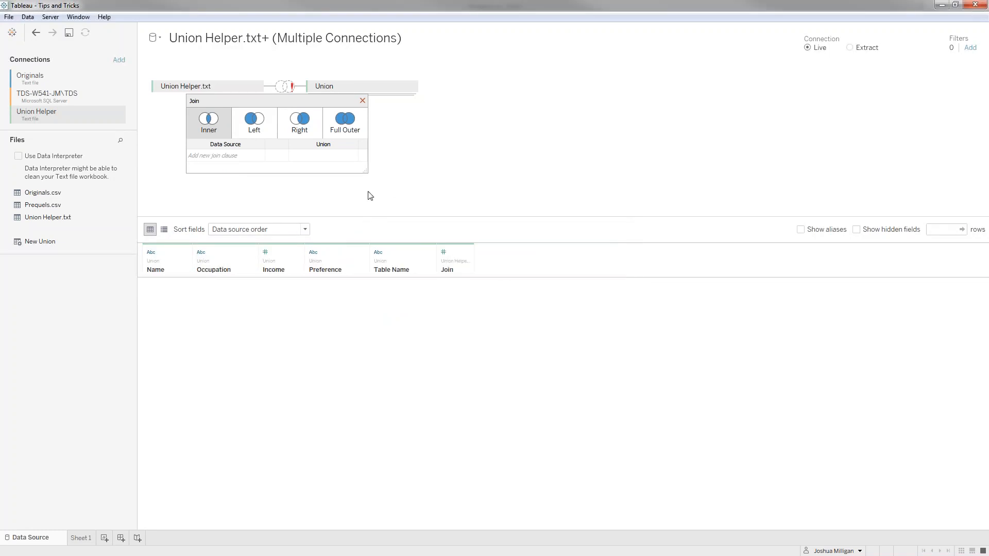
Step: Try to join the two tables with join calculations of 1 on both sides, and close the enlarged join settings
drag(364, 174, 404, 195)
click(219, 156)
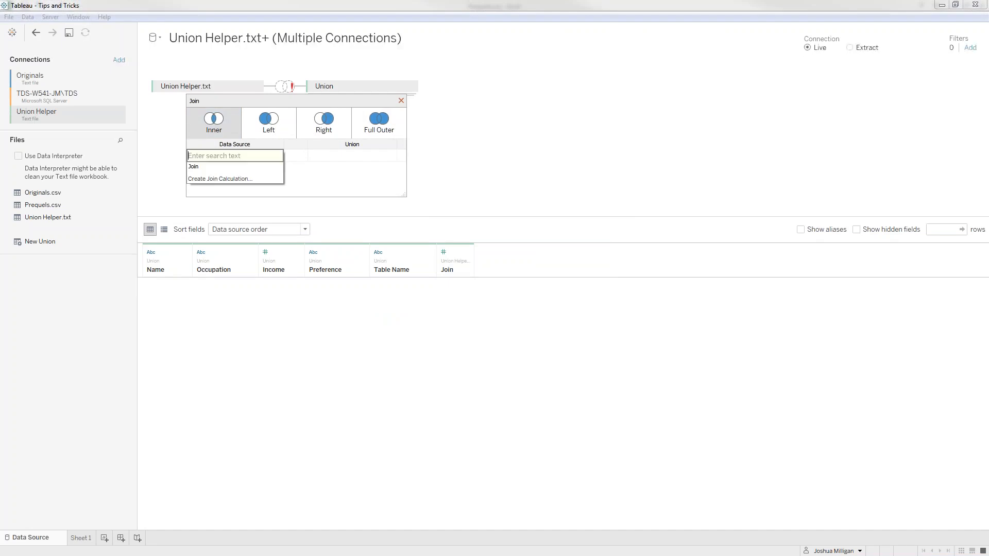
click(216, 166)
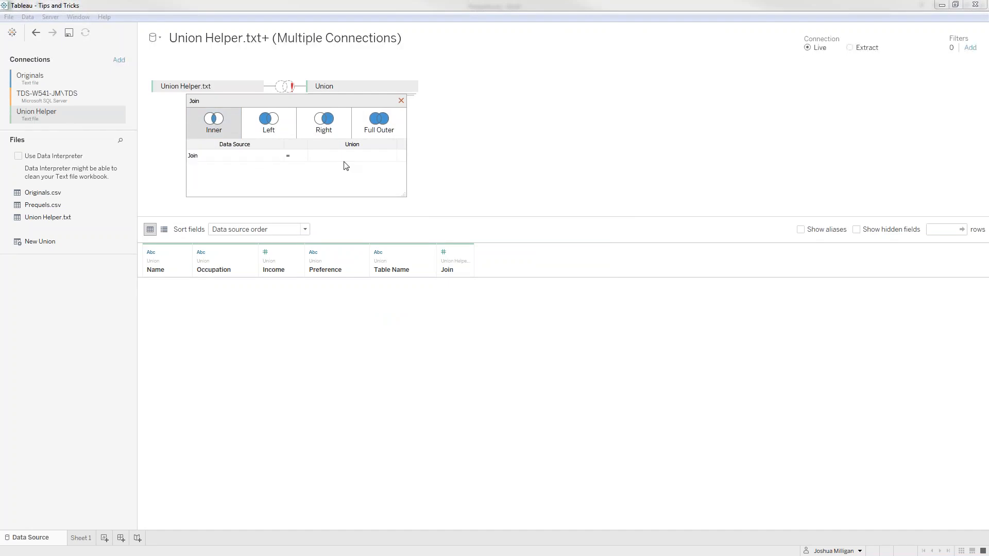
click(213, 155)
click(217, 179)
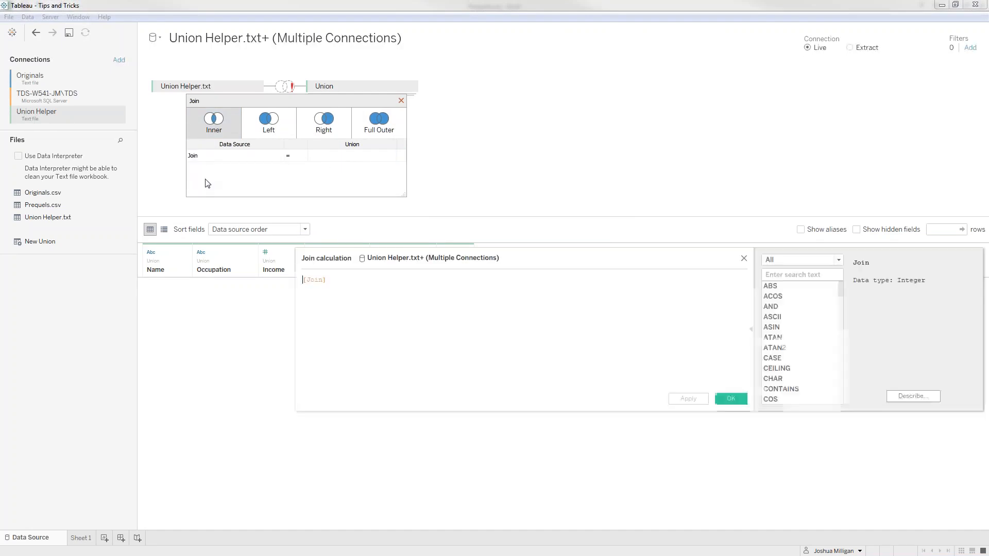
key(ctrl+a)
text(1)
click(730, 398)
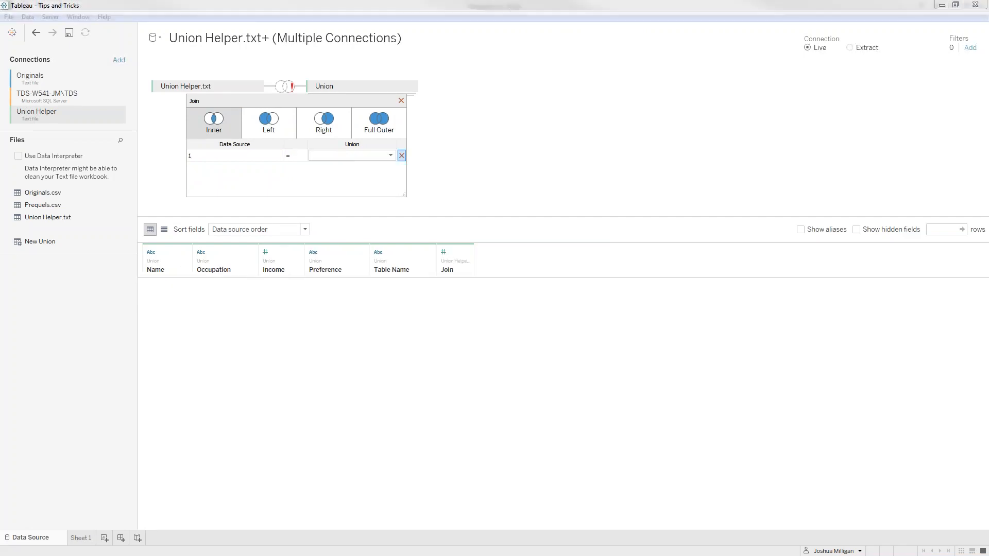
click(314, 155)
click(337, 210)
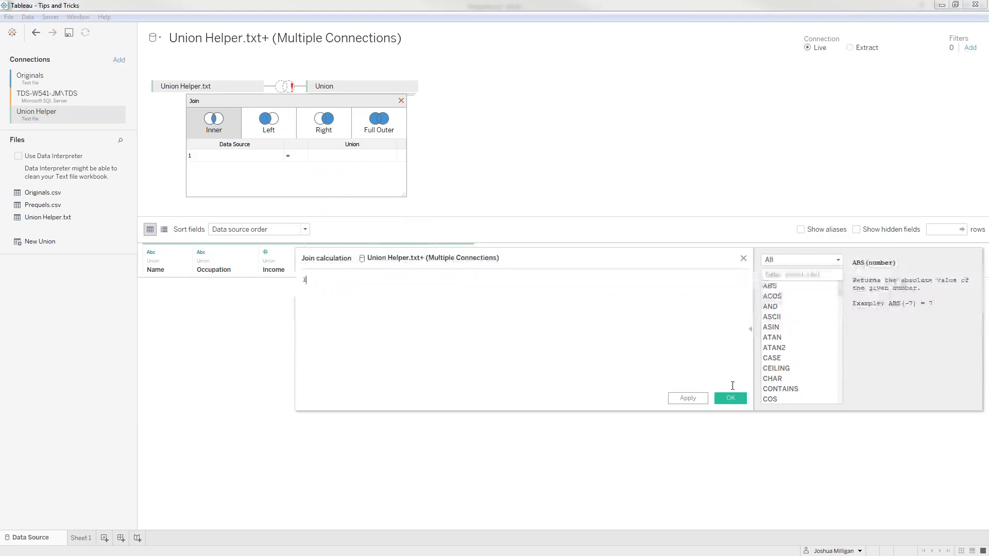
click(731, 398)
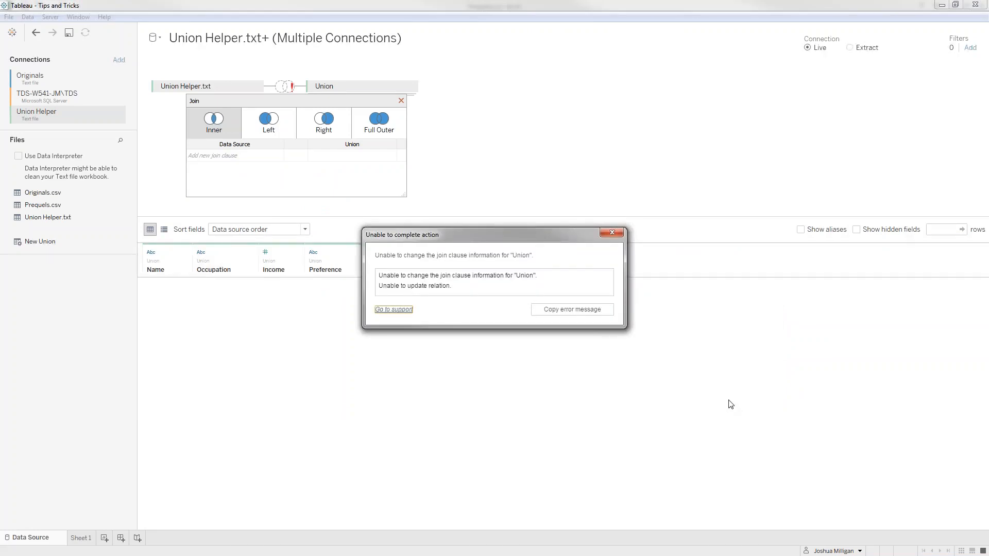
click(612, 234)
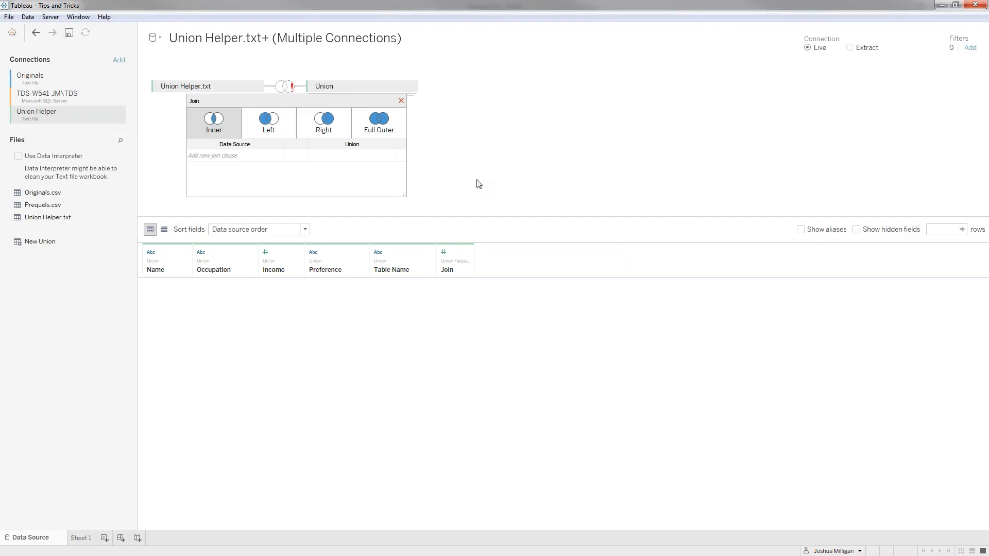
click(401, 101)
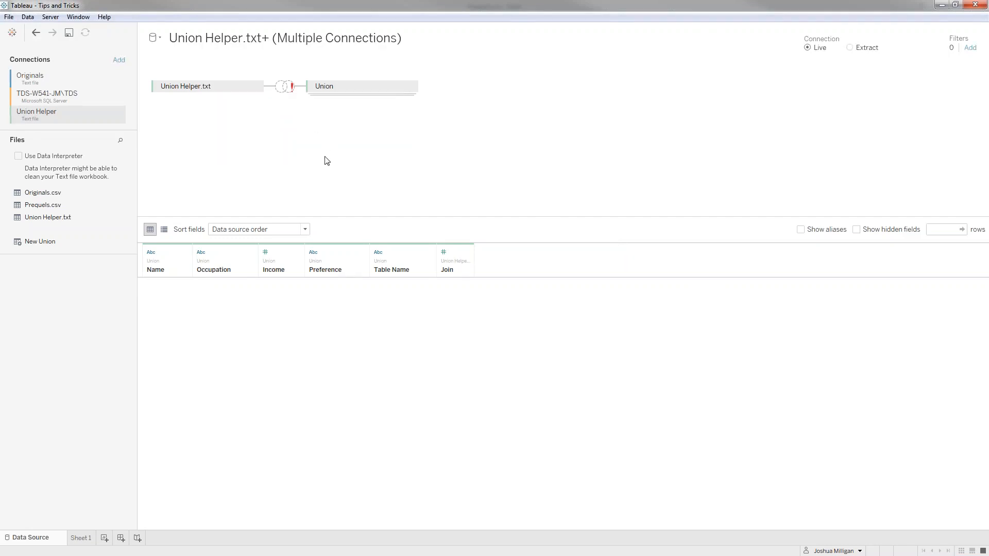
click(283, 87)
click(400, 101)
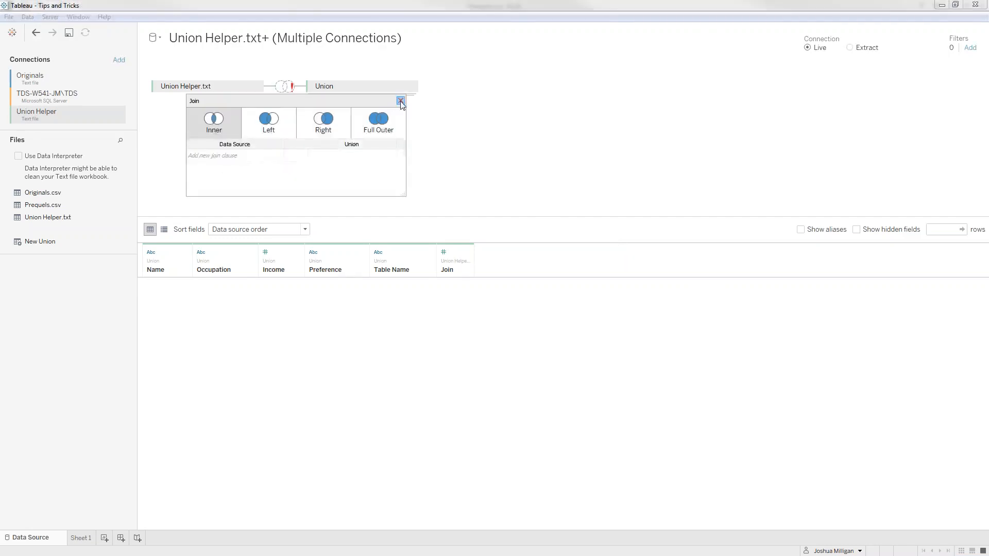
click(401, 101)
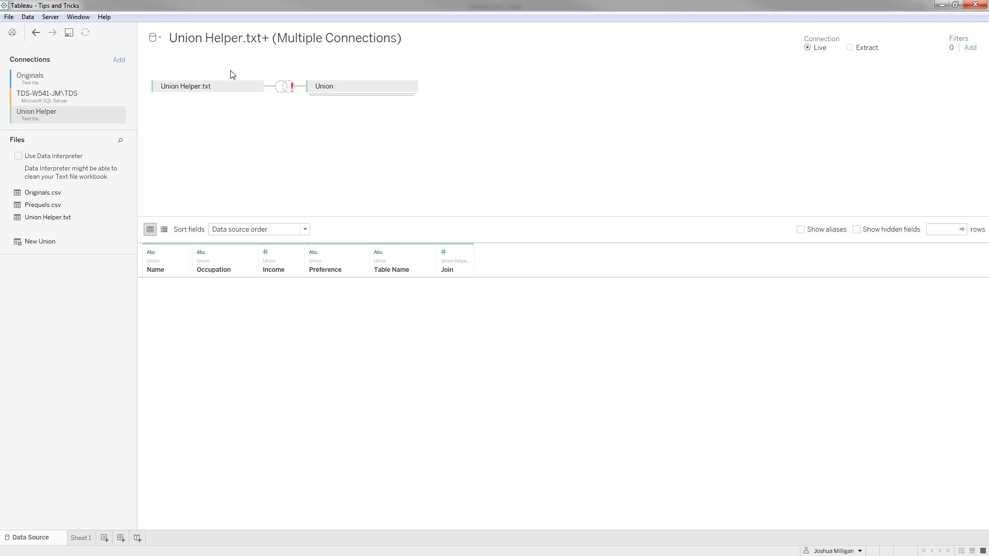
click(451, 252)
click(326, 158)
click(975, 4)
click(564, 297)
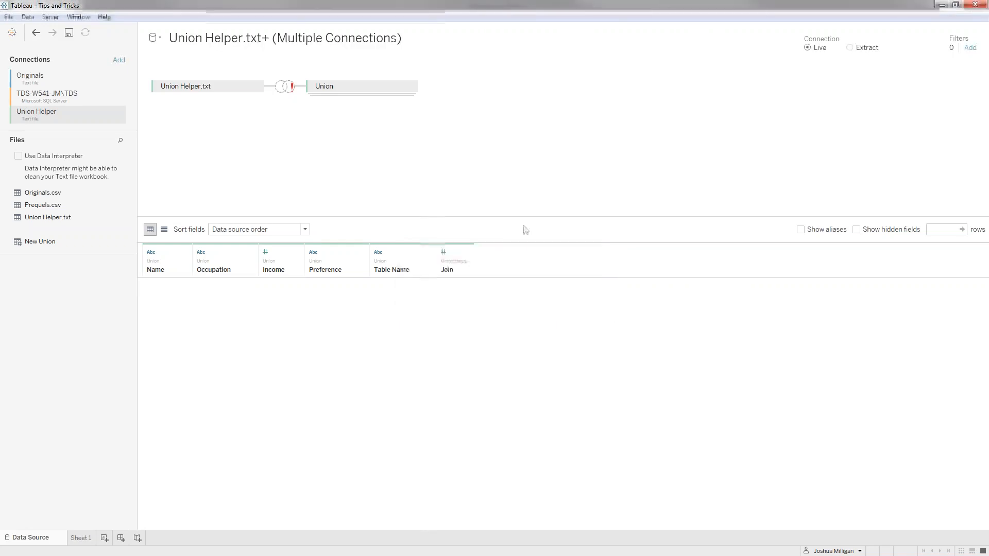
Step: Undo the recent data source changes back to the monthly Sales line chart on Sheet 3
click(36, 33)
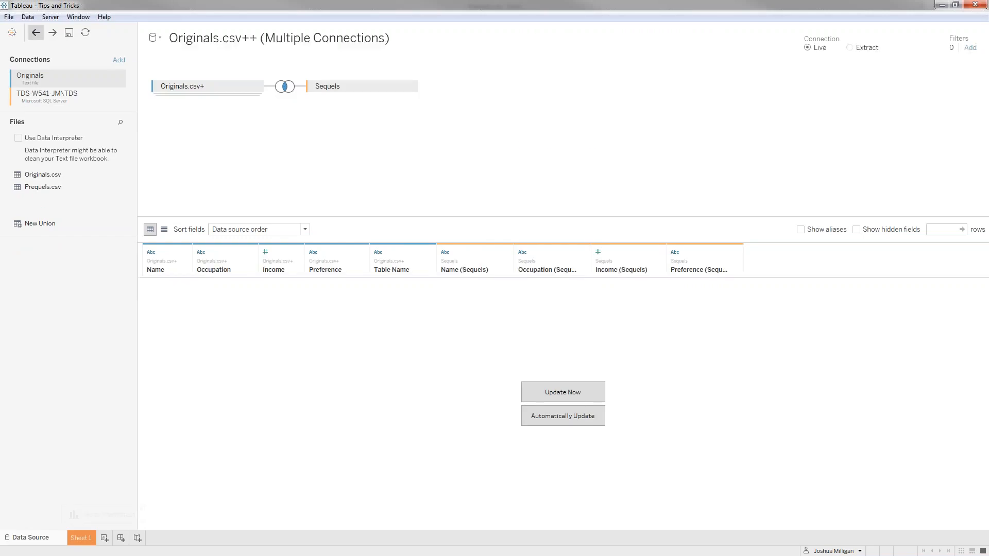
click(36, 33)
click(36, 33)
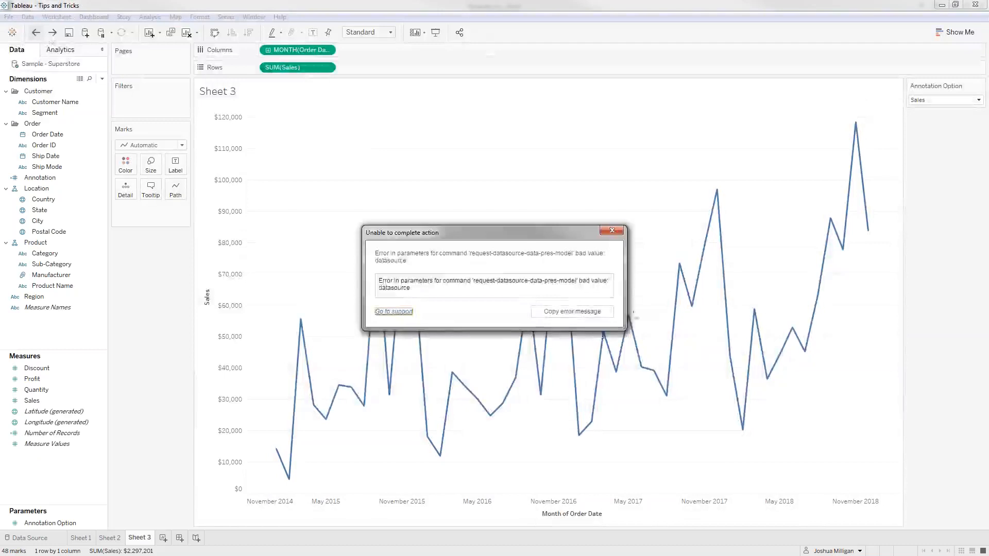
click(611, 230)
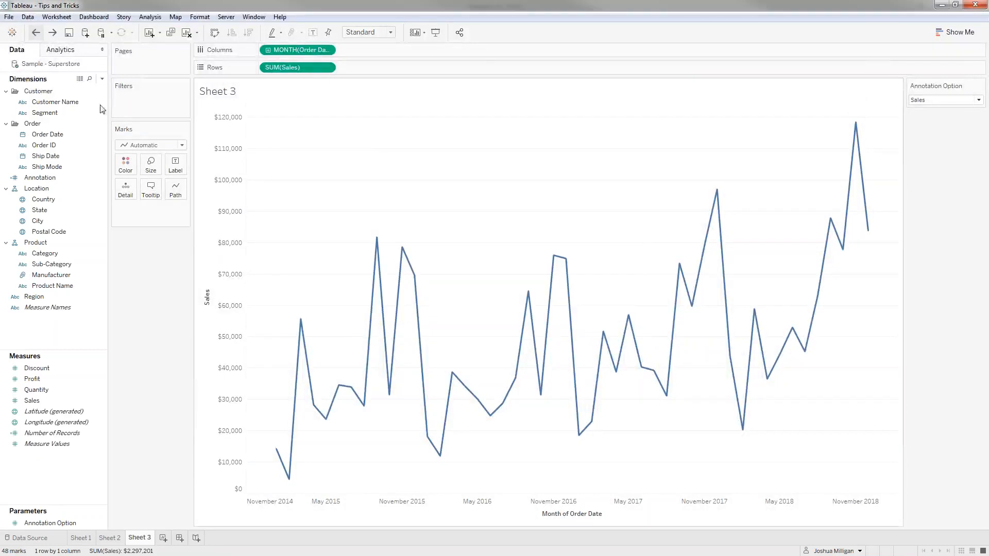
Step: Close the Tips and Tricks workbook in Tableau
click(976, 7)
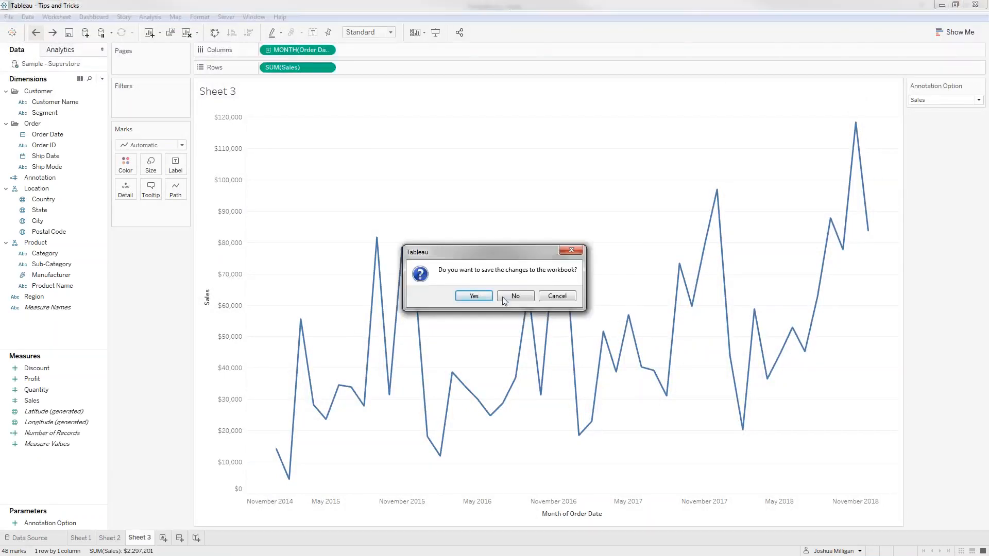
Step: Close the current workbook without keeping its changes and reopen the Tips and Tricks workbook
click(453, 294)
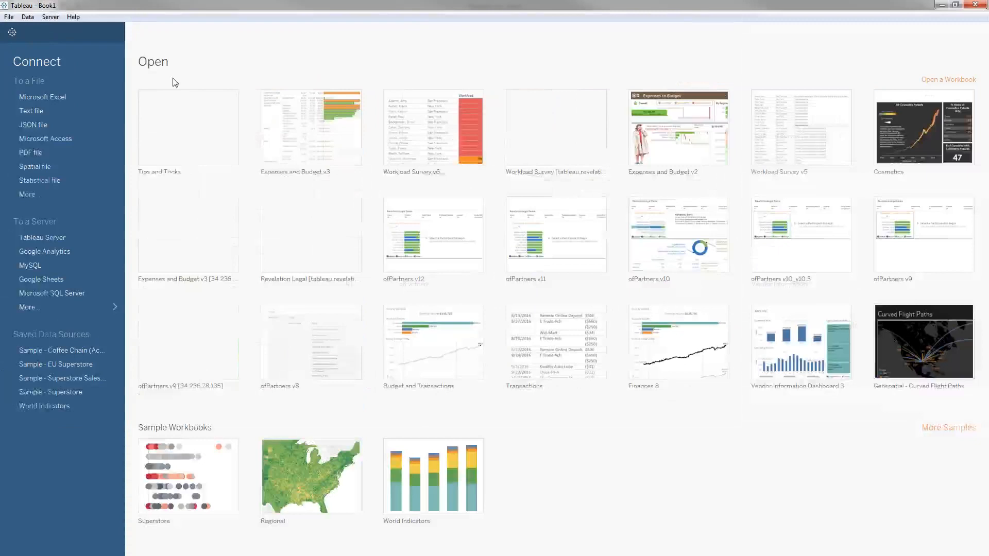
click(164, 132)
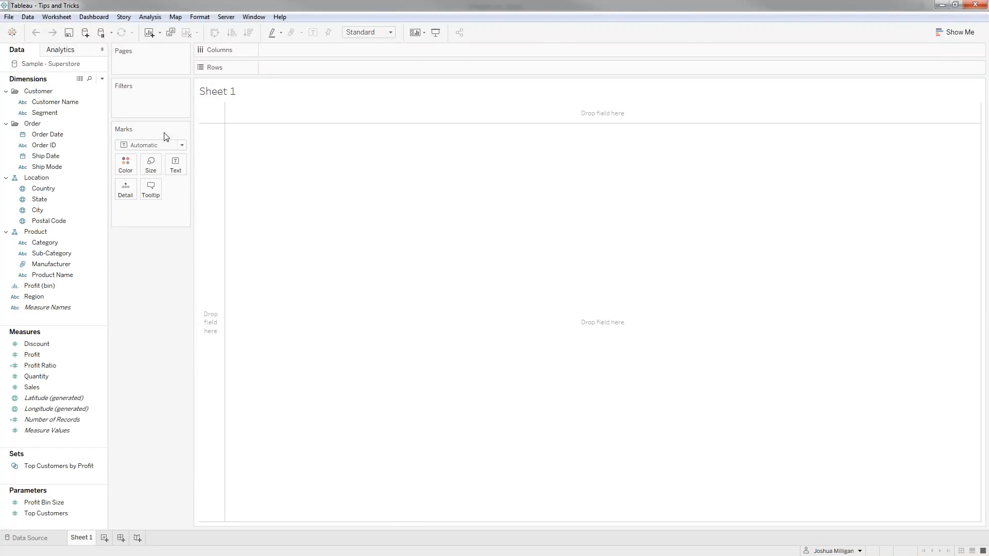
Step: Adjust the width of the Data pane so it is slightly wider than its original size
click(77, 133)
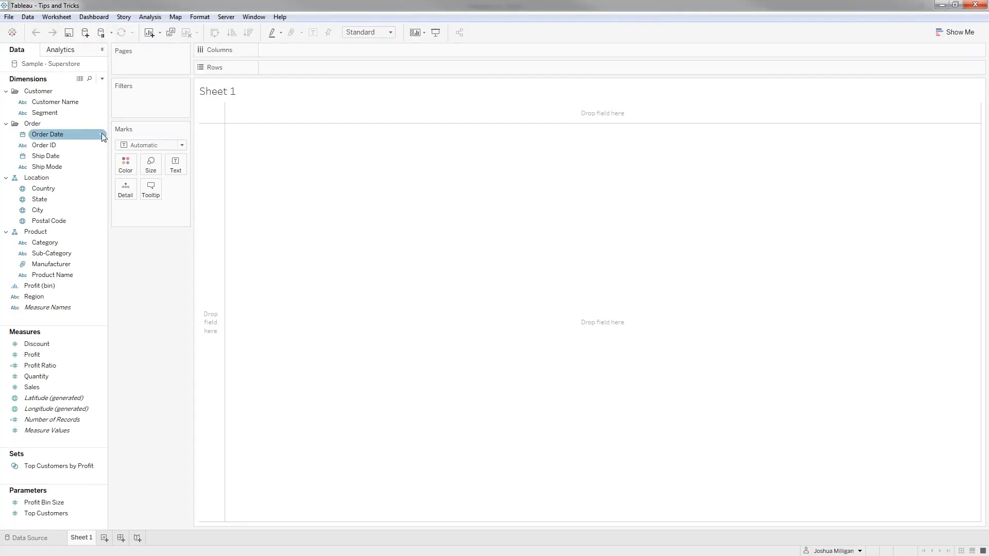
drag(109, 116, 156, 115)
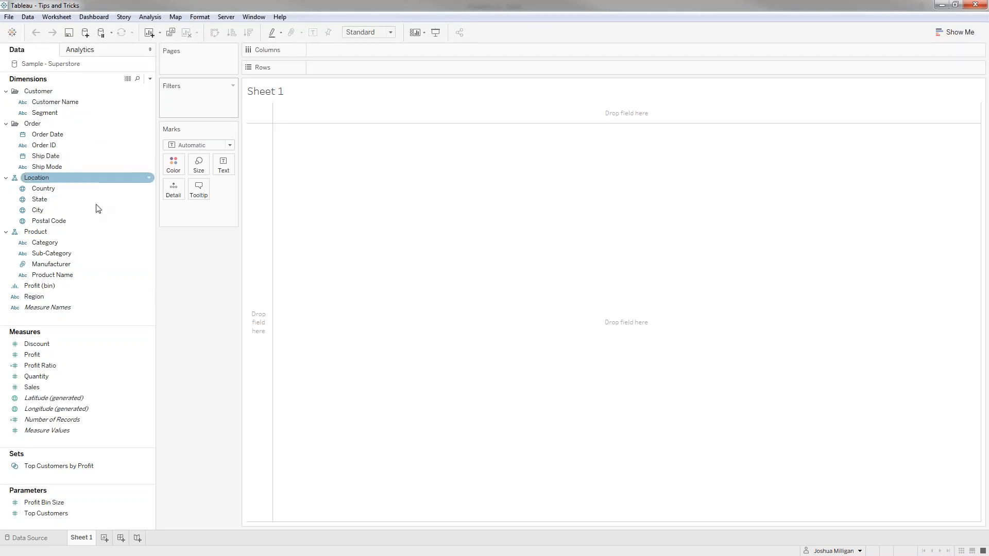
drag(155, 173, 144, 172)
click(139, 179)
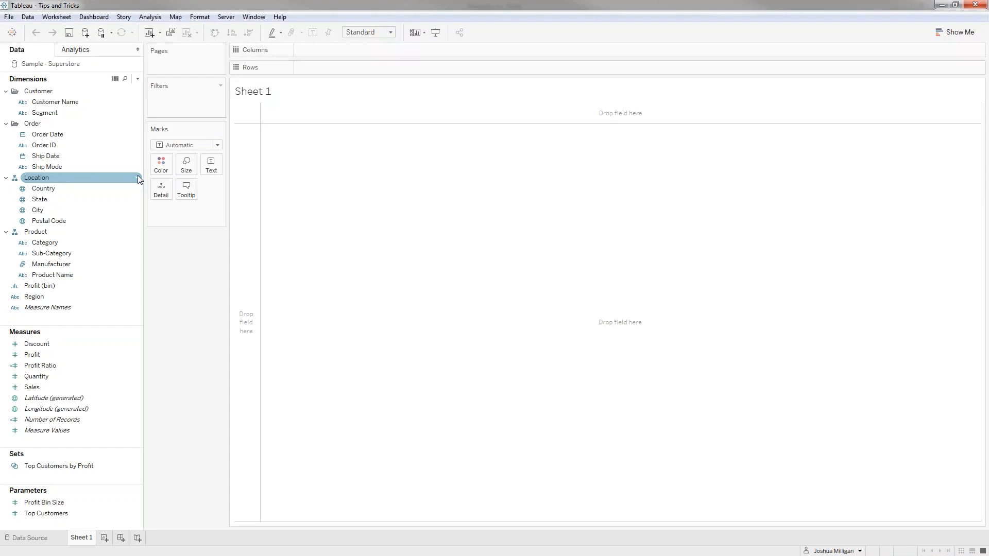
drag(142, 162, 130, 162)
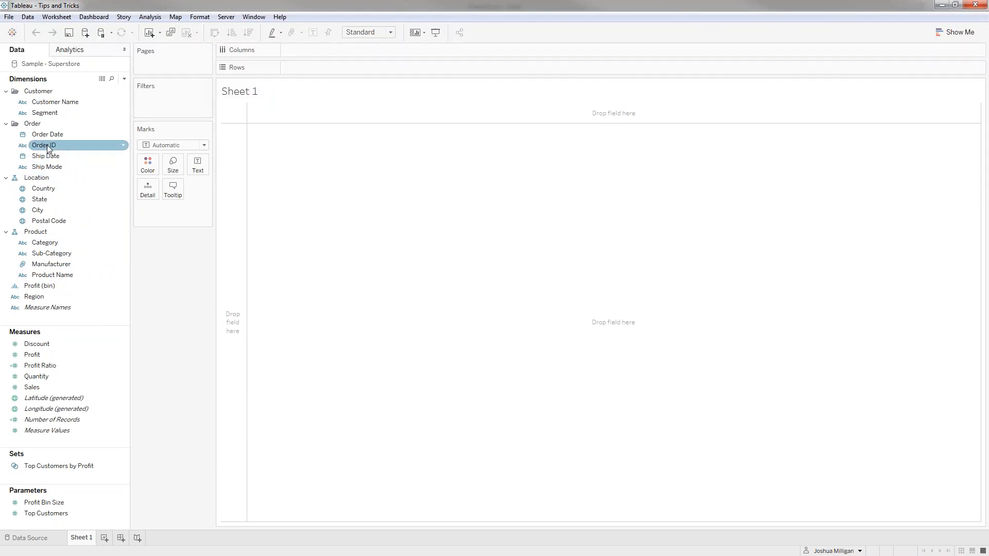
Step: Build the table rows from discrete Order Date, Order ID, Customer Name and Product Name, in that order
drag(47, 134, 305, 64)
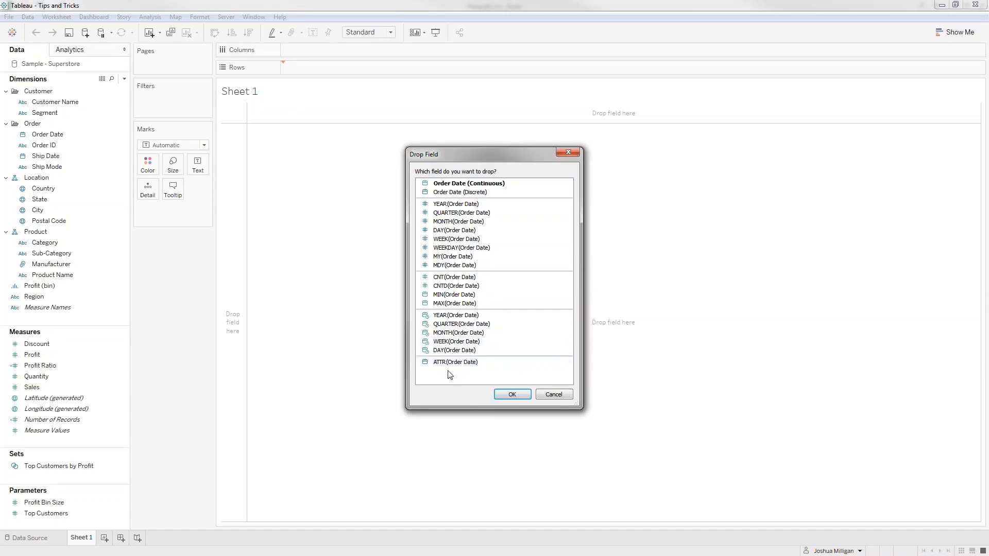
double_click(453, 192)
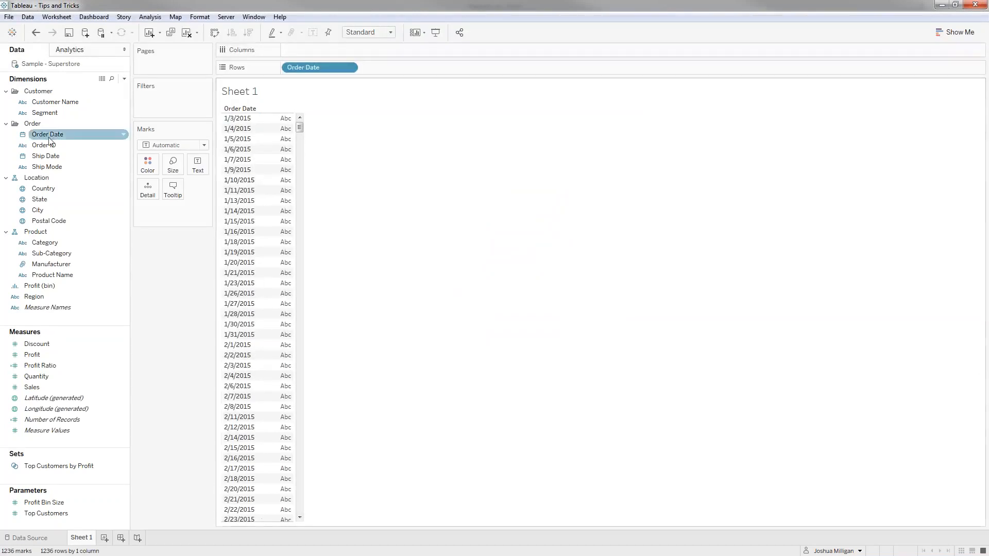
drag(35, 147, 395, 69)
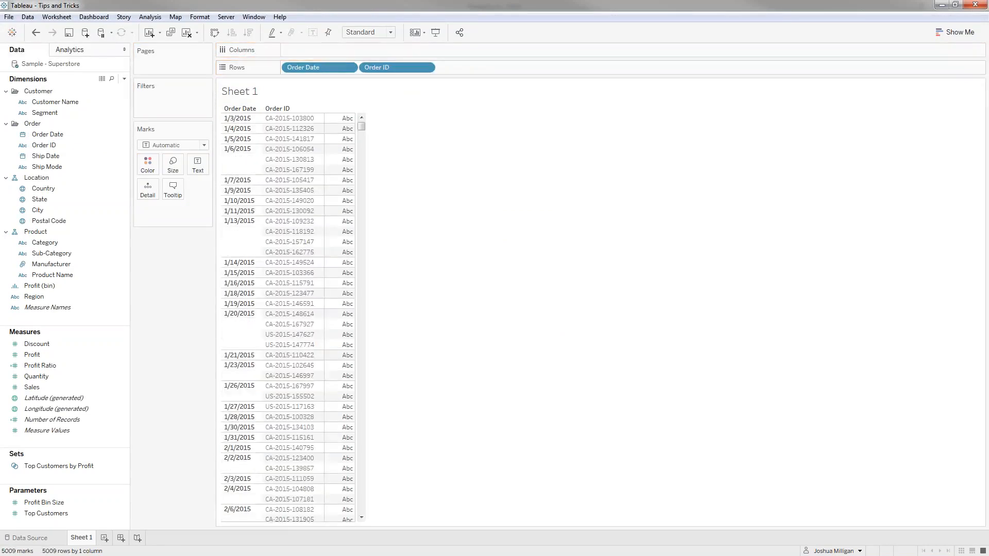
drag(65, 105, 493, 71)
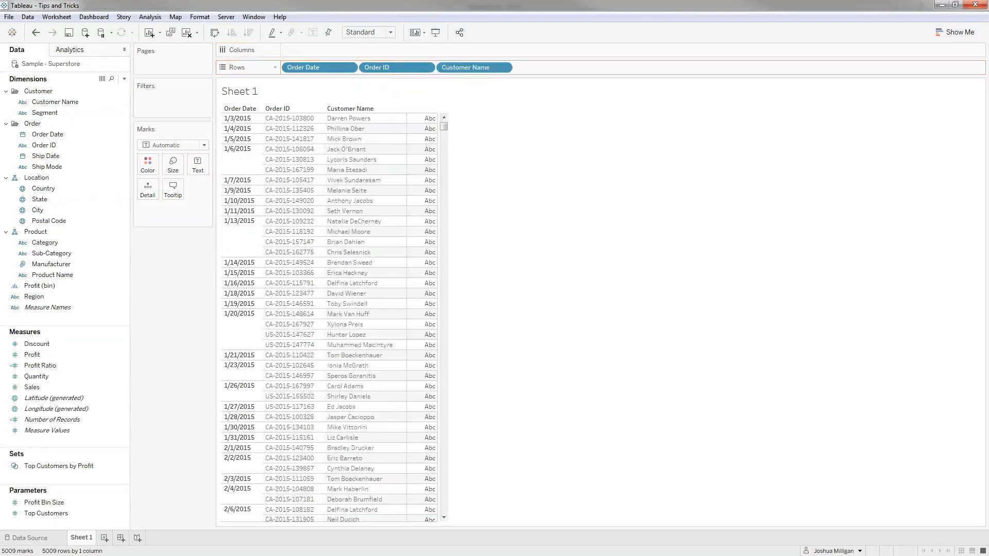
drag(52, 274, 580, 70)
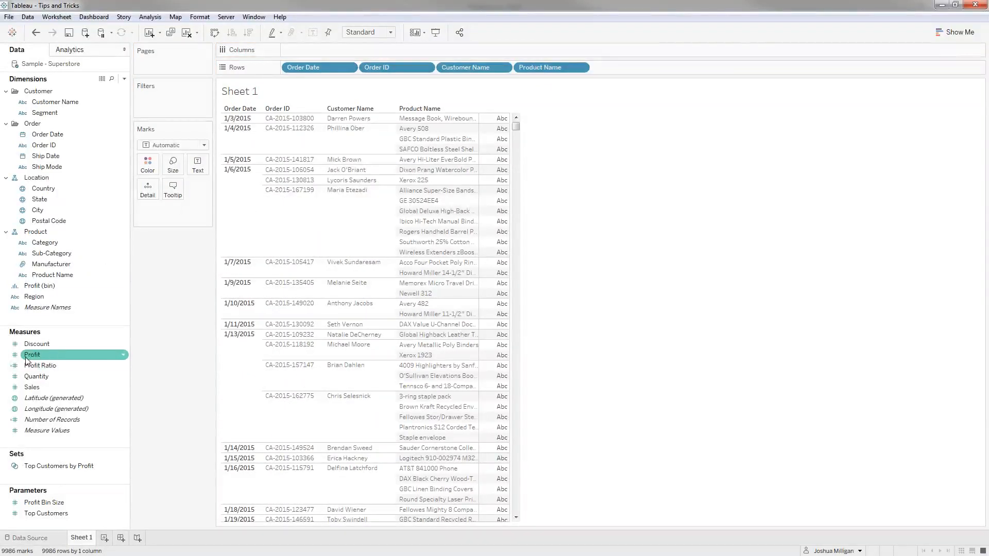
Step: Show Sales, Profit and Discount as measure columns in the table, in that order
drag(26, 366, 487, 162)
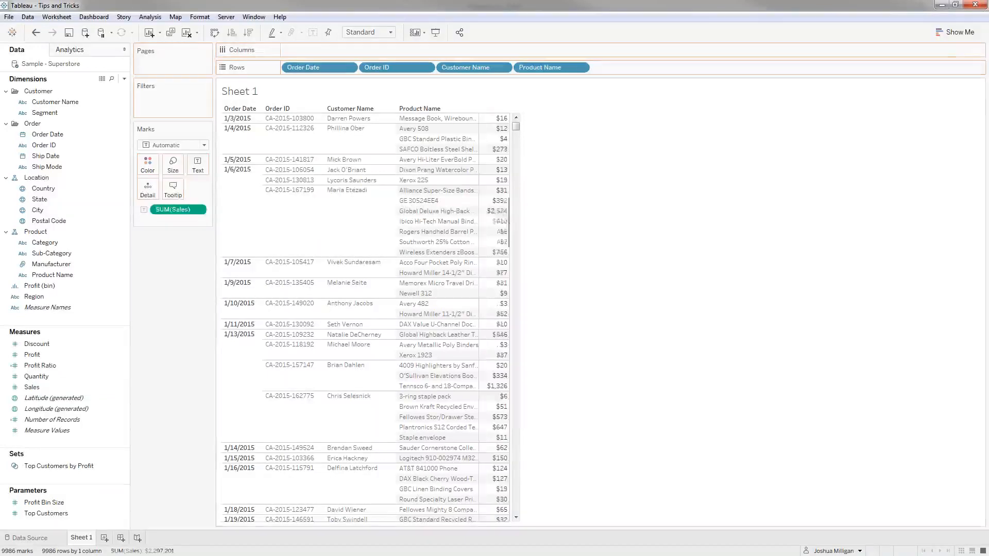
click(32, 359)
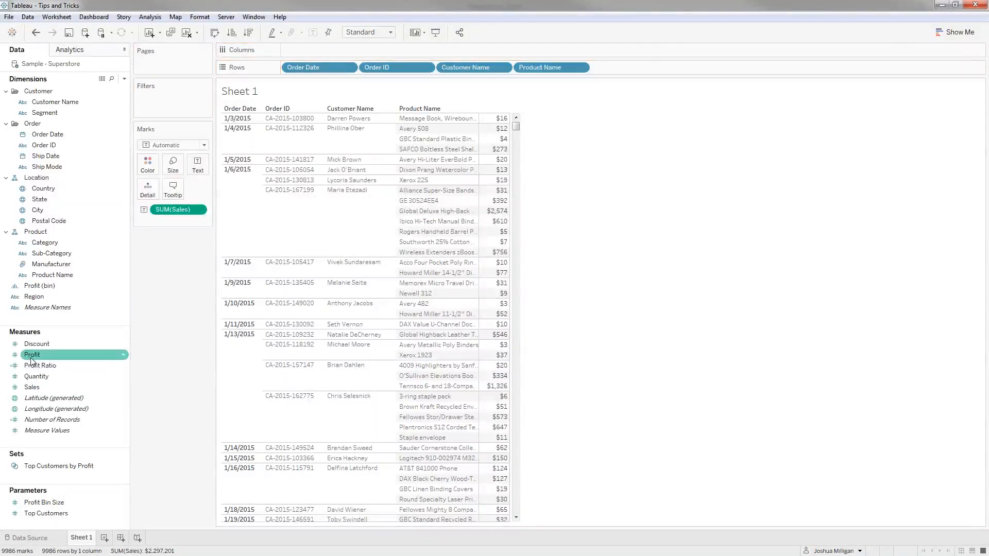
drag(29, 361, 493, 179)
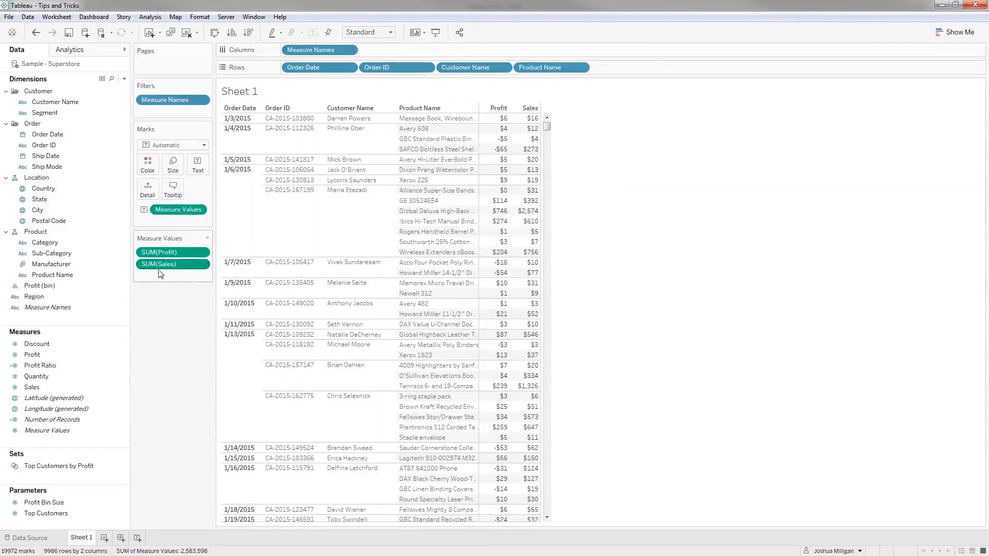
mouse_move(504, 181)
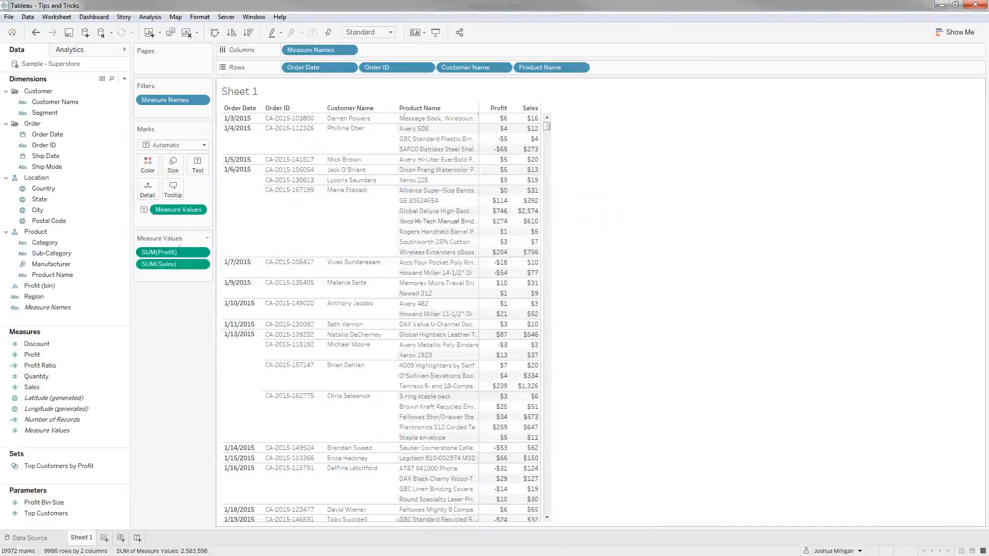
drag(169, 253, 172, 276)
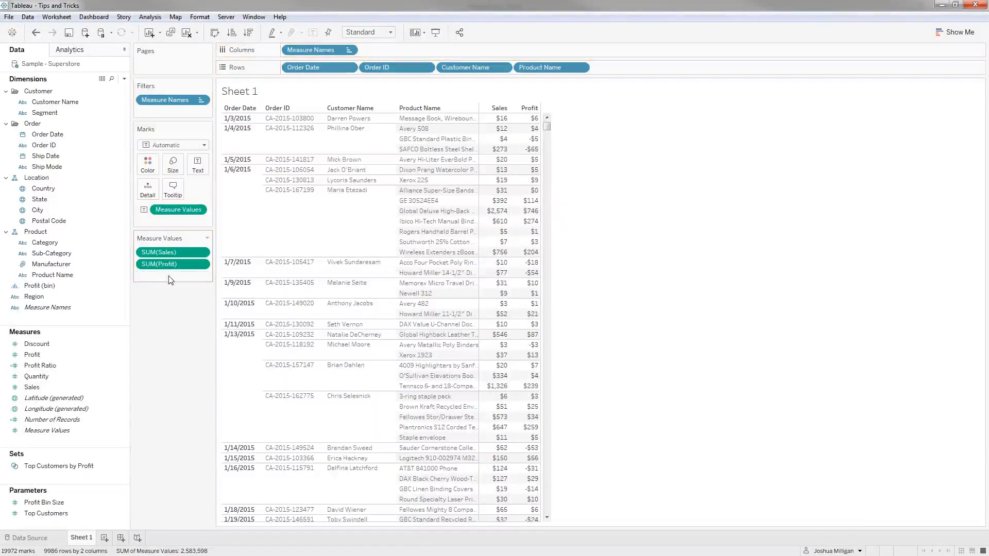
drag(36, 343, 171, 278)
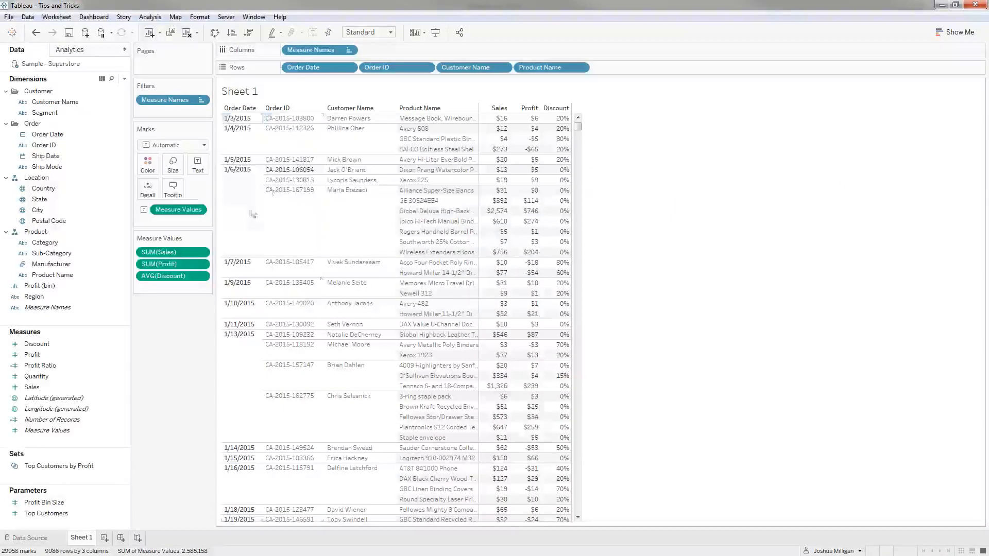
Step: Try sorting the products by Sales in descending and ascending order, and clear the sort
mouse_move(534, 397)
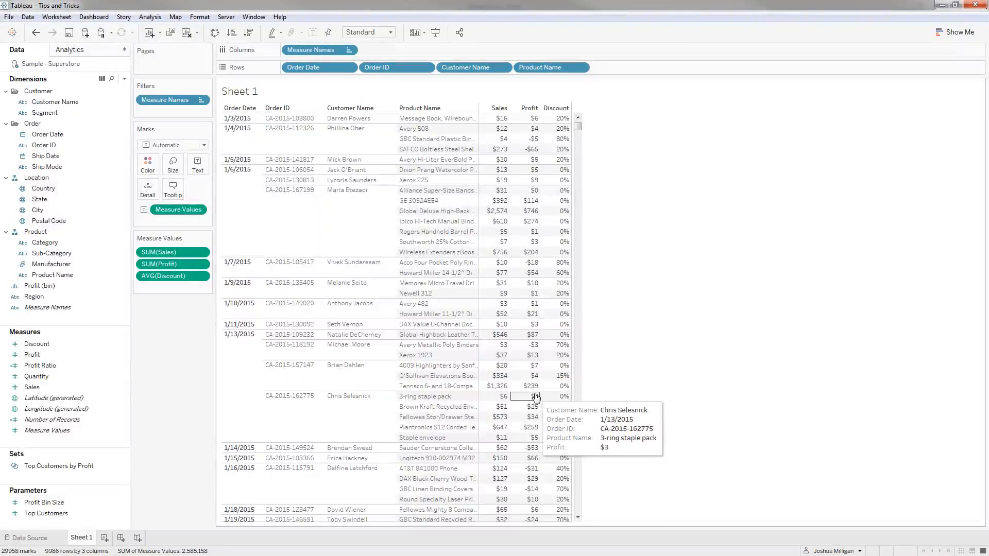
mouse_move(553, 234)
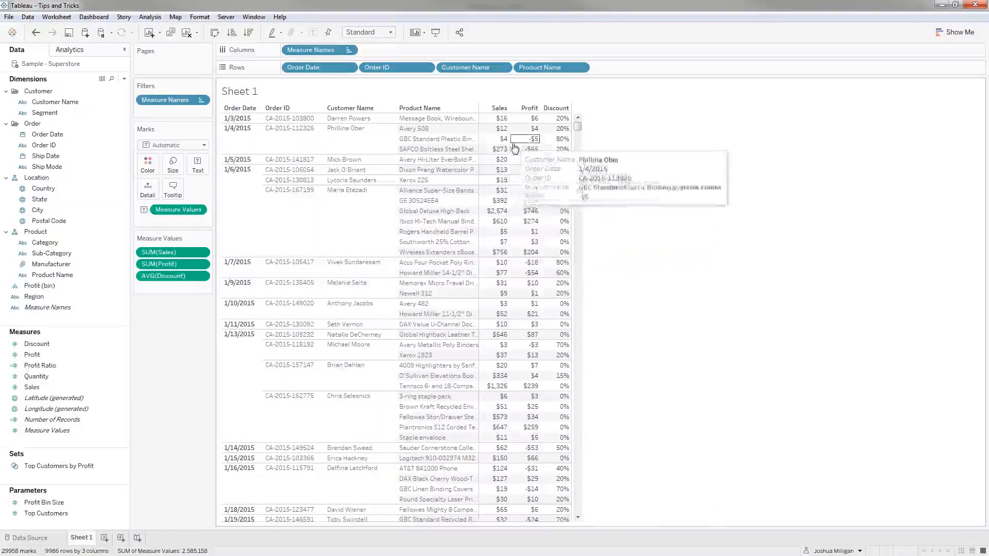
mouse_move(506, 111)
click(504, 109)
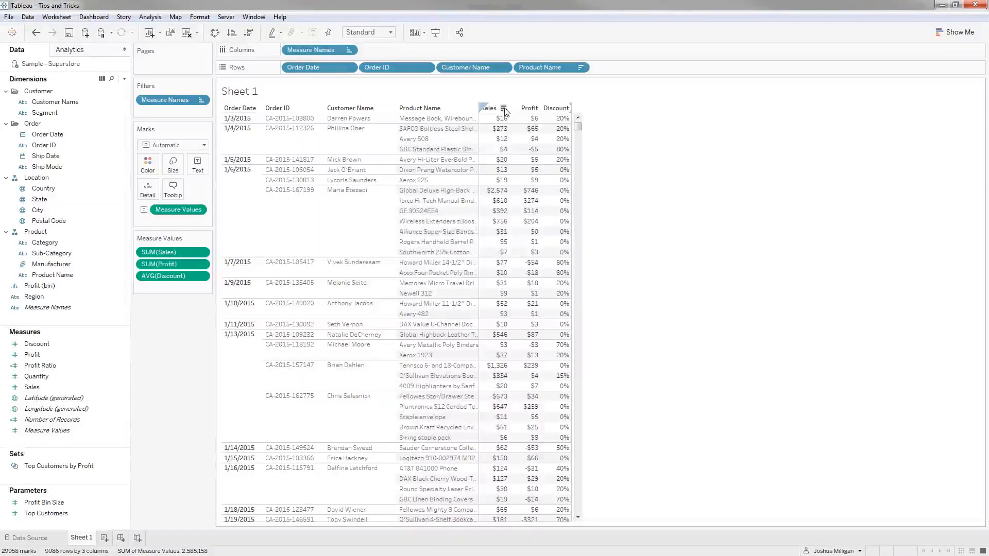
click(504, 109)
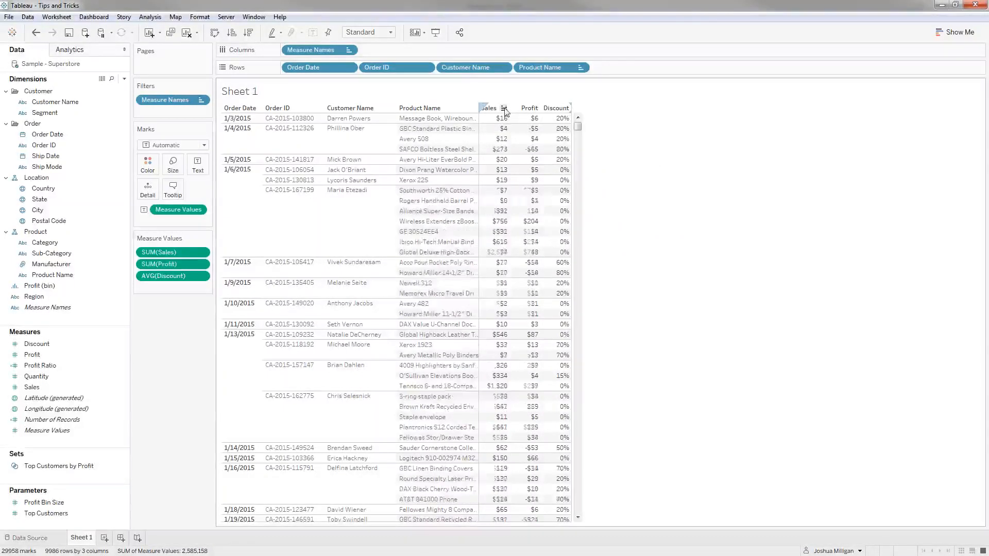
click(504, 109)
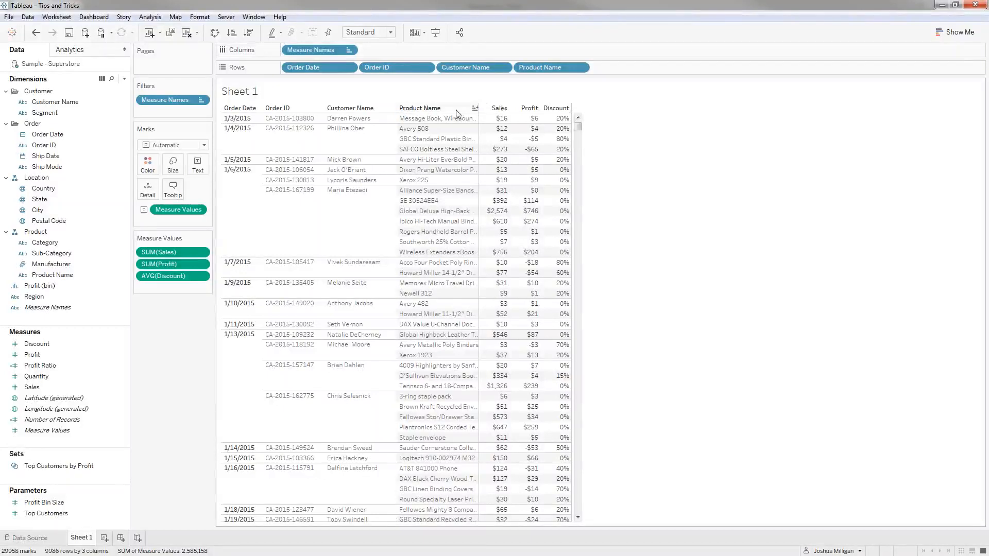
Step: Try sorting the products by Sales descending and by Profit in both directions, and clear the sort
click(504, 109)
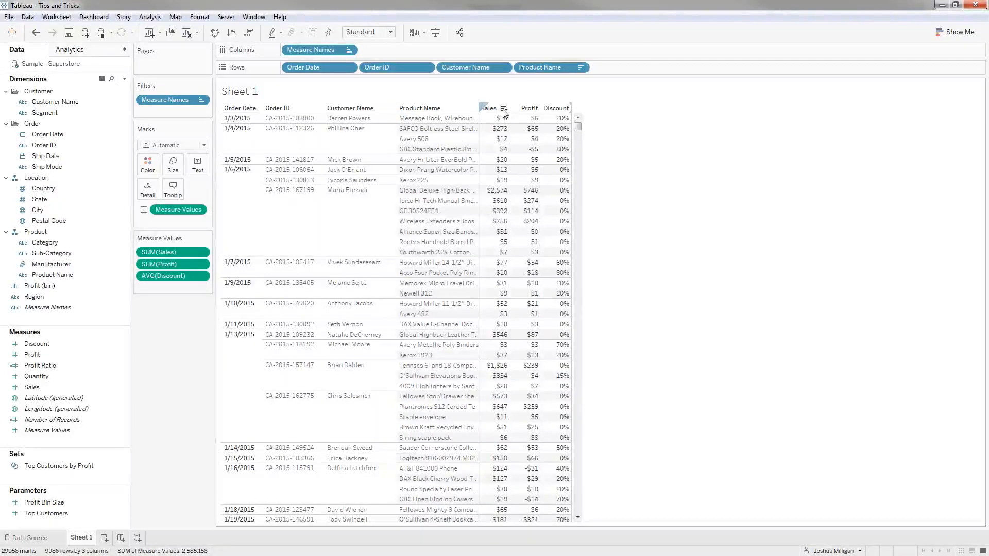
click(536, 110)
click(536, 109)
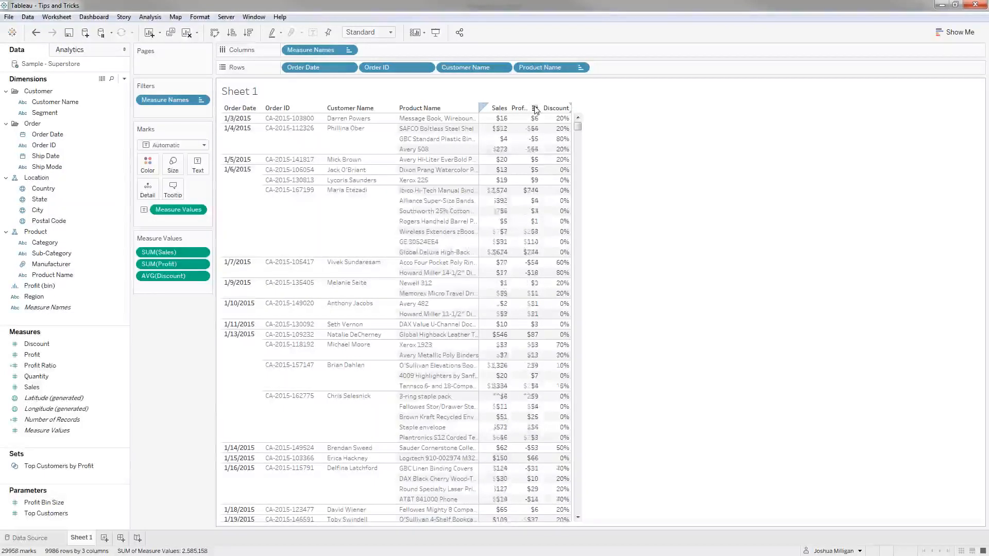
click(536, 109)
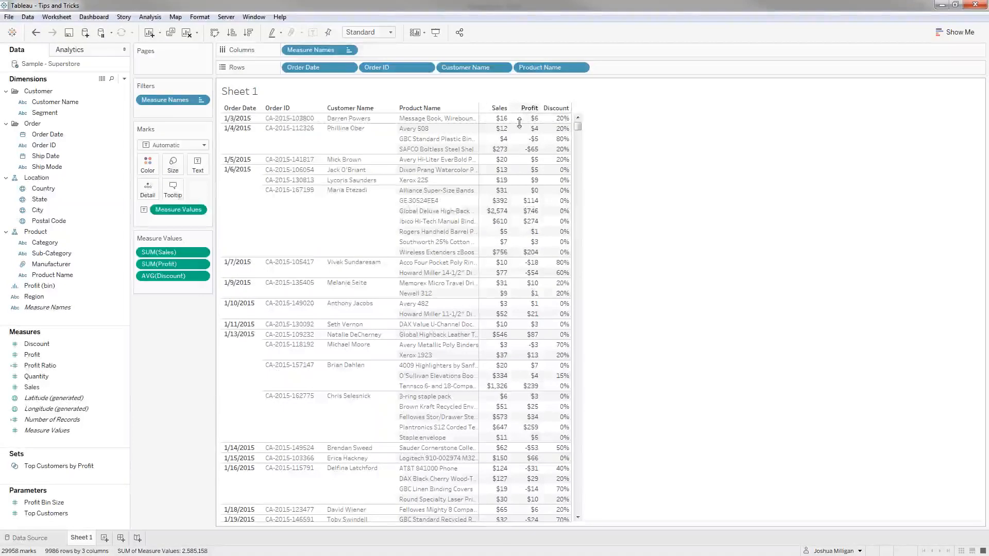
Step: Increase the height of the table's header row and widen the Product Name column to fit longer names
drag(519, 122, 519, 133)
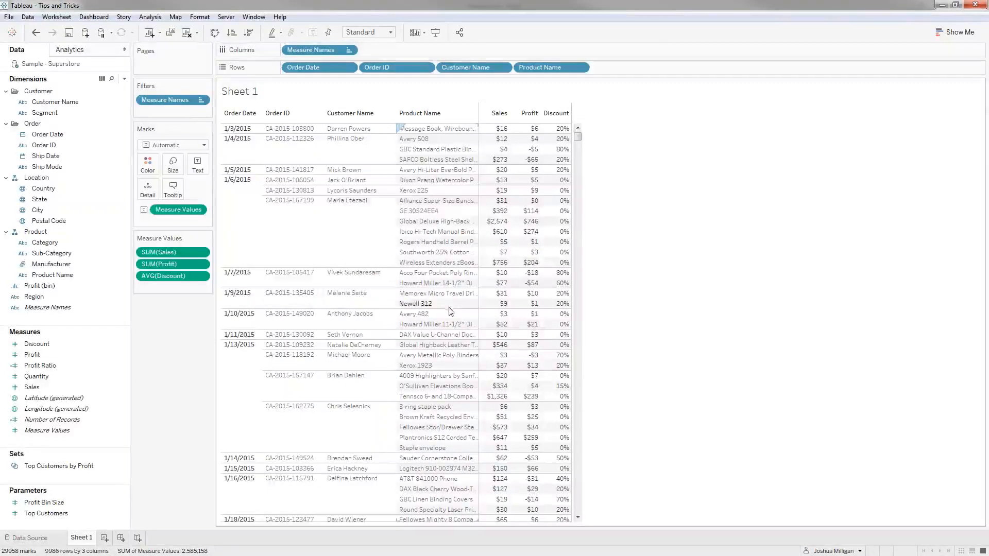
drag(479, 214, 561, 213)
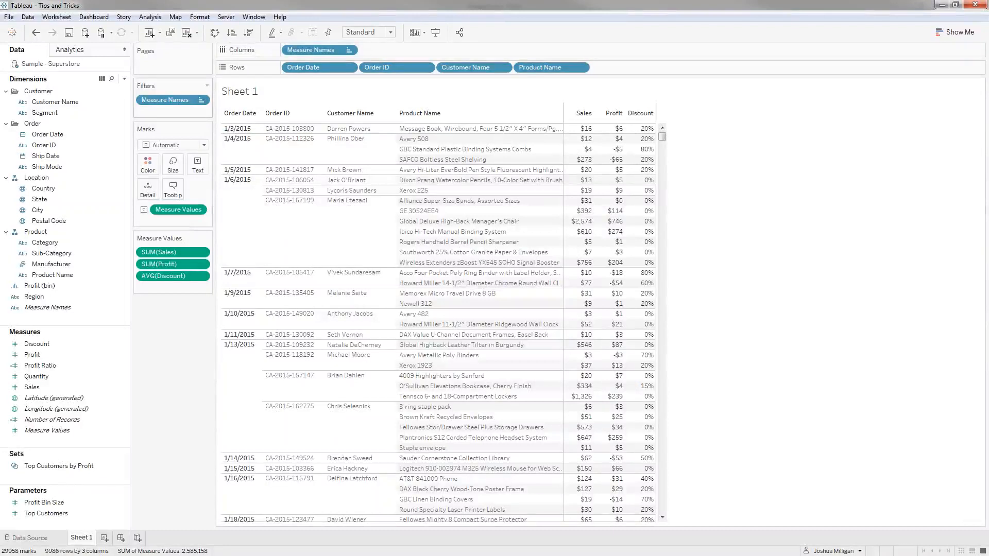
Step: Set up a new parameter named Sort Options with the Integer data type and a list of allowable values
click(125, 80)
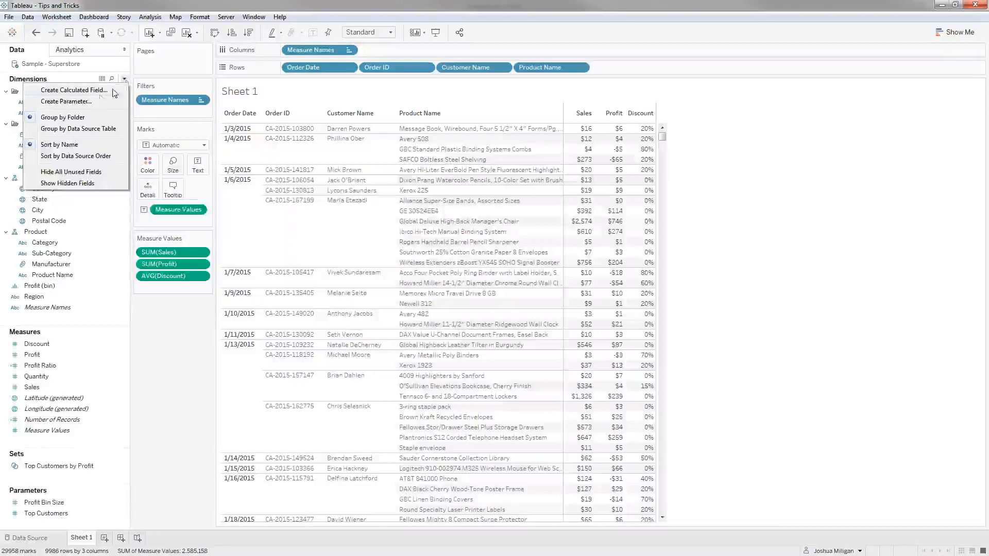
click(73, 103)
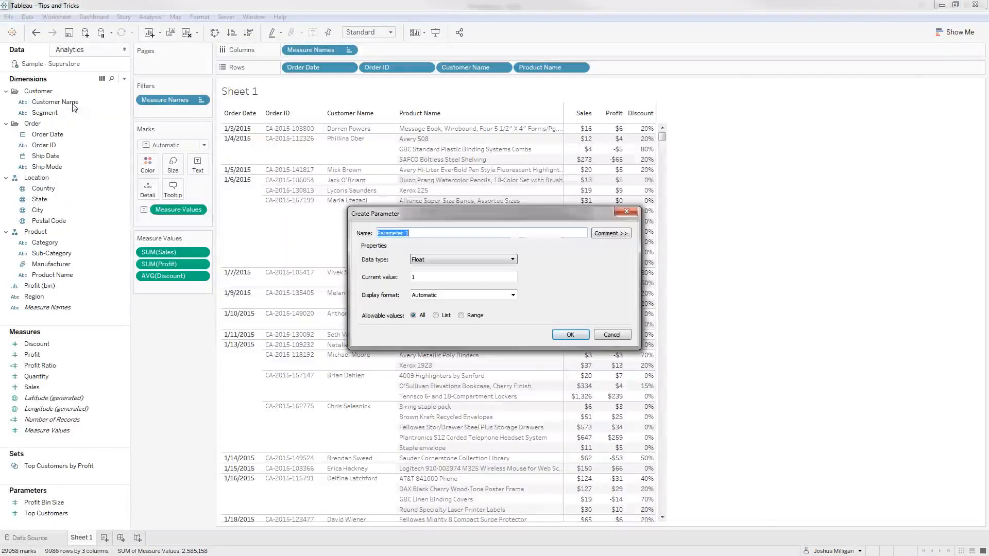
text(Sort Options)
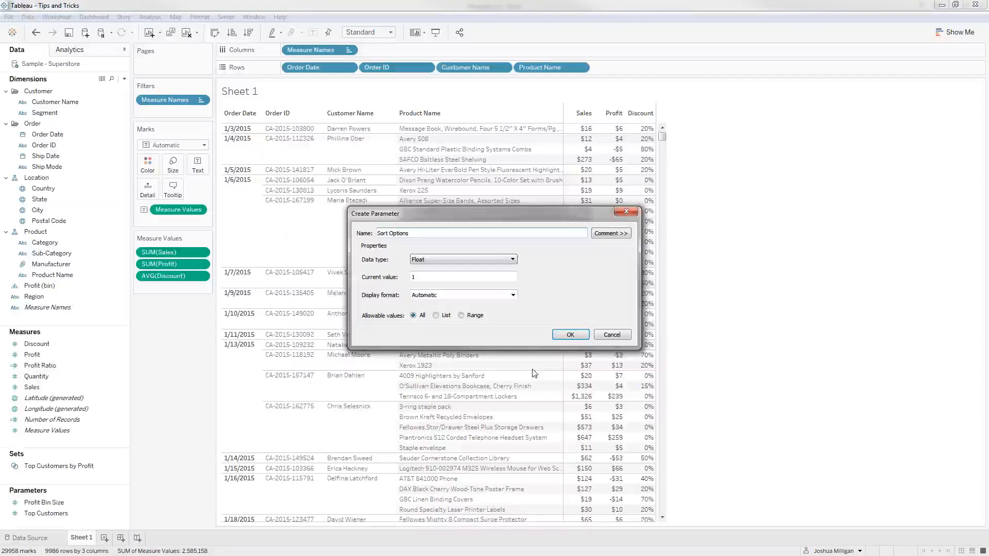
click(488, 259)
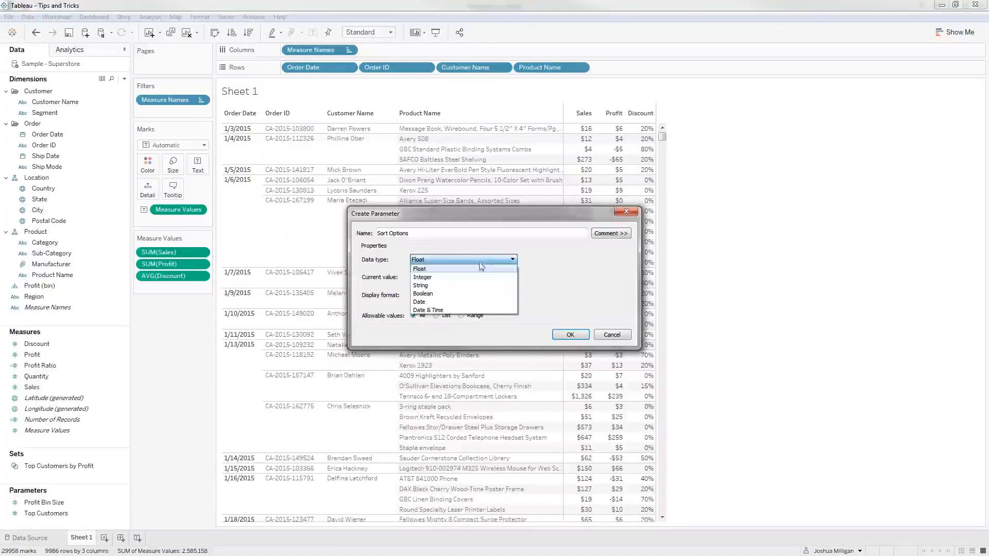
click(432, 278)
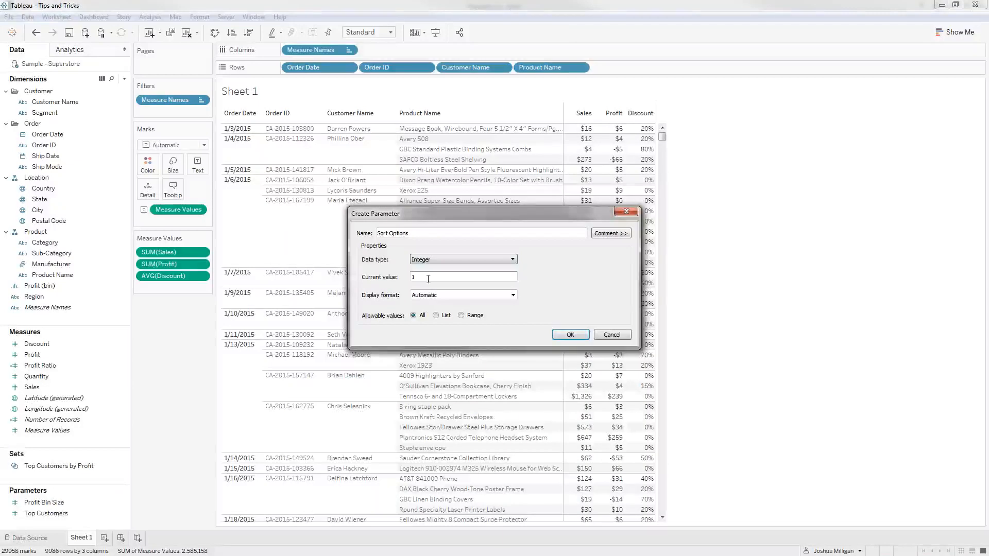
click(435, 316)
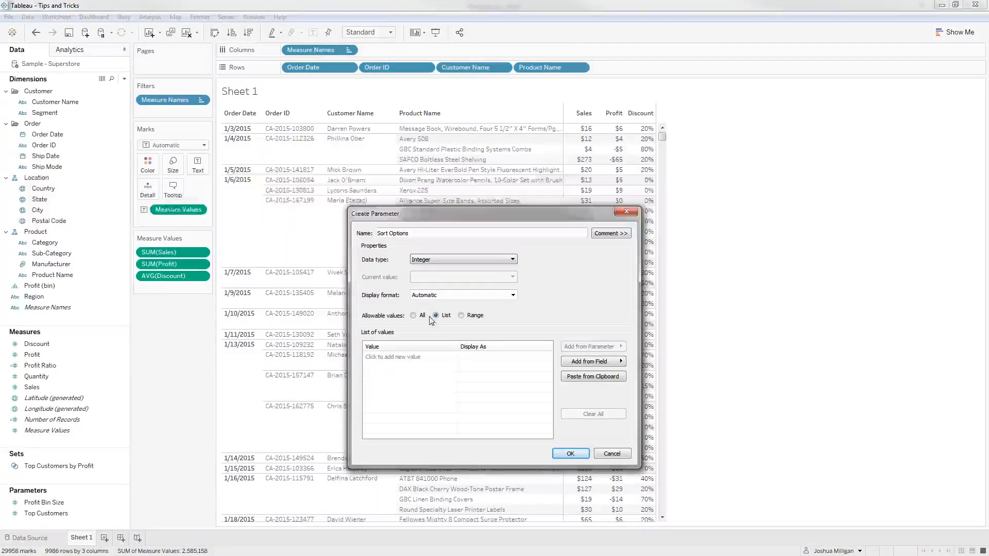
Step: Add value 1 displayed as Sales (Desc) and value 2 displayed as Sales (Asc) to the parameter's list of values
click(431, 358)
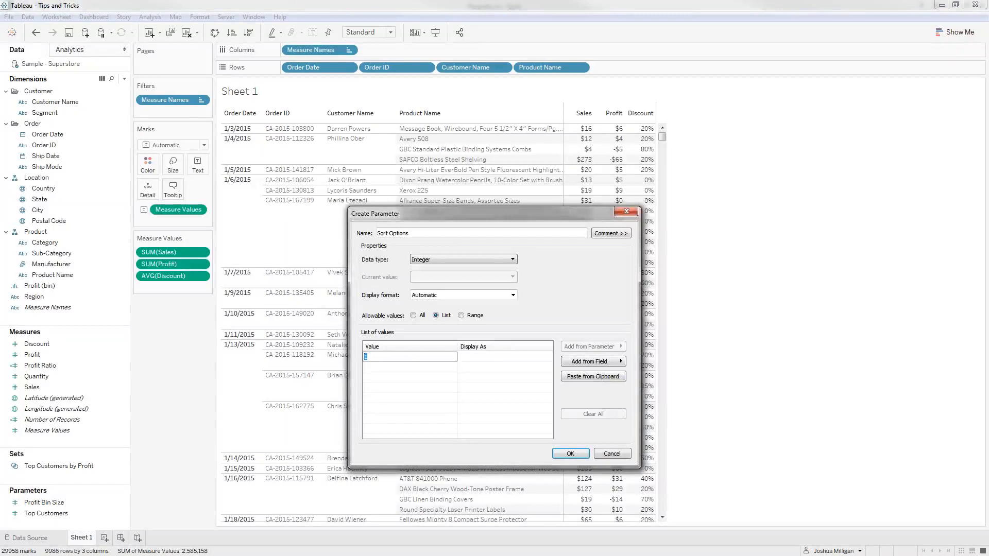
click(493, 358)
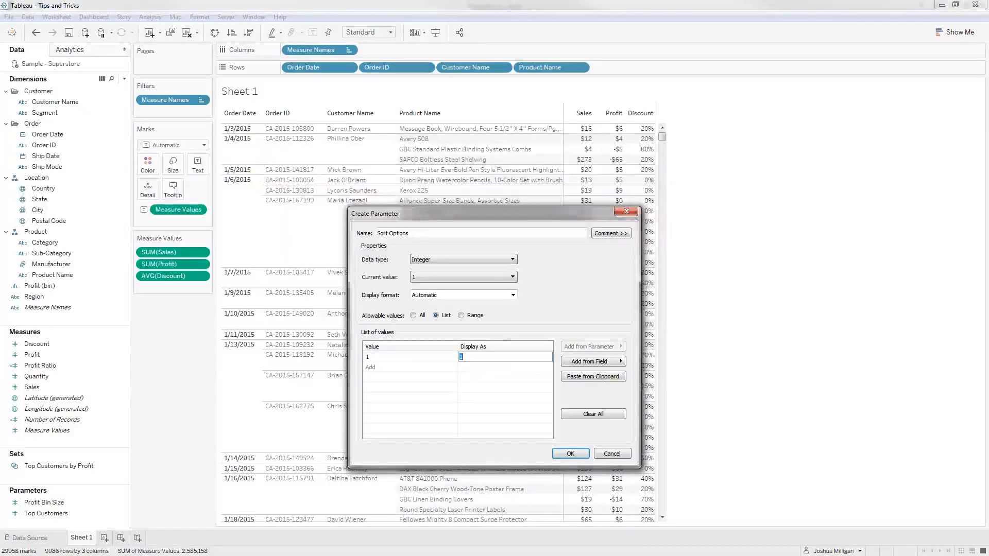
text(Sales (Desc)
click(405, 368)
text(2)
key(Tab)
text(Sales ()
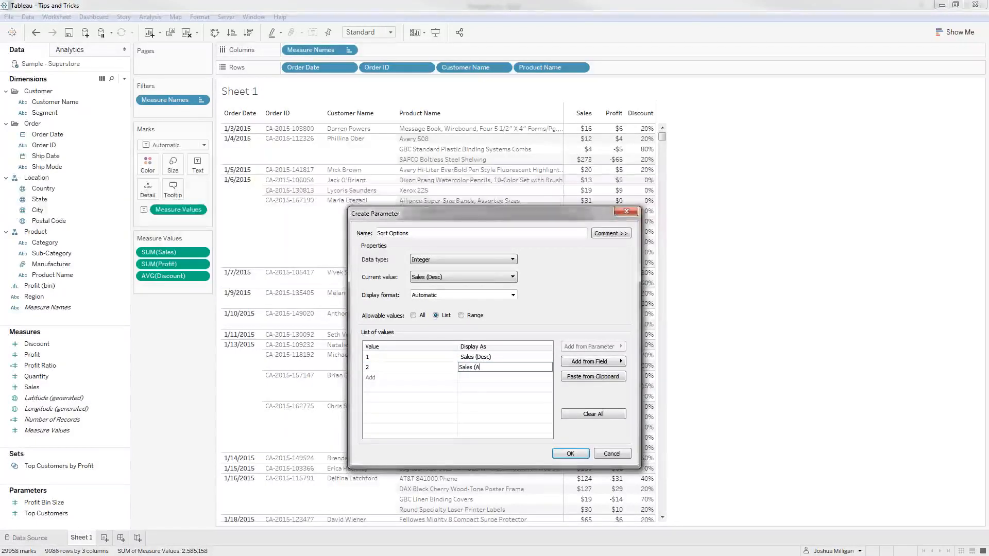
key(Return)
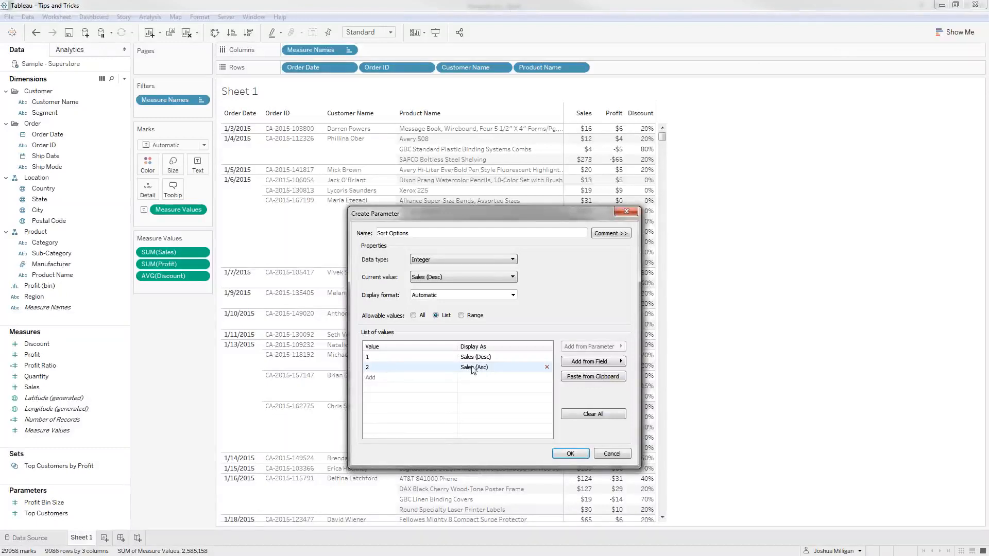
Step: Add value 3 displayed as Profit (Desc) to the parameter's list of values
click(383, 378)
text(3)
key(Tab)
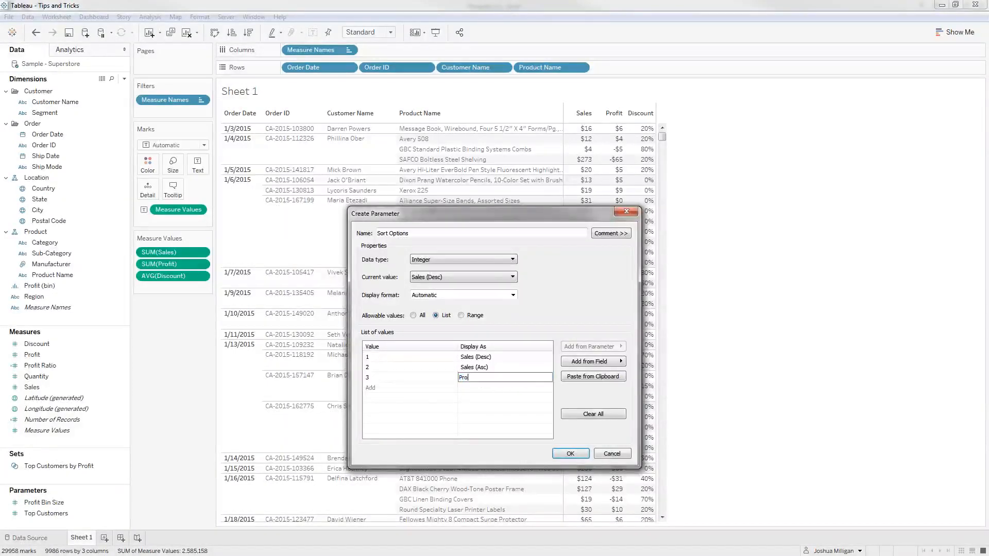
text(Profit (Desc)
Step: Add value 4 displayed as Date (oldest to newest) to the parameter's list of values
click(407, 389)
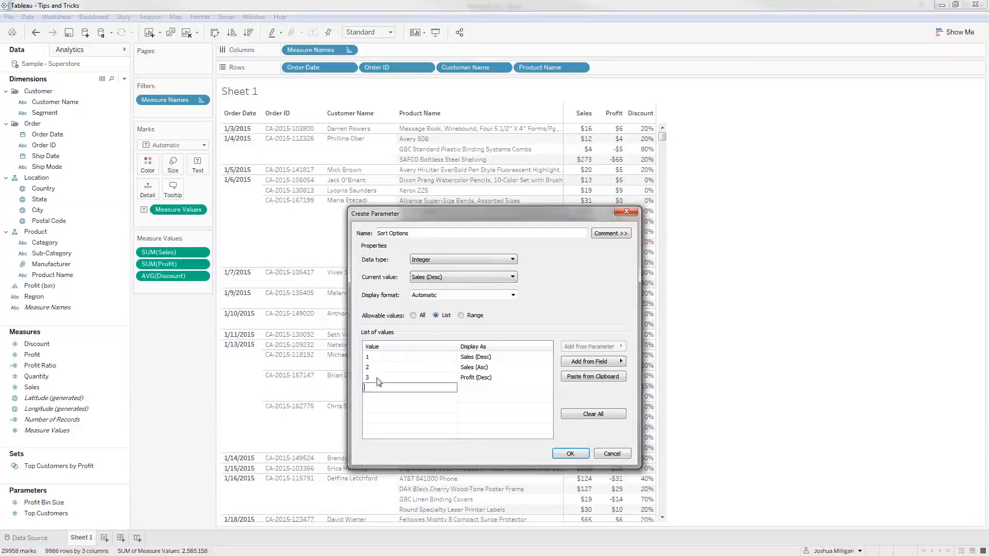
key(Return)
click(474, 388)
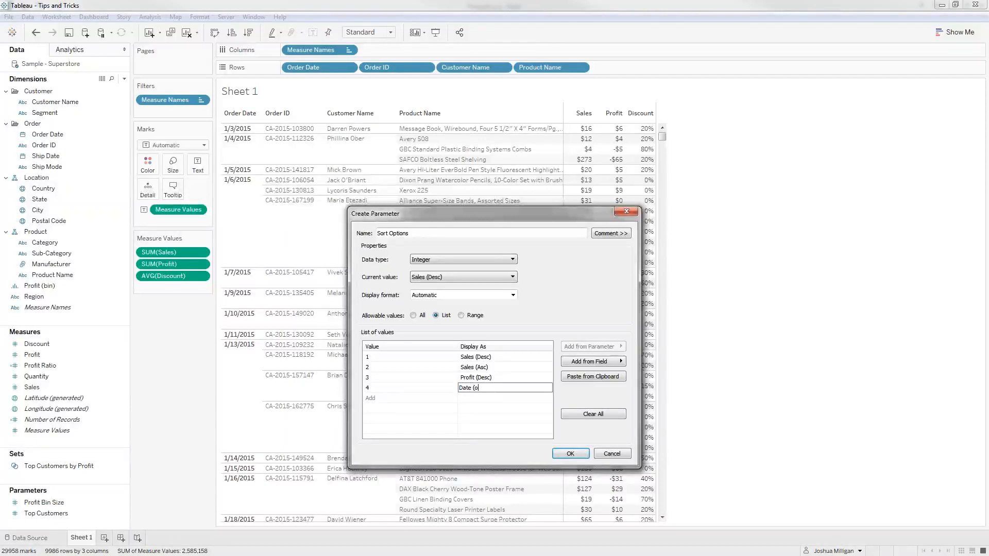
text(Date (oldest to k)
key(BackSpace)
text(newest)
key(Return)
Step: Add value 5 displayed as Date (newest to oldest) to the parameter's list of values
text(5)
key(Return)
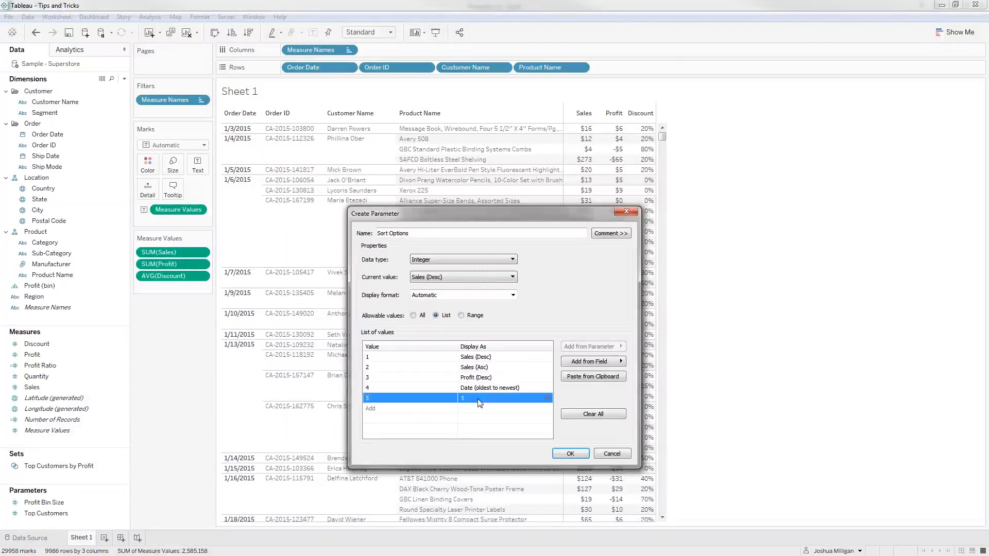
text(D)
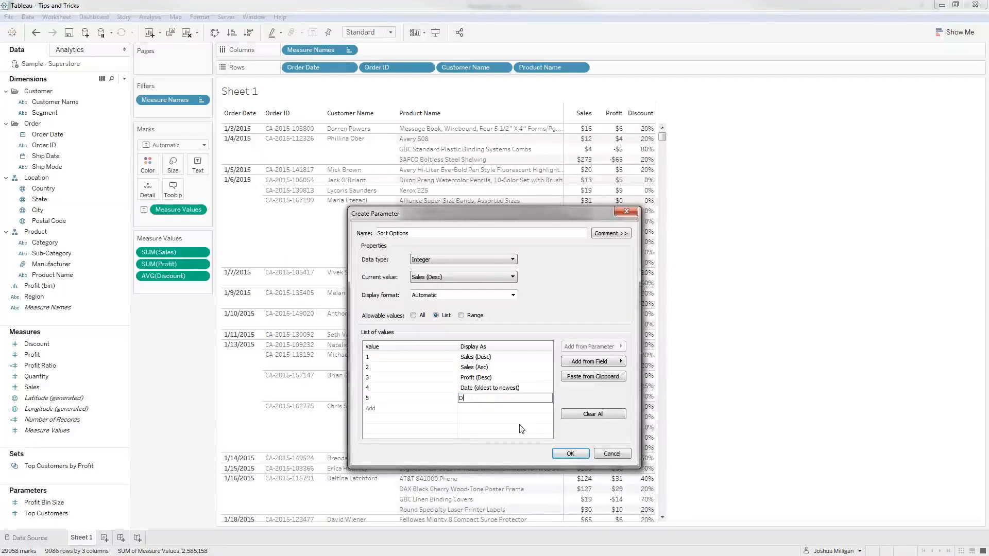
text(ate (newest to oldest))
click(447, 431)
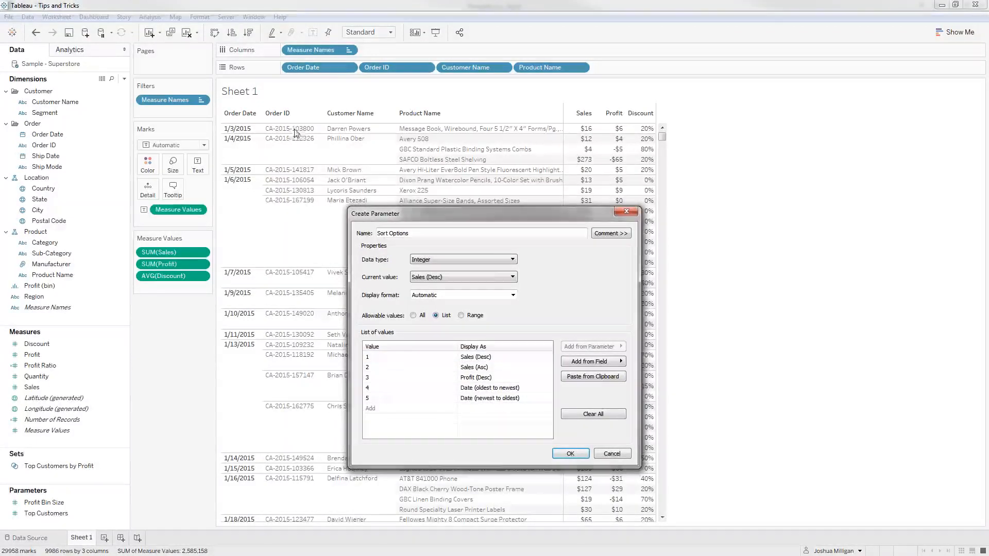
Step: Add value 6 displayed as Customer Name to the parameter's list of values
click(373, 408)
text(6)
click(474, 412)
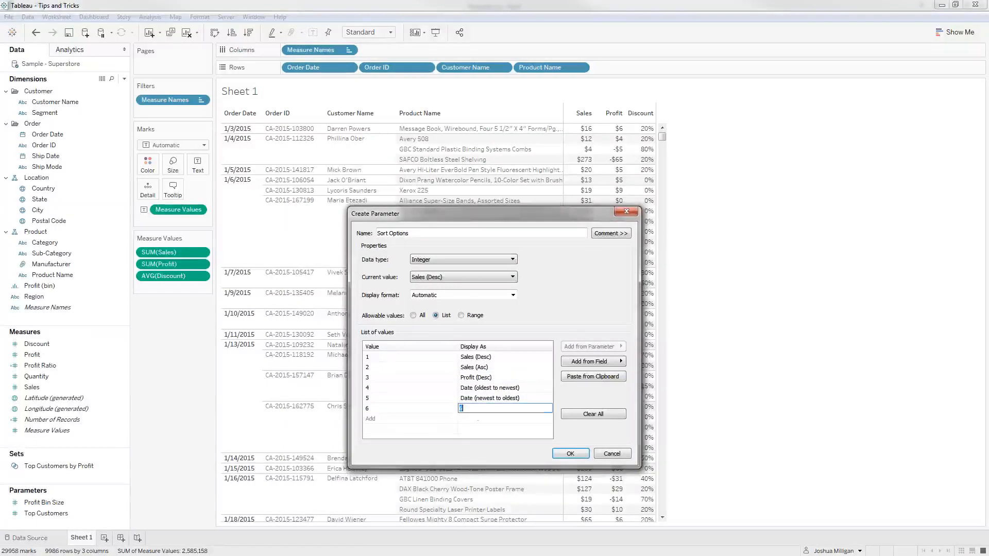
text(Customer Name)
key(Return)
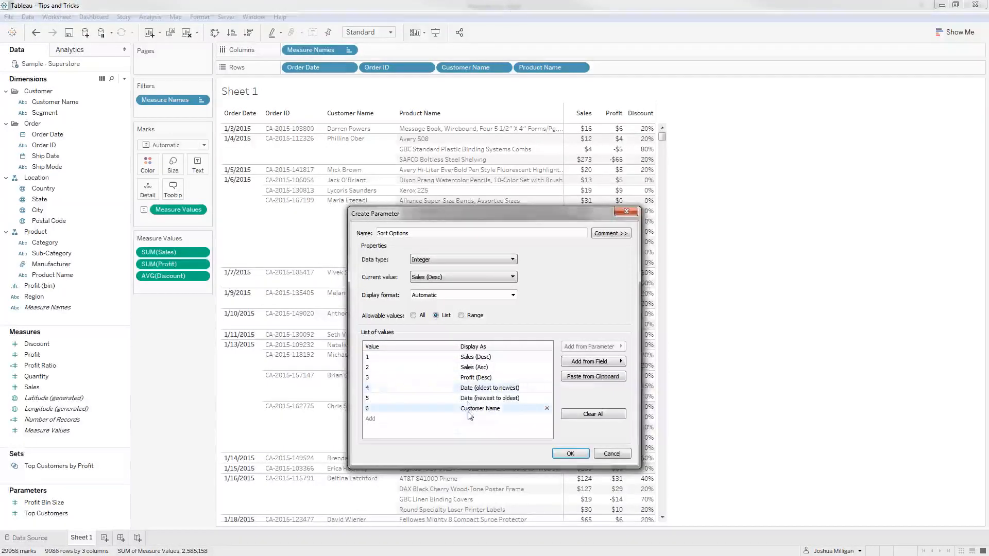
key(Return)
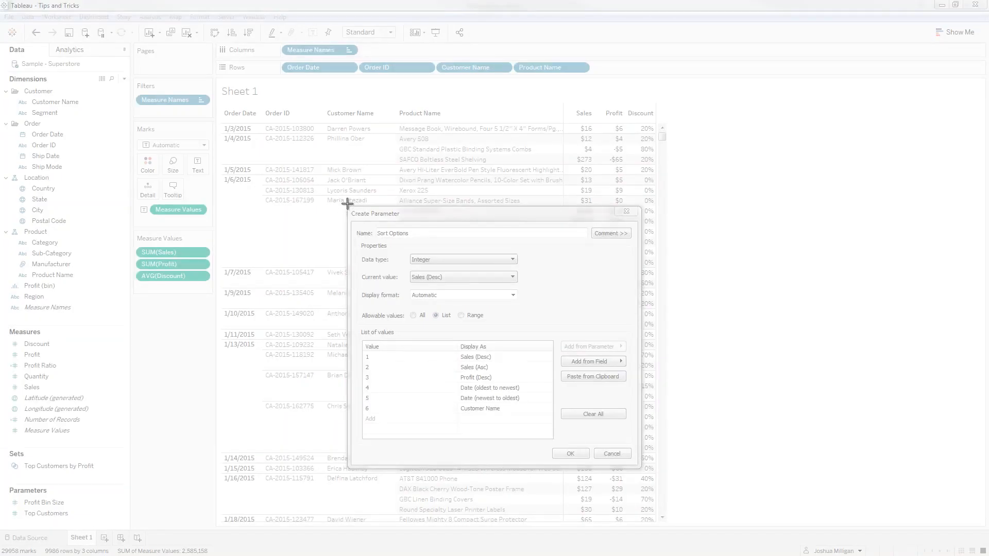
Step: Capture the Create Parameter dialog with the Snipping Tool for reference, and save the Sort Options parameter
drag(346, 204, 641, 468)
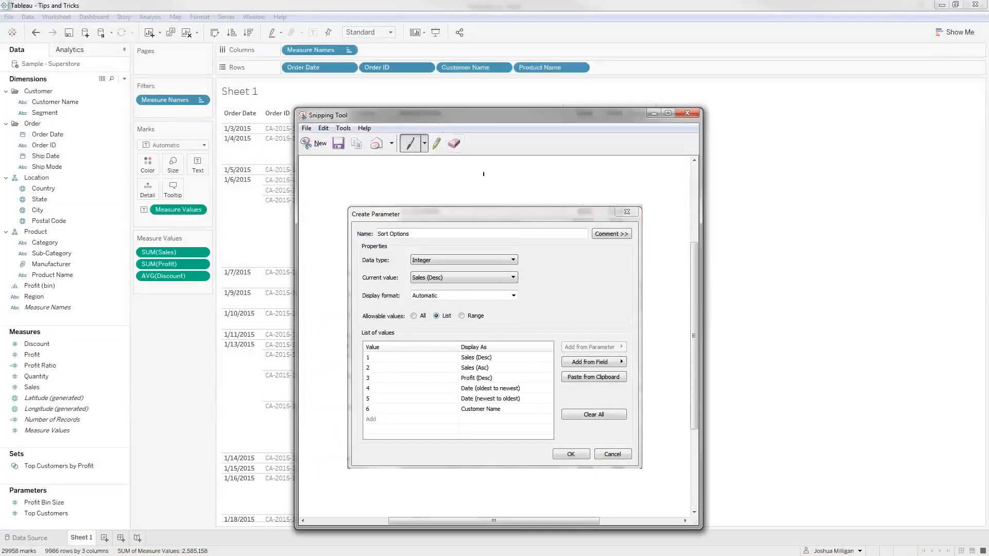
drag(437, 115, 817, 129)
drag(982, 135, 988, 98)
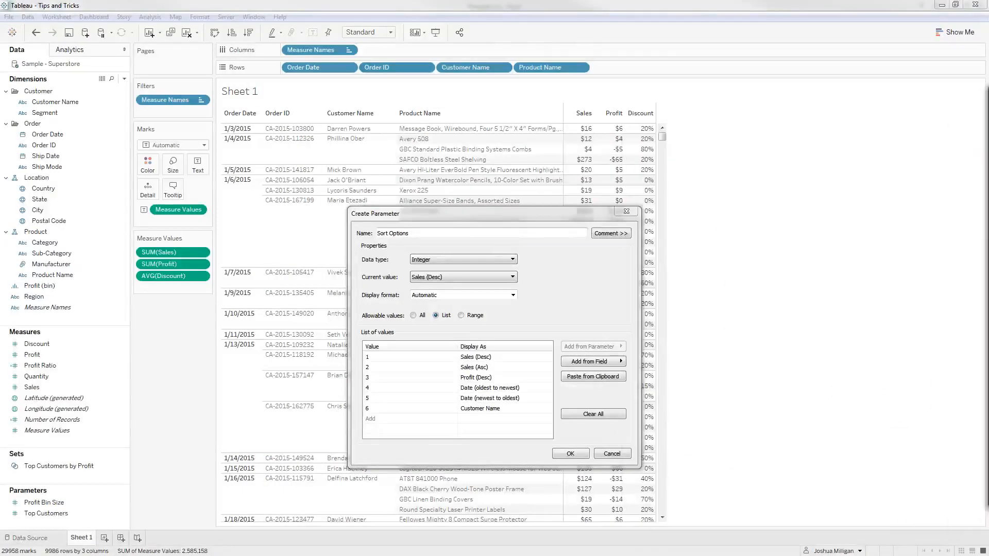
click(570, 453)
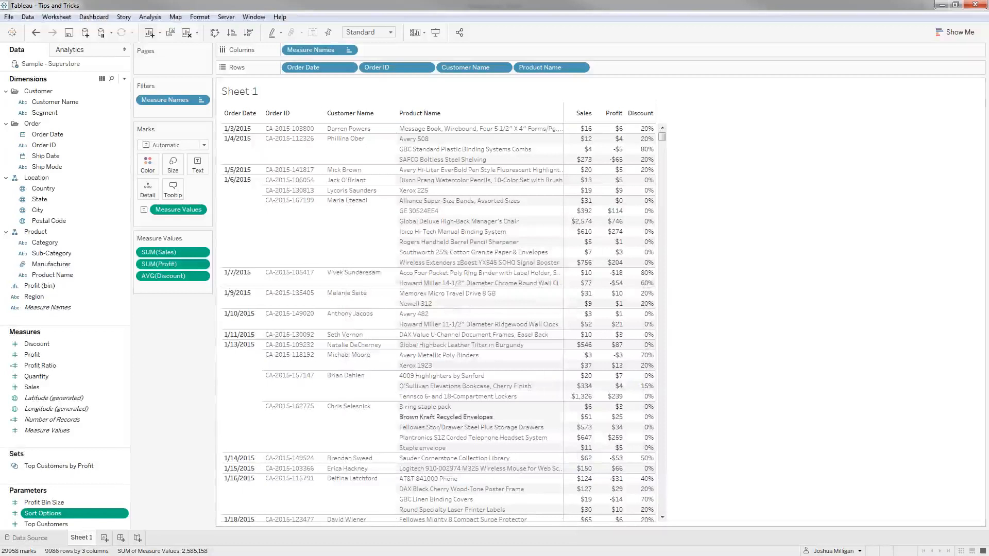
Step: Create a calculated field named Sort from the Sort Options parameter and start its formula with CASE [Sort Options]
right_click(91, 515)
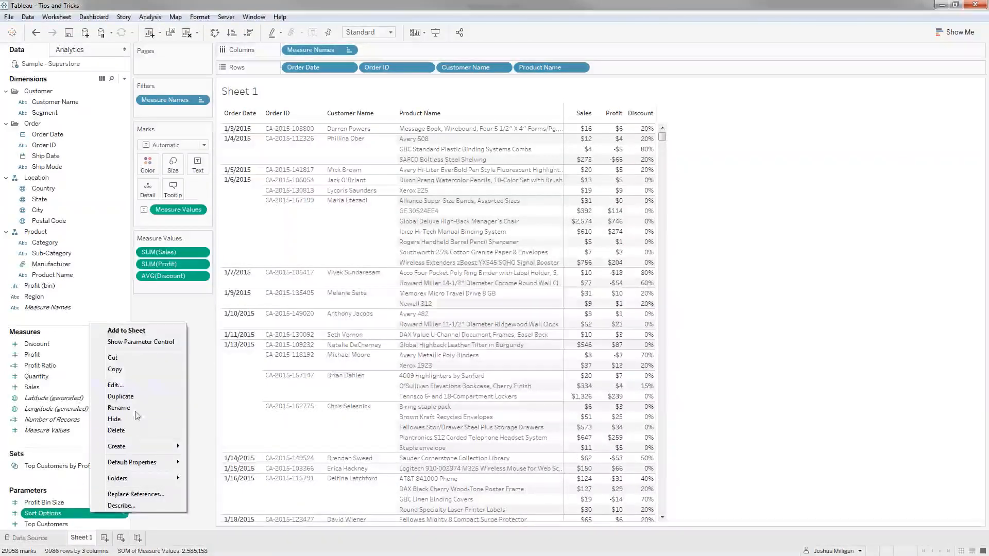
mouse_move(170, 446)
click(227, 449)
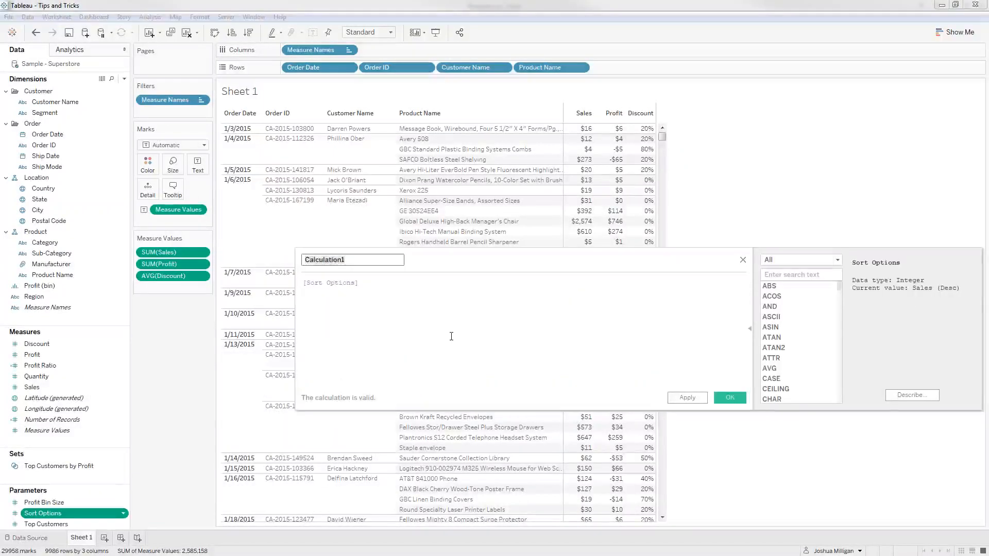
text(Sort)
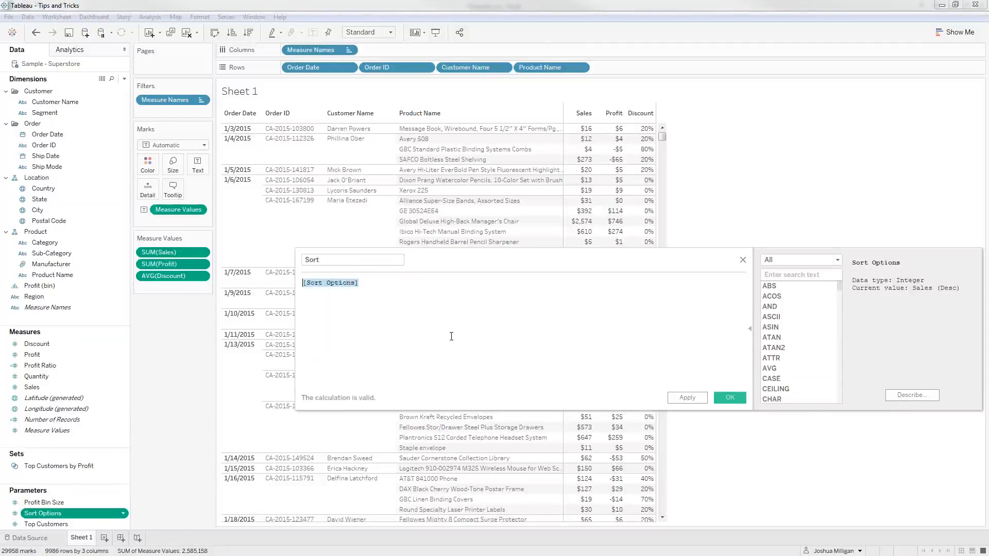
key(Tab)
text(CASE)
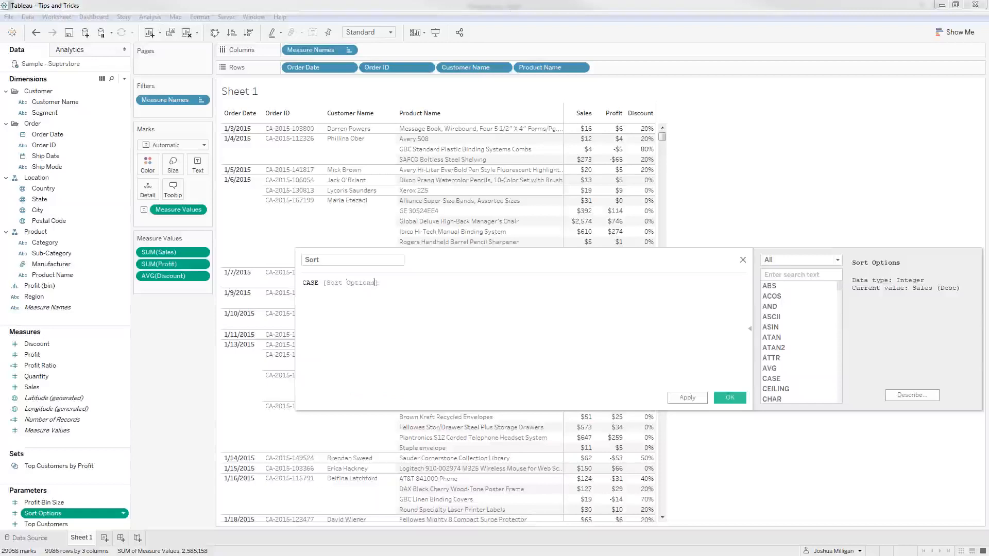
Step: Add a WHEN 1 line to the Sort formula that ranks SUM(Sales) with the 'desc' option
key(Return)
text(WHEN 1)
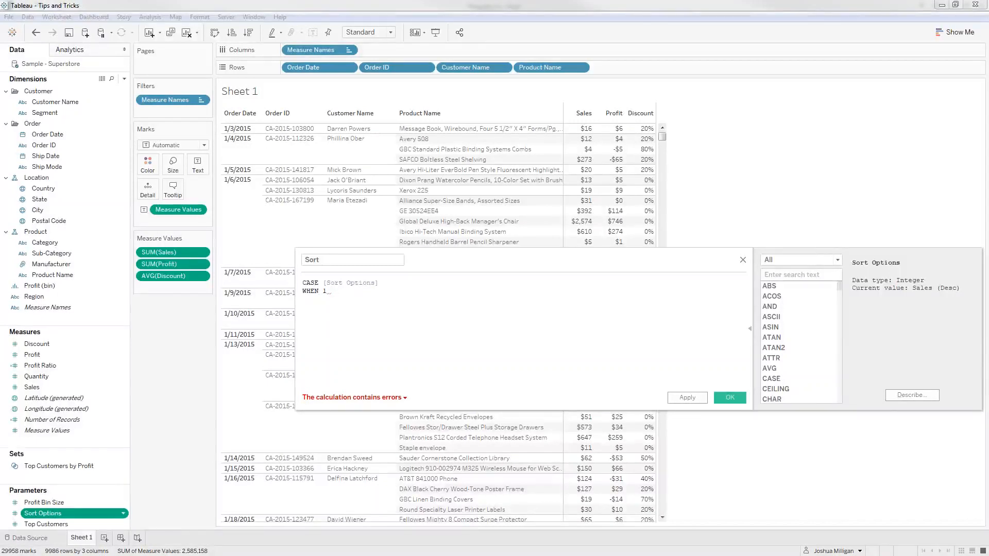
text(RANK()
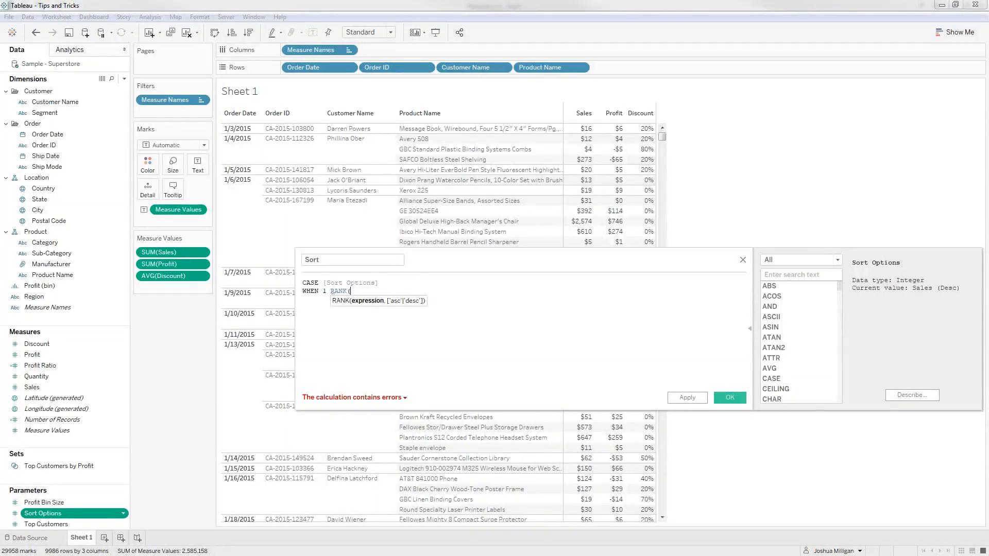
text(SUM(Sales), 'desc'))
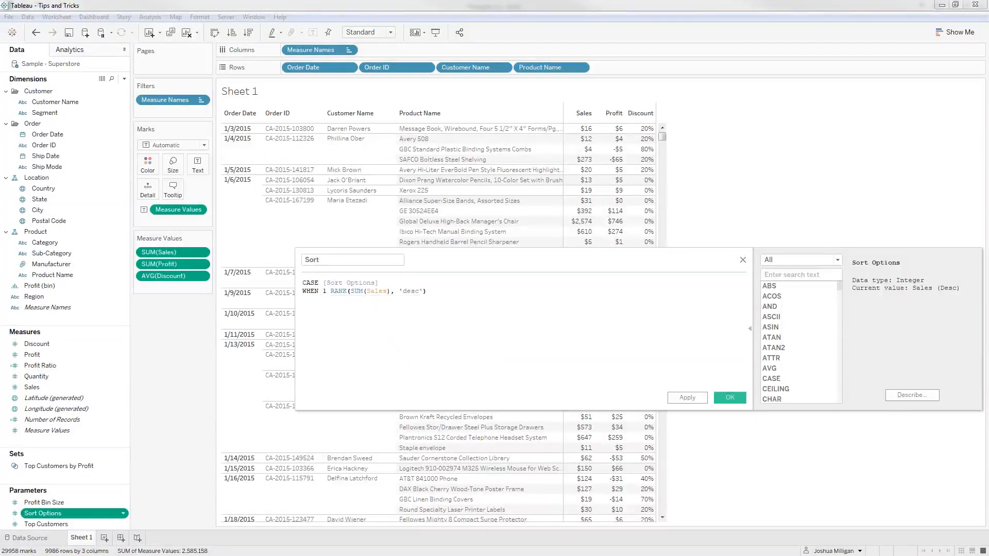
key(shift+Home)
key(End)
text())
Step: Duplicate the WHEN 1 line and change the copy to WHEN 2 with the 'asc' ranking option
key(shift+Home)
key(ctrl+c)
key(End)
key(Return)
key(ctrl+v)
click(327, 299)
key(BackSpace)
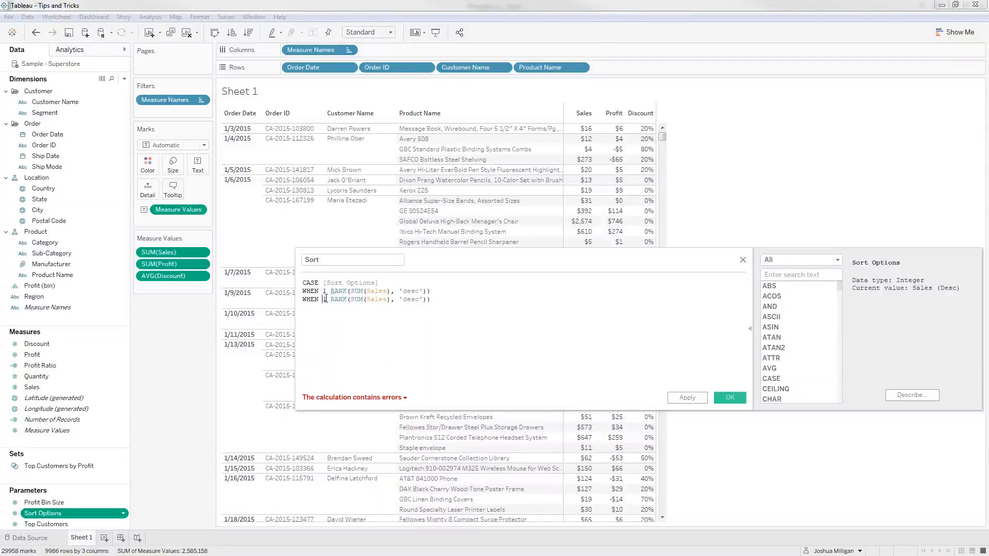
text(2)
click(417, 299)
key(BackSpace)
key(BackSpace)
key(BackSpace)
key(BackSpace)
text(asc)
Step: Insert THEN before RANK in both WHEN lines and remove the extra closing parenthesis from the WHEN 1 line
click(328, 291)
text(THEN)
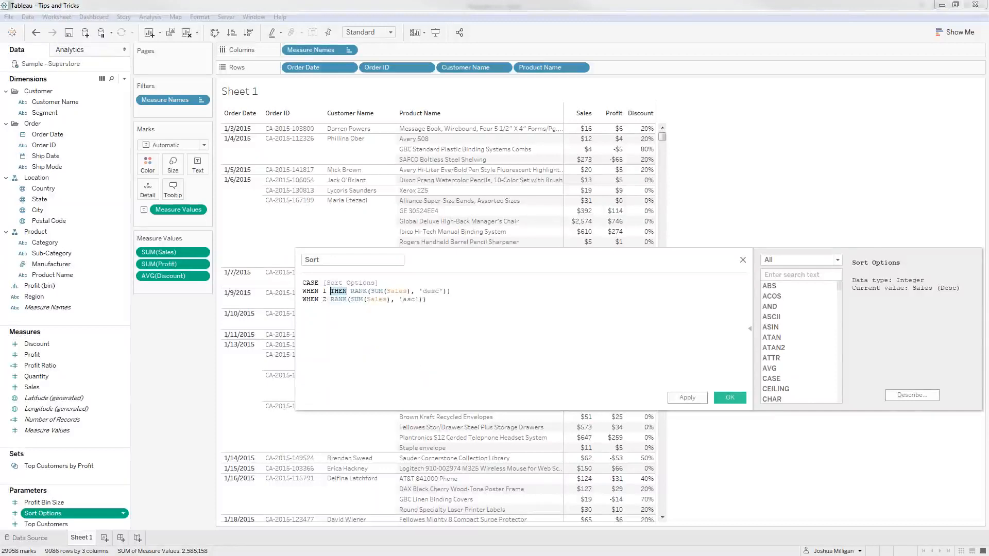
click(330, 299)
text(THEN)
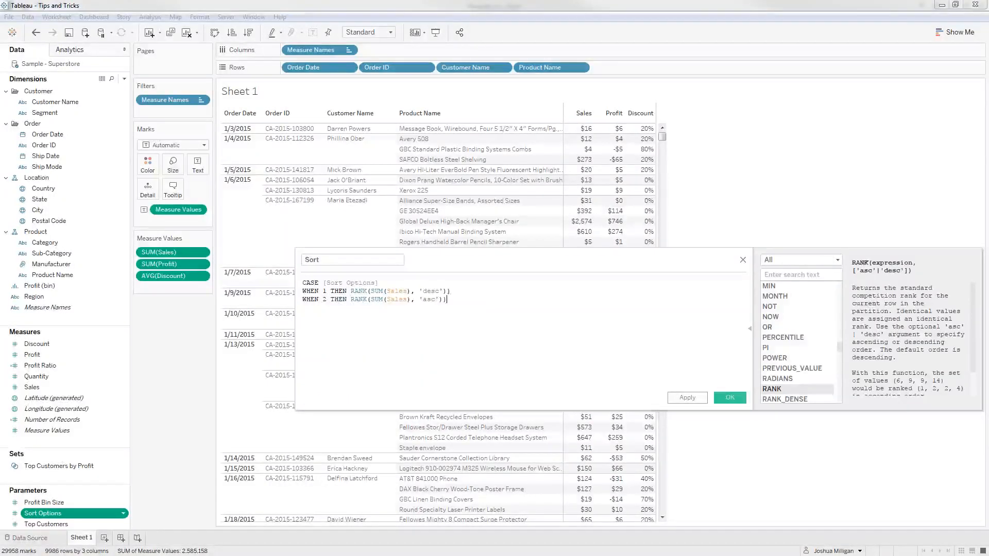
click(450, 291)
key(BackSpace)
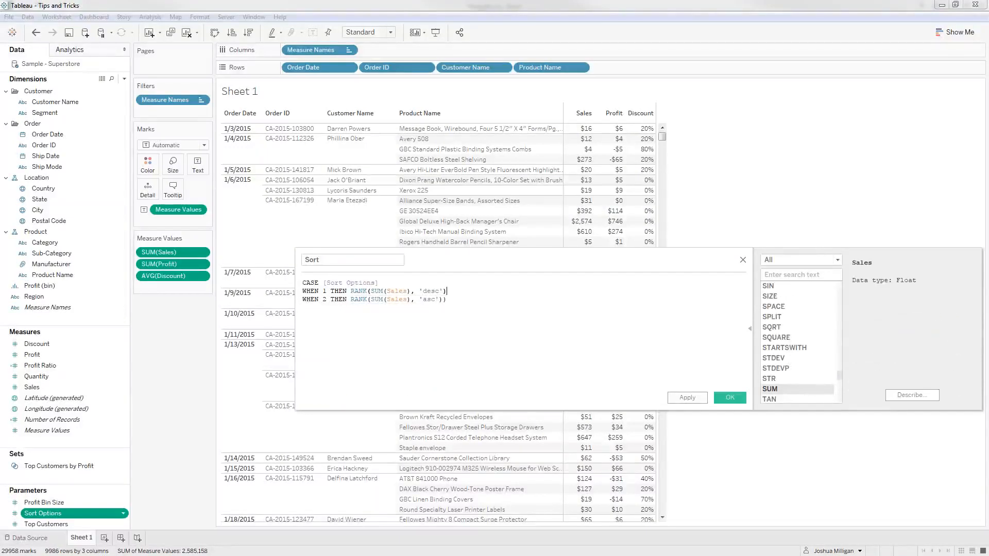
Step: Duplicate the WHEN 2 line and change the copy to WHEN 3, ranking SUM([Profit]) with the 'desc' option
click(446, 299)
key(shift+Home)
key(ctrl+c)
key(End)
key(Return)
key(ctrl+v)
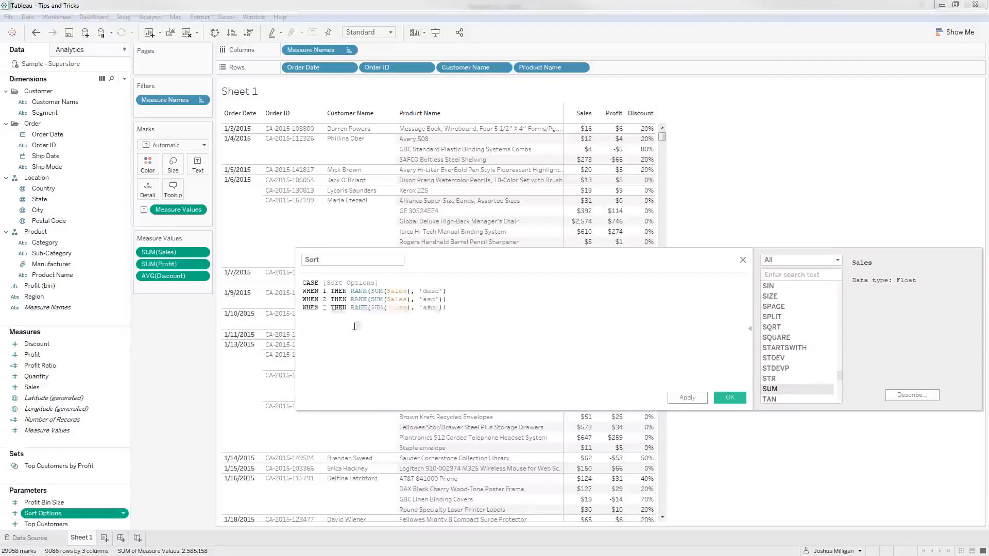
double_click(325, 307)
text(3)
double_click(397, 307)
text(Profi)
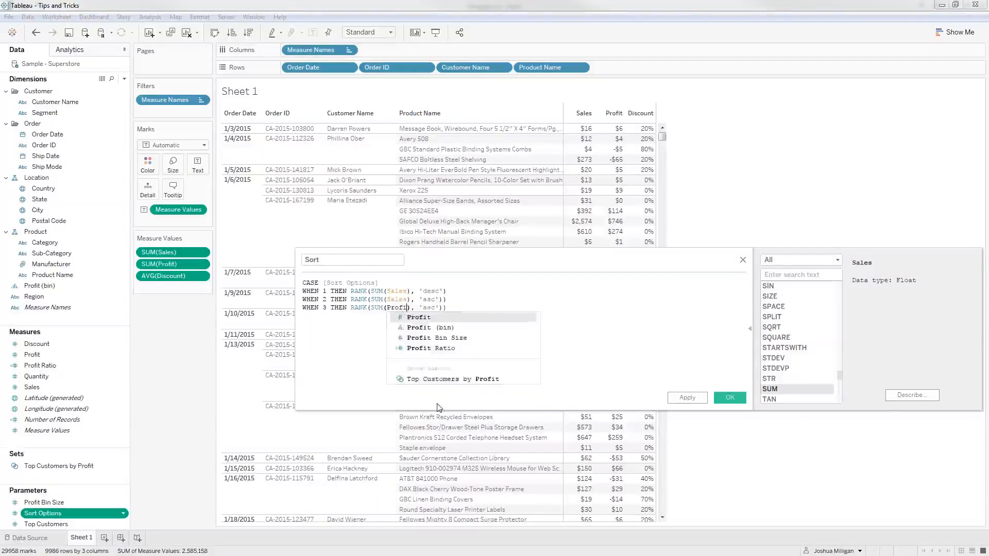
key(Return)
key(shift+ctrl+Right)
text(desc)
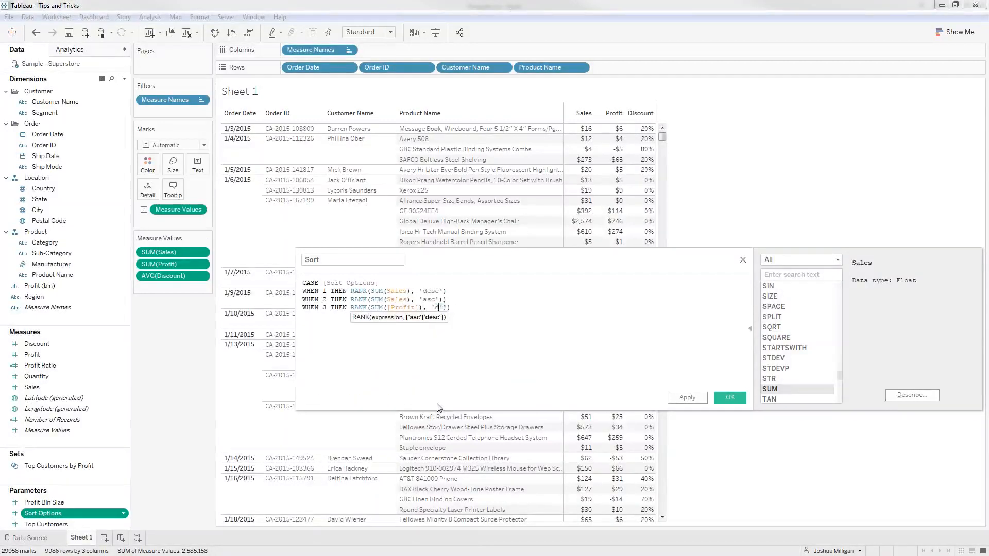
Step: Duplicate the WHEN 3 line of the Sort formula and change the copy to WHEN 4
key(End)
key(shift+Home)
key(ctrl+c)
key(End)
key(Return)
key(ctrl+v)
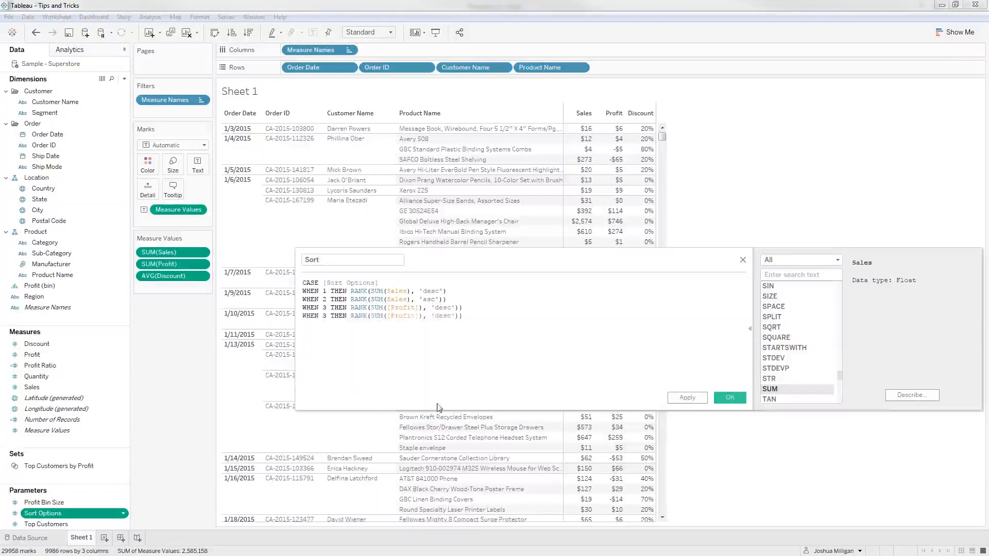
double_click(324, 316)
text(4)
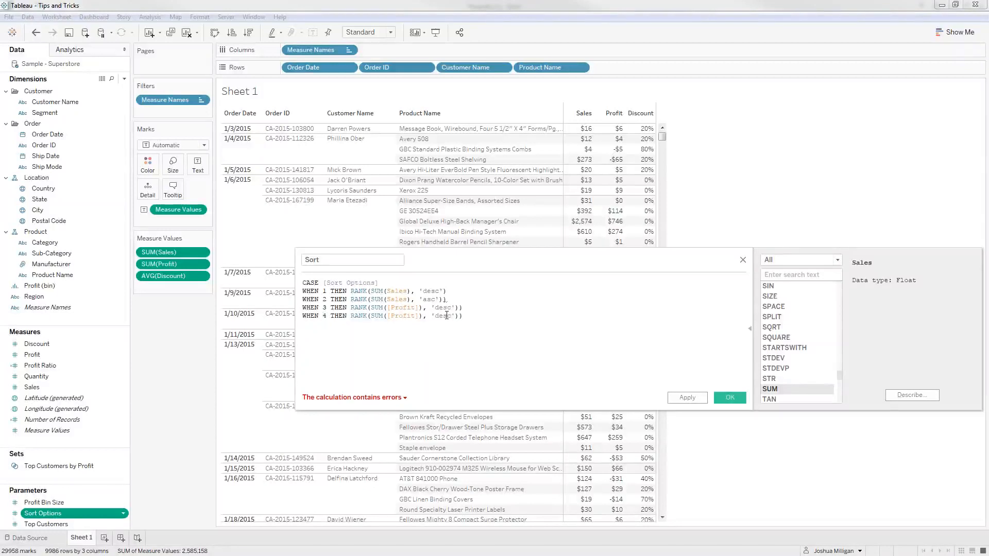
Step: Replace SUM([Profit]) in the WHEN 4 line with MIN(Date)
double_click(403, 315)
text(Date)
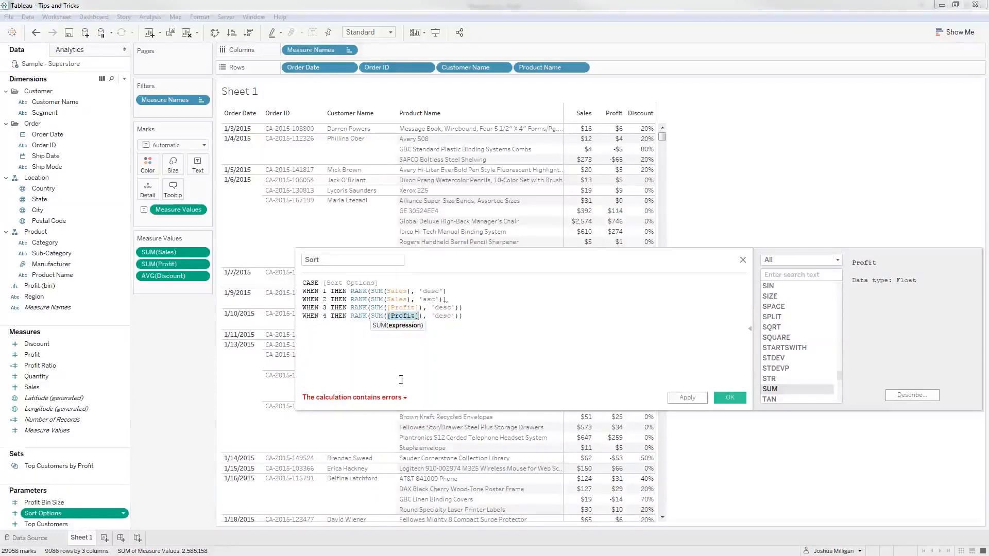
click(349, 340)
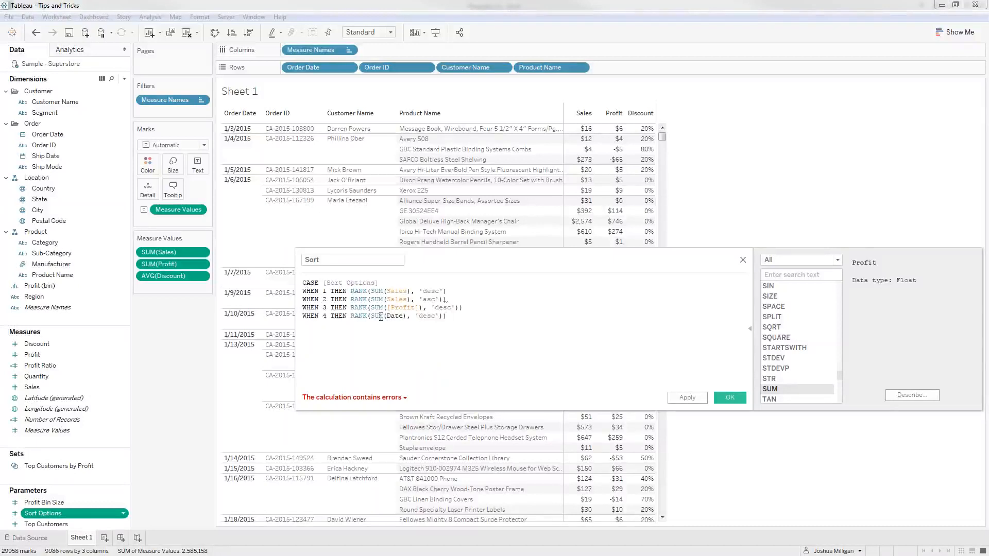
double_click(376, 316)
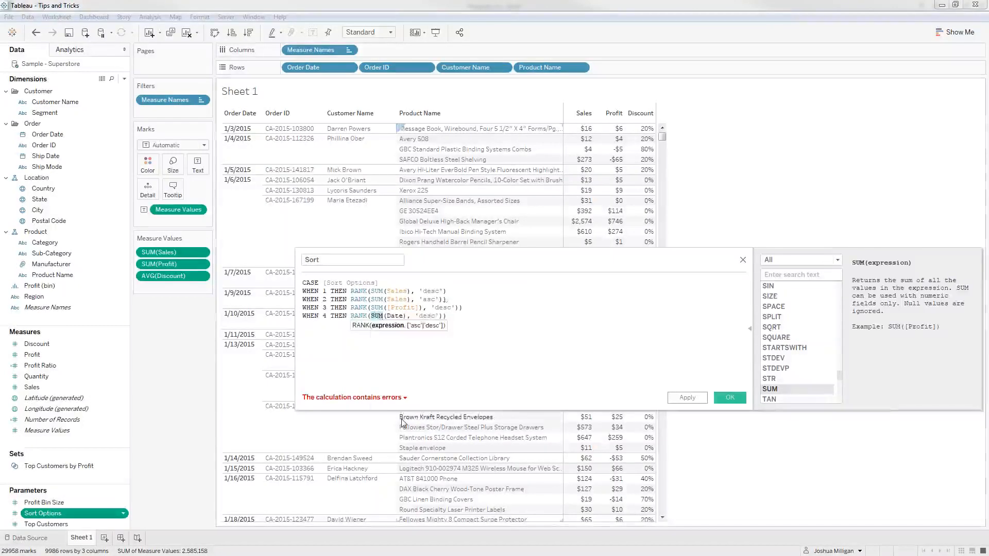
text(MIN)
key(Return)
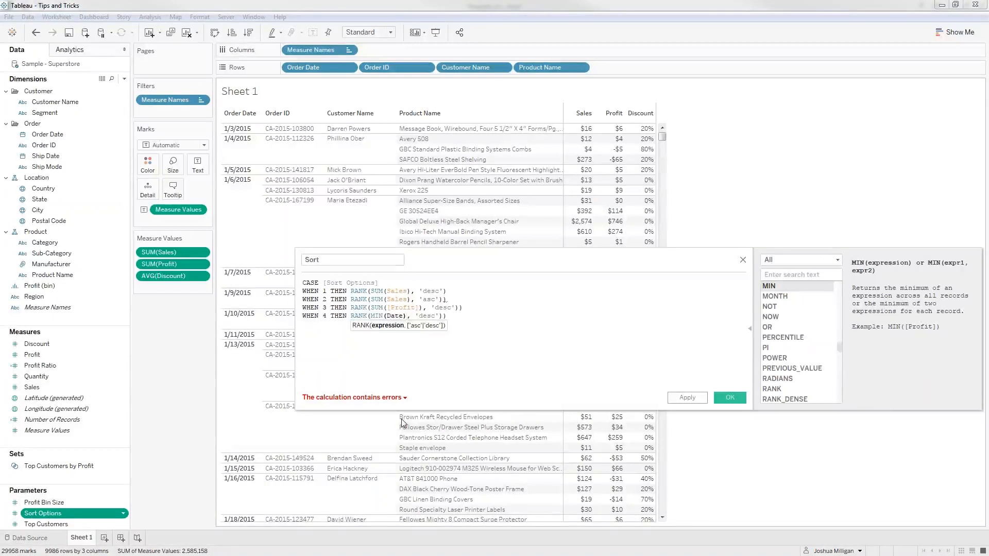
key(Left)
key(Left)
key(Left)
key(Left)
key(Right)
key(Right)
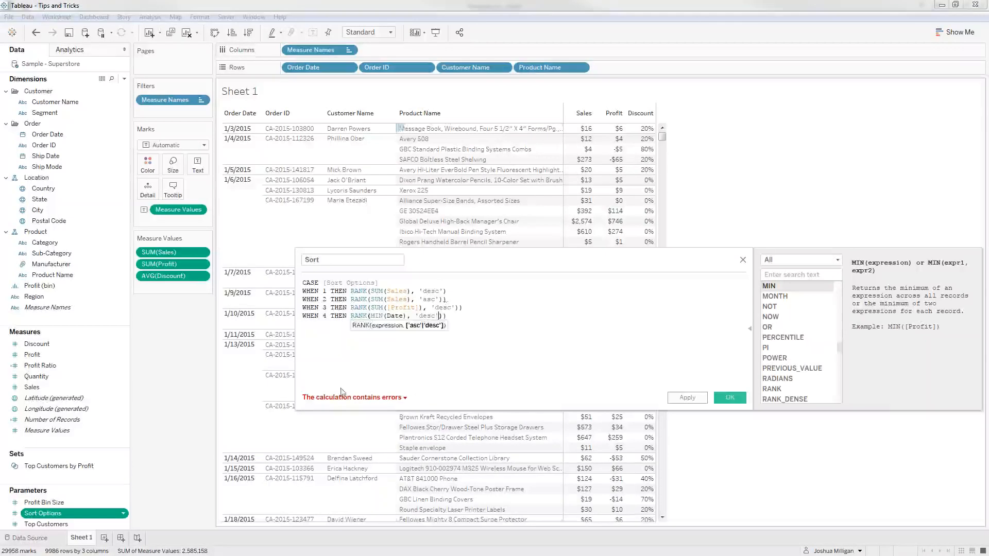
Step: Remove the extra closing parenthesis at the end of the WHEN 2, WHEN 3 and WHEN 4 lines
click(483, 300)
key(BackSpace)
click(491, 316)
key(BackSpace)
click(492, 306)
key(BackSpace)
click(489, 315)
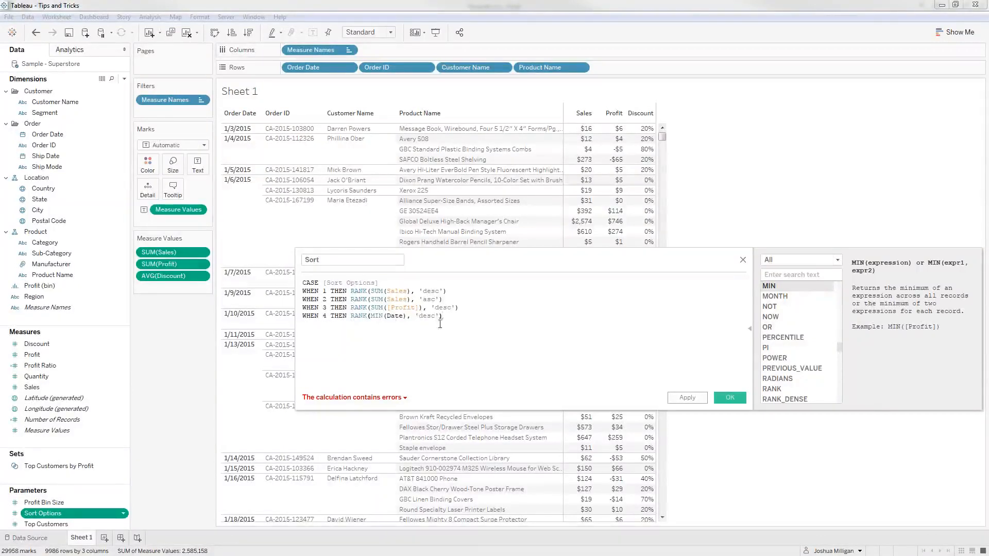
Step: Replace Date in the WHEN 4 line's MIN expression with the [Order Date] field
double_click(388, 316)
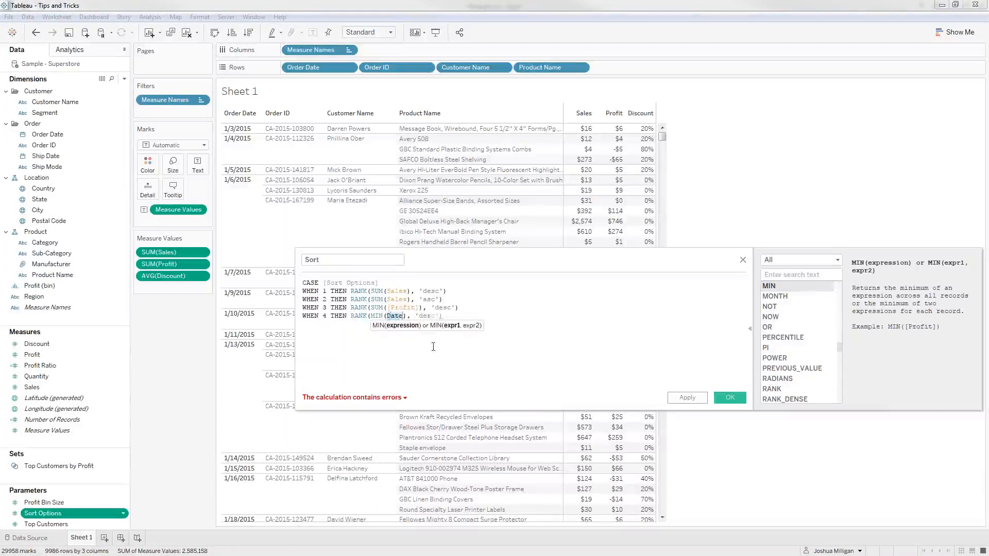
text(Order)
key(Return)
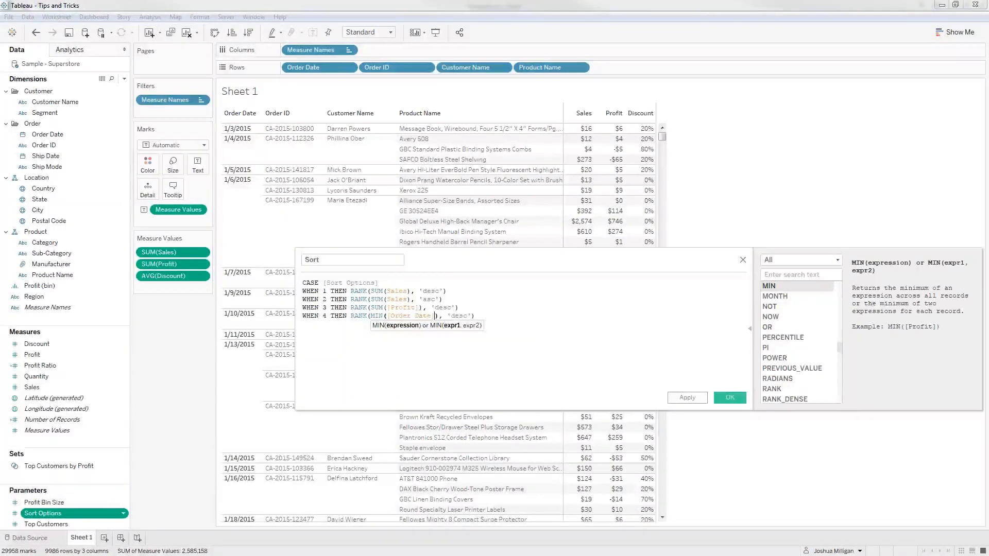
Step: Duplicate the WHEN 4 line below itself and set the copy's ranking option to 'asc'
drag(474, 315, 281, 318)
key(ctrl+c)
click(494, 315)
key(Return)
key(ctrl+v)
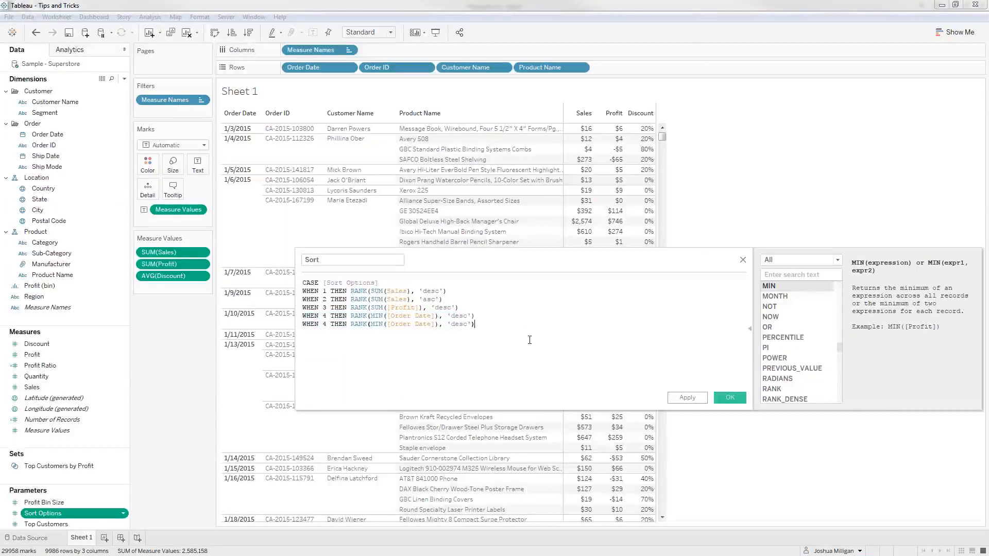
double_click(460, 324)
text(asc)
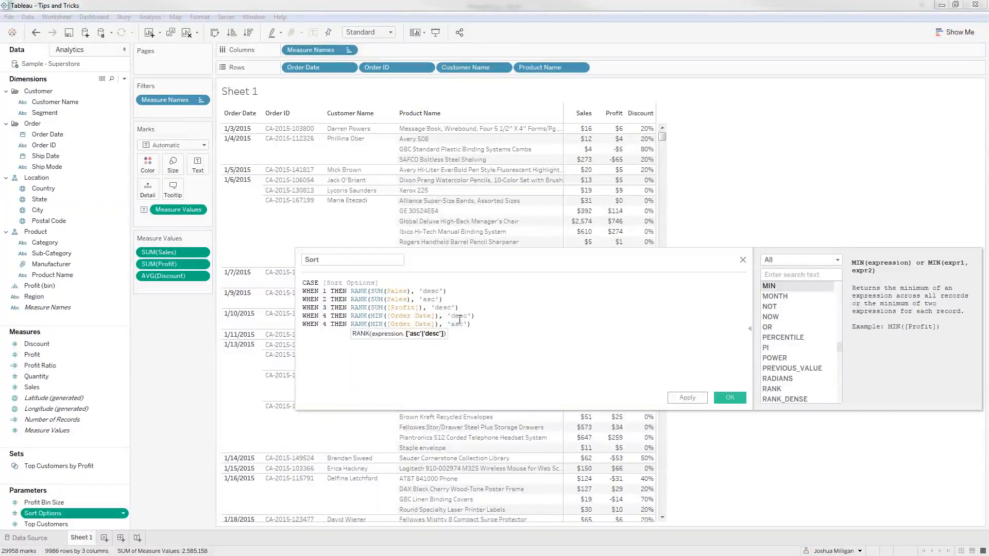
Step: Set the WHEN 4 line's ranking option to 'asc' and change its copy to WHEN 5 with 'desc'
key(Up)
key(Right)
key(ctrl+shift+Left)
text(asc)
key(Down)
key(ctrl+shift+Left)
text(desc)
double_click(325, 324)
text(5)
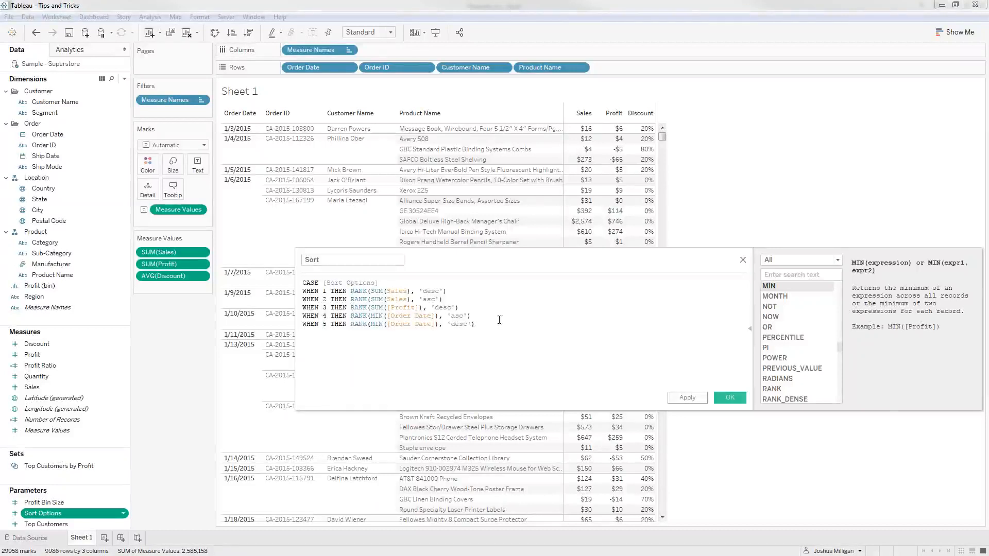
Step: Duplicate the WHEN 5 line and replace [Order Date] in the copy with [Customer Name]
triple_click(437, 325)
click(507, 330)
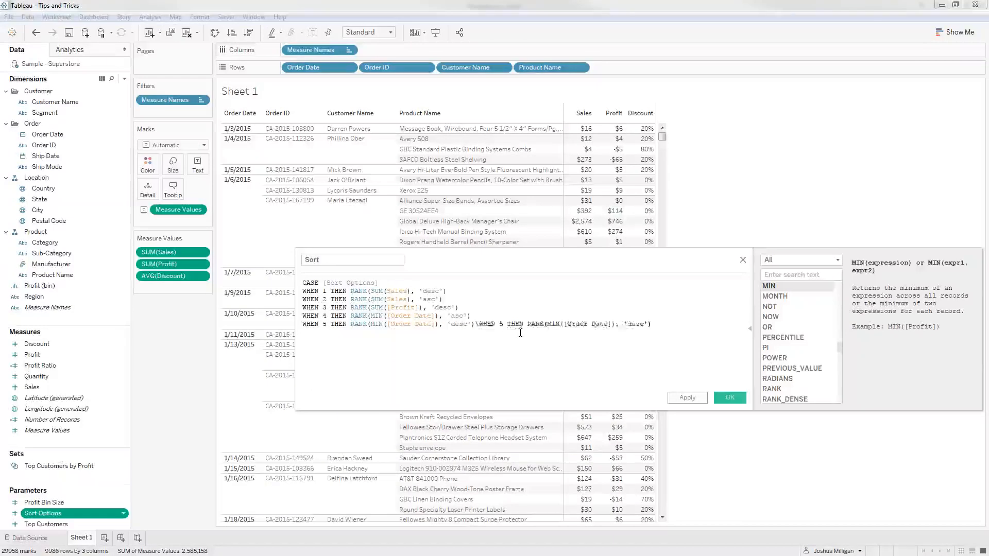
key(Return)
key(ctrl+v)
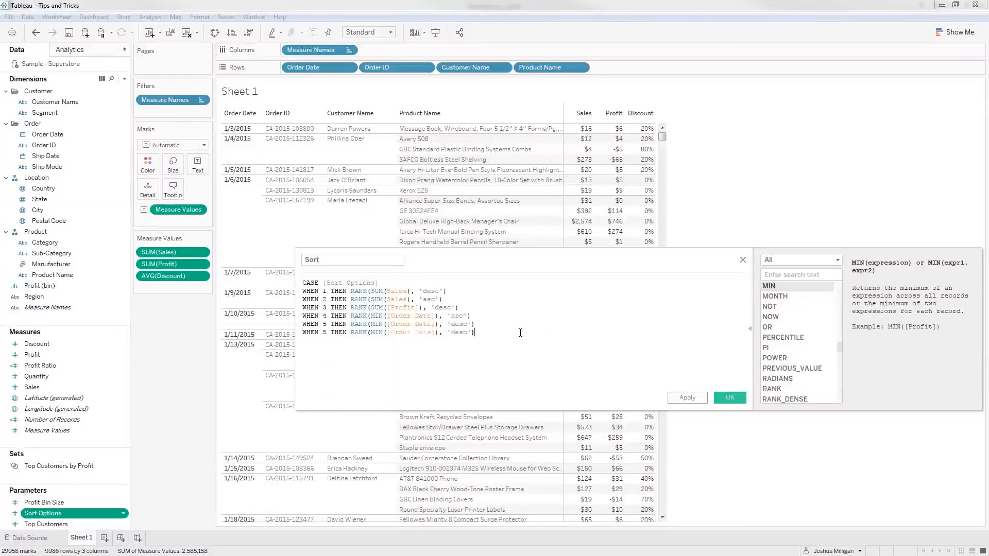
click(354, 334)
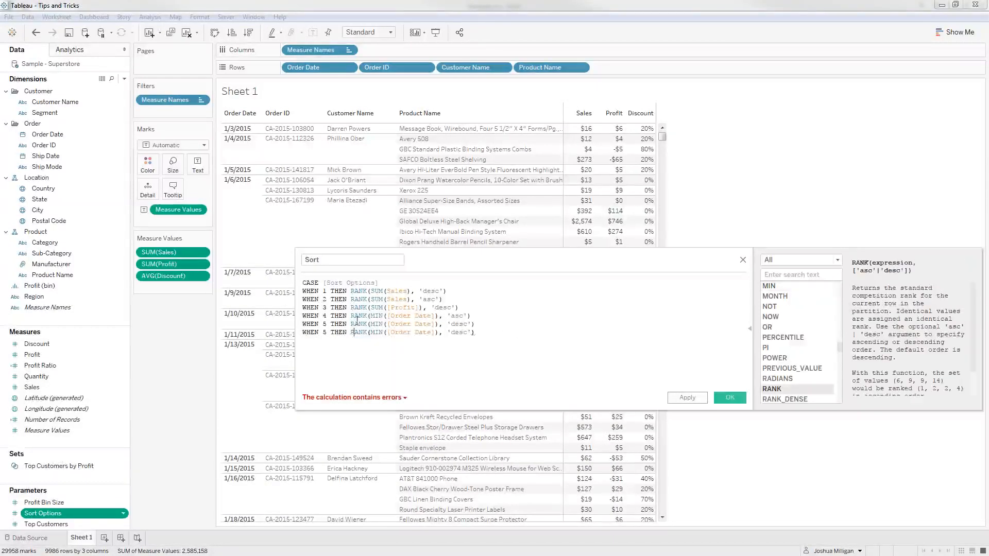
click(392, 334)
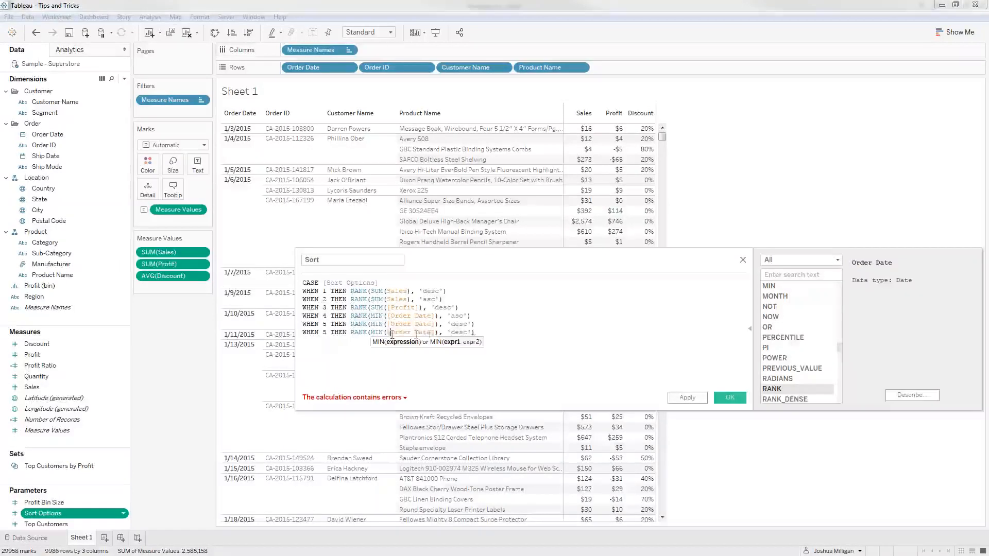
double_click(431, 334)
text(Cust)
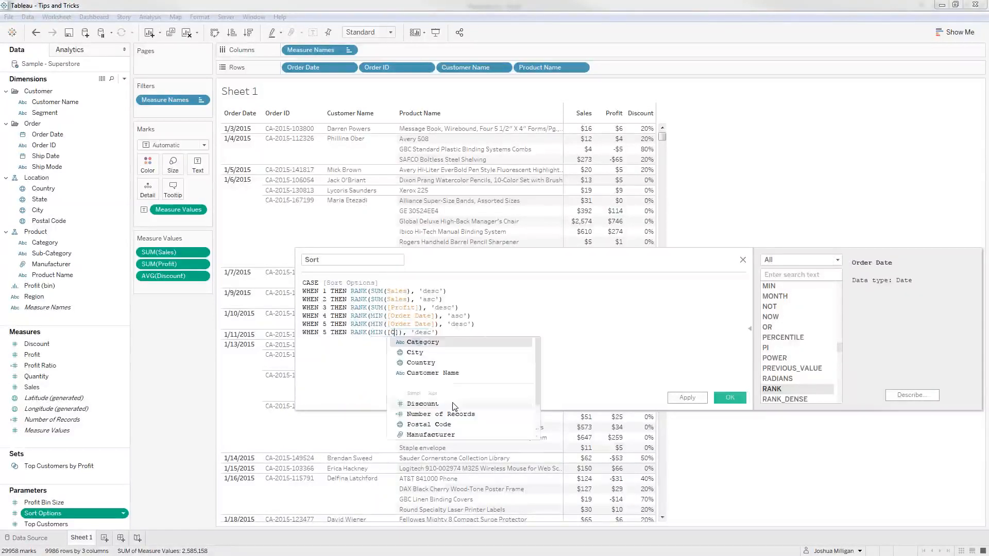
key(Return)
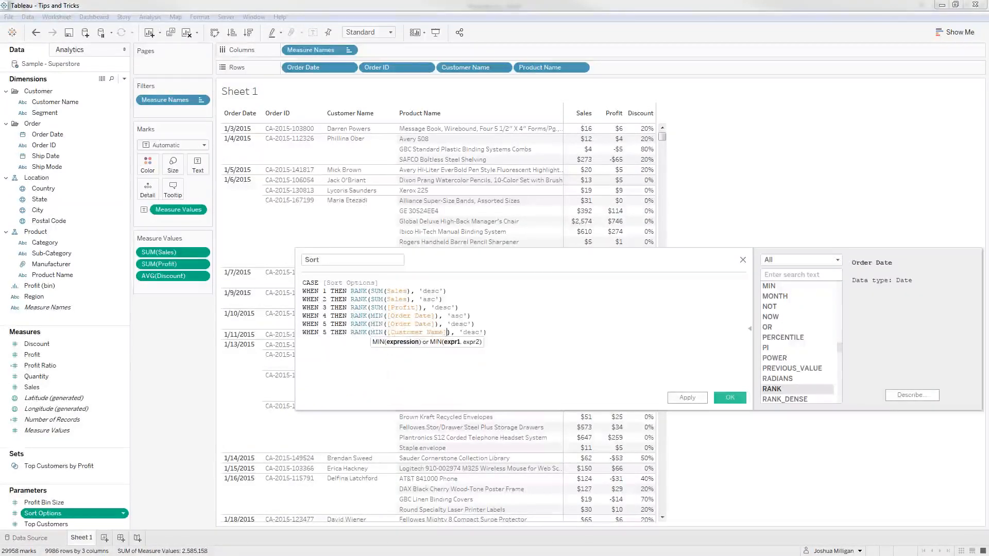
Step: Close the CASE statement with END, renumber the Customer Name line to WHEN 6, and save the Sort calculation
click(500, 334)
key(Return)
text(END)
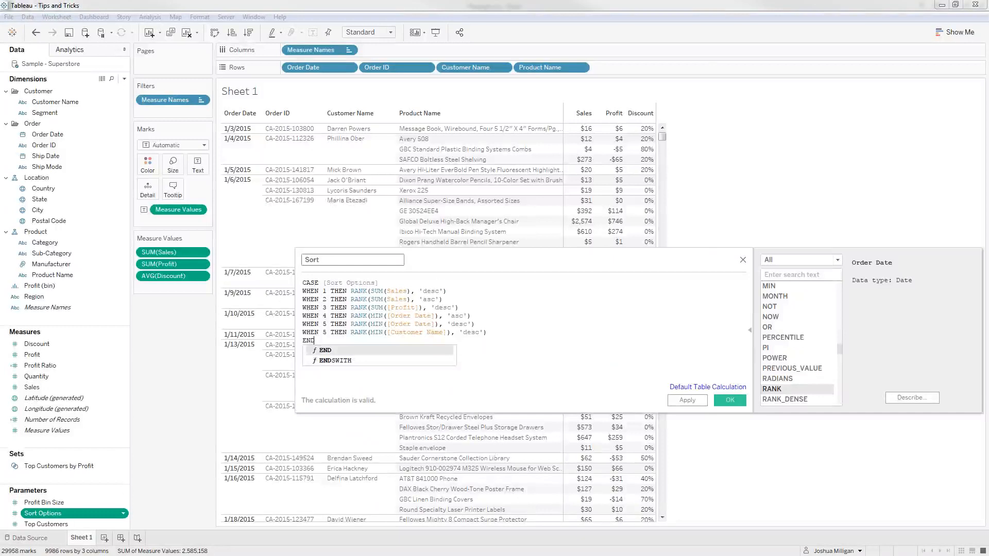
click(323, 332)
key(BackSpace)
text(6)
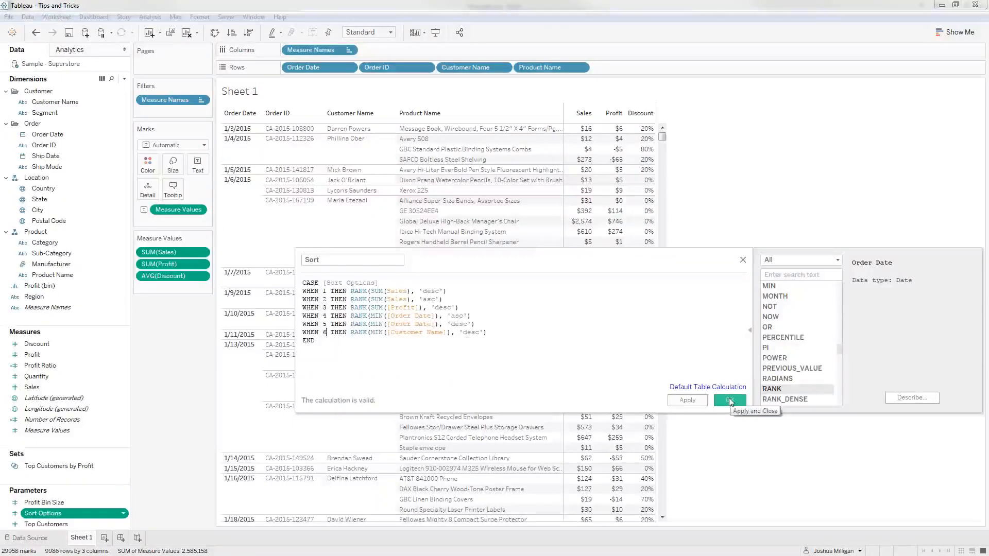
click(729, 401)
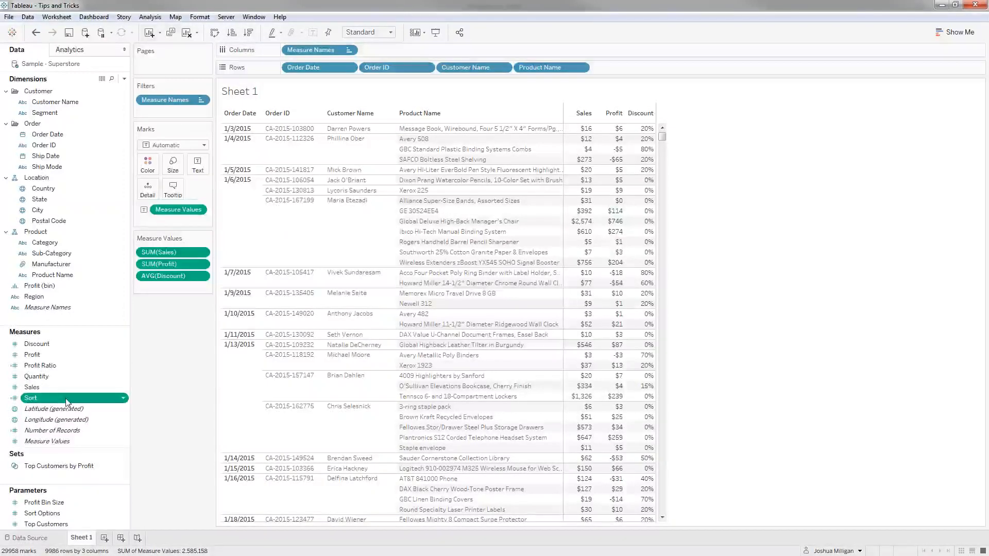
Step: Add the Sort field to Rows, convert it to discrete, and place it ahead of Order Date
drag(67, 401, 620, 66)
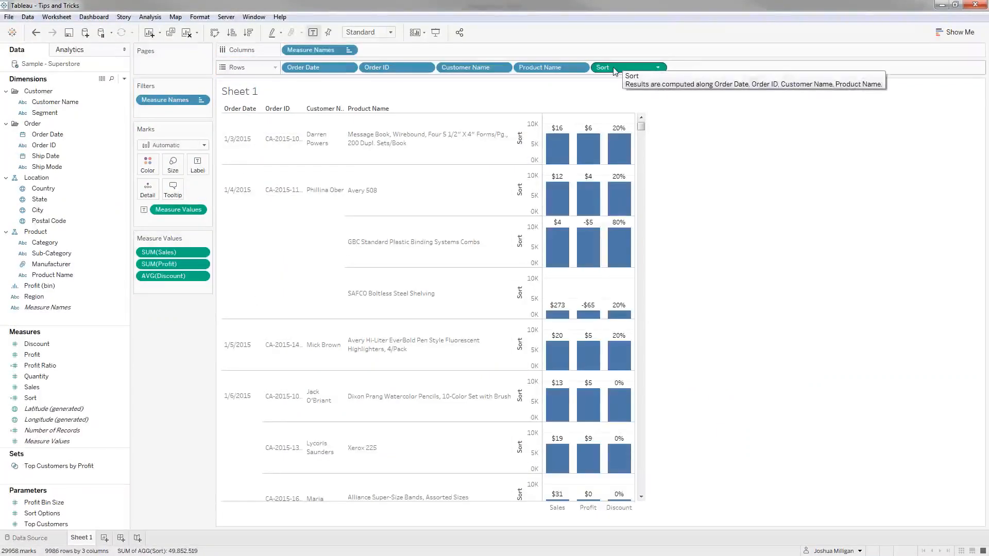
click(524, 137)
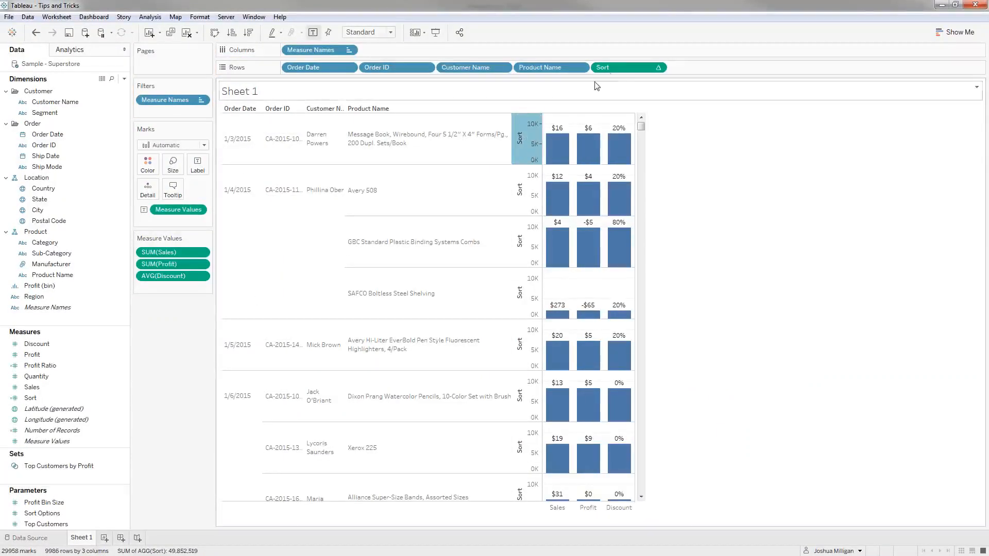
right_click(607, 69)
click(634, 165)
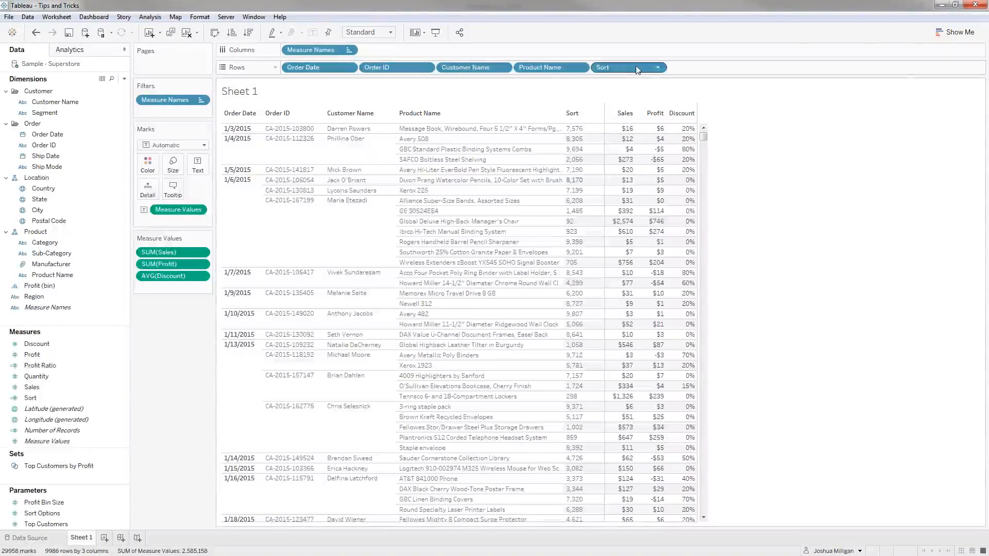
drag(637, 69, 296, 72)
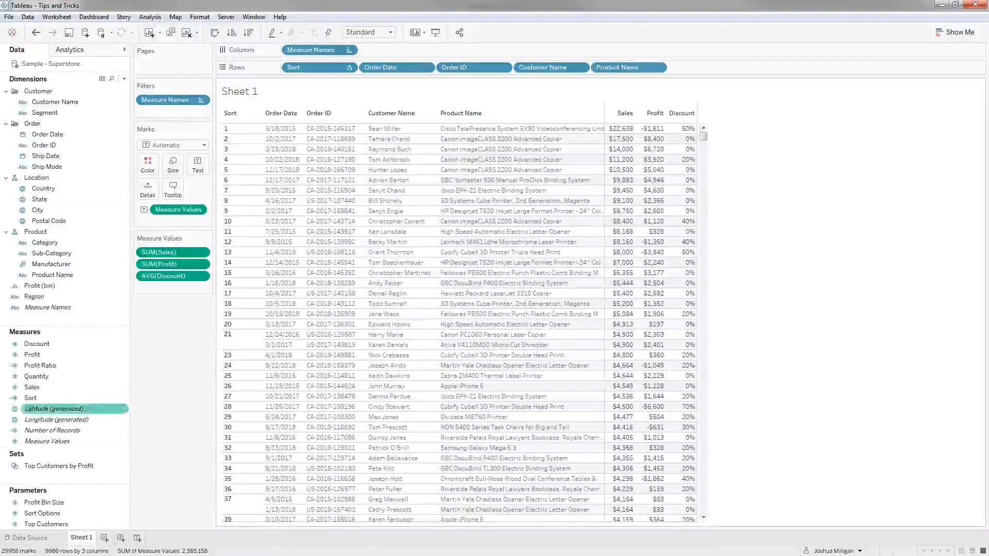
Step: Show the parameter control for Sort Options on the sheet
mouse_move(613, 144)
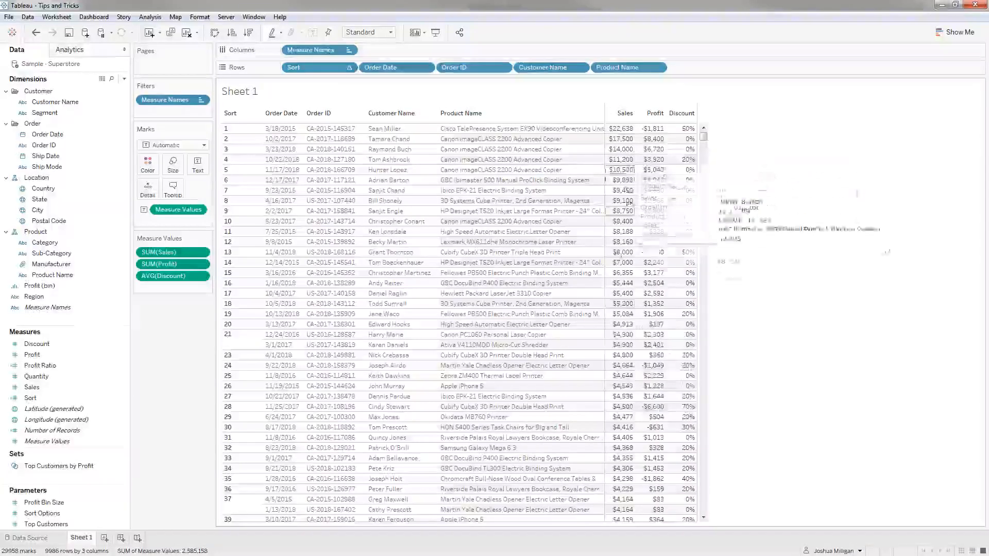
right_click(39, 515)
click(98, 344)
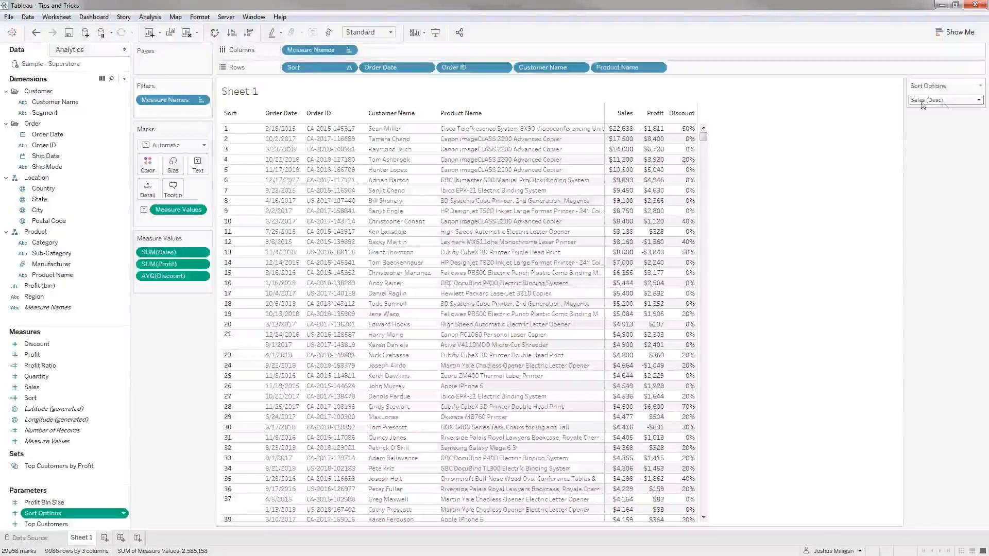
Step: Test the dynamic sorting by setting Sort Options to Sales (Asc) and then to Profit (Desc)
click(918, 101)
click(928, 120)
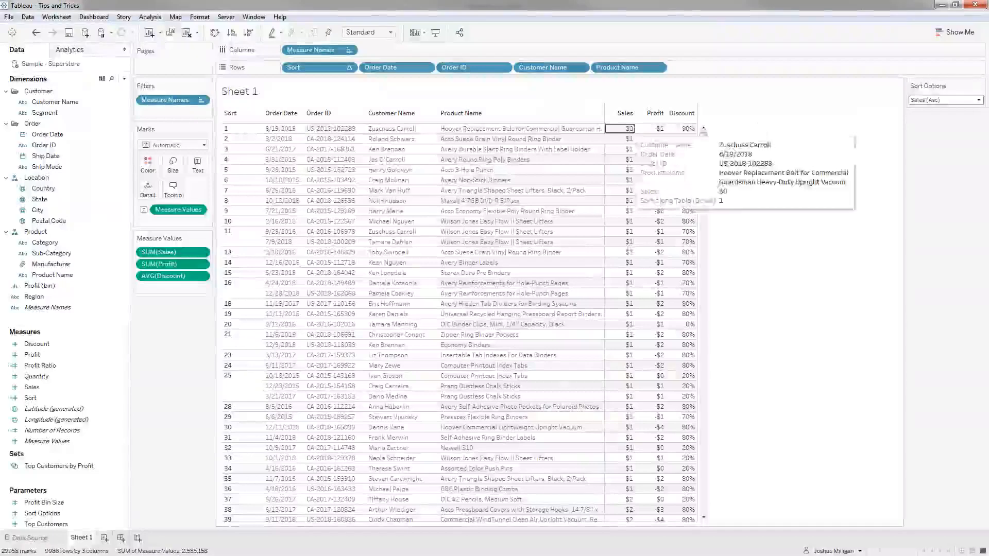
mouse_move(704, 133)
mouse_down()
mouse_move(706, 216)
mouse_move(705, 132)
mouse_up()
click(946, 101)
click(944, 132)
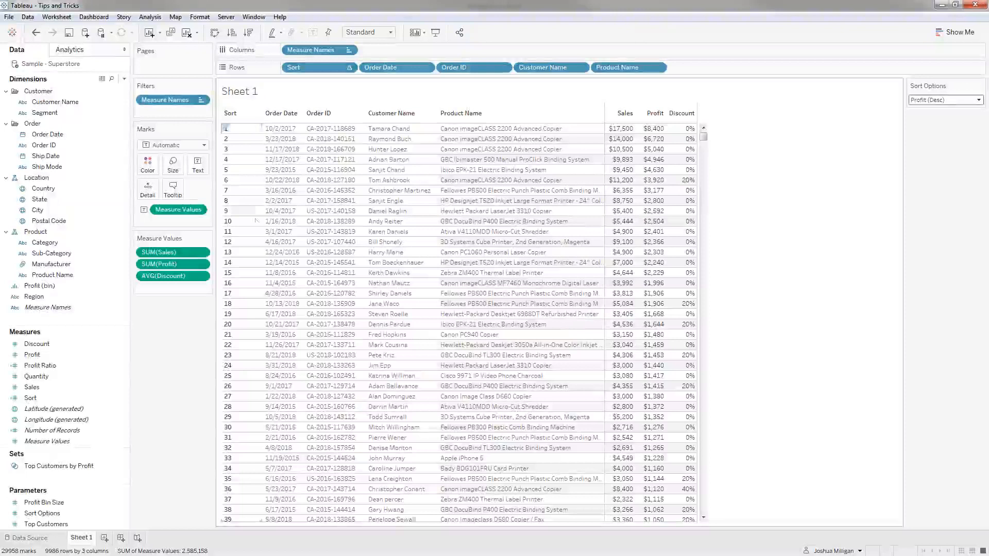
Step: Set Sort Options to Customer Name and look through the sorted rows of the table
click(929, 101)
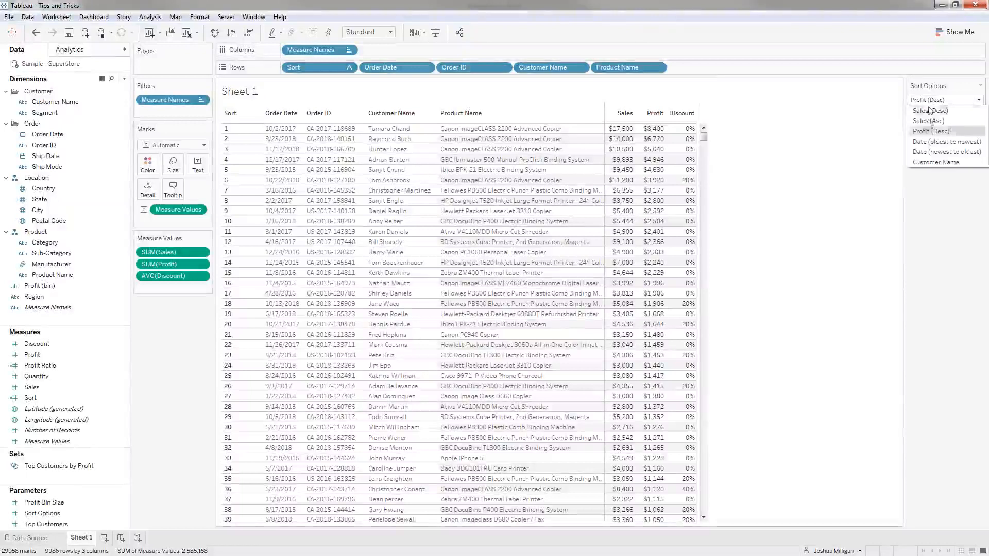
click(936, 162)
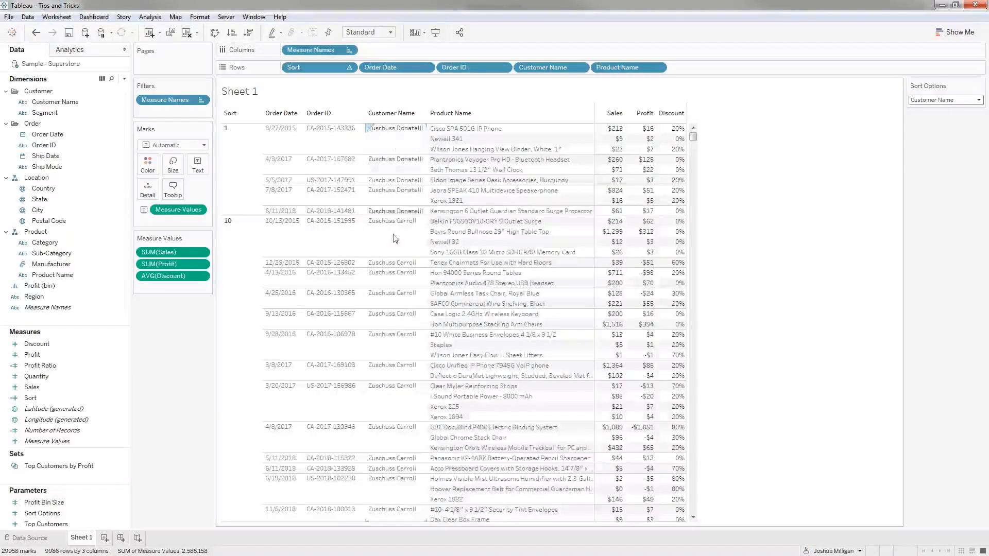
scroll(394, 234, down, 10)
scroll(394, 240, up, 5)
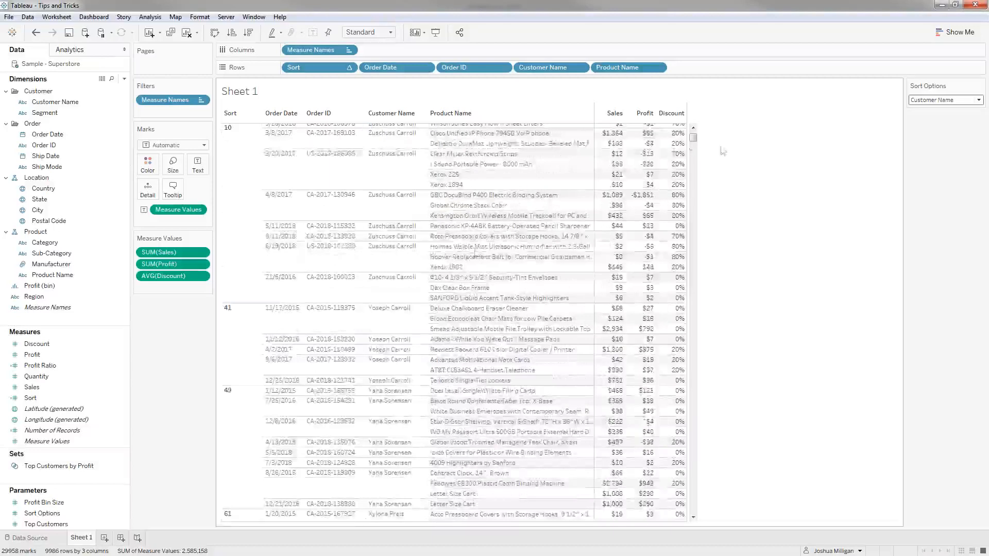
scroll(319, 234, up, 5)
scroll(320, 235, up, 3)
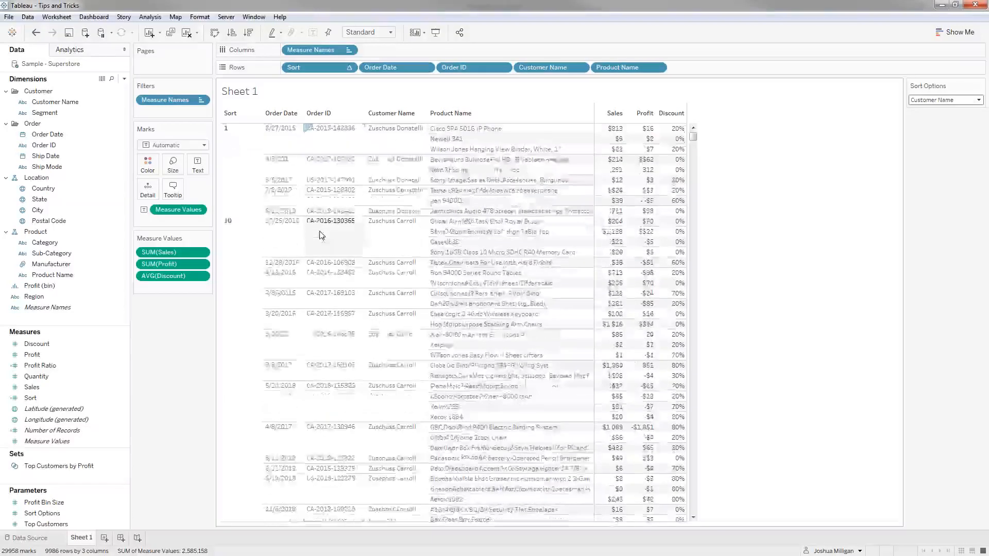
Step: Test the dynamic sorting by setting Sort Options to Date (oldest to newest) and then to Date (newest to oldest)
click(924, 101)
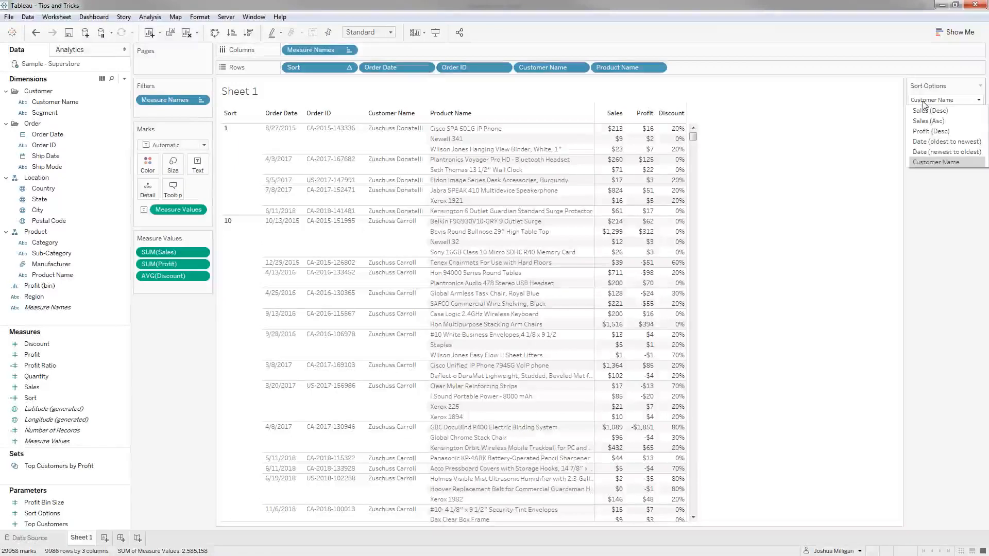
click(931, 143)
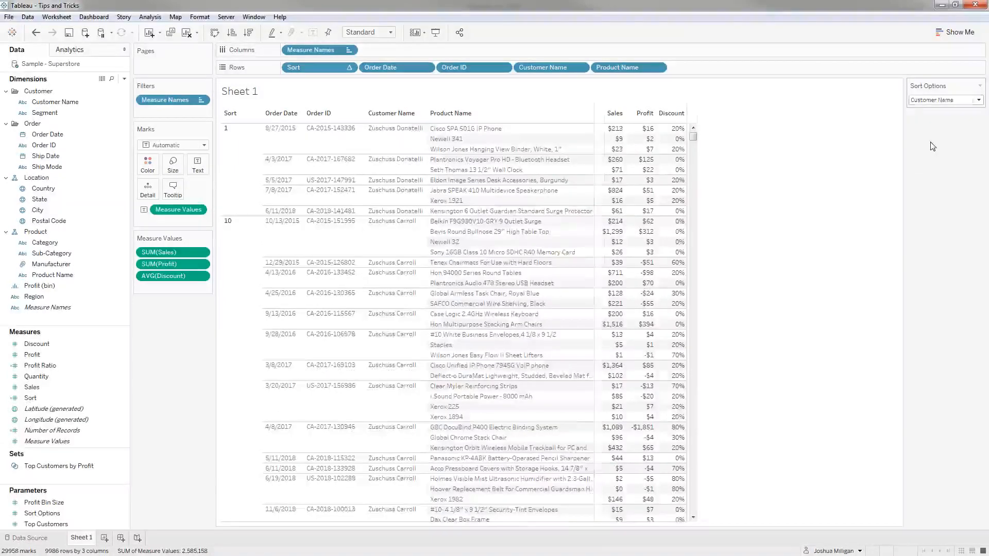
click(951, 101)
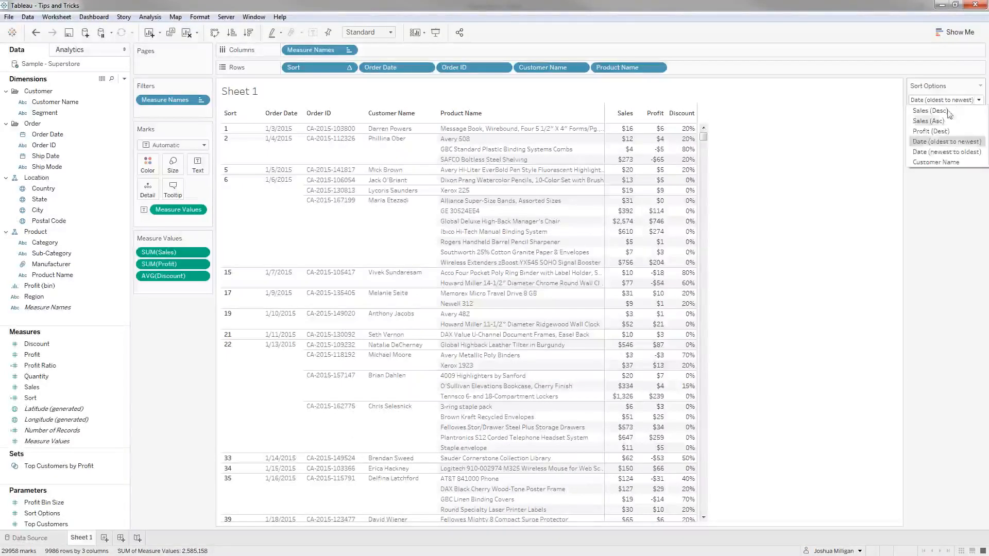
click(947, 151)
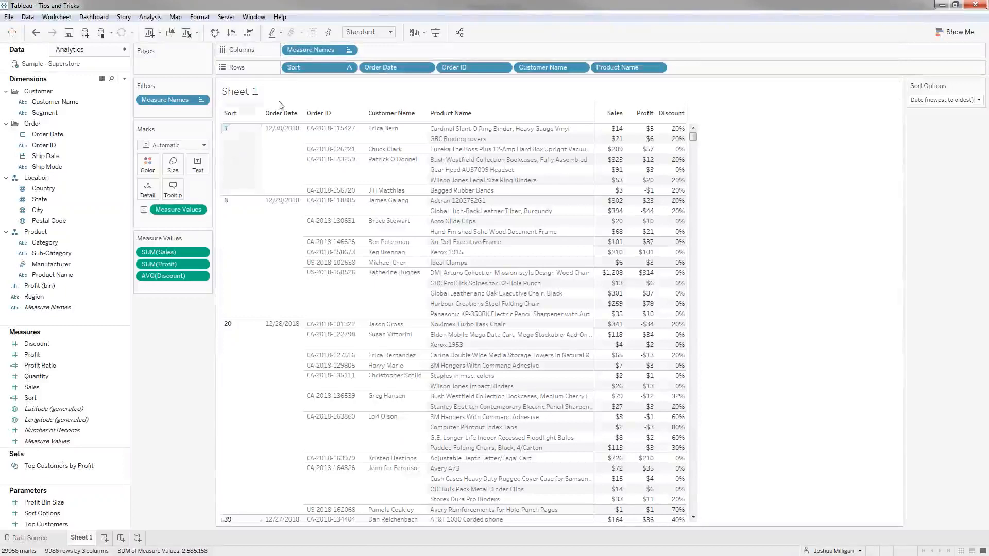
Step: Hide the header of the Sort field on Rows so the rank column is not displayed in the table
right_click(306, 70)
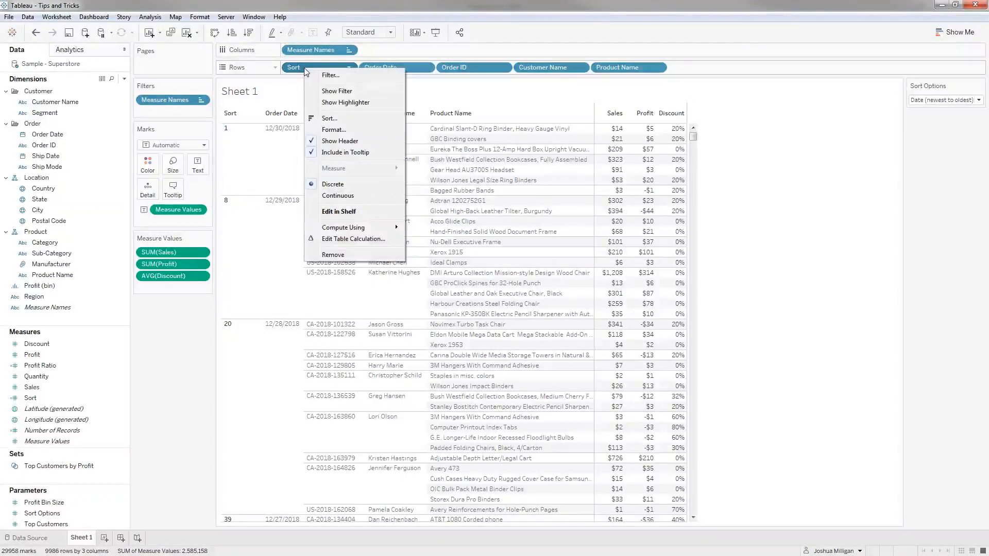
click(355, 142)
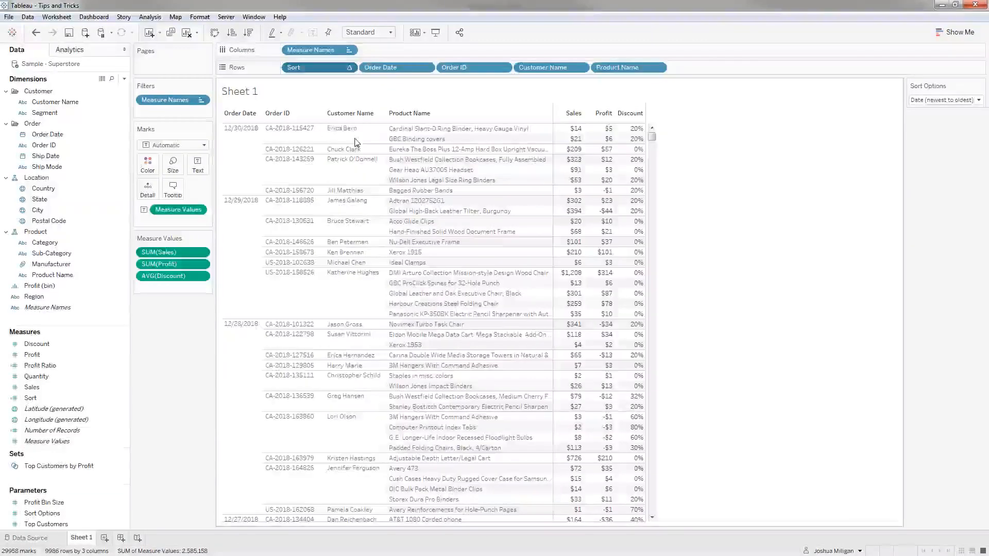
Step: Try Sort Options with Sales (Desc) and Sales (Asc), and leave the table sorted by Profit (Desc)
click(932, 100)
click(932, 116)
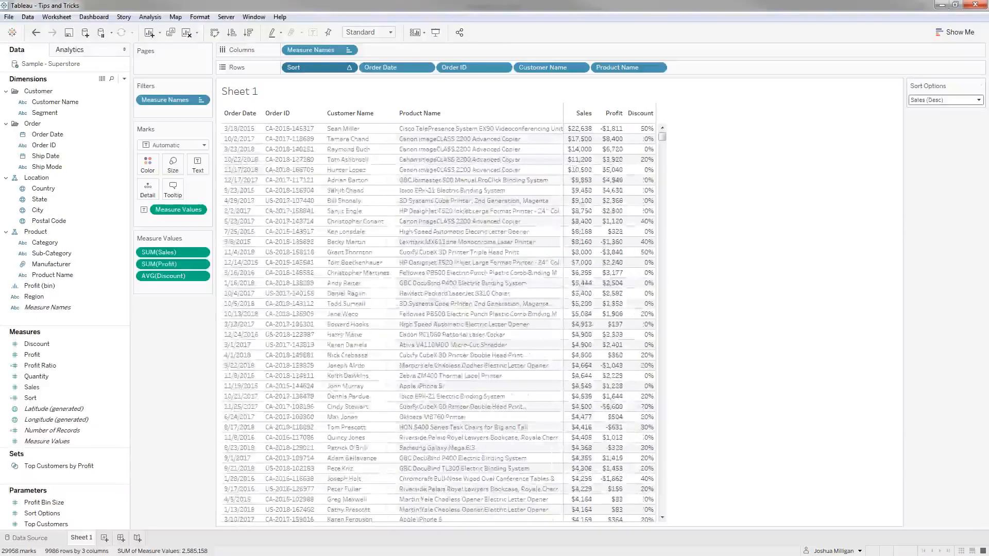
click(931, 103)
click(930, 119)
click(927, 103)
click(928, 135)
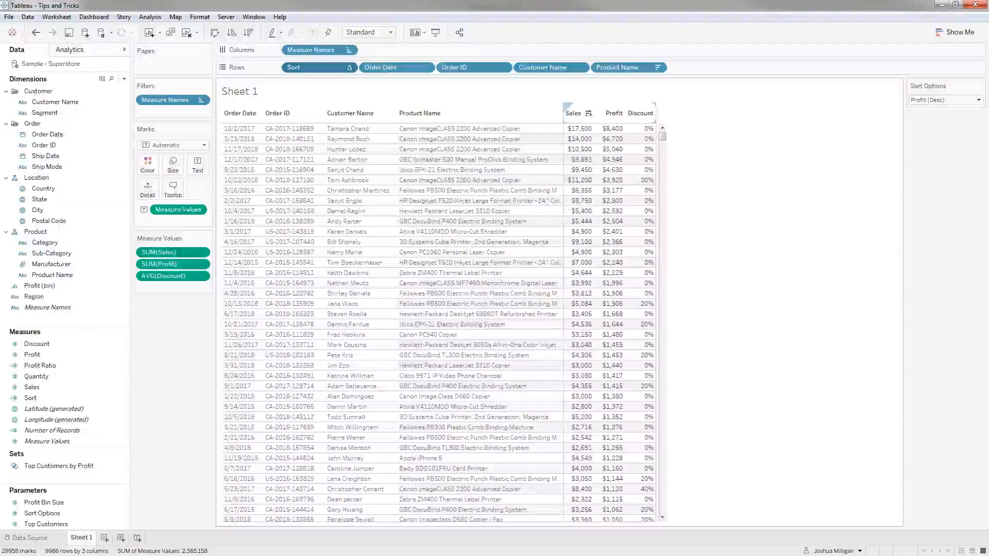
click(620, 113)
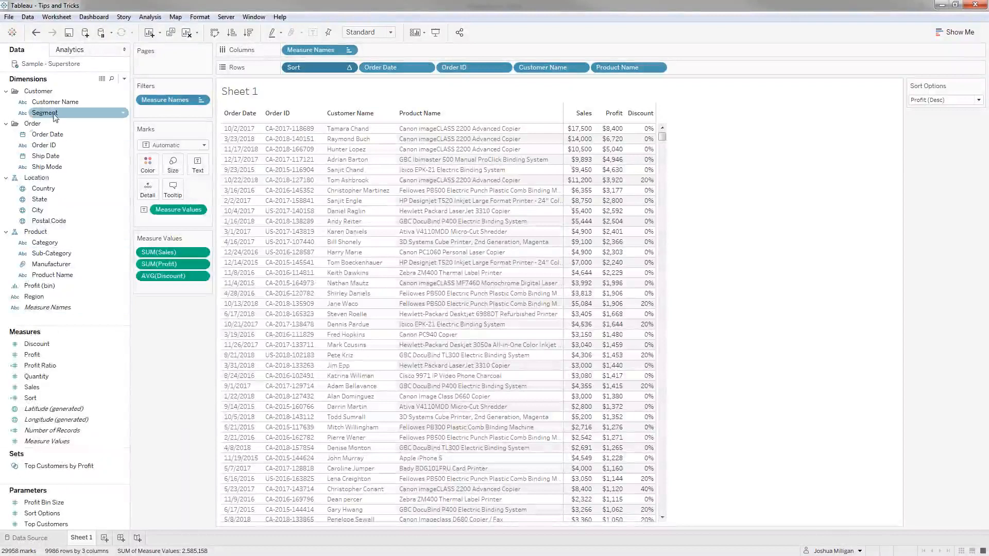
Step: Group the data fields by folder and place the Sort measure in a new folder named ui.Orders List, copying the Orders List part of the name
right_click(51, 319)
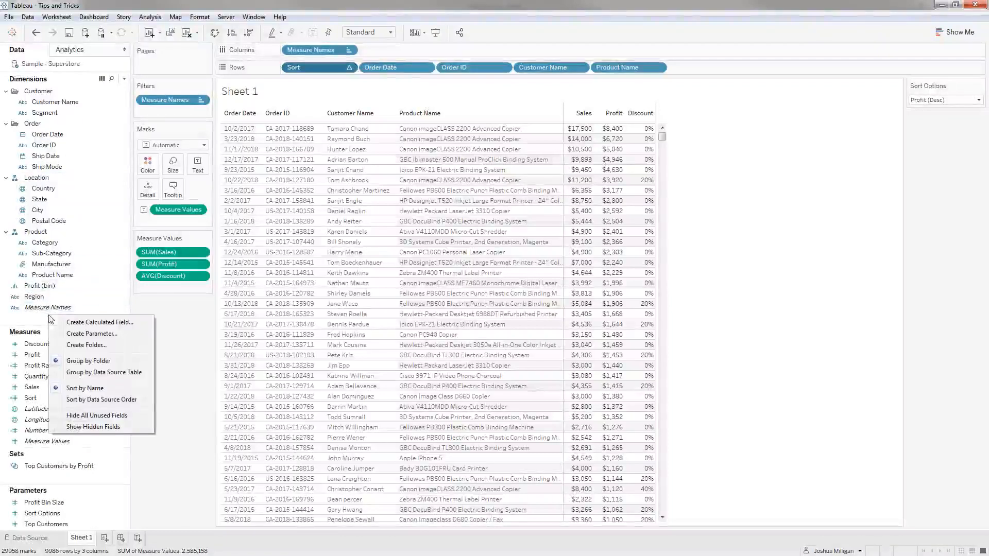
click(75, 362)
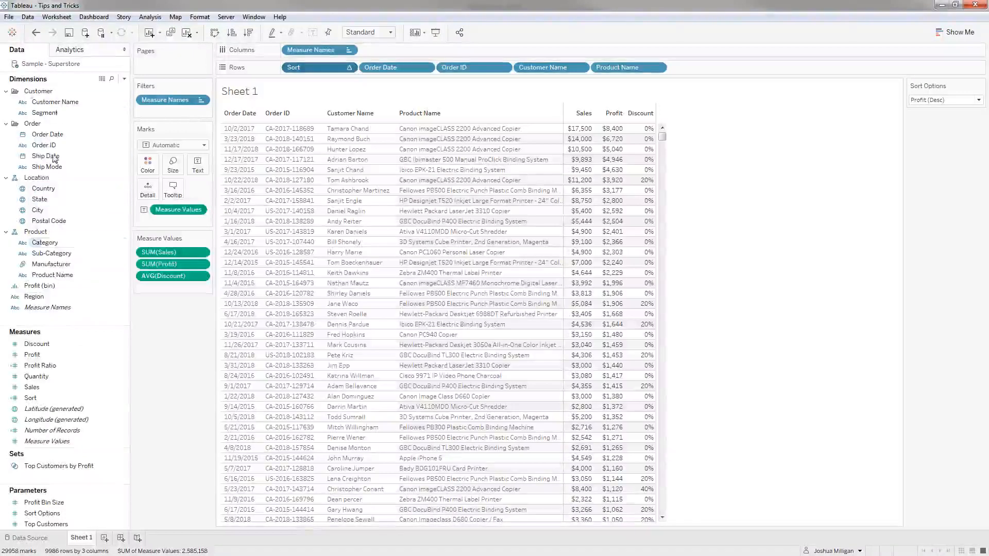
click(50, 399)
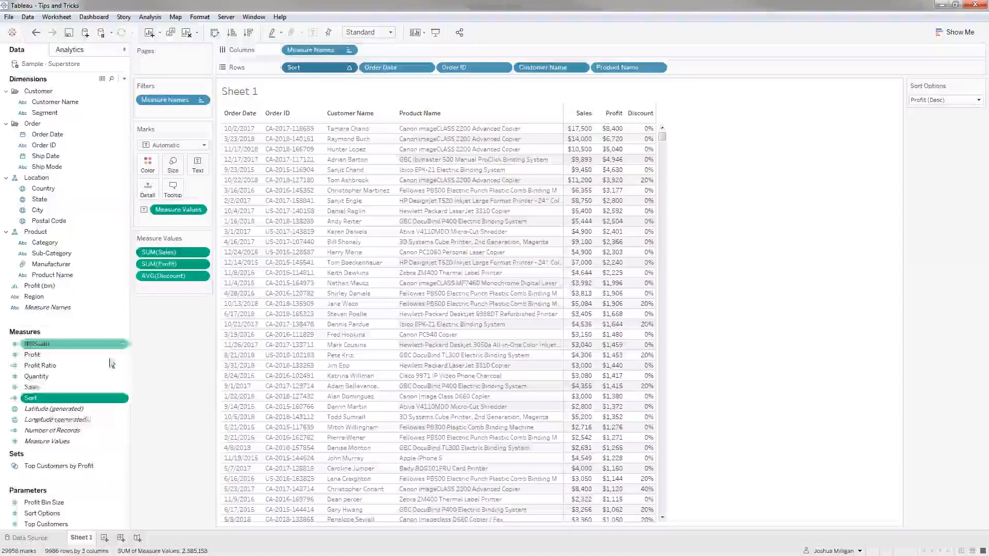
right_click(56, 399)
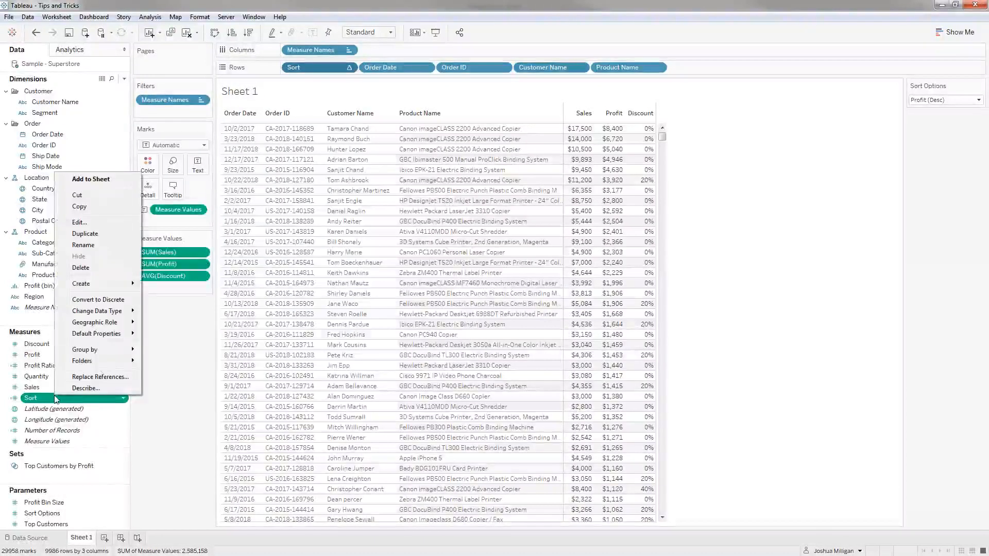
mouse_move(103, 363)
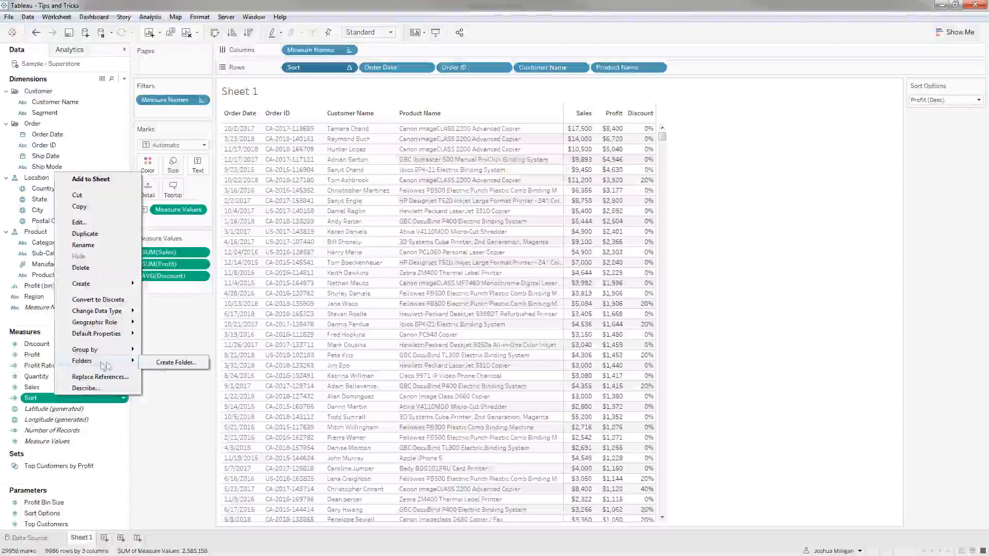
click(164, 364)
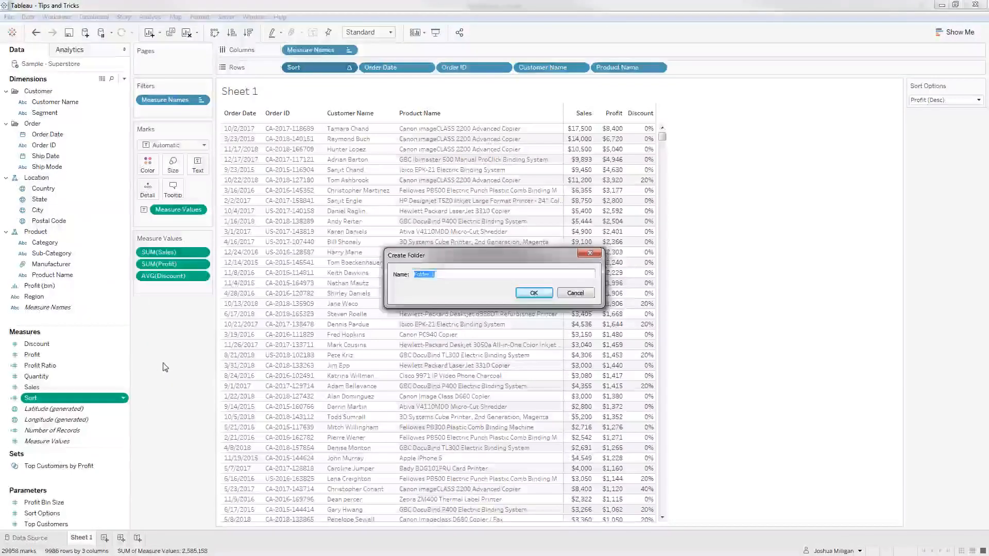
text(ui.)
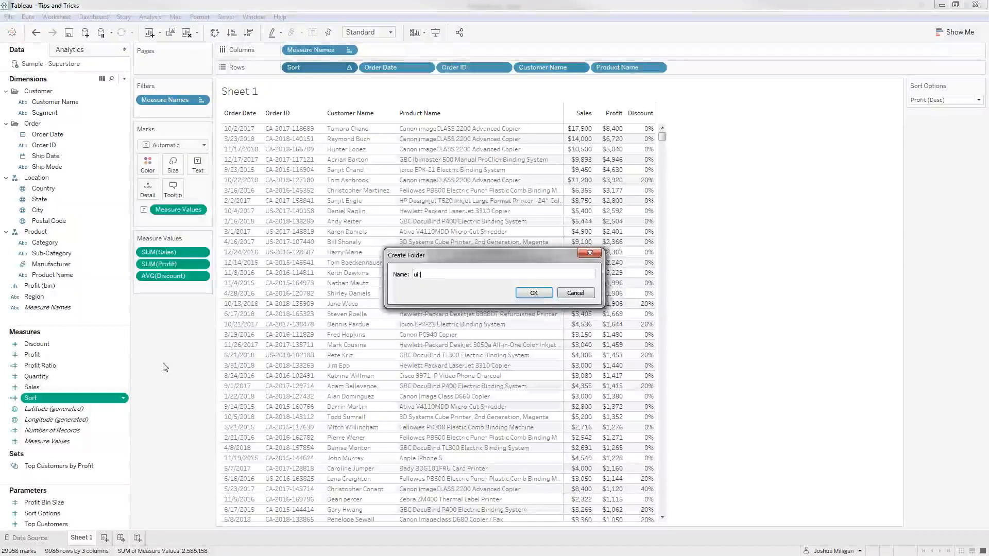
text(Opti)
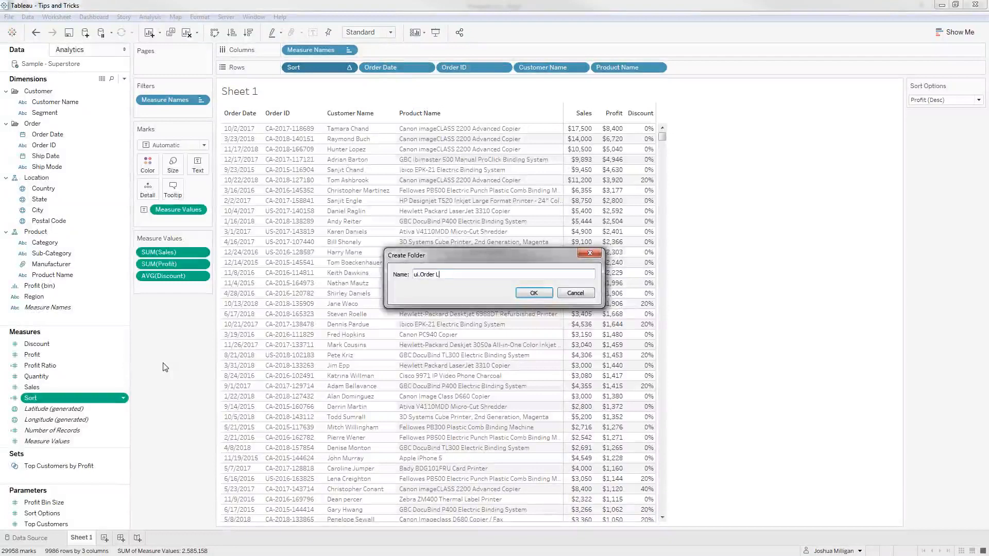
click(436, 275)
text(s)
drag(457, 274, 422, 275)
key(ctrl+c)
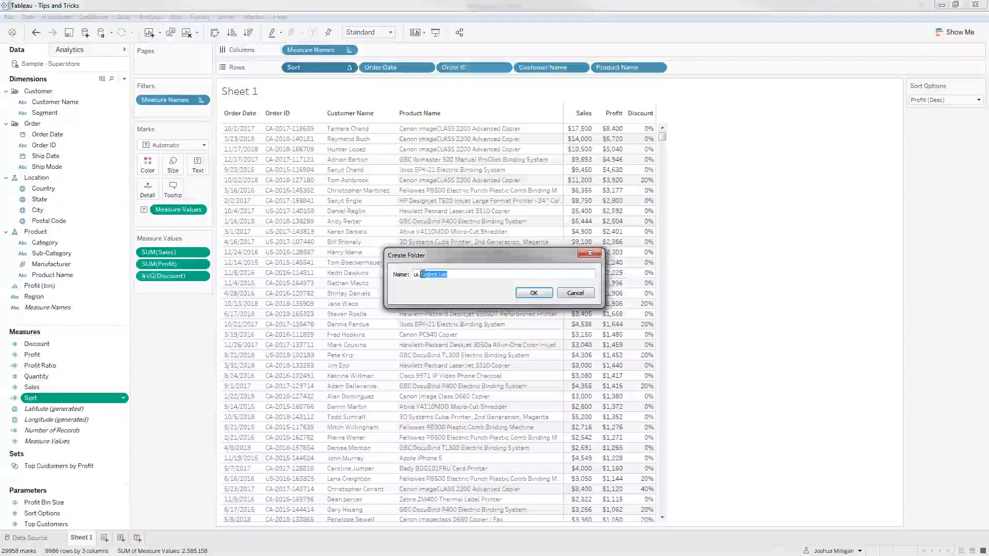
click(532, 293)
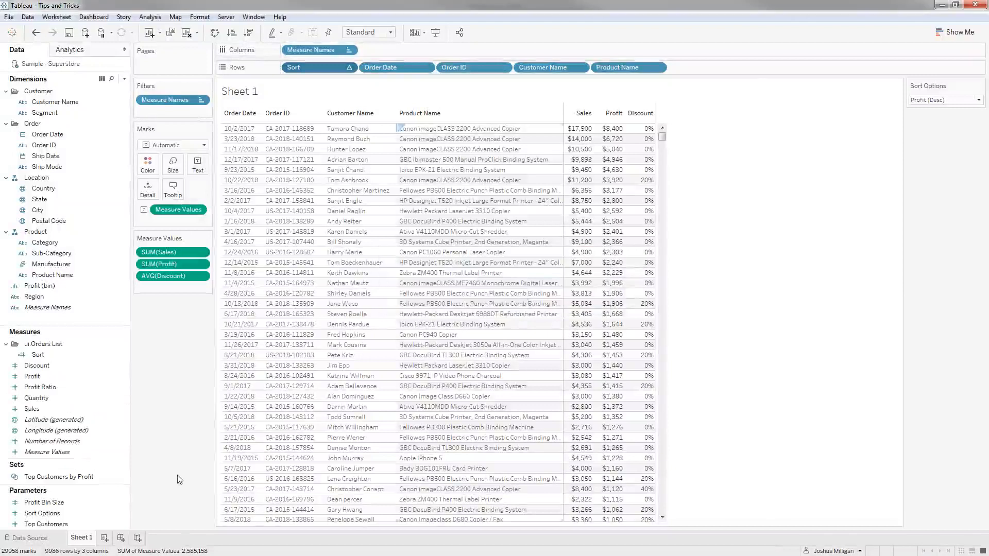
Step: Rename the Sheet 1 worksheet as Orders List
right_click(84, 541)
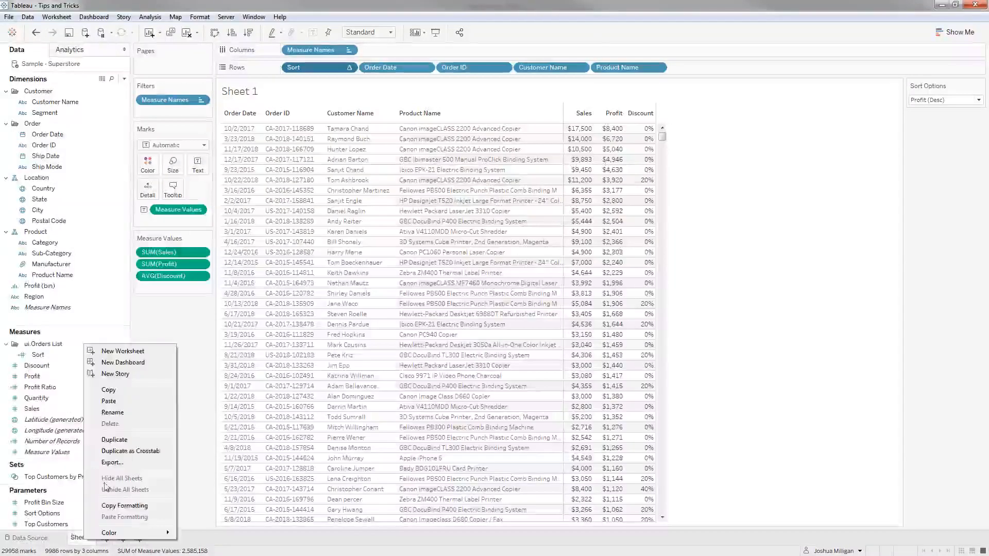
click(115, 417)
key(ctrl+v)
key(Return)
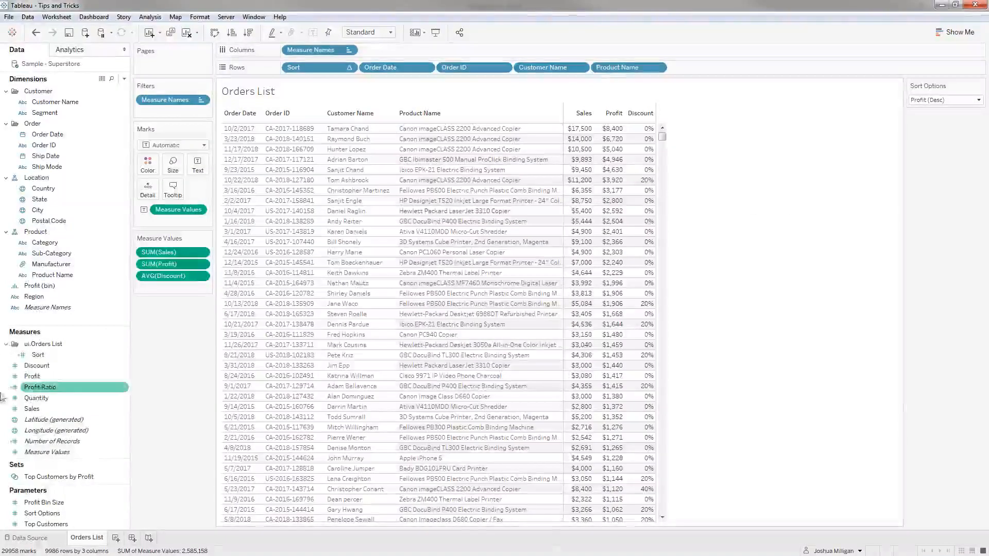
click(6, 345)
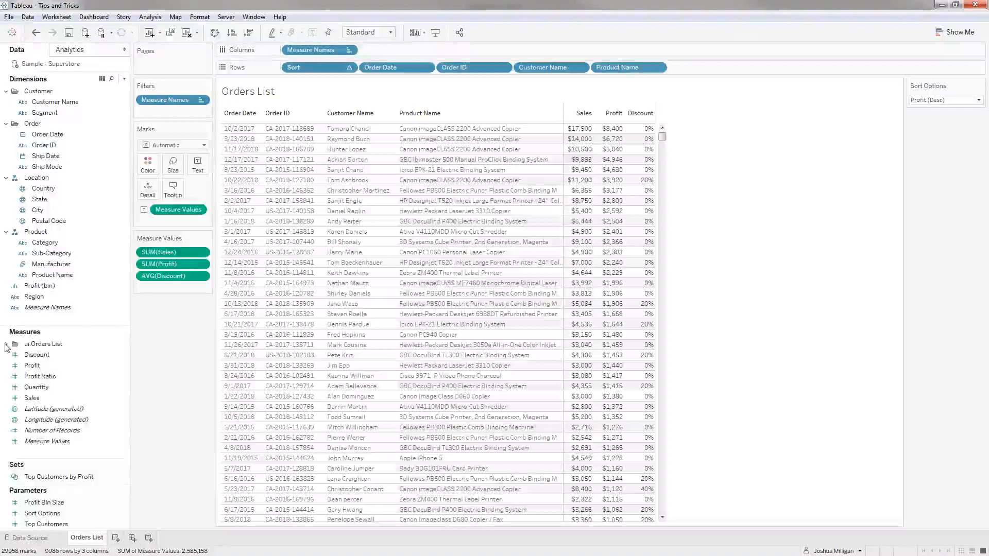
click(6, 345)
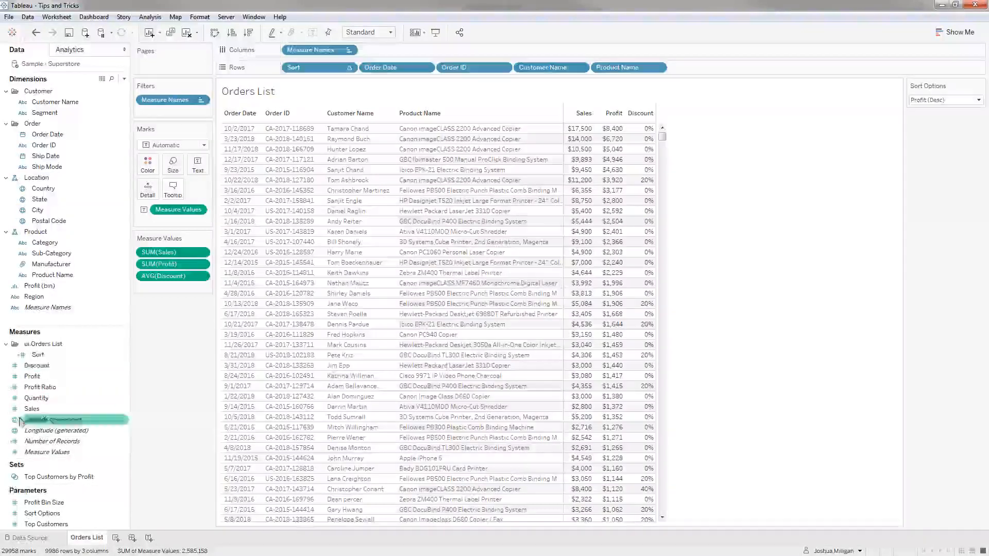
click(43, 359)
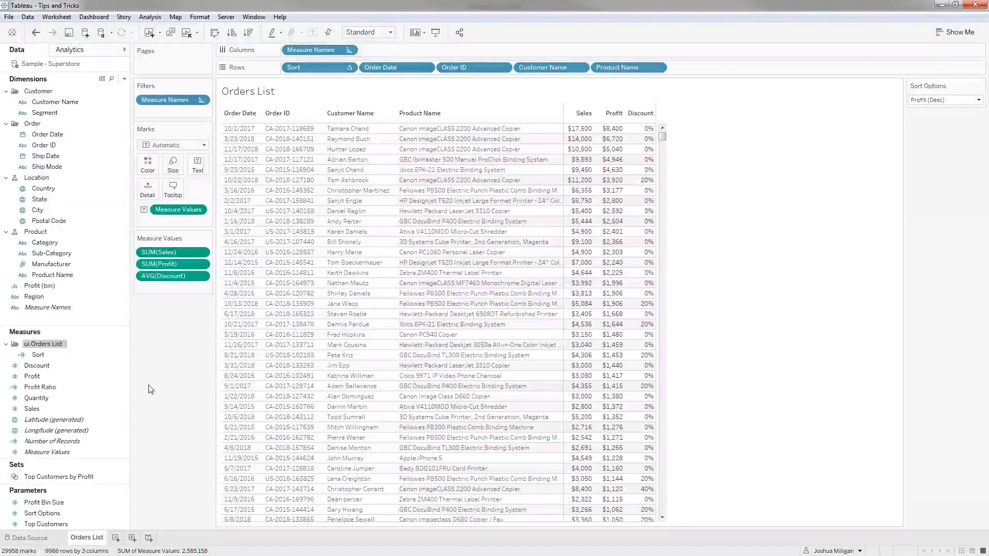
Step: Create a new worksheet with a map of the State field and color the states by Profit
click(115, 540)
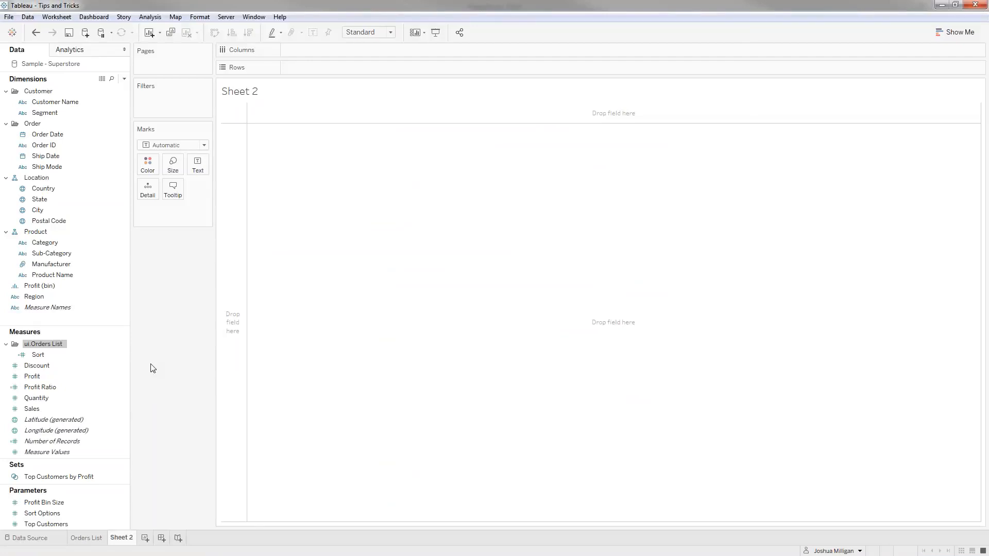
click(42, 201)
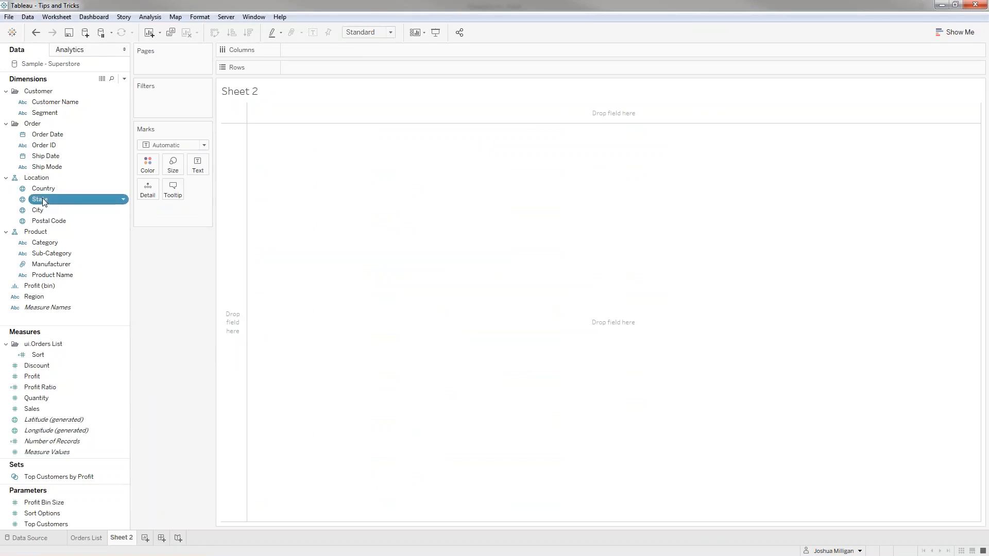
double_click(42, 200)
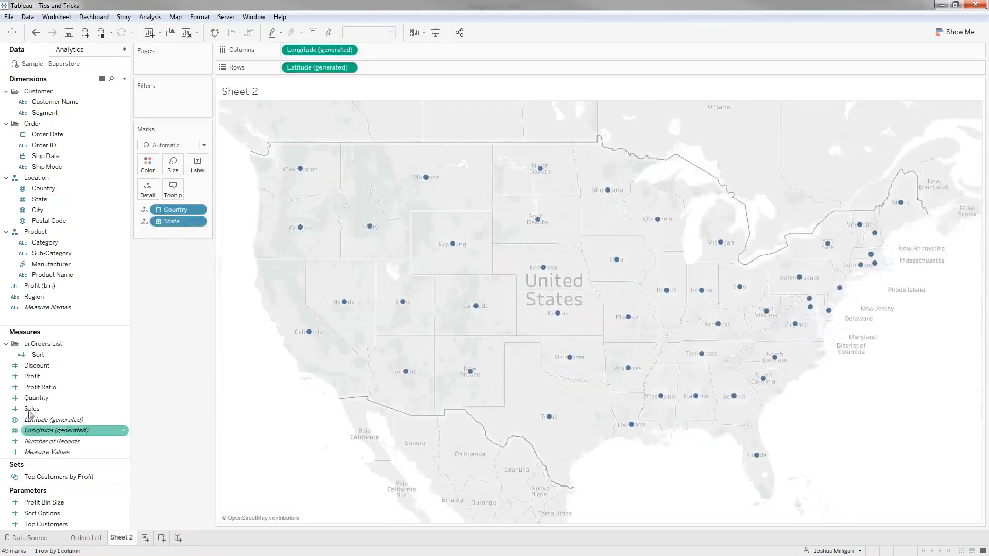
drag(32, 376, 148, 164)
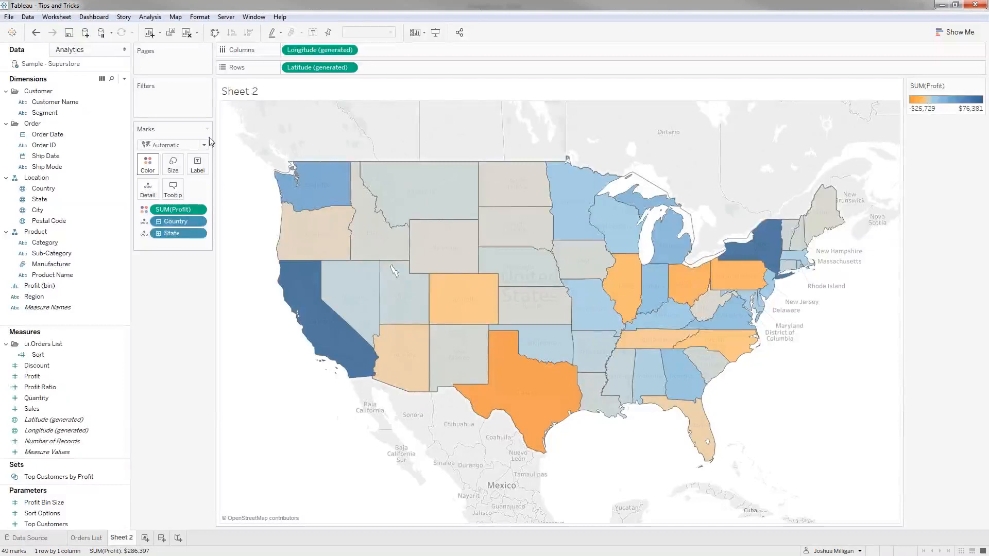
Step: Set the map background's washout to 100% so that only the colored states remain
click(180, 18)
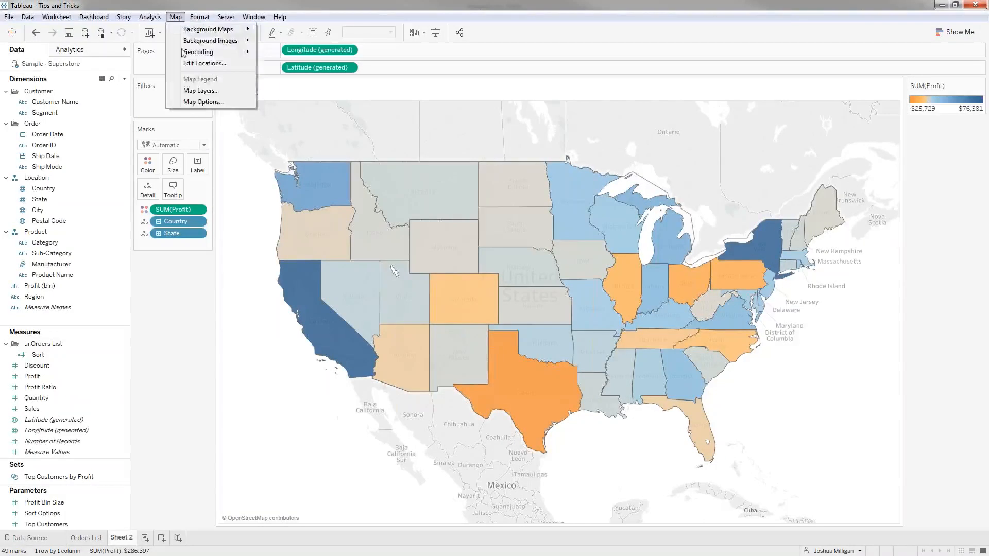
click(189, 90)
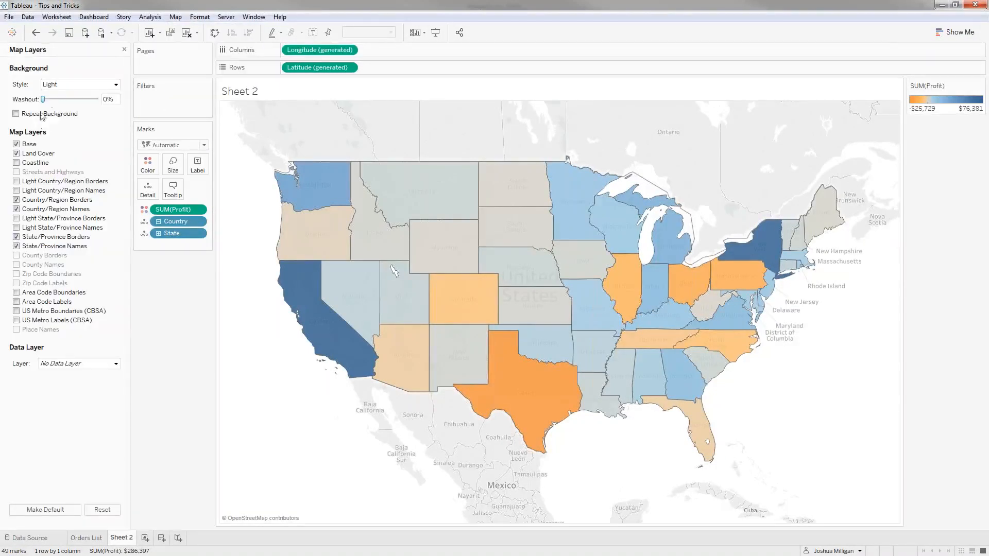
drag(48, 100, 124, 103)
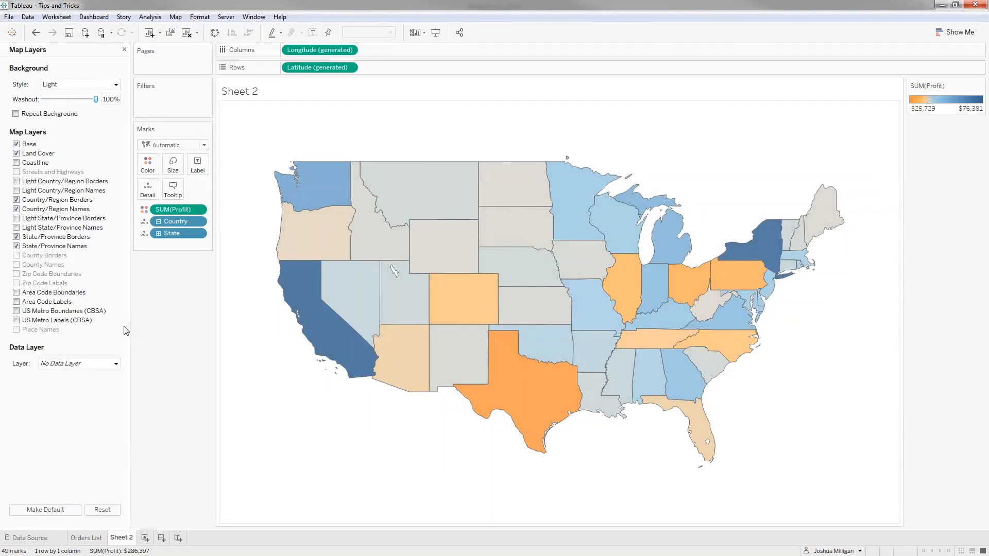
click(124, 50)
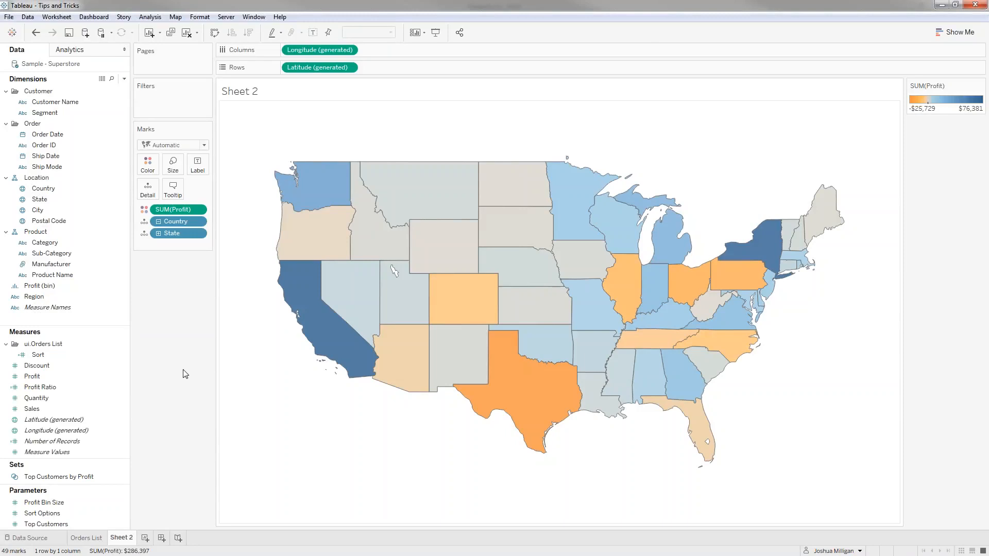
Step: Rename the map worksheet as Orders by State
right_click(116, 540)
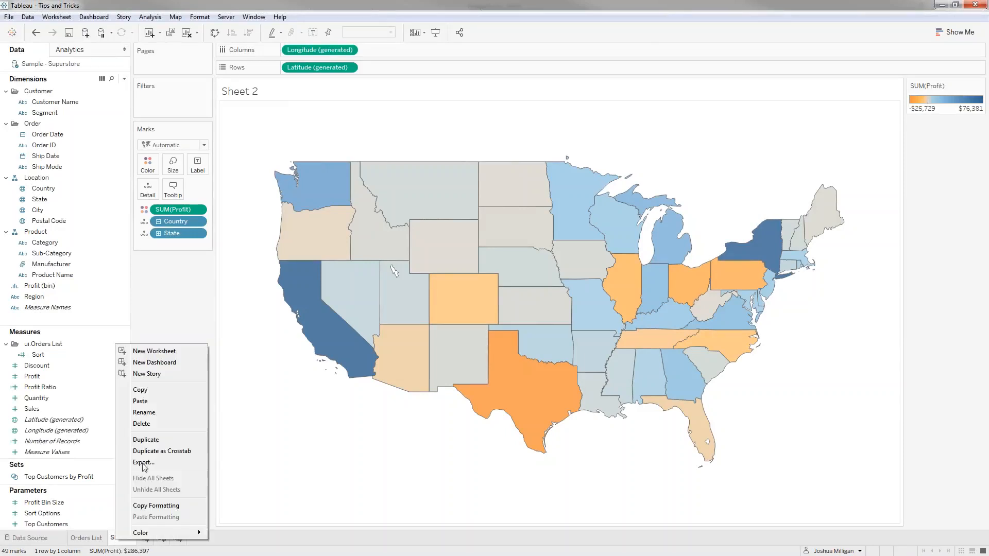
click(148, 416)
text(Orders by State)
key(Return)
Step: Build a bar chart on the new Sheet 3 worksheet showing Profit by Category and Sub-Category, with the dimensions on rows
click(169, 539)
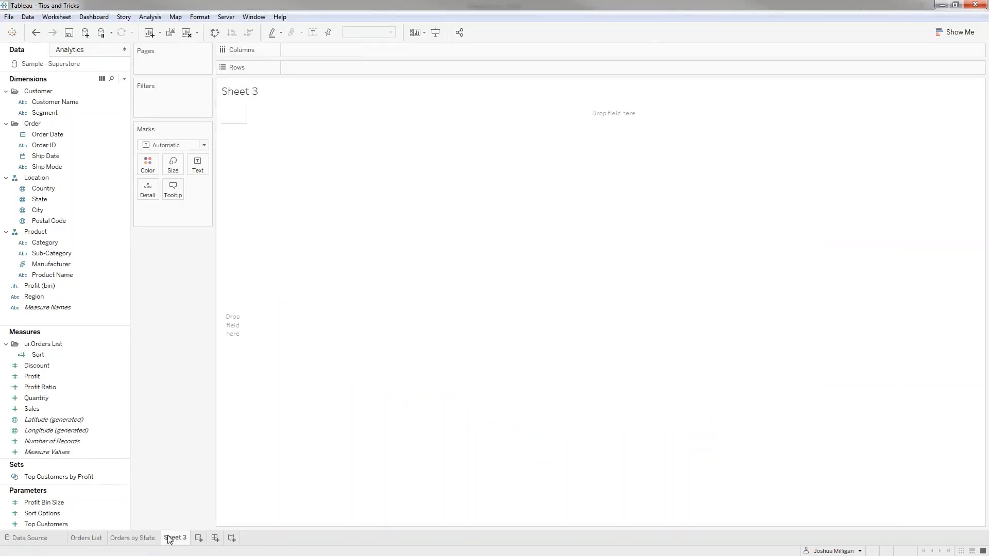
click(55, 243)
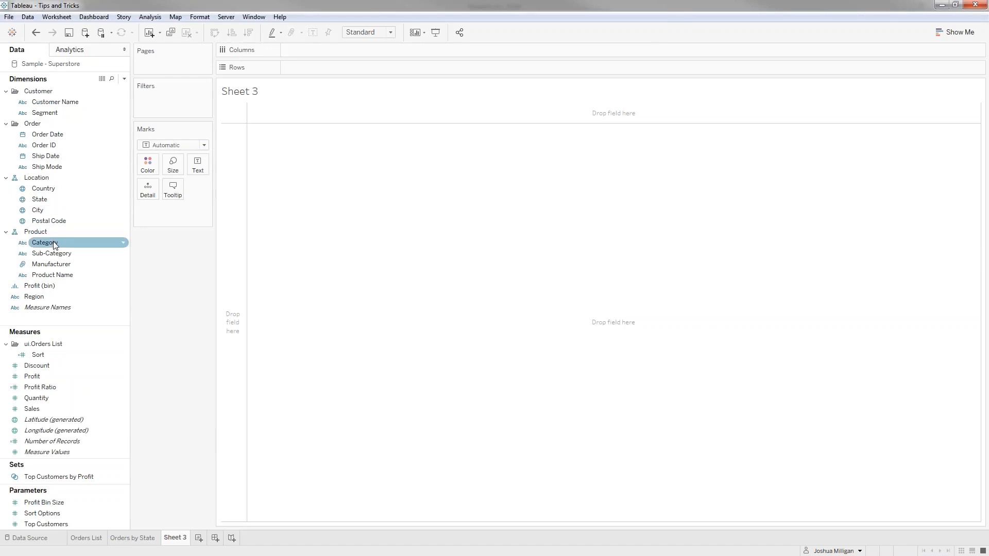
drag(51, 245, 231, 211)
click(62, 252)
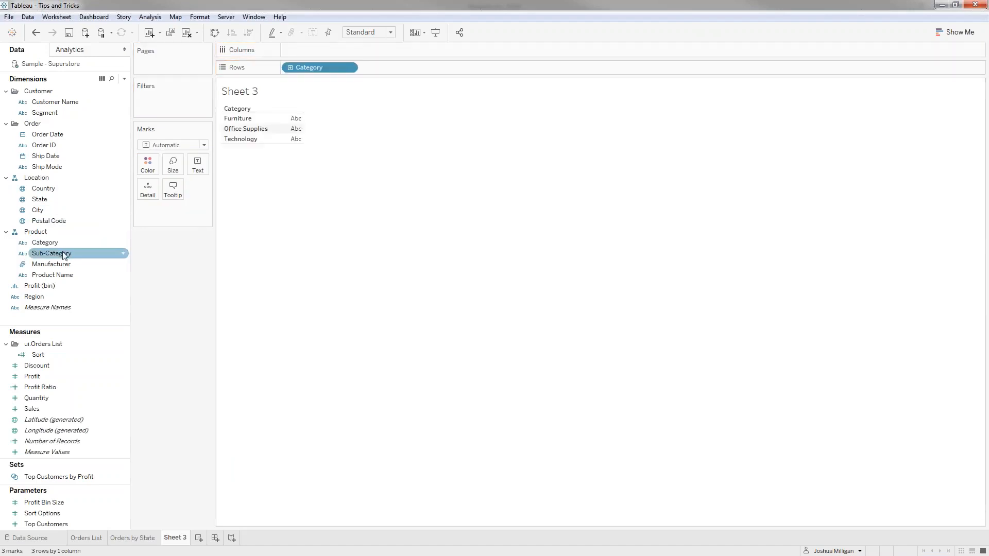
drag(60, 255, 412, 64)
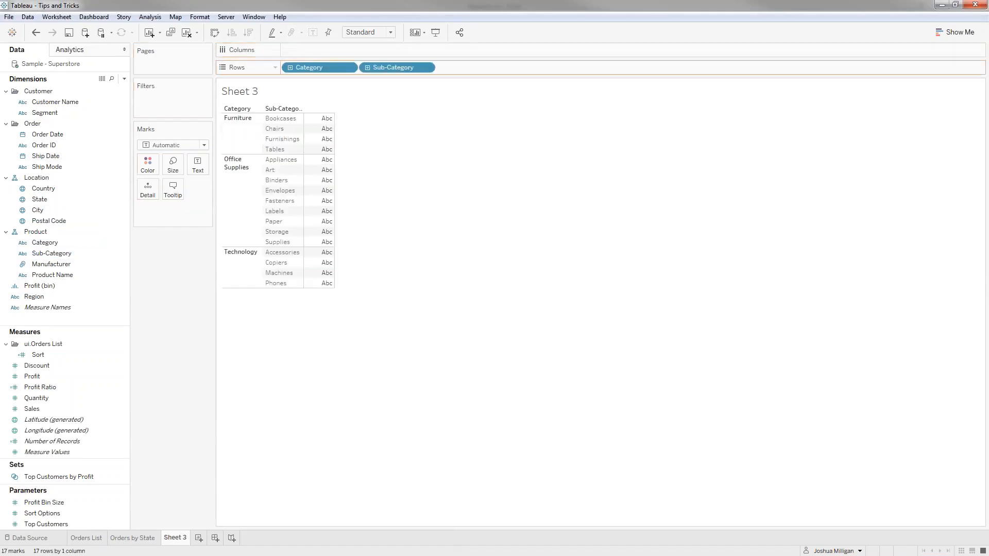
drag(35, 376, 346, 46)
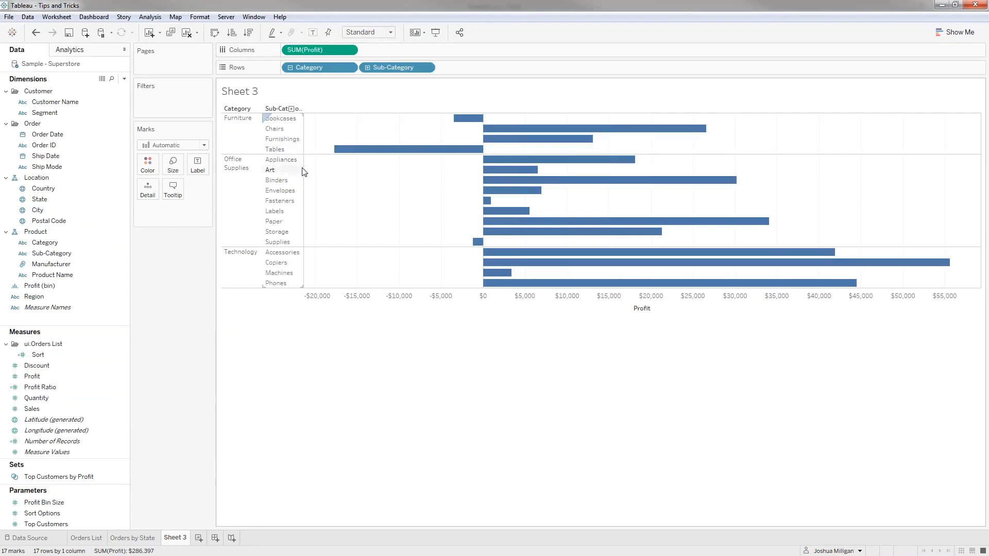
Step: Rename the Sheet 3 worksheet as Profit by Category and Subcategory
right_click(178, 539)
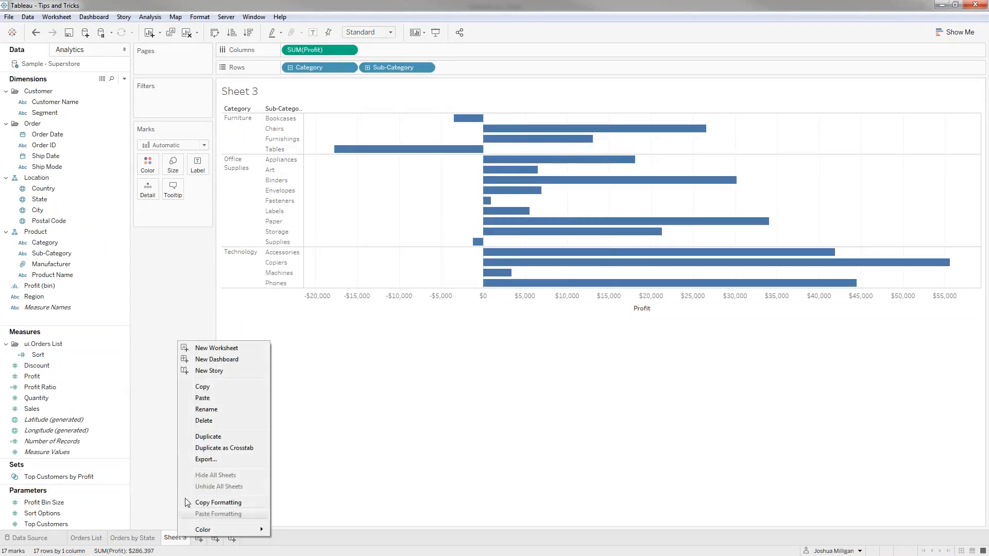
click(201, 409)
text(Profit by Category)
key(Return)
text(and S)
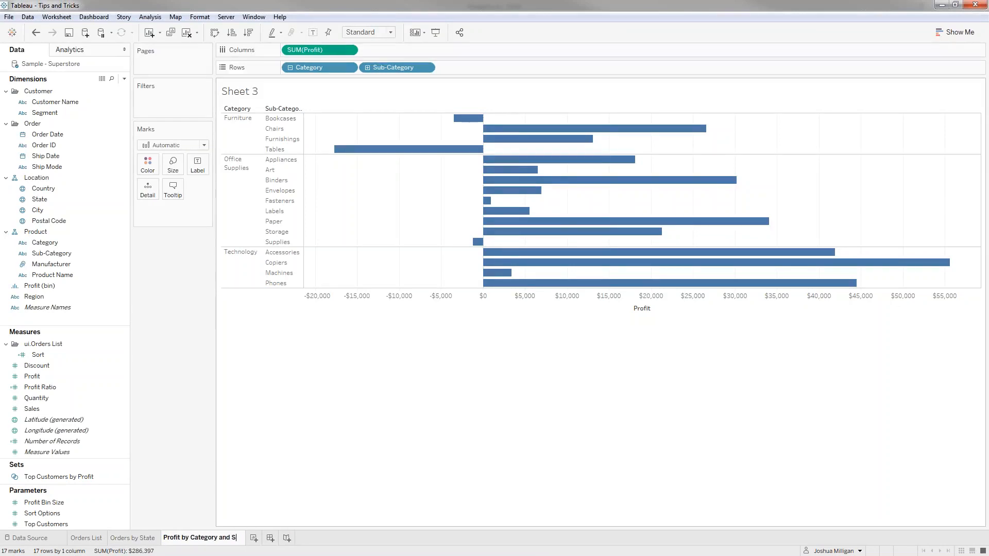
text(ubcategory)
key(Return)
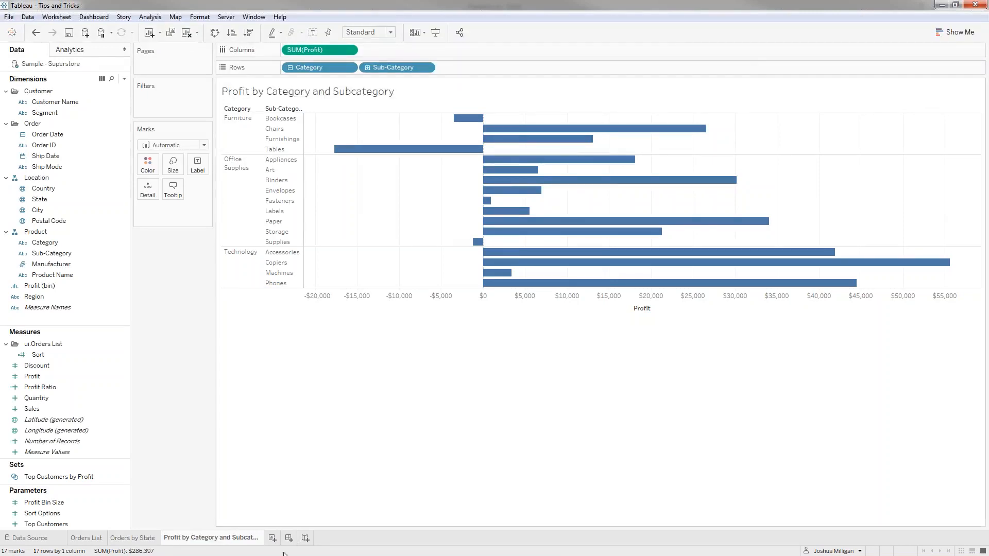
Step: Create a new dashboard and place the Orders by State map on it
click(288, 538)
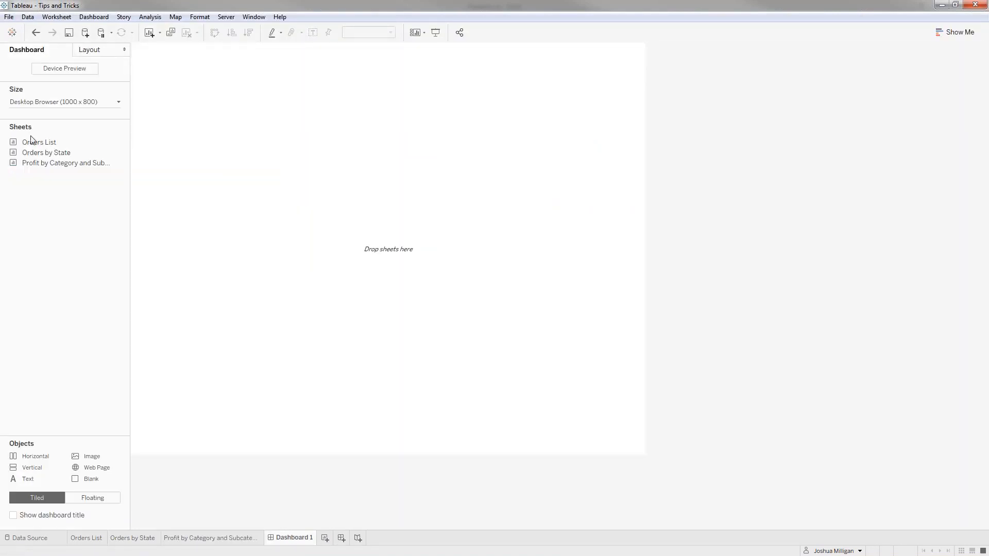
mouse_move(29, 154)
drag(29, 155, 203, 141)
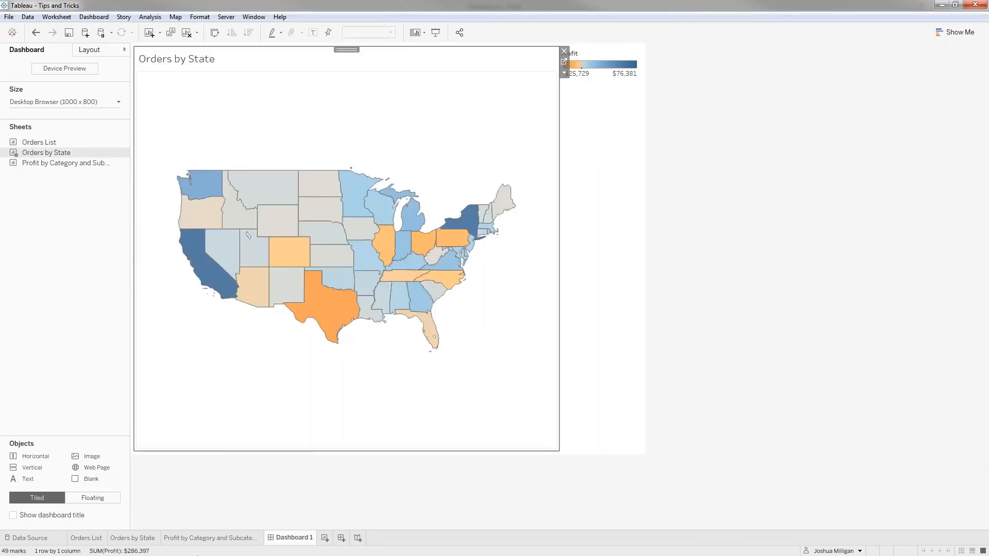
Step: Rename the Orders by State worksheet as Profit by State
right_click(129, 538)
click(161, 410)
key(Home)
key(ctrl+shift+Right)
text(Profit)
key(Return)
Step: Add the Profit by Category and Subcategory sheet to the dashboard below the map
mouse_move(34, 162)
drag(34, 164, 333, 325)
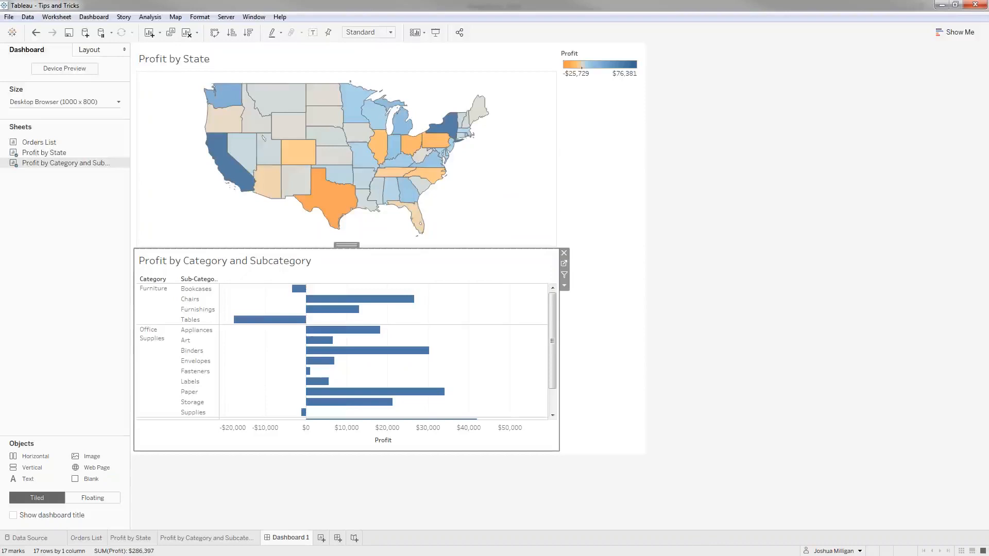
drag(349, 245, 412, 329)
click(518, 225)
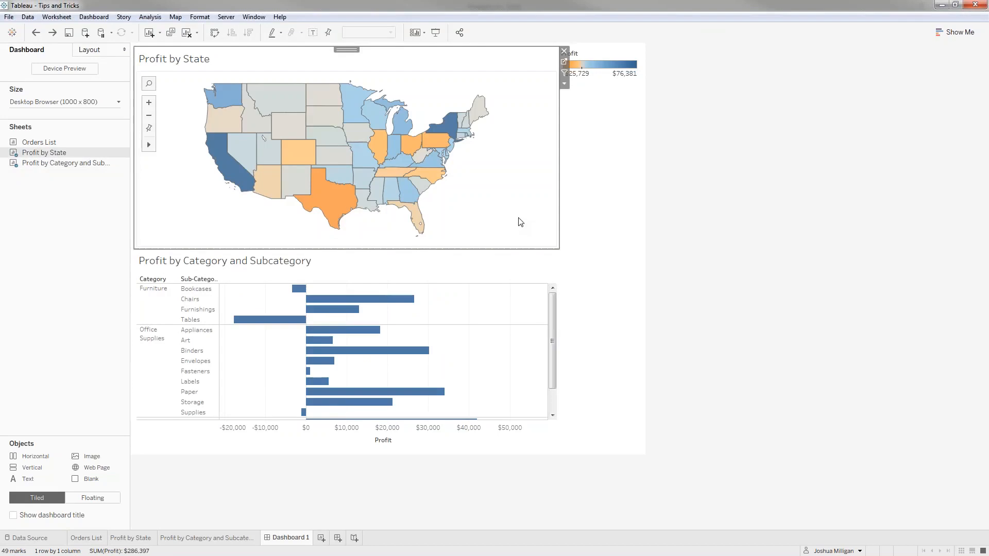
Step: Remove the Profit color legend together with its layout container from the dashboard
click(621, 127)
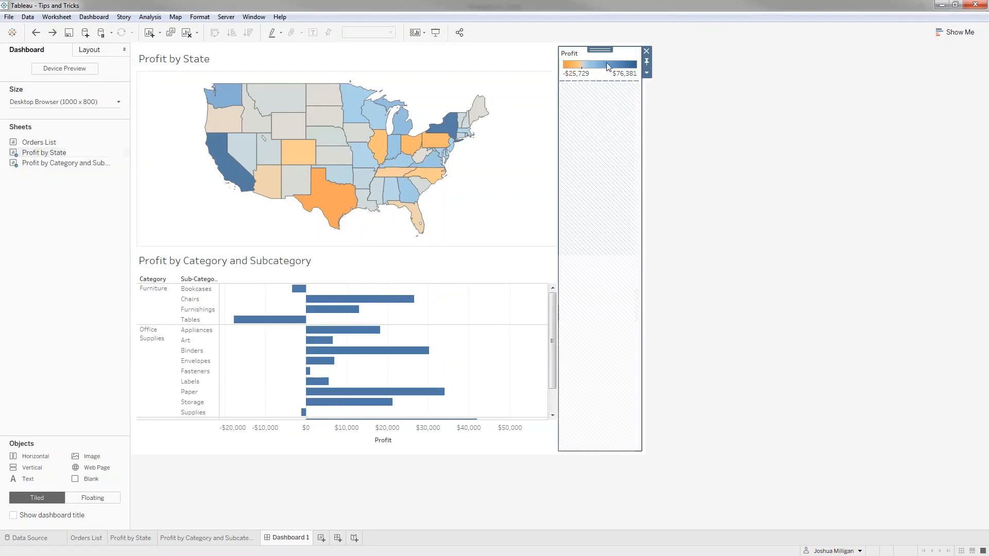
click(646, 51)
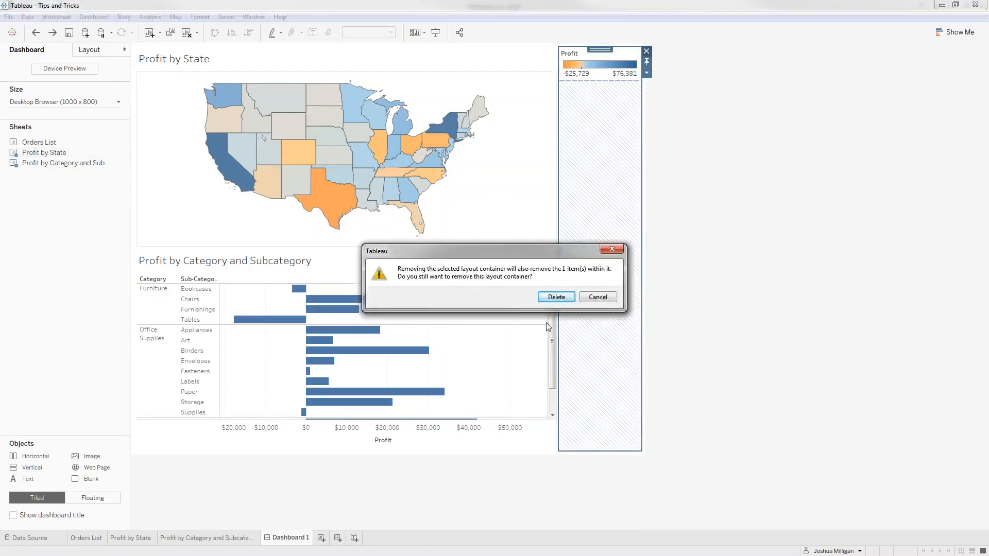
click(556, 296)
Step: Use the Profit by State map as a filter and test it by selecting California, Texas and New Mexico, clearing the selection at the end
click(573, 235)
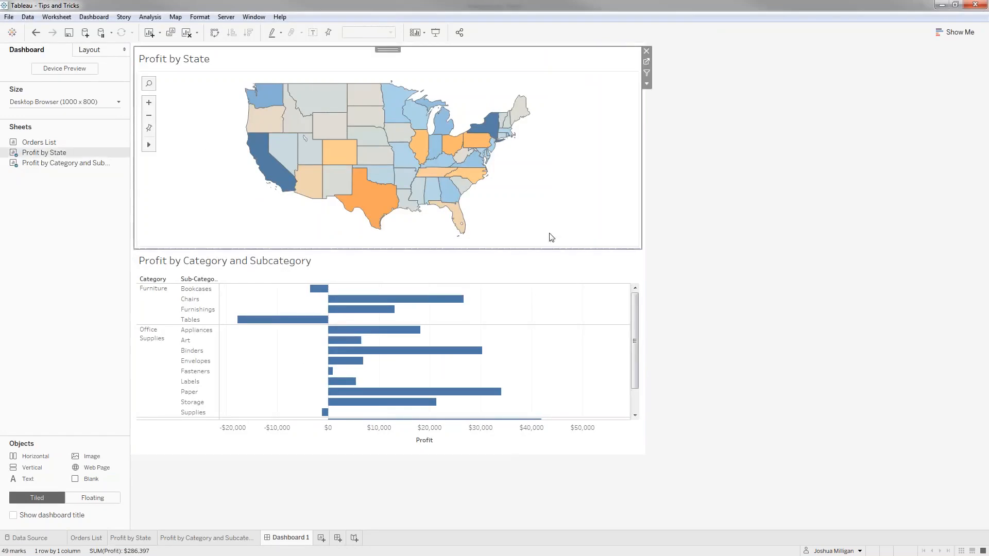
click(647, 73)
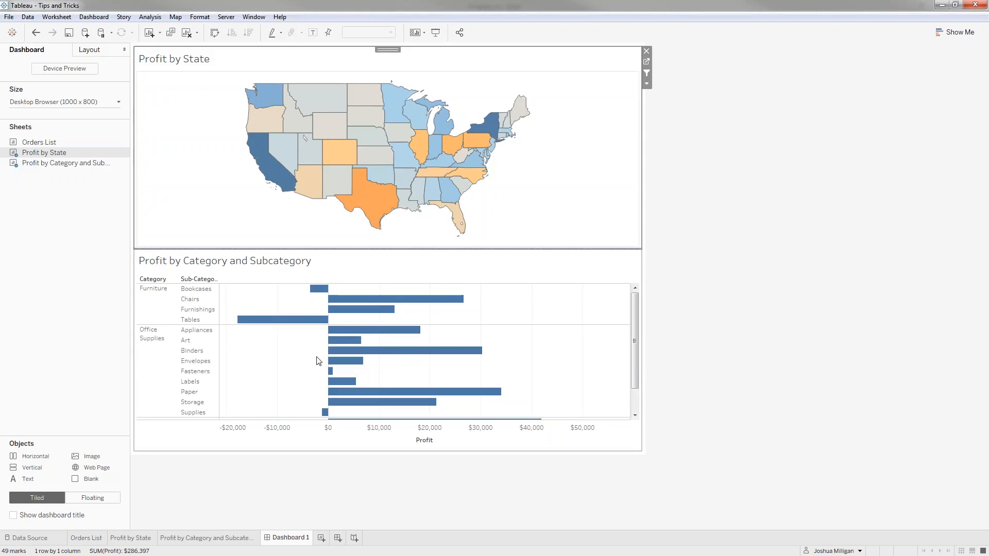
mouse_move(275, 187)
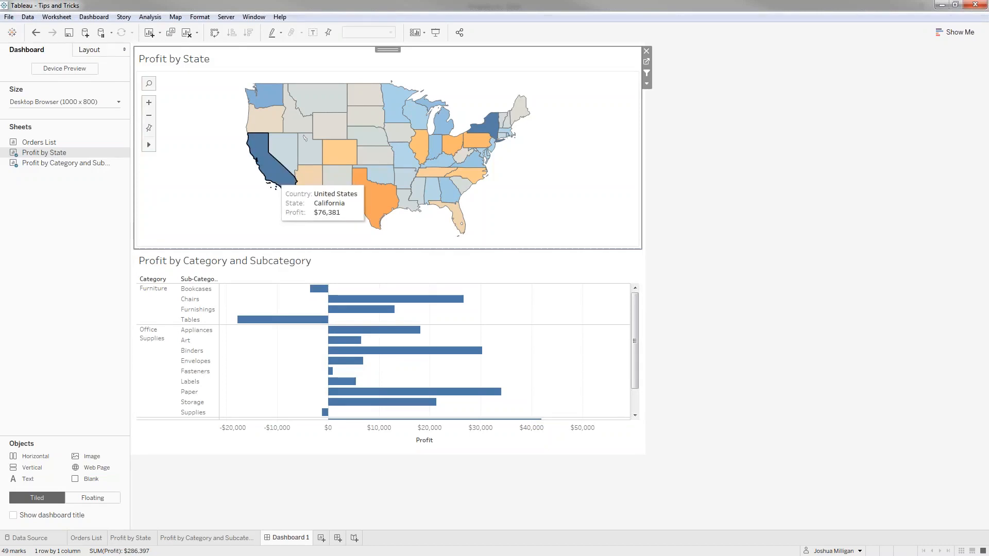
click(275, 183)
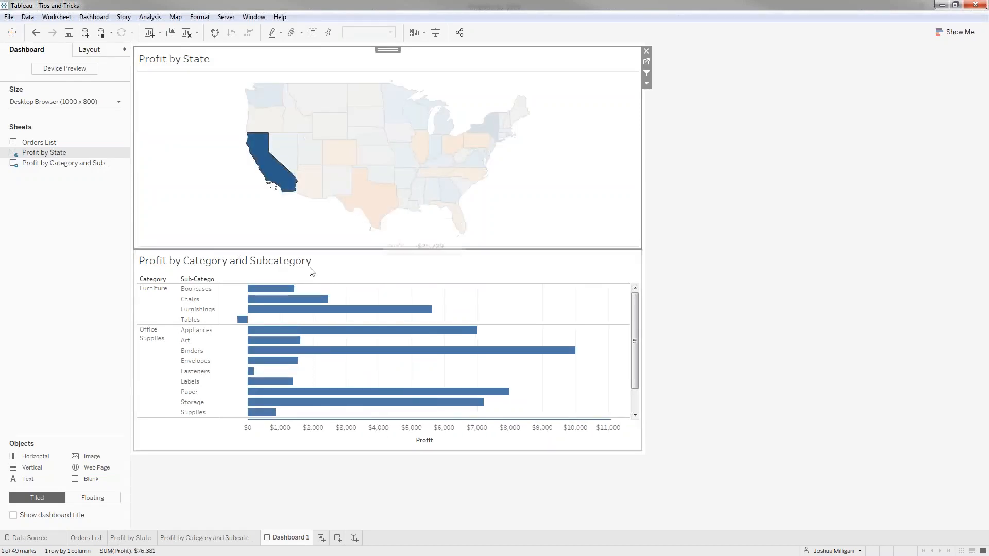
click(355, 195)
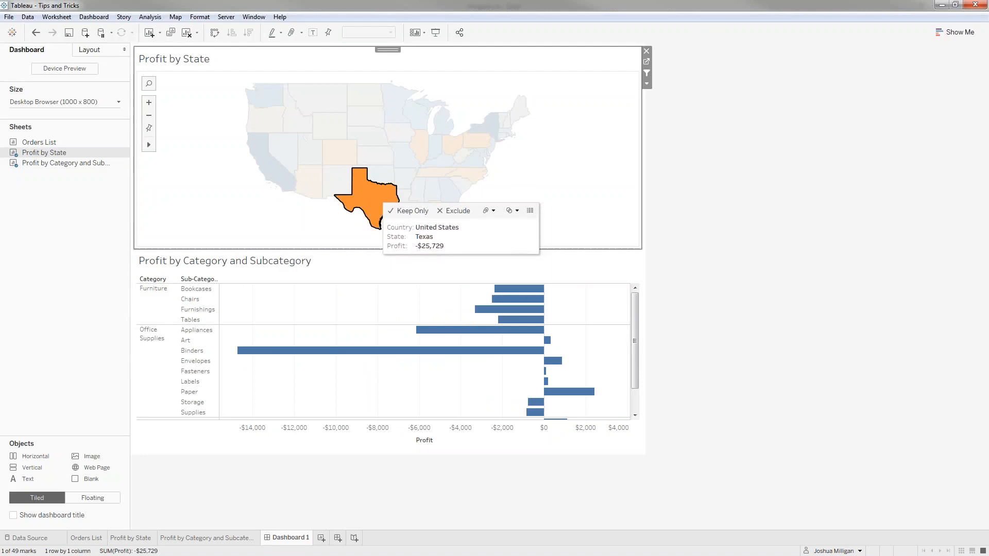
click(376, 214)
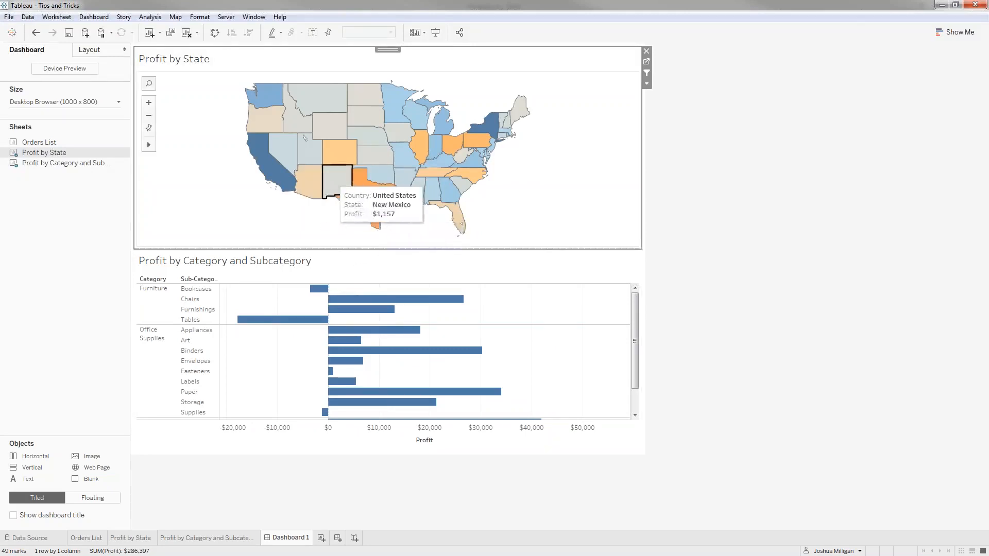
click(338, 183)
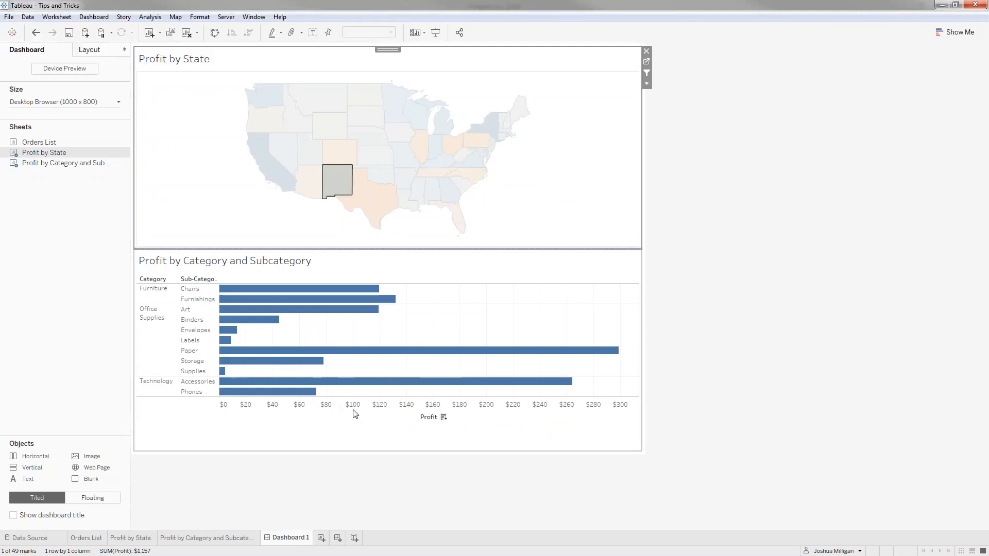
click(344, 187)
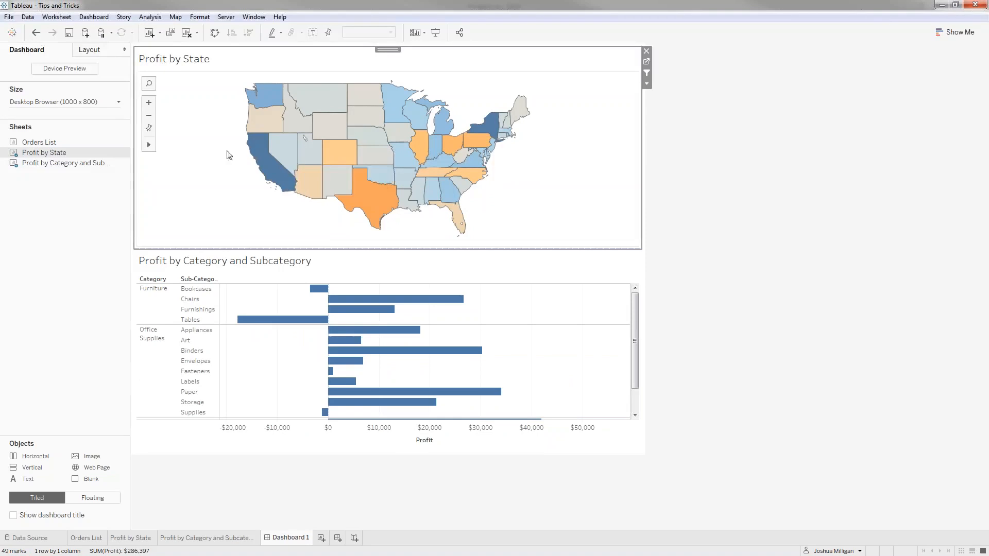
Step: Open the dashboard's generated filter action for editing and name it Filter by State
click(95, 17)
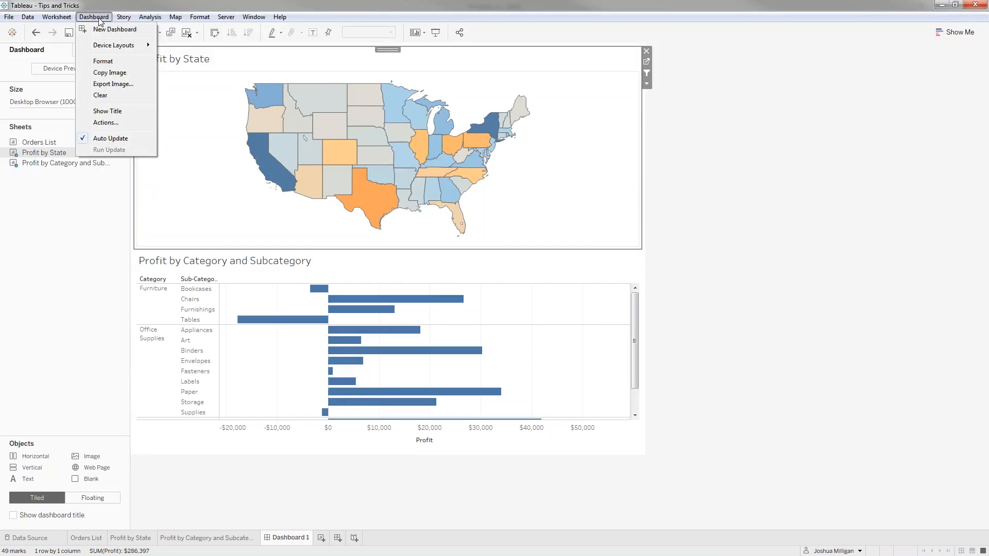
click(279, 17)
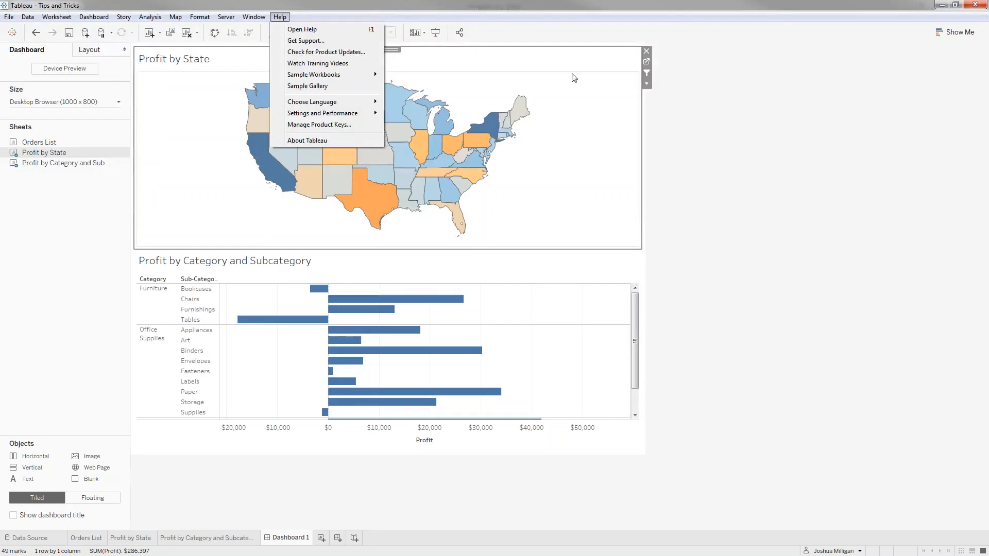
click(107, 20)
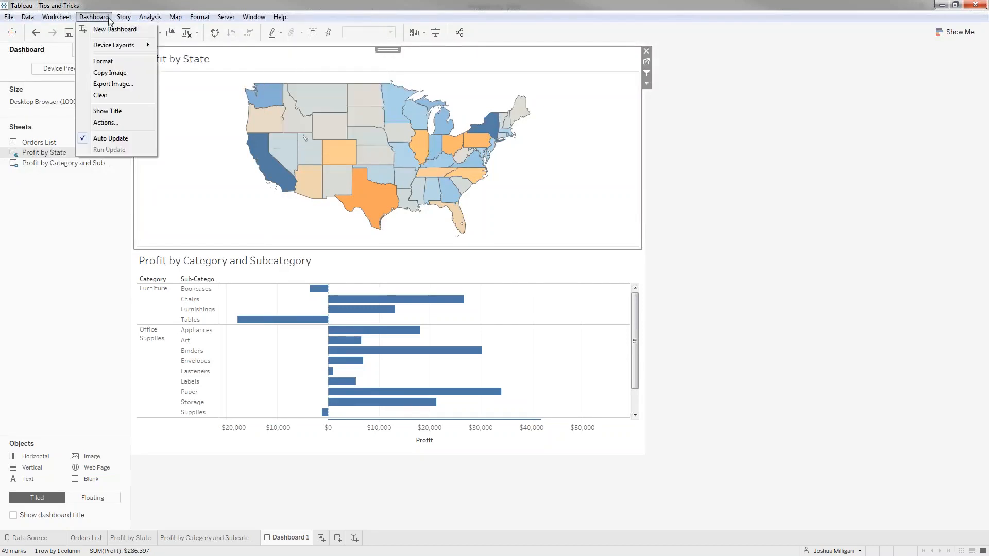
click(107, 123)
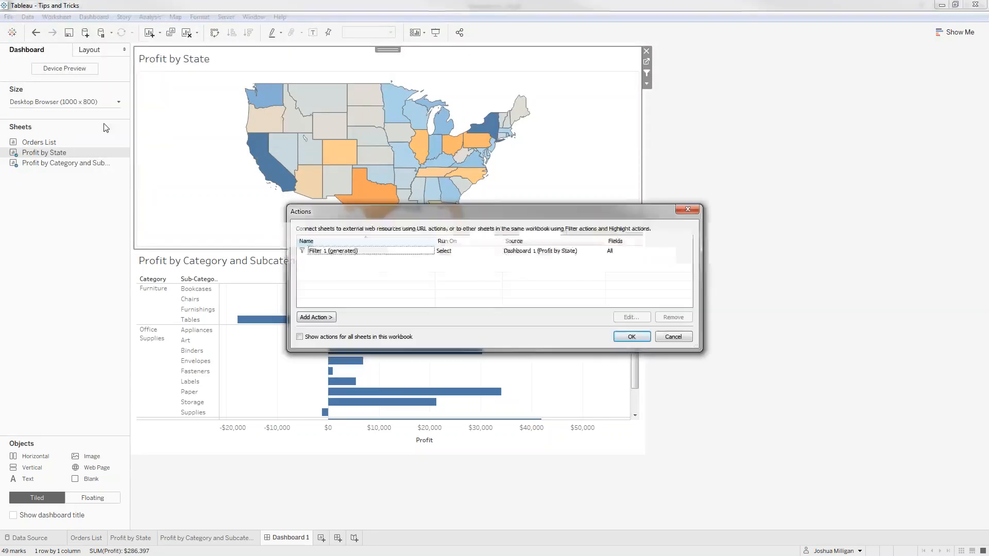
click(352, 256)
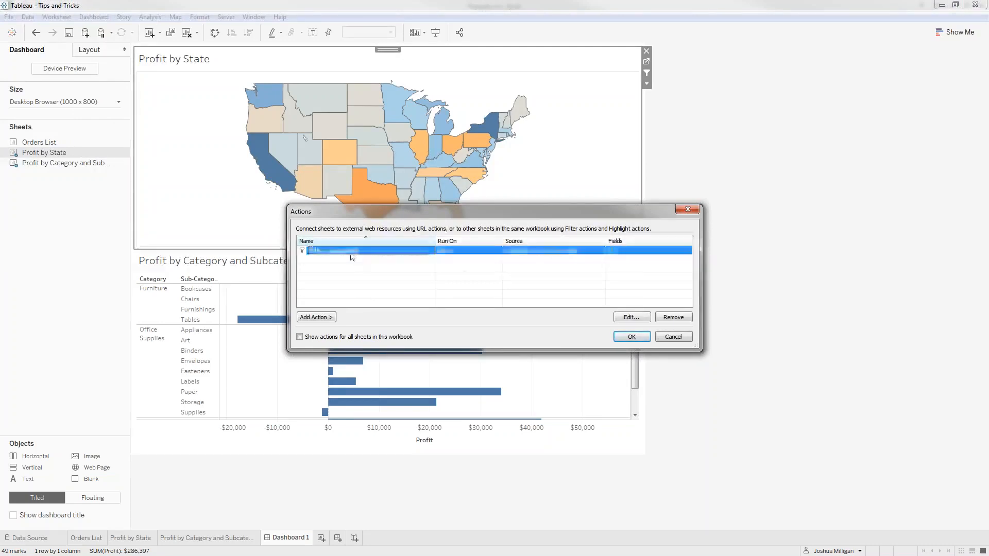
click(631, 317)
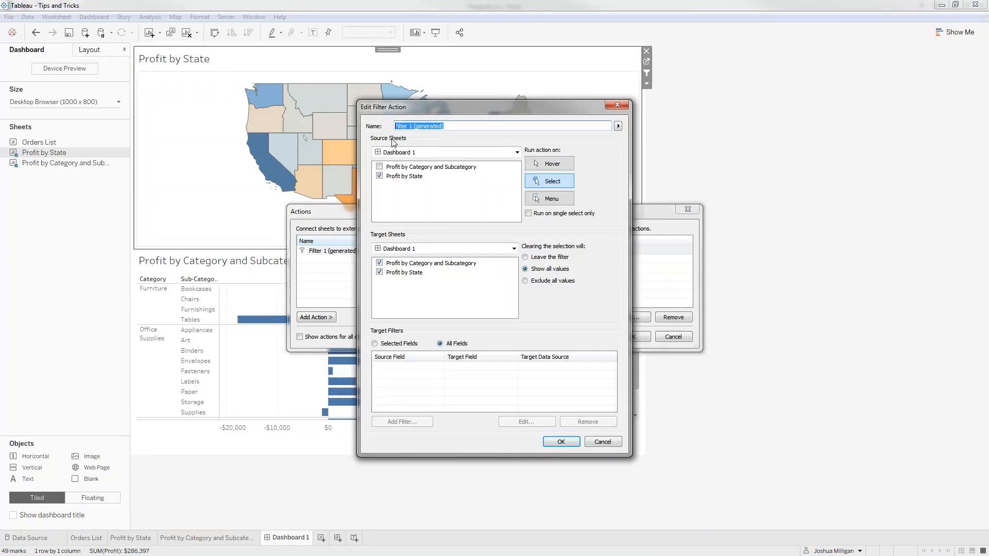
text(Fil)
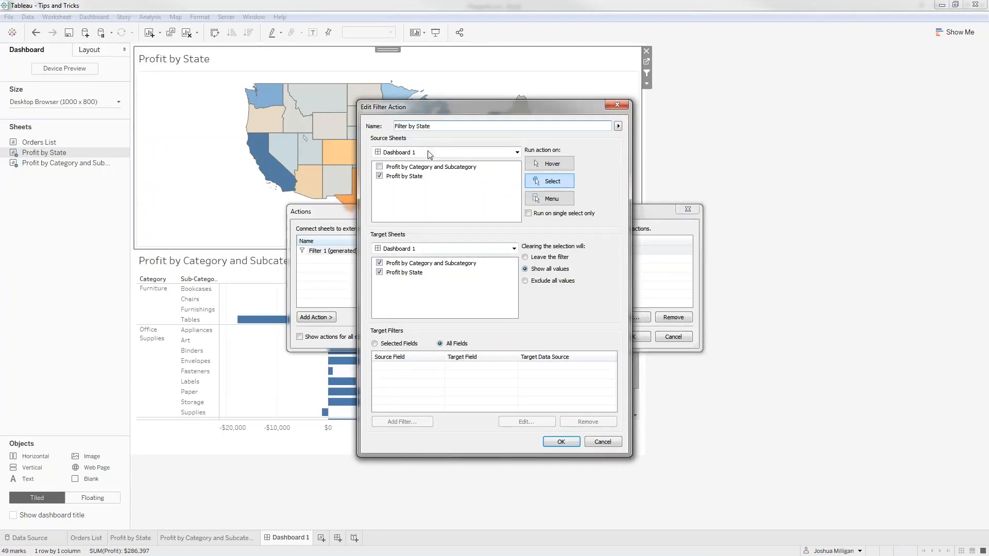
Step: Set the action to run on single select only, target only Profit by Category and Subcategory, and exclude all values when the selection is cleared
click(561, 202)
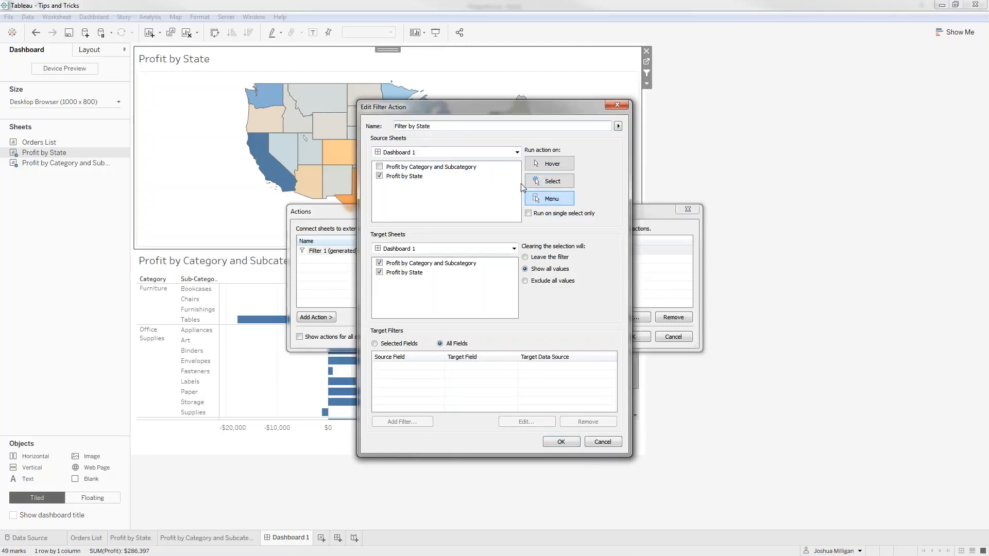
click(541, 182)
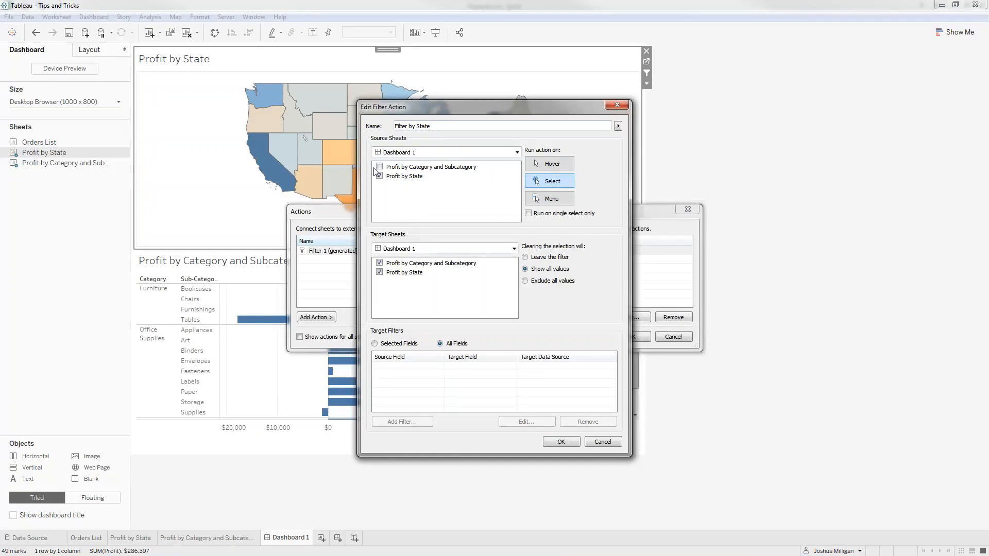
click(403, 177)
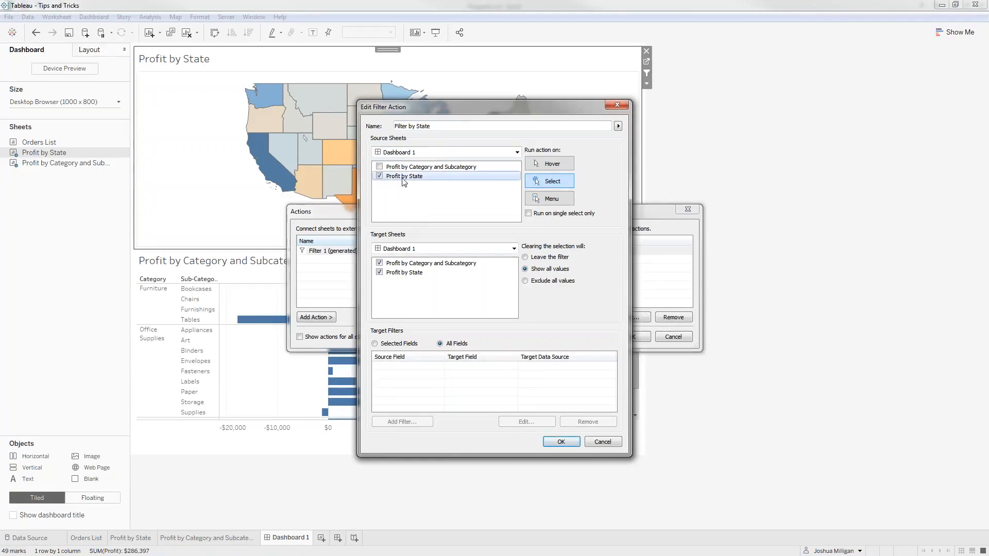
click(416, 266)
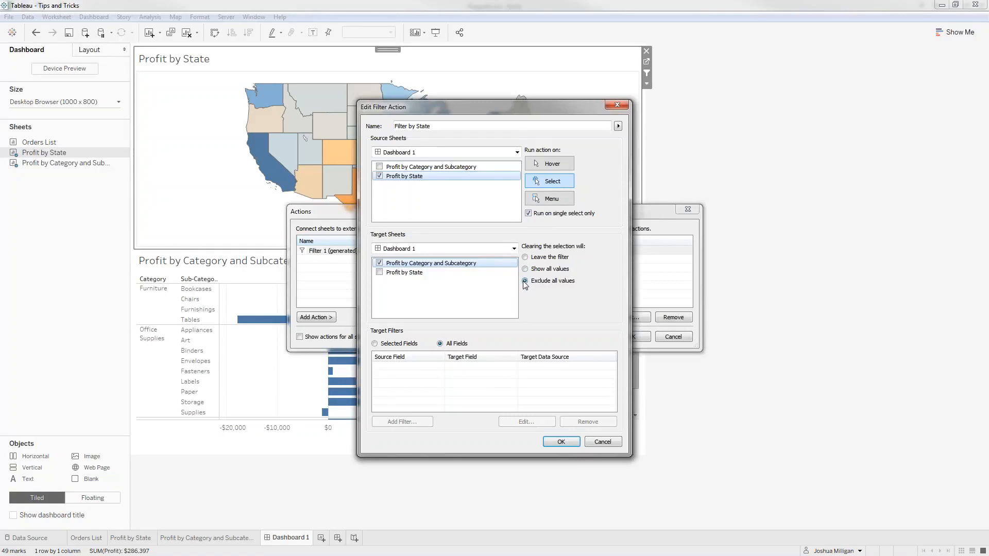
click(560, 441)
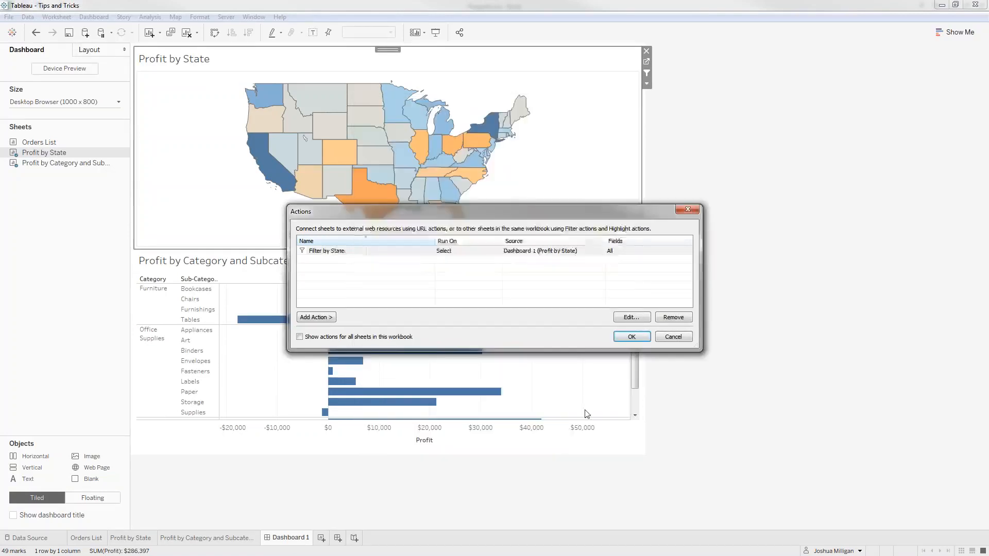
click(630, 338)
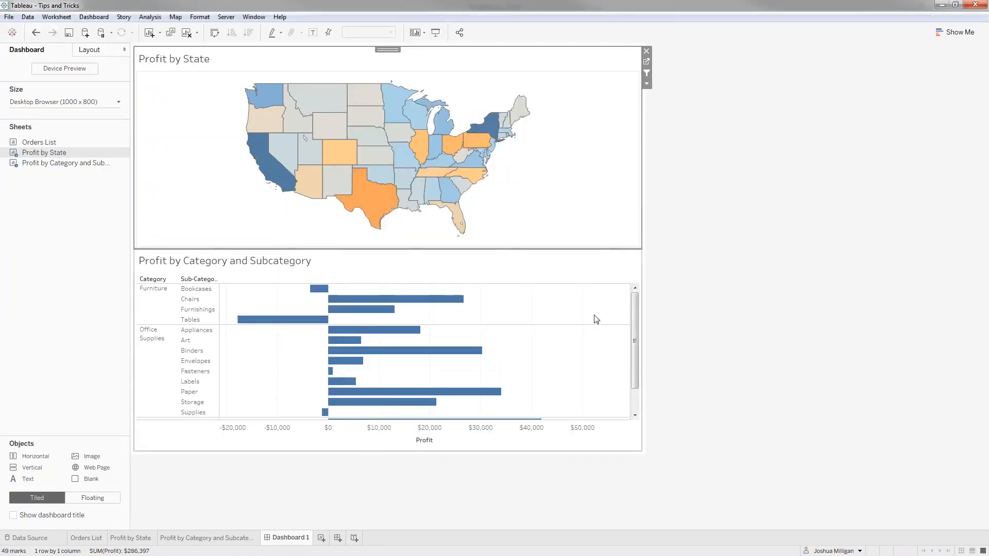
Step: Test the state filter action by selecting California on the map and clearing the selection
click(260, 155)
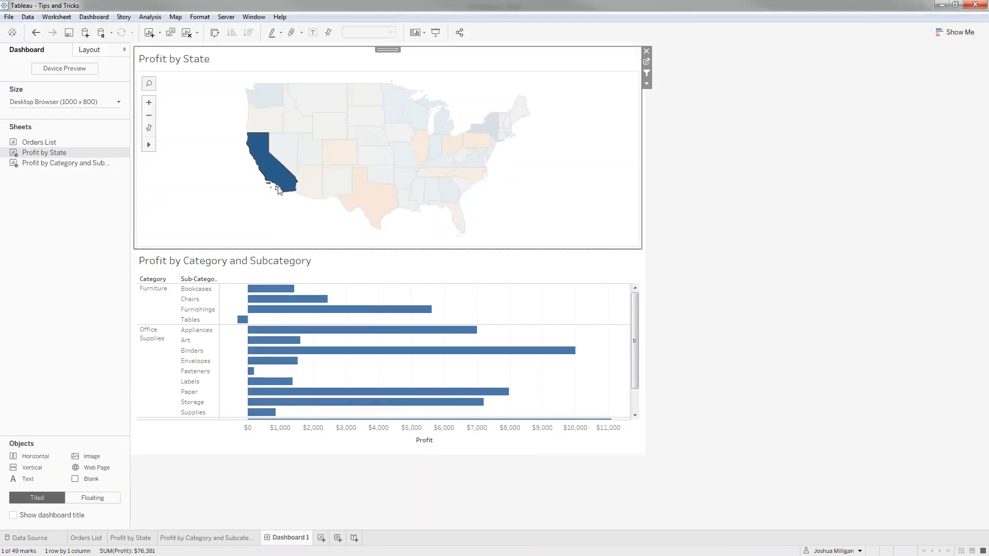
click(272, 173)
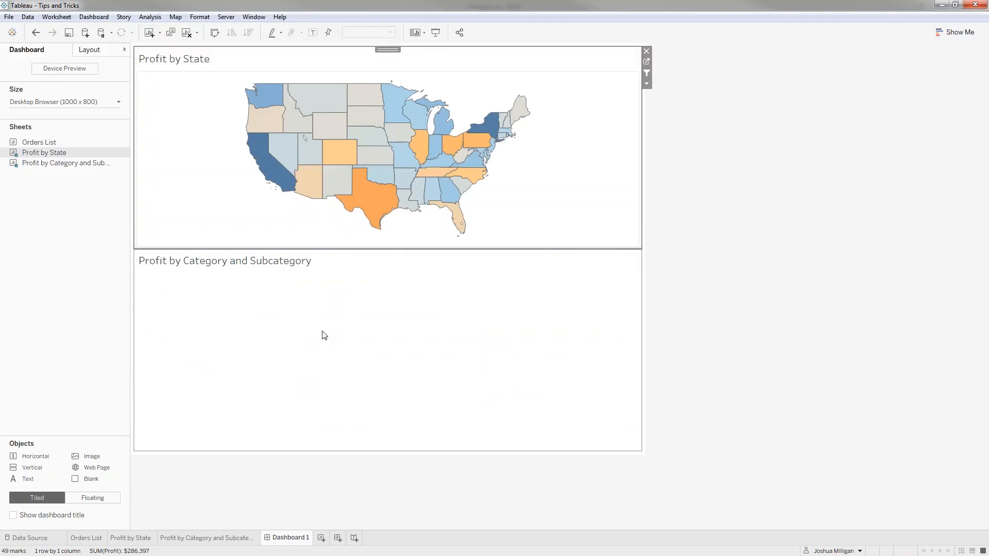
click(200, 264)
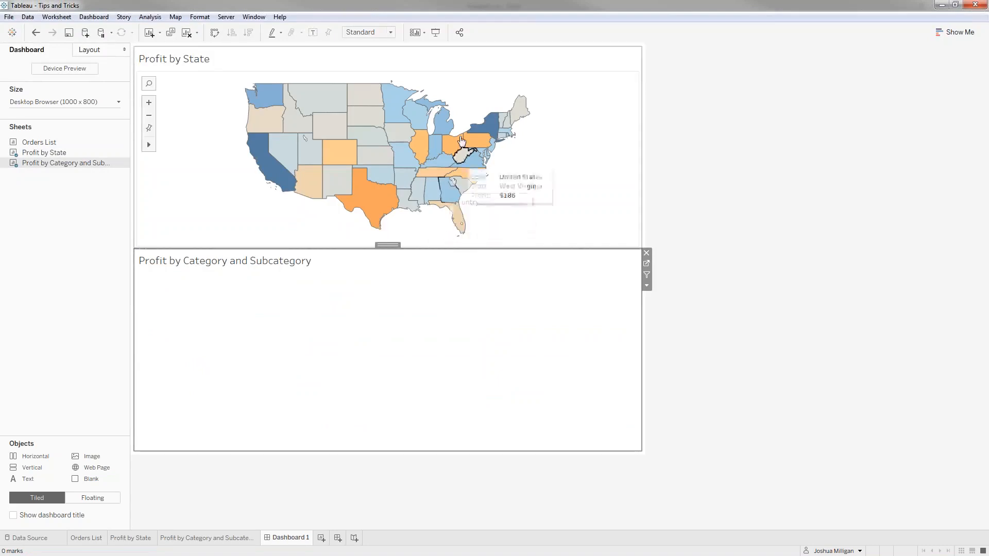
Step: Test the filter action with New York, Virginia, South Carolina and Georgia, clearing the state selection at the end
click(486, 136)
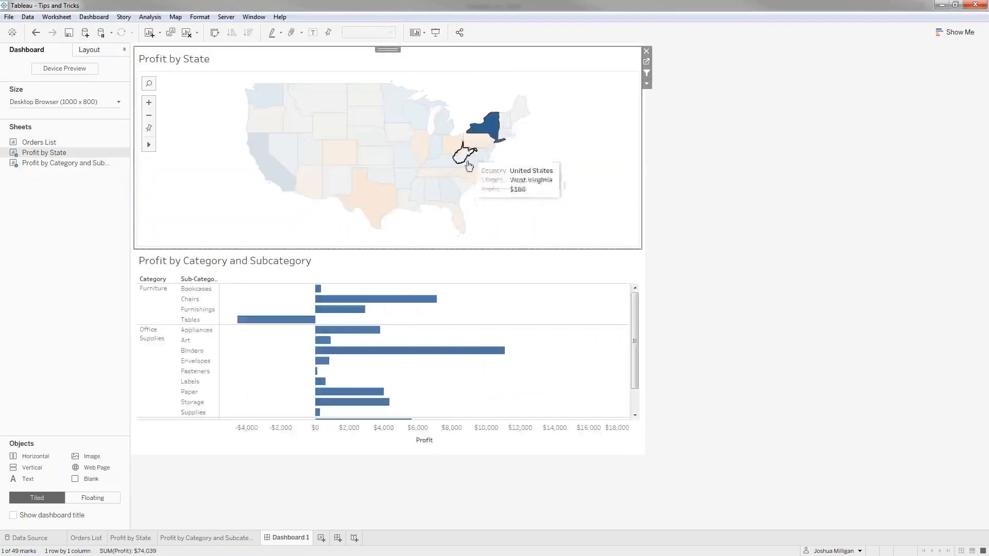
click(486, 162)
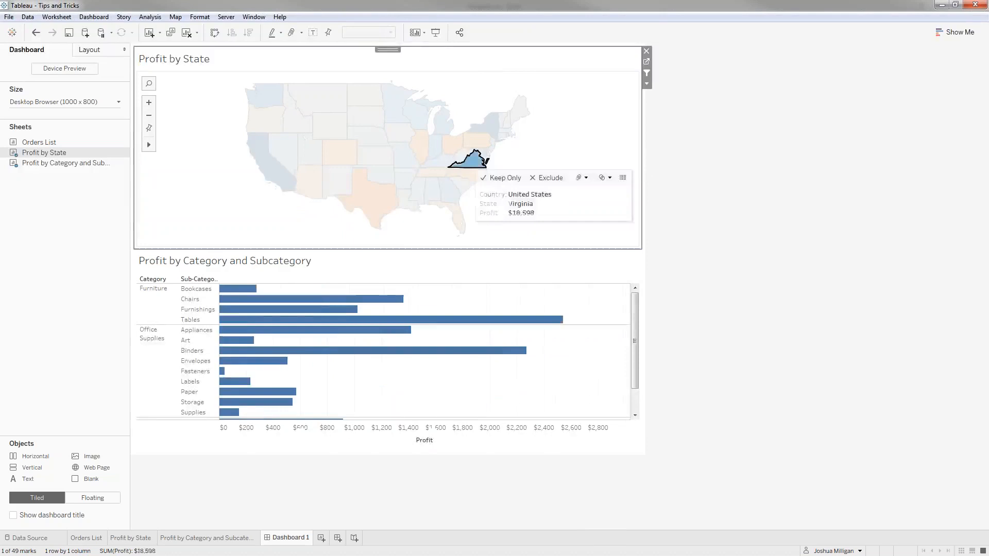
click(461, 188)
click(447, 196)
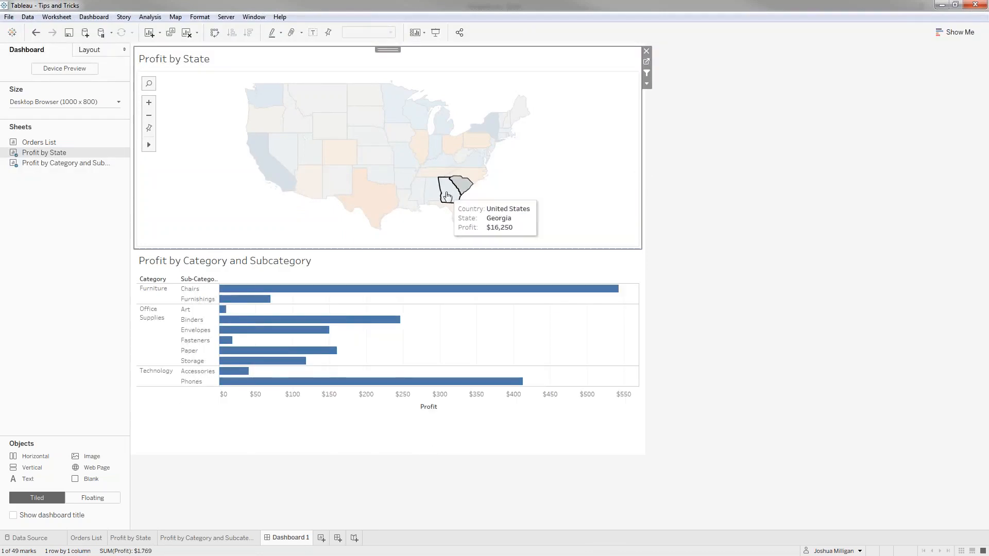
click(447, 196)
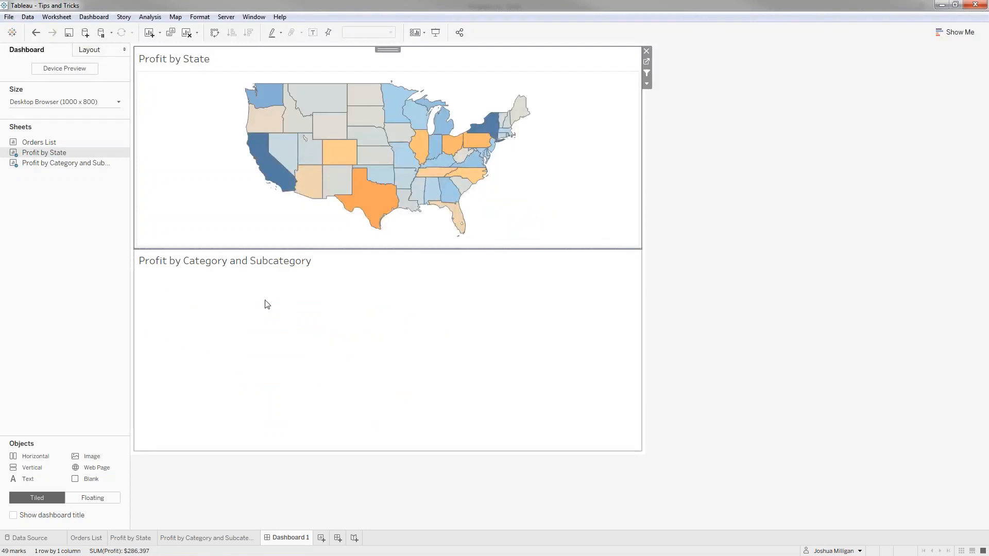
Step: Hide the title of the Profit by Category and Subcategory sheet on the dashboard
click(326, 276)
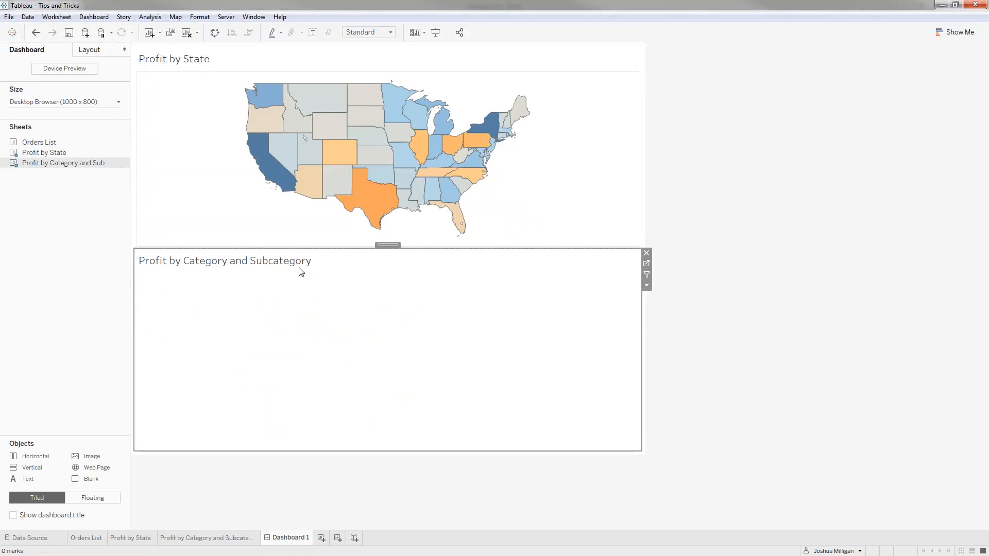
click(646, 286)
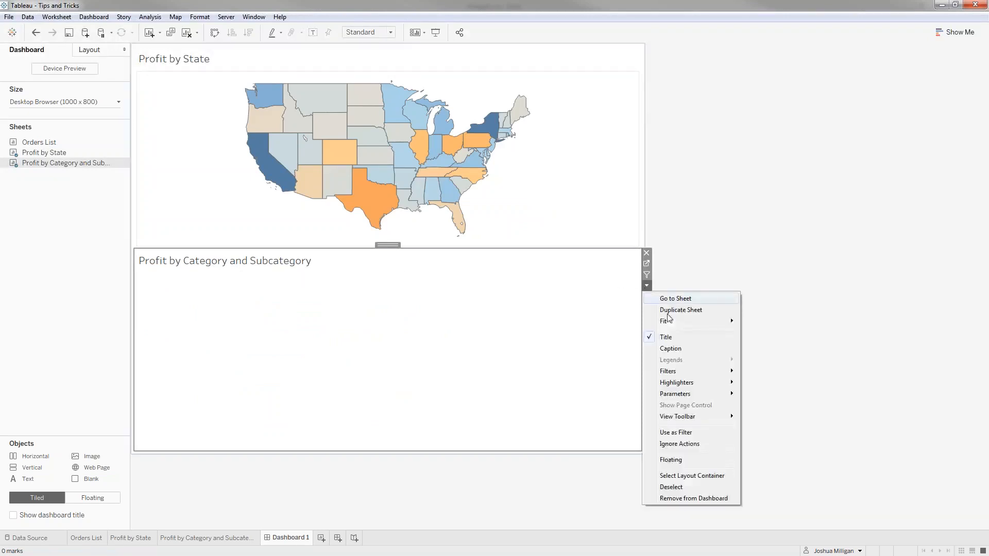
click(690, 339)
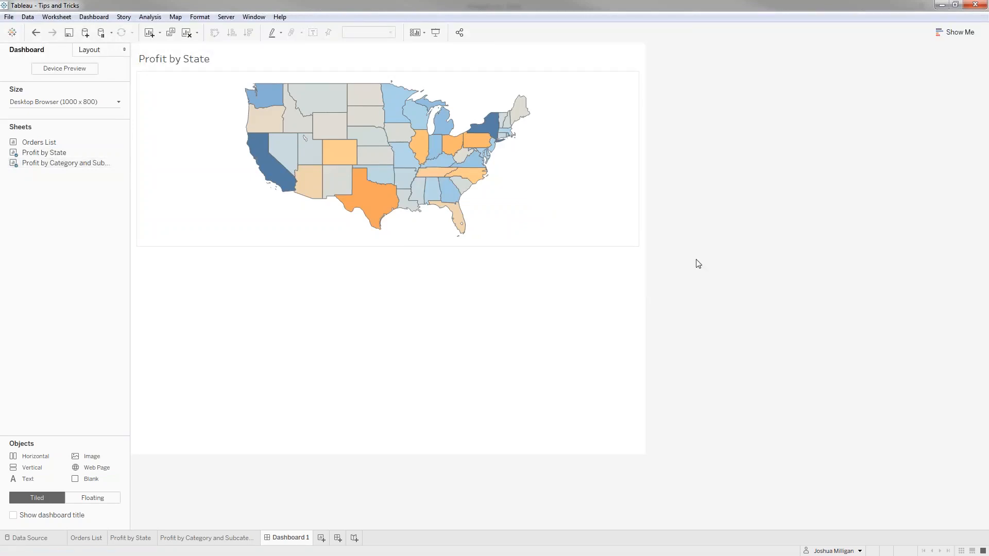
Step: Check how the untitled bar chart responds to the filter by selecting Texas, Arizona, Texas again and Tennessee on the map
click(382, 221)
click(380, 219)
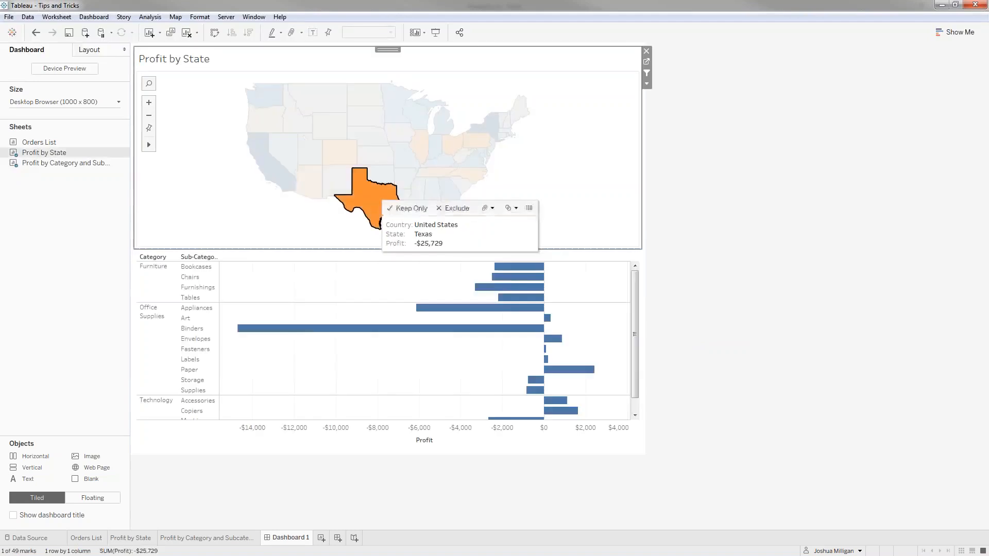
click(302, 188)
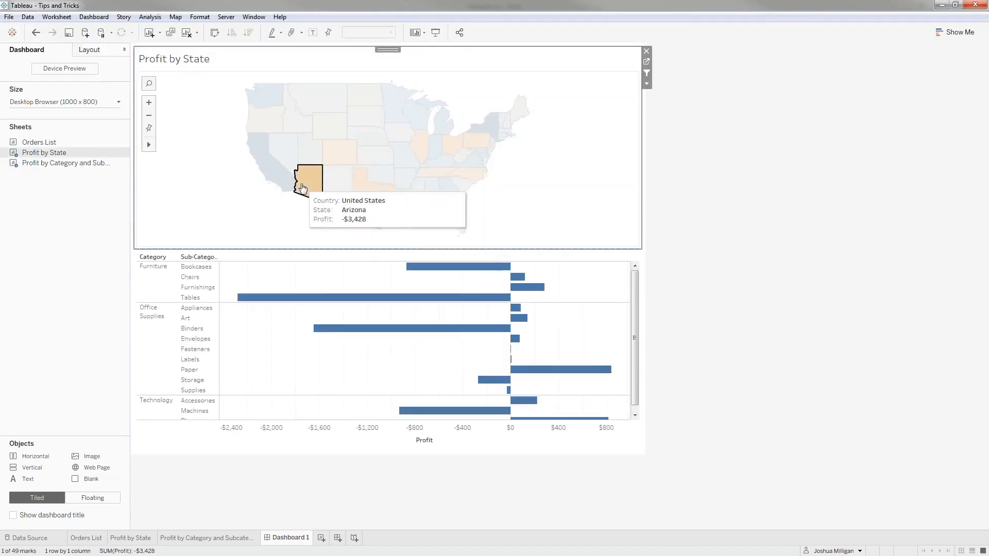
click(273, 287)
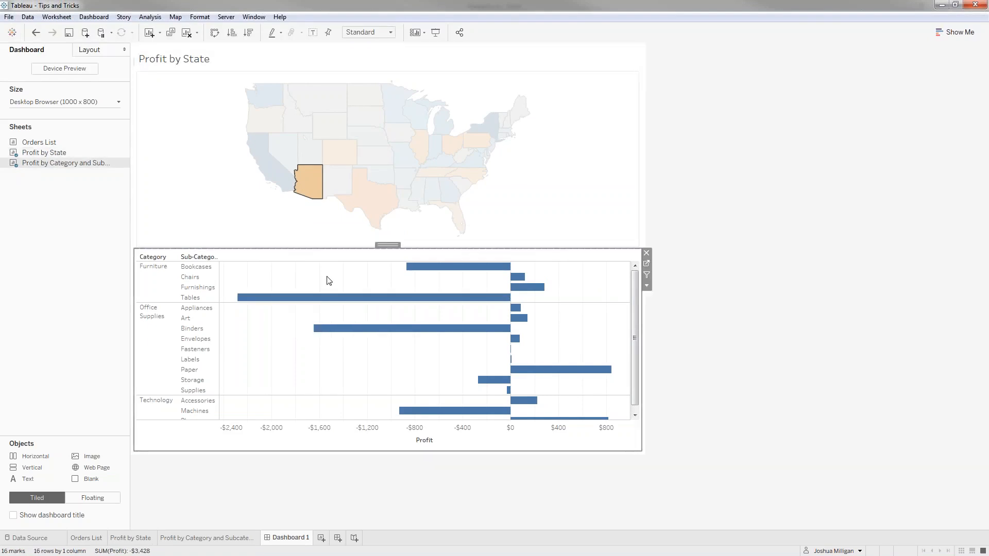
click(372, 200)
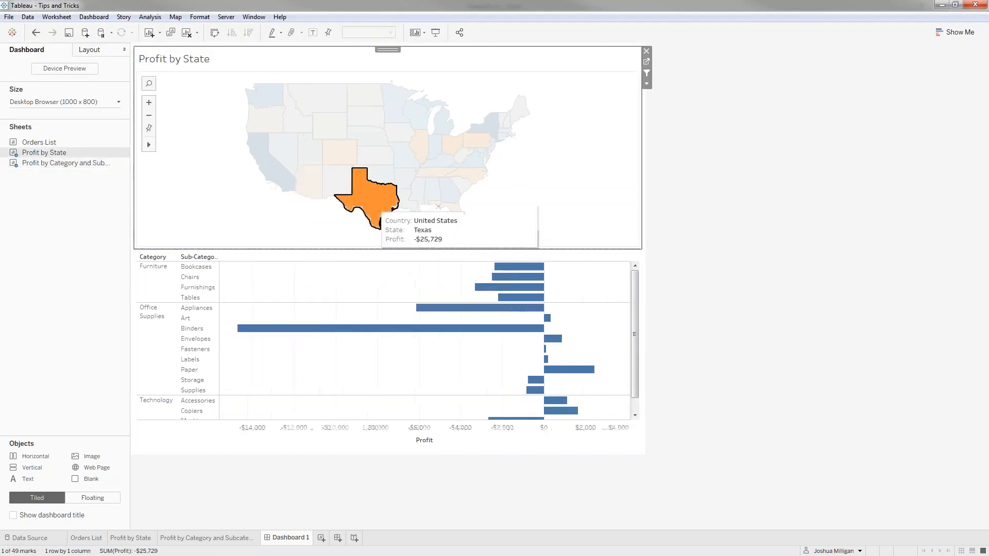
click(444, 174)
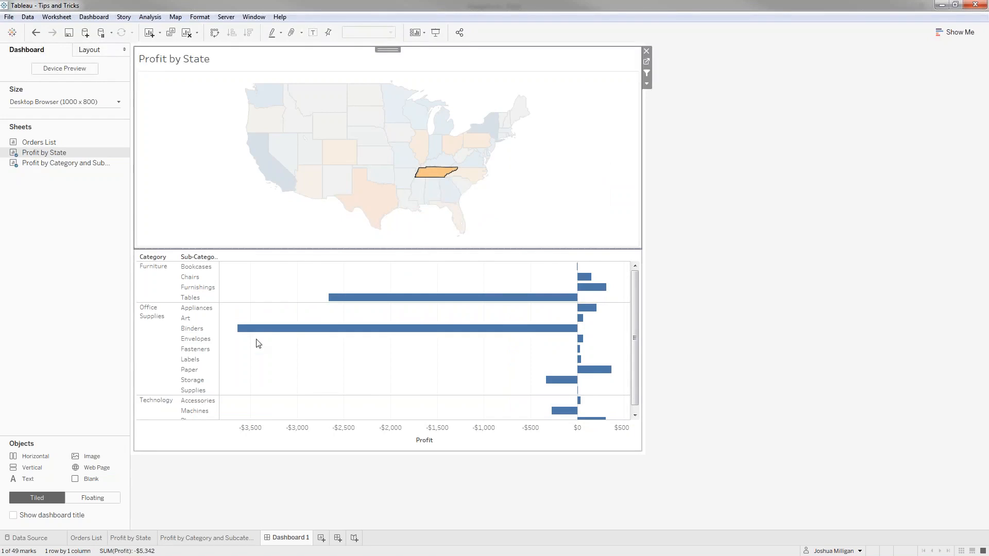
Step: Go from the dashboard's bar chart to its Profit by Category and Subcategory worksheet
click(497, 368)
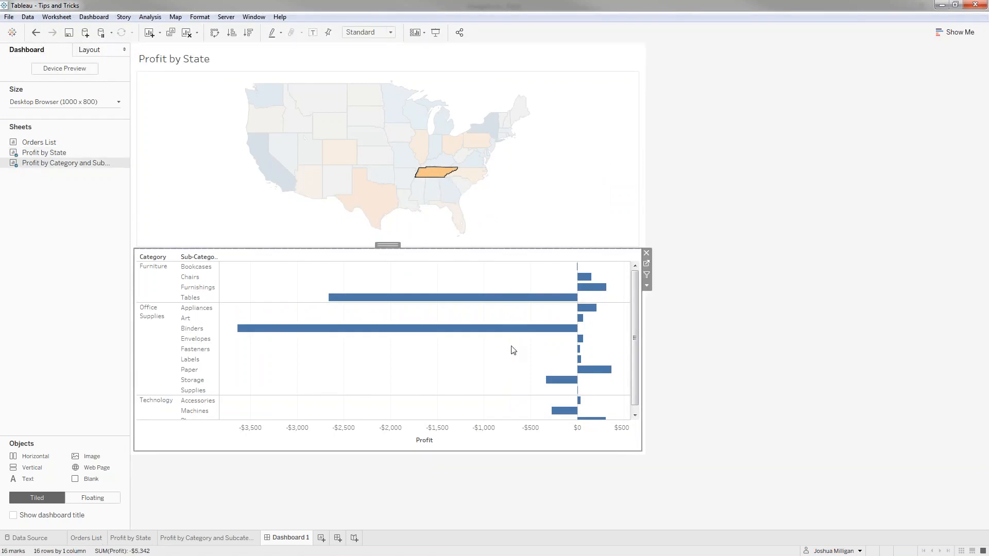
click(647, 265)
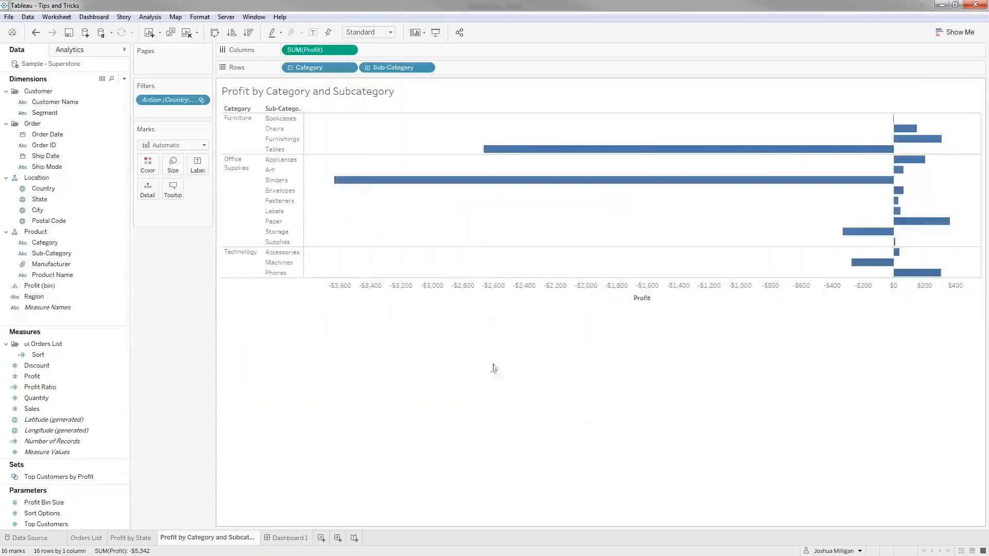
click(40, 346)
mouse_move(516, 188)
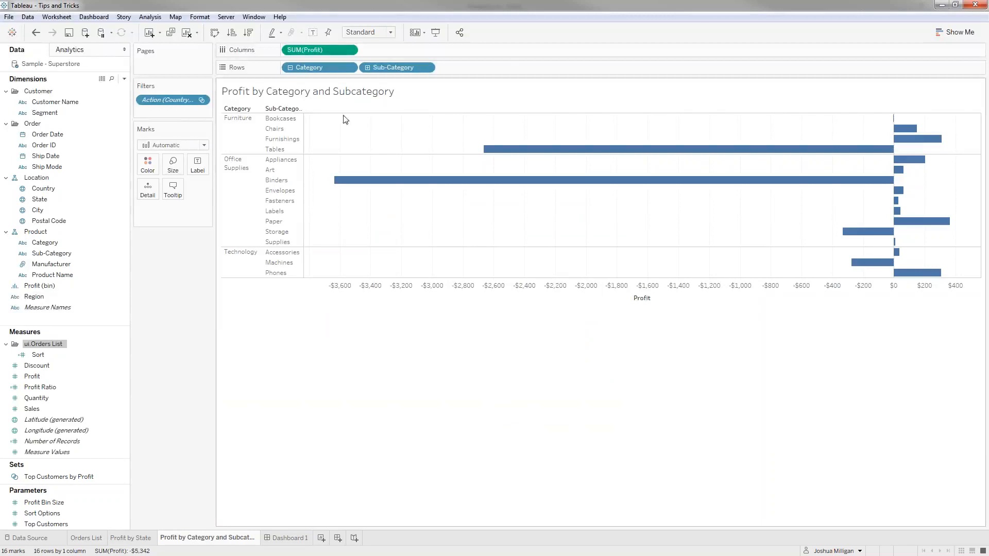
Step: Add an ad hoc text field "Profit by Category and Subcategory" to Columns and hide the field labels for columns
double_click(438, 52)
text(")
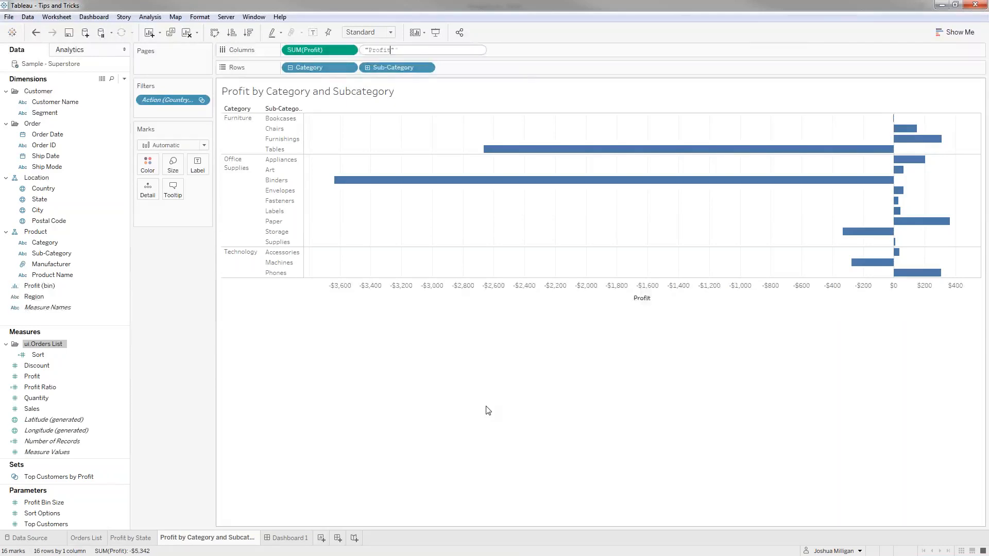
text(Erofit by Category a..)
key(Return)
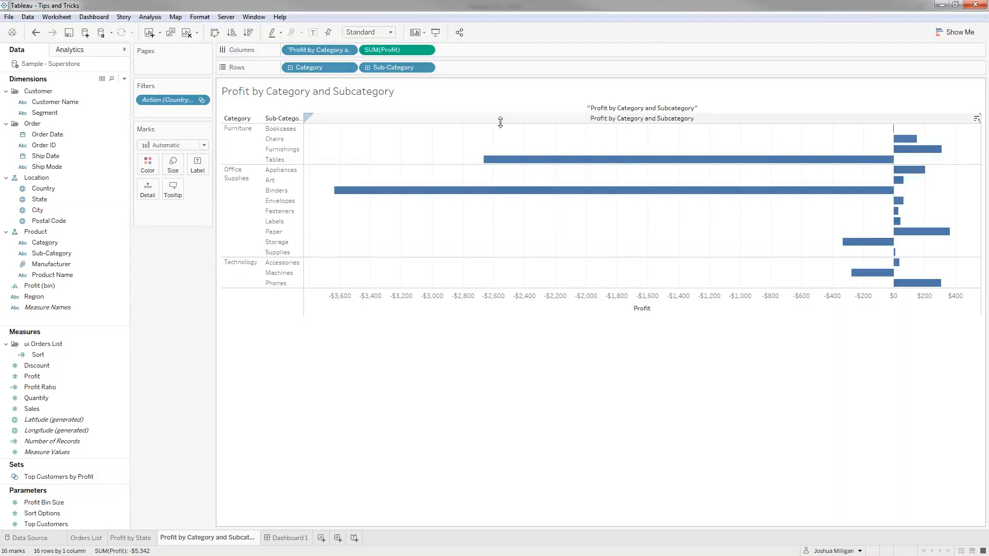
right_click(605, 110)
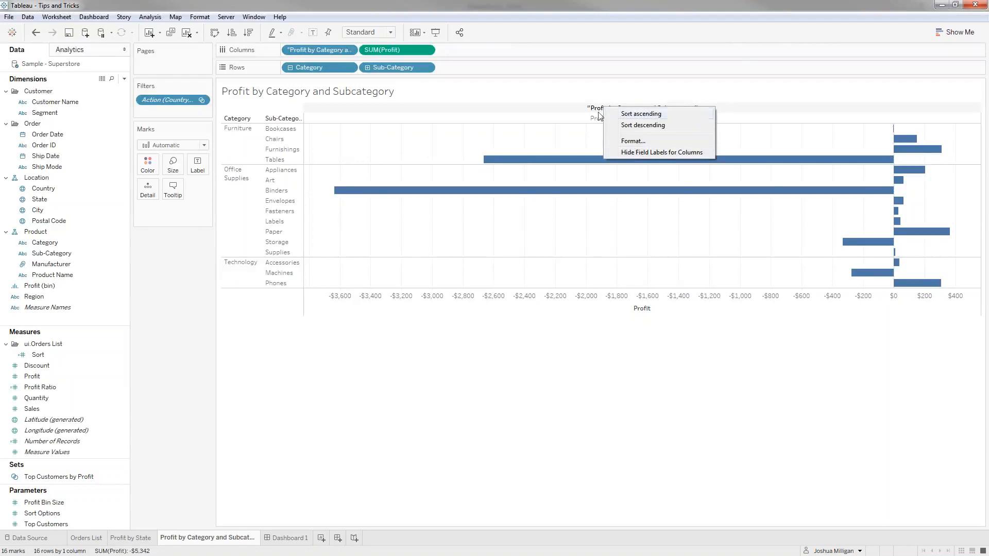
click(639, 154)
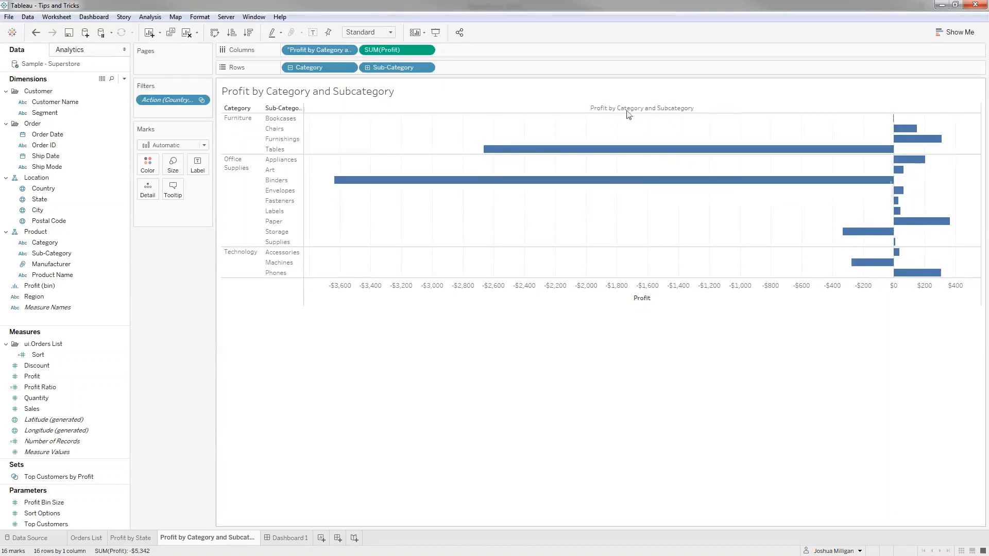
Step: Try an 18 pt font for the Profit by Category and Subcategory column header
right_click(626, 107)
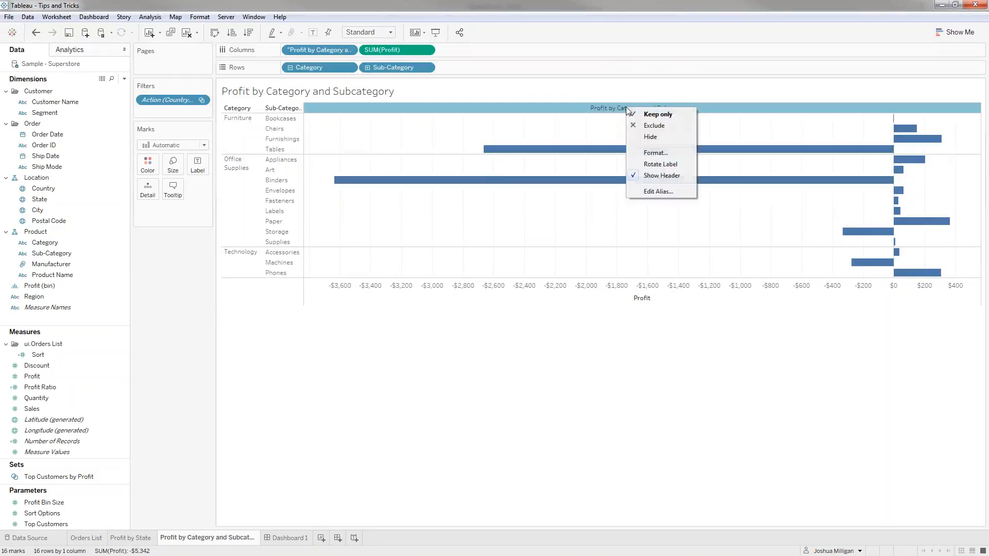
click(656, 154)
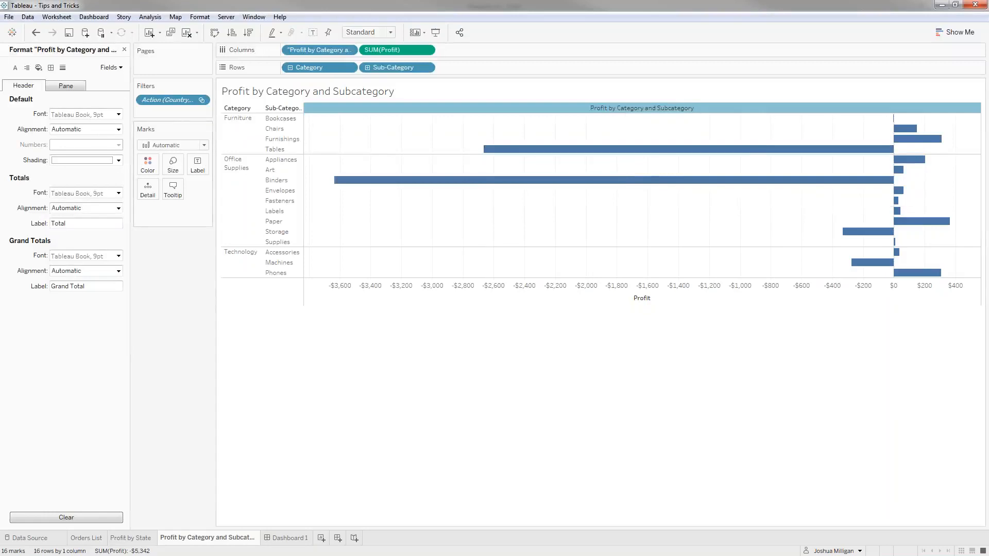
click(118, 115)
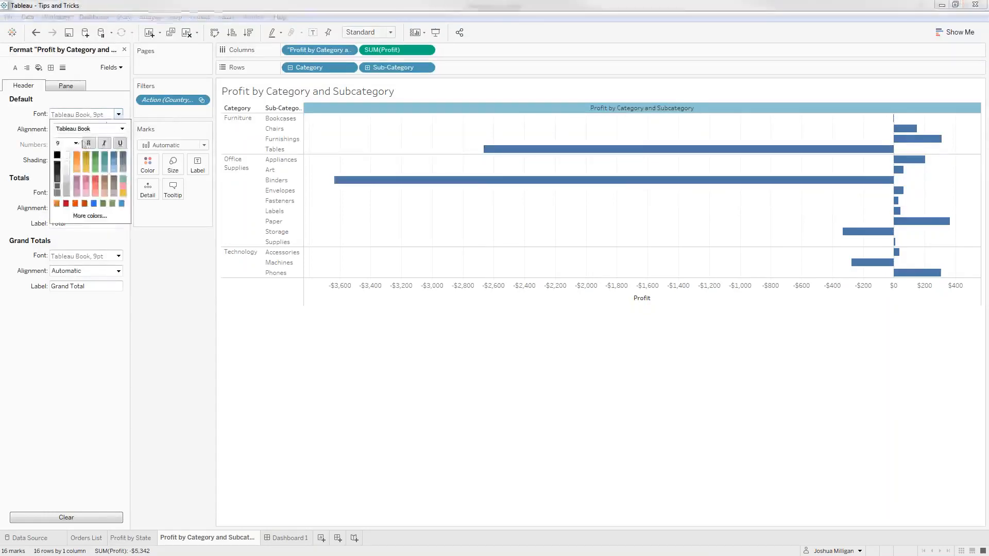
click(76, 143)
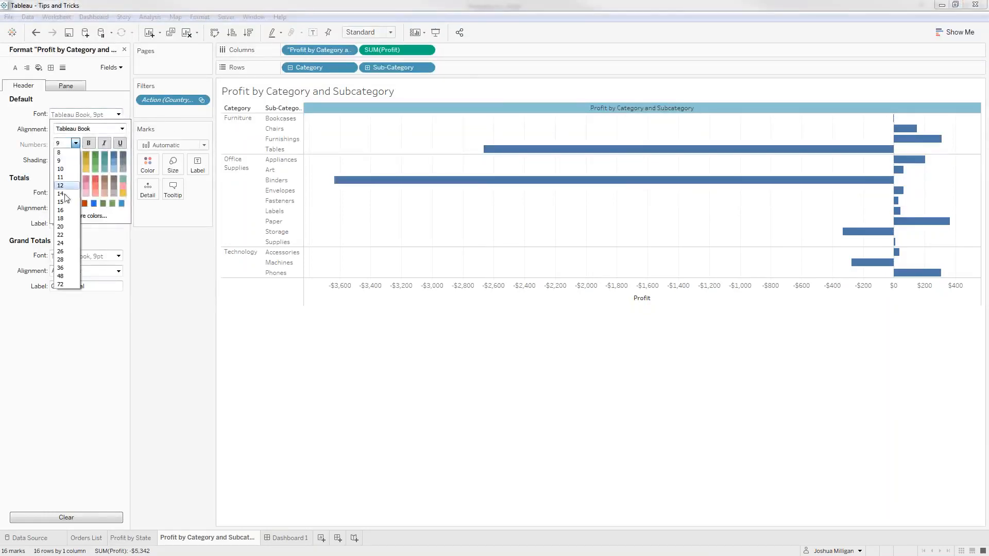
click(64, 222)
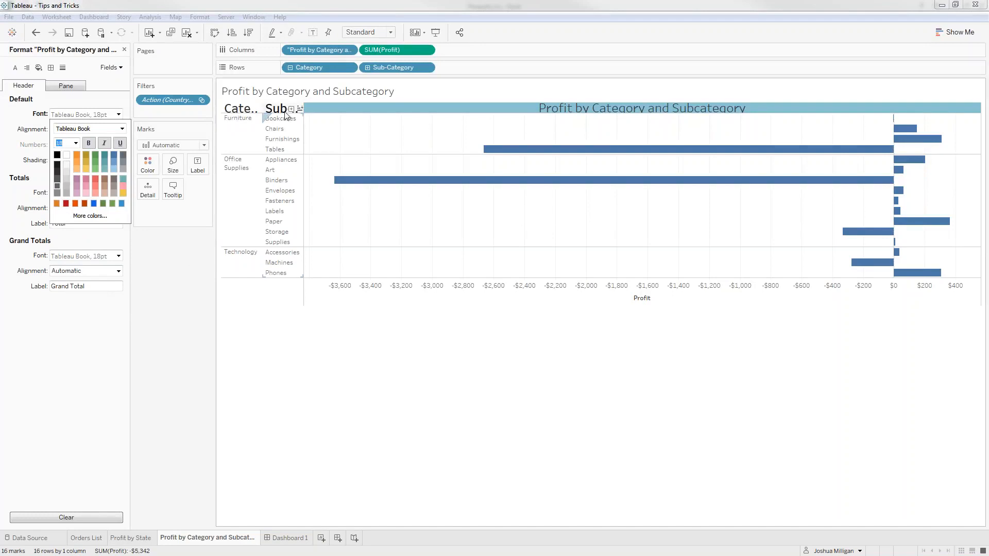
click(393, 158)
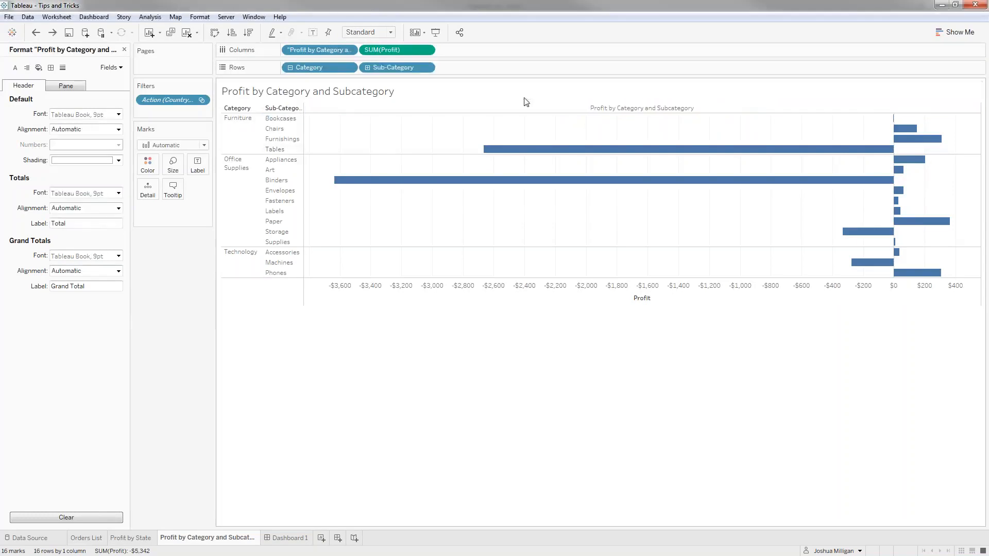
Step: Try a 16 pt font for the header through the text field's own formatting, and undo the change
right_click(332, 51)
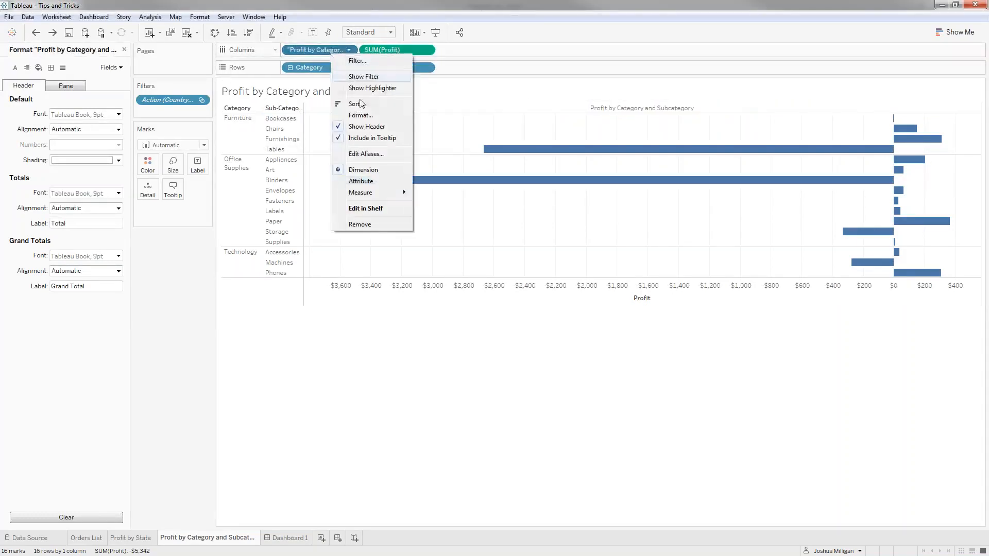
click(363, 116)
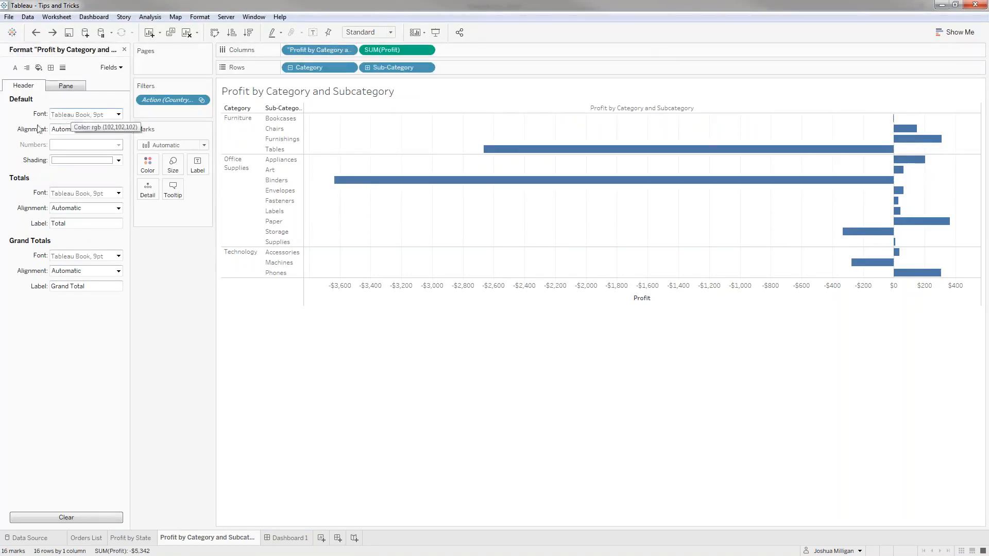
click(72, 115)
click(75, 143)
click(65, 210)
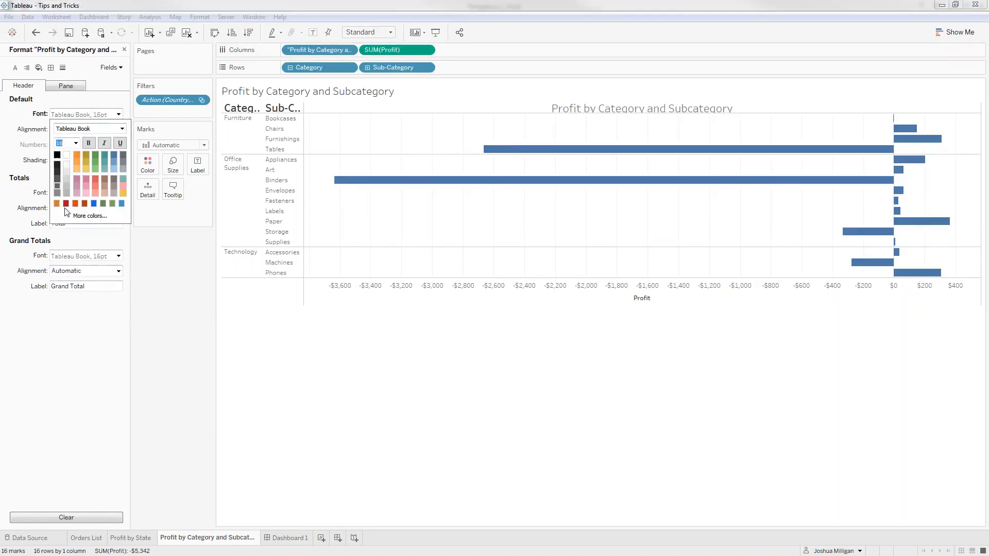
click(191, 350)
key(ctrl+z)
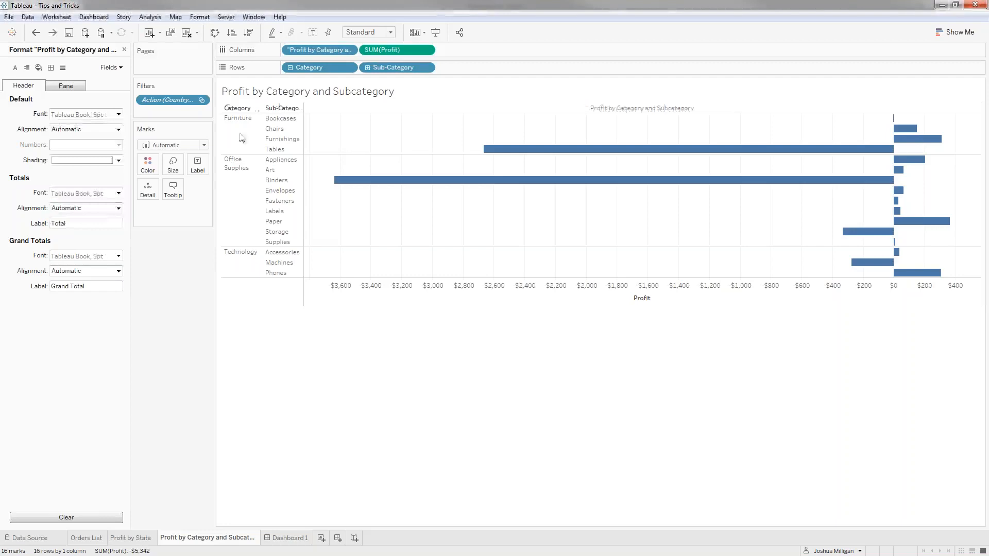
Step: Set the Profit by Category and Subcategory column header font size to 22 pt and hide the field labels for rows
click(487, 104)
right_click(488, 104)
key(Escape)
click(118, 114)
click(76, 143)
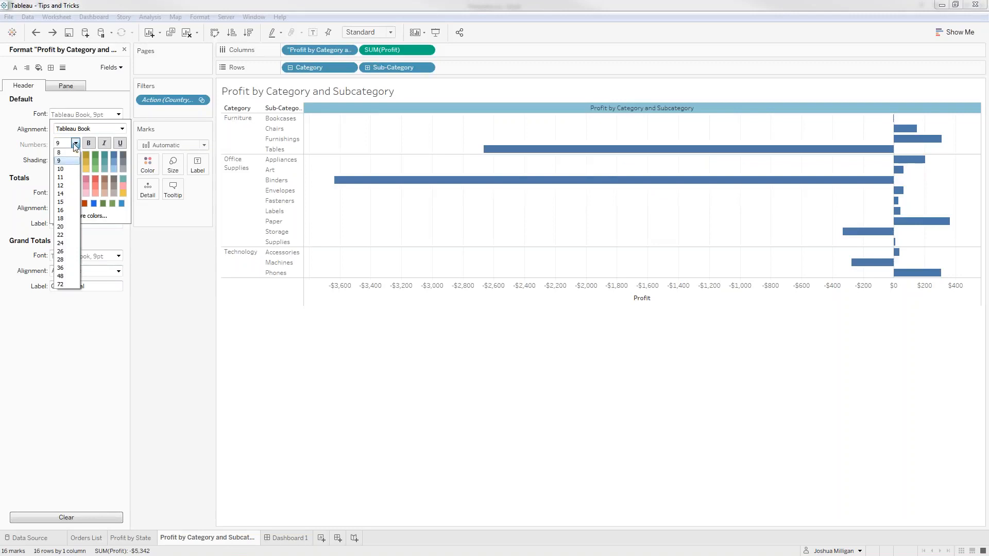
click(64, 238)
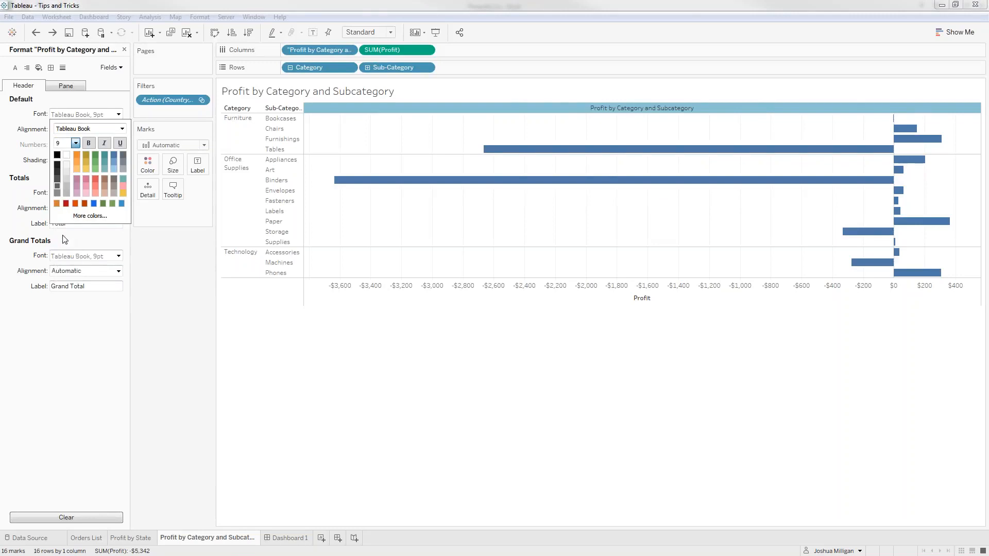
right_click(233, 109)
click(277, 213)
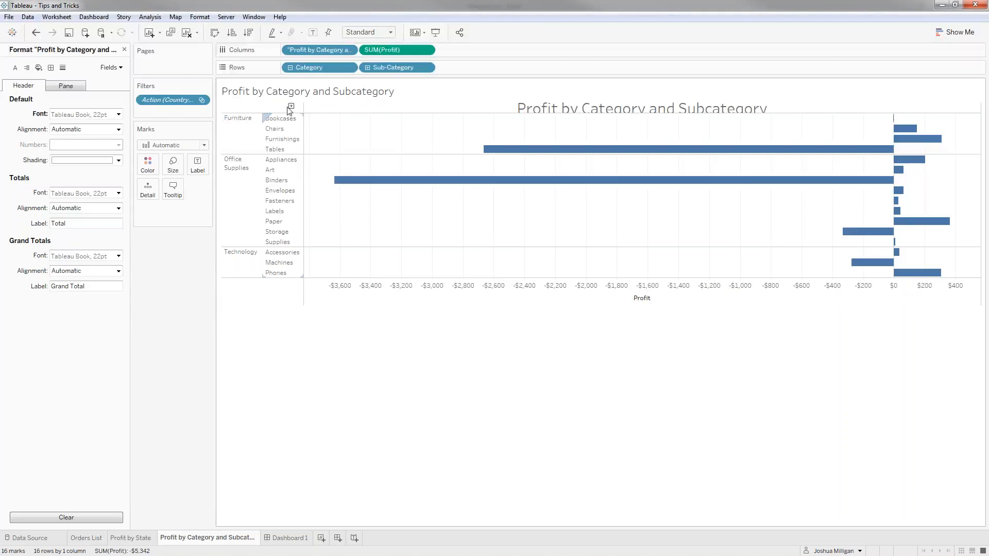
Step: Increase the column header's height to fit the Profit by Category and Subcategory text, and return to Dashboard 1
drag(370, 114, 370, 125)
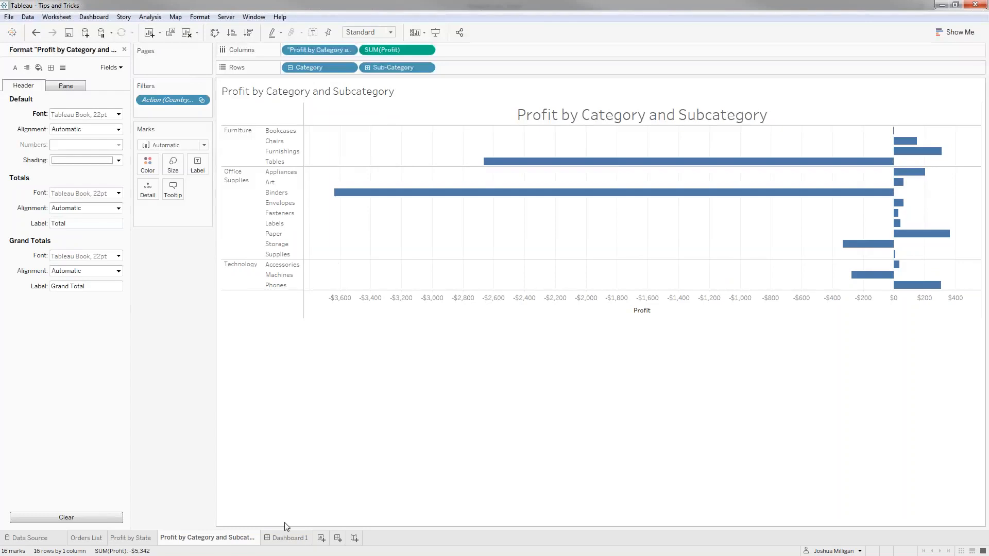
click(285, 539)
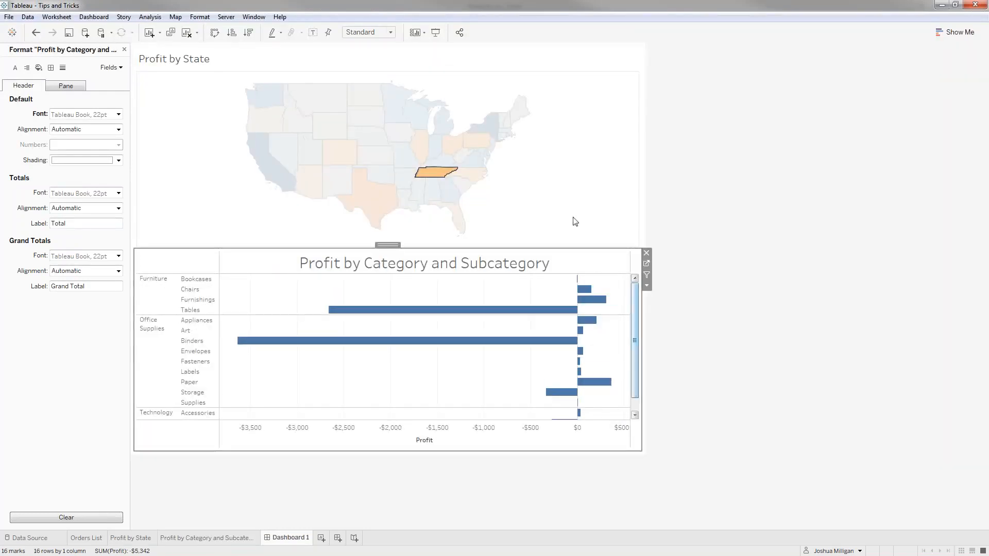
Step: Test the chart's show-and-hide behaviour by selecting and clearing individual states on the map, including North Carolina, Texas, California, New York and Maine
click(469, 177)
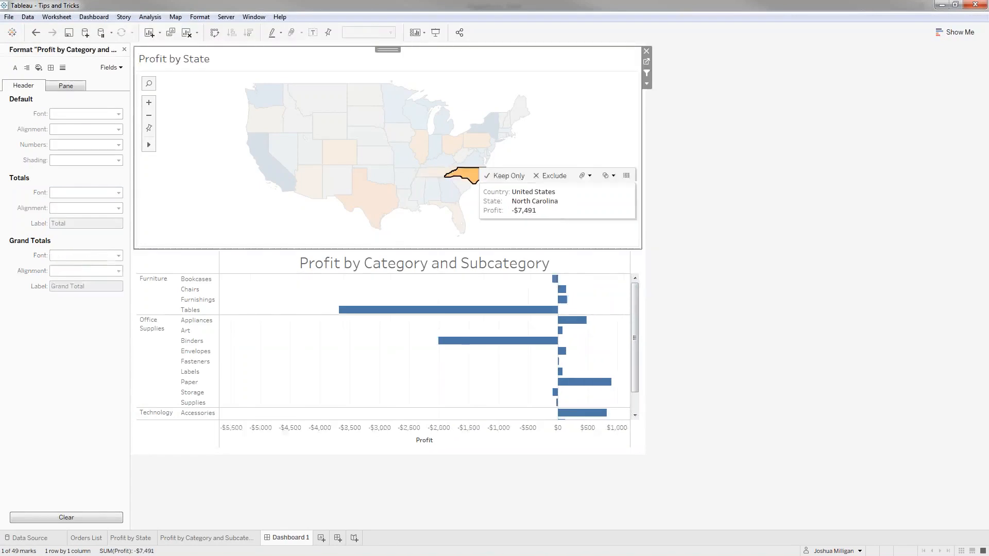
click(378, 201)
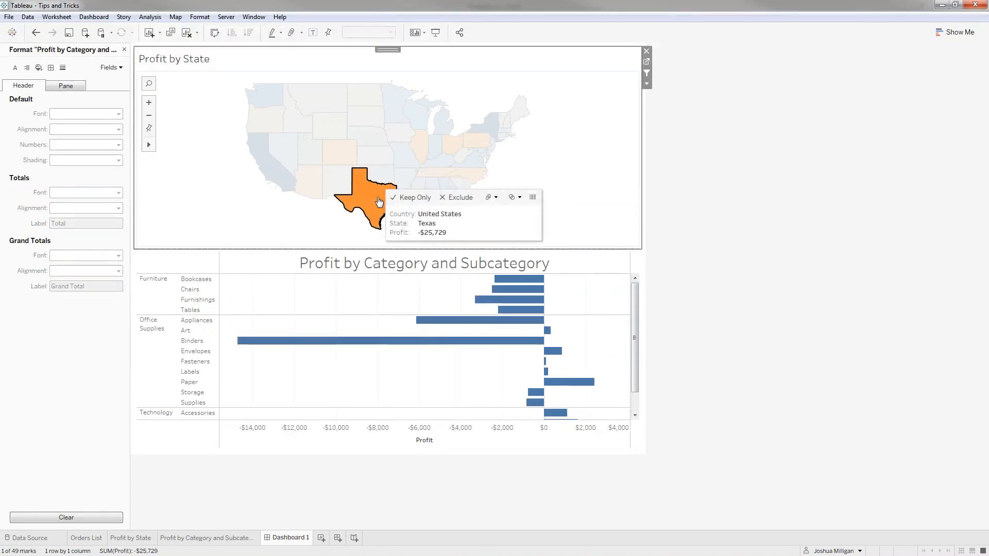
click(379, 201)
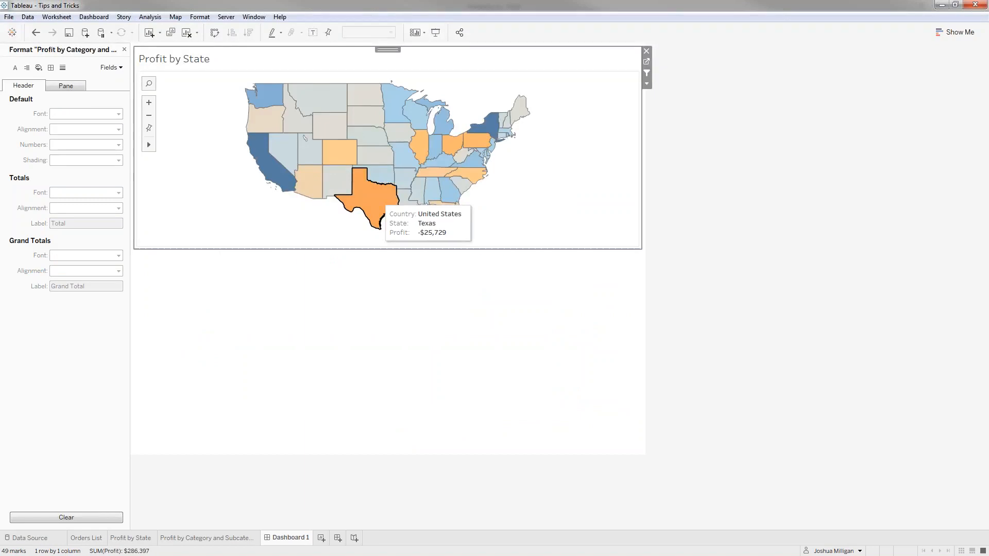
click(290, 166)
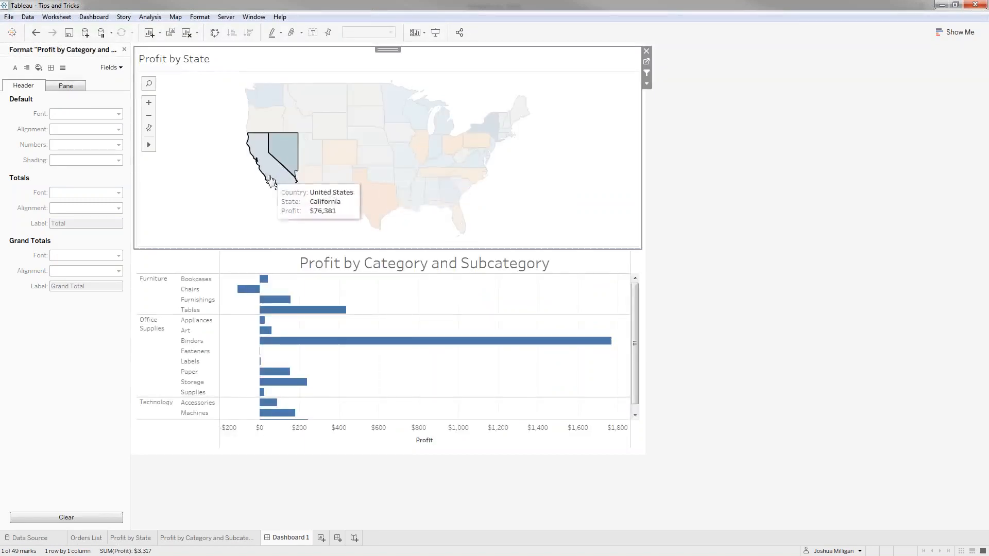
click(273, 178)
click(273, 175)
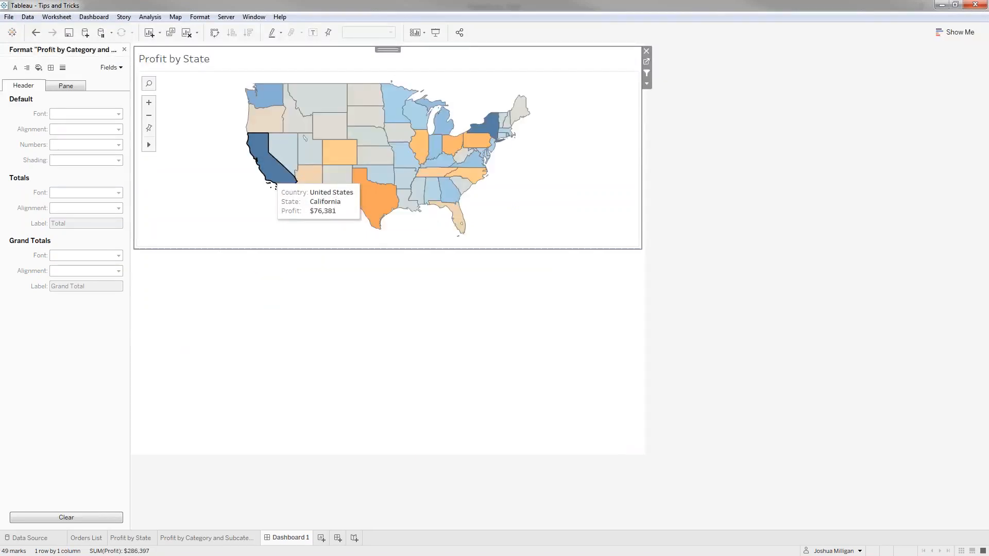
click(495, 126)
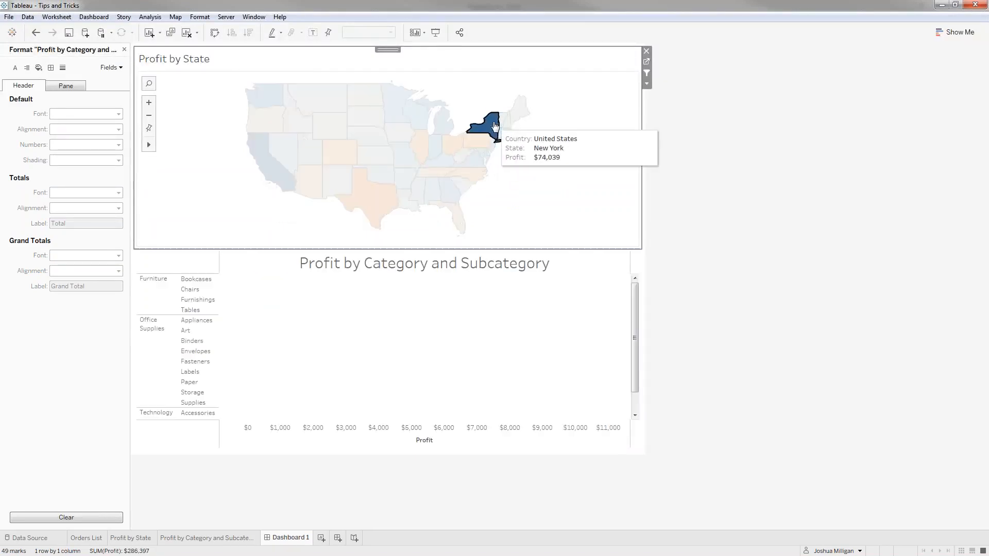
click(518, 110)
click(517, 110)
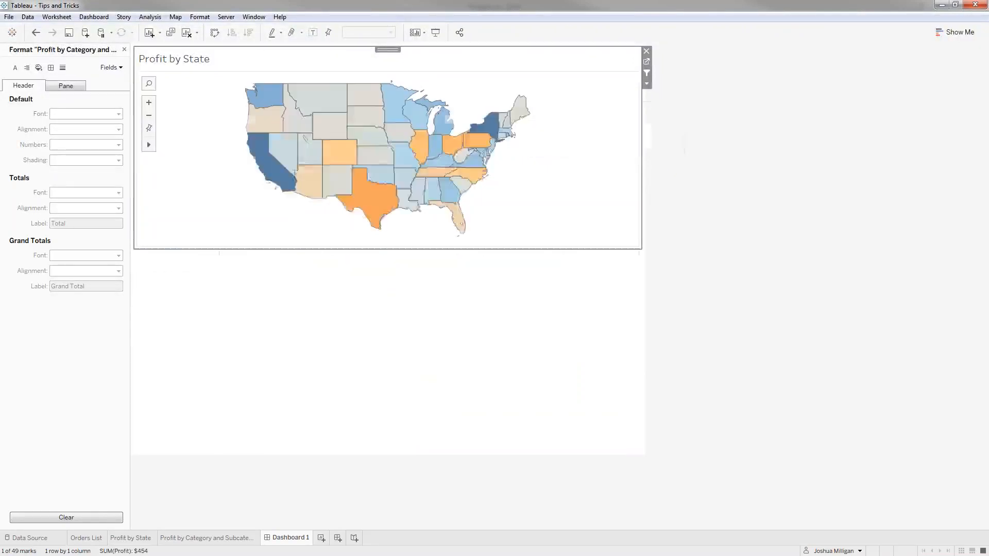
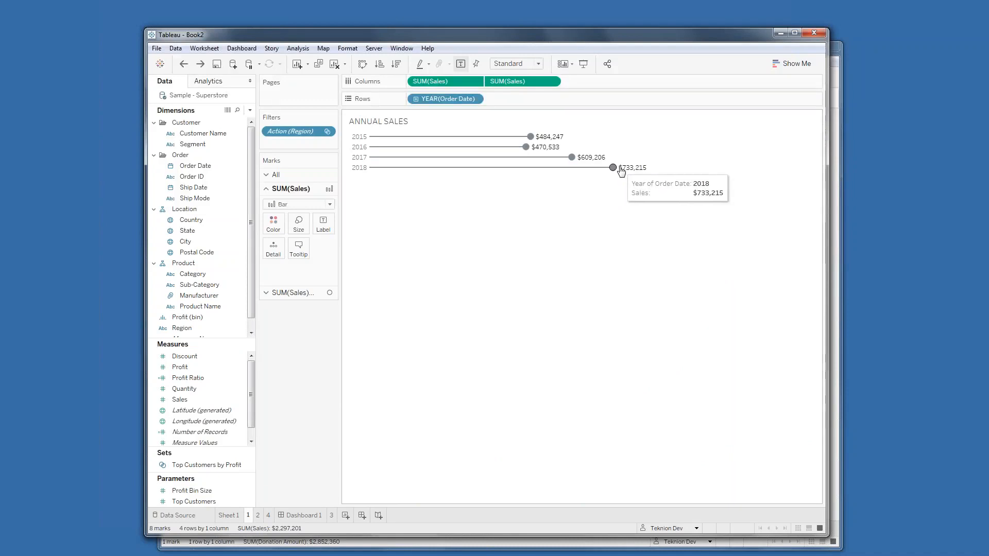
Step: View Dashboard 1 in the Book2 workbook and test its region filtering by selecting and clearing East in sheet 3
mouse_move(796, 147)
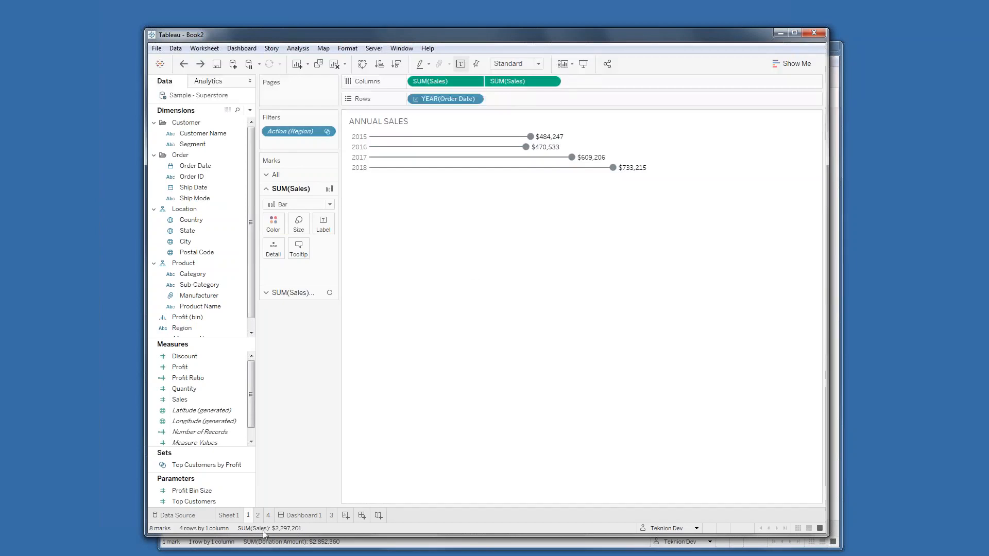
click(298, 515)
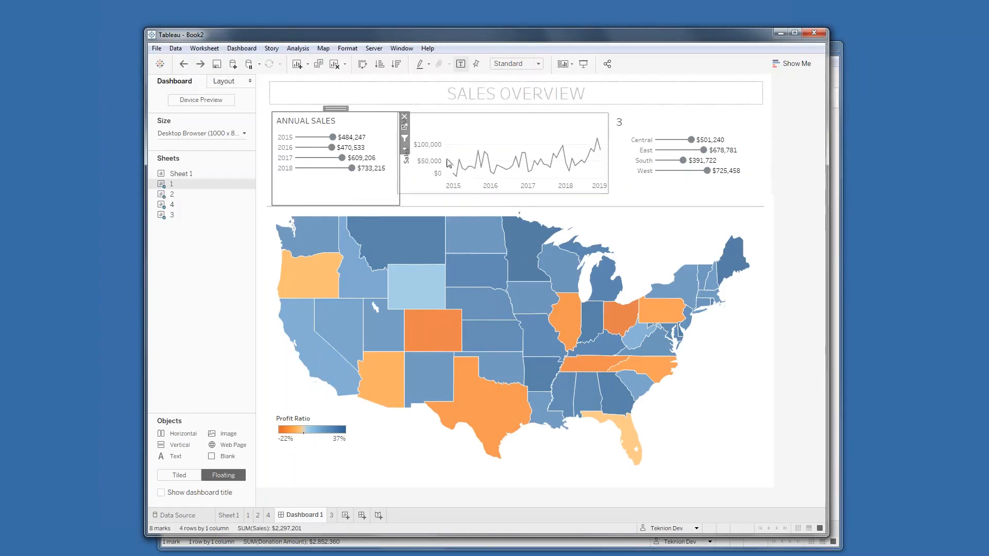
click(645, 151)
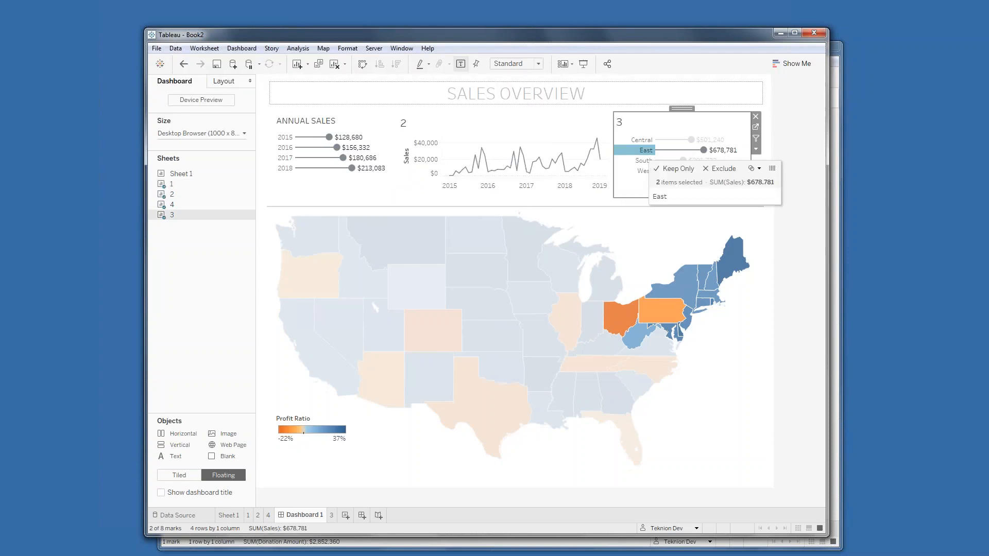
click(638, 155)
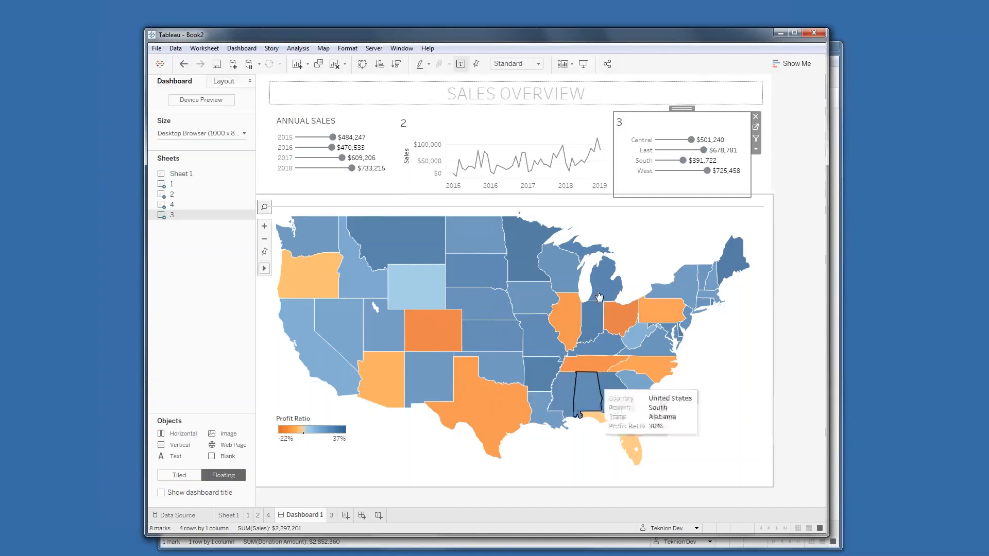
Step: Minimize Book2 and preview the Donor Dashboard Sample's Regional Overview with the Phone device type
click(779, 35)
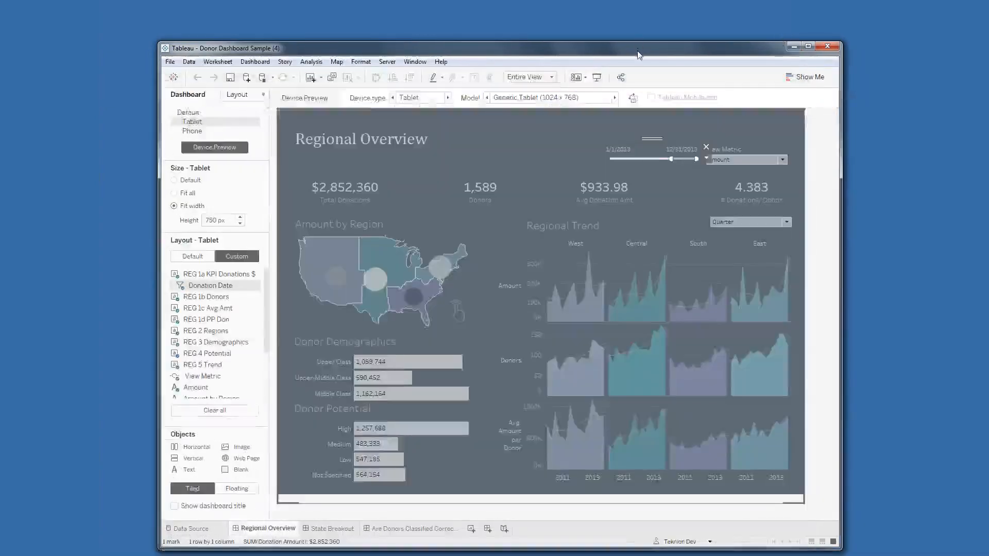
drag(637, 51, 538, 20)
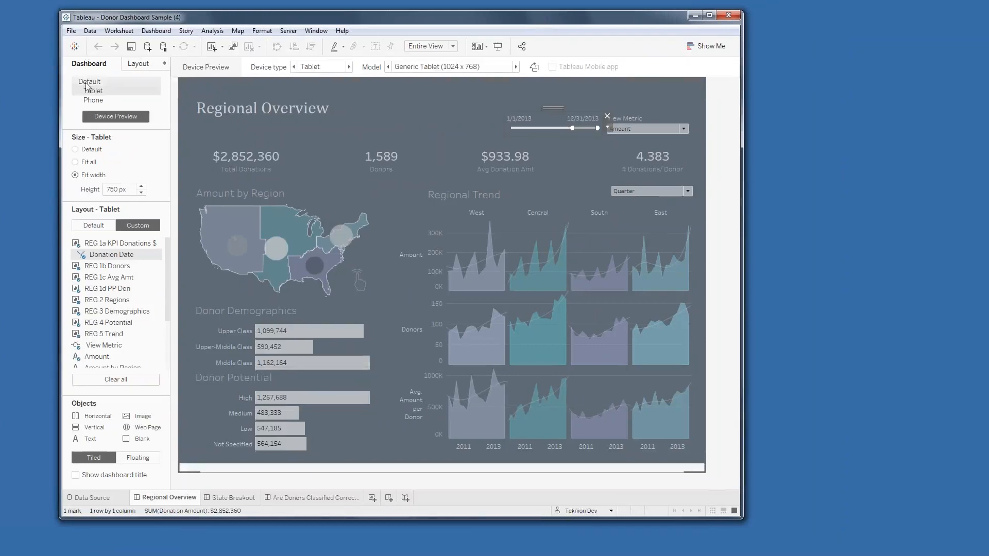
click(713, 122)
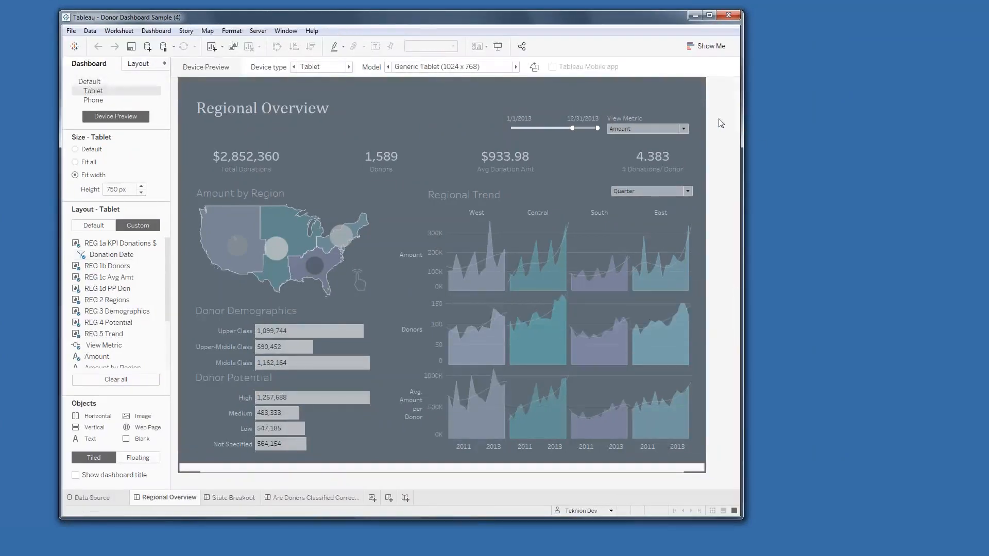
click(350, 67)
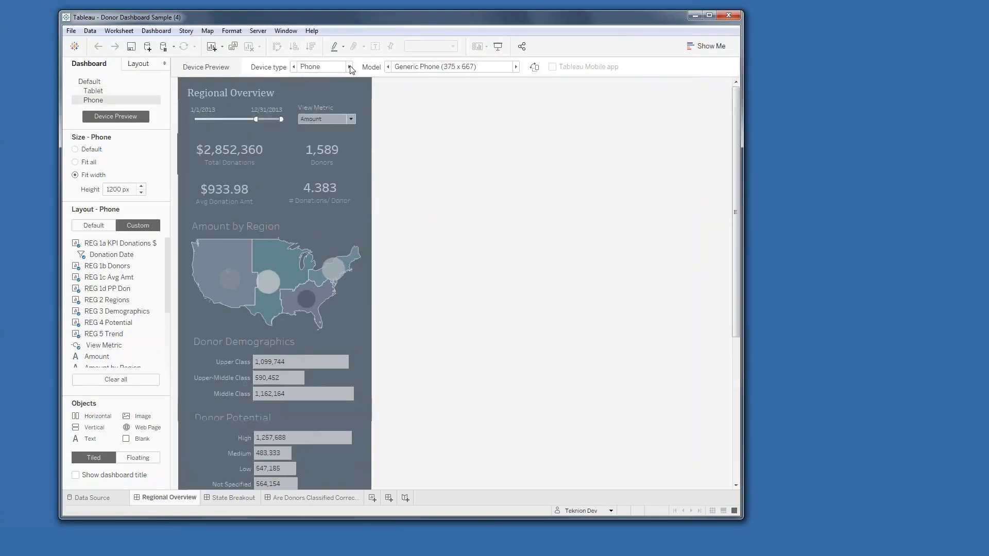
scroll(467, 185, down, 2)
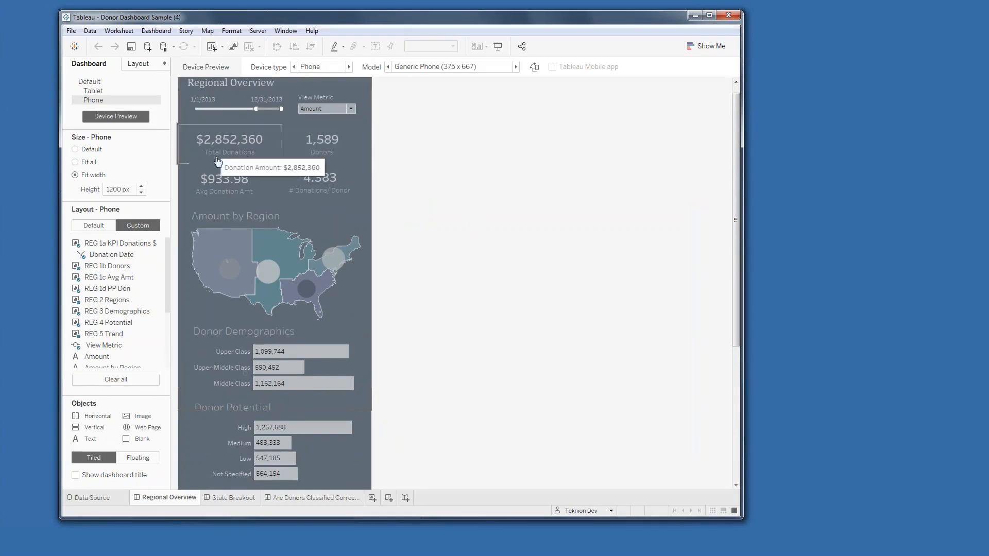
mouse_move(259, 167)
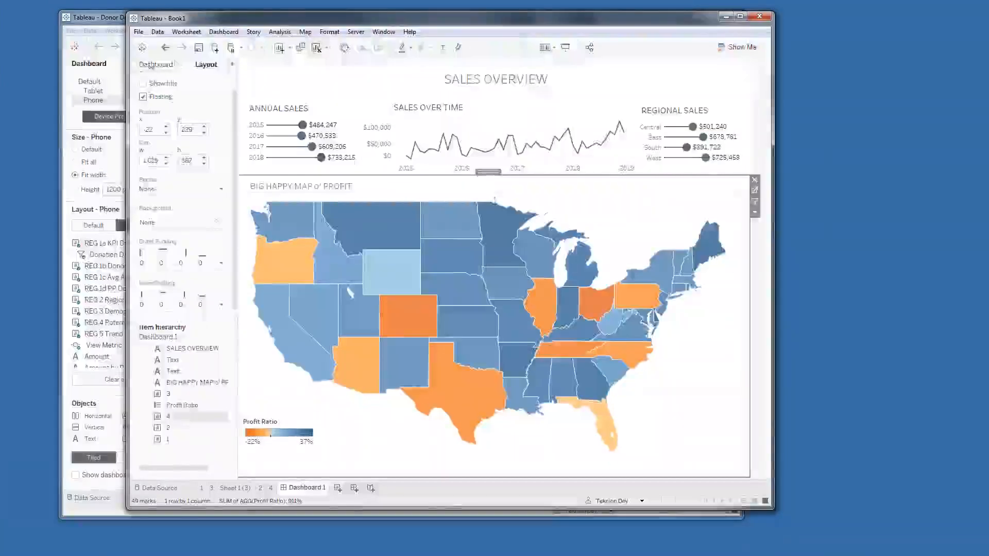
click(154, 65)
click(173, 83)
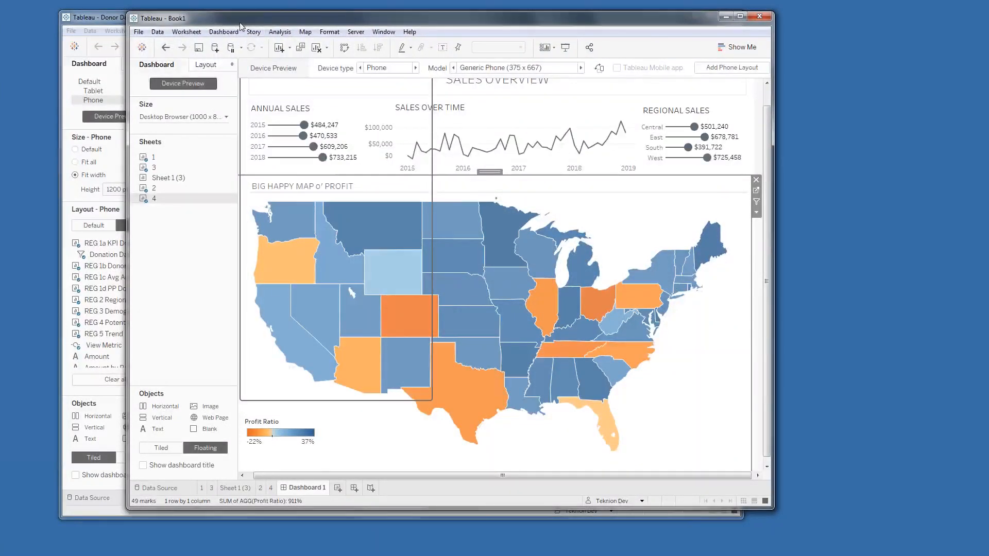
drag(240, 22, 382, 26)
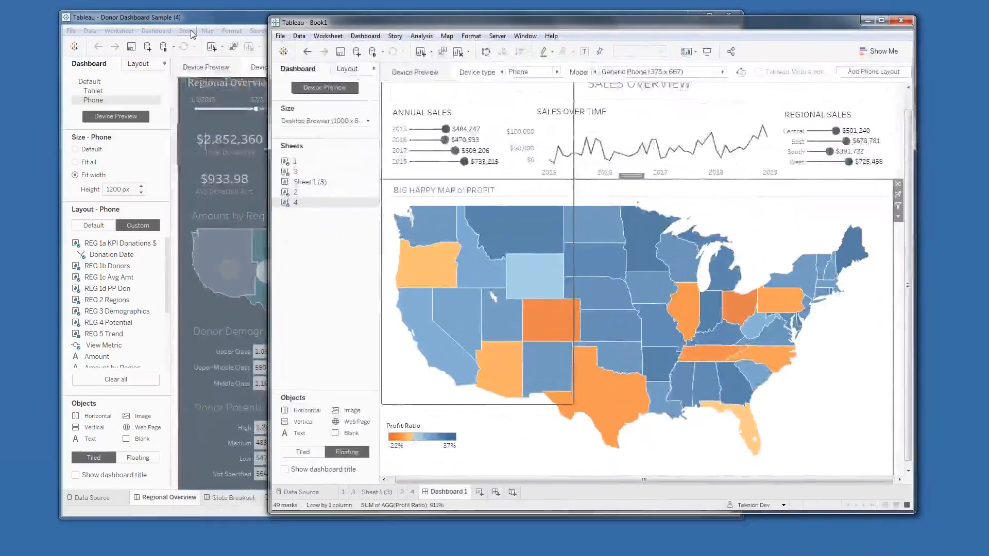
click(204, 20)
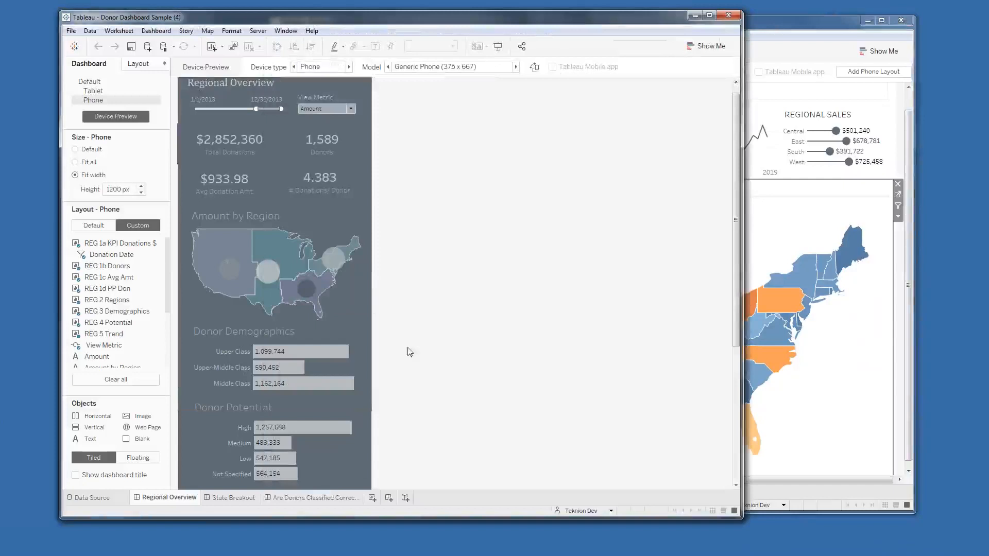
click(760, 26)
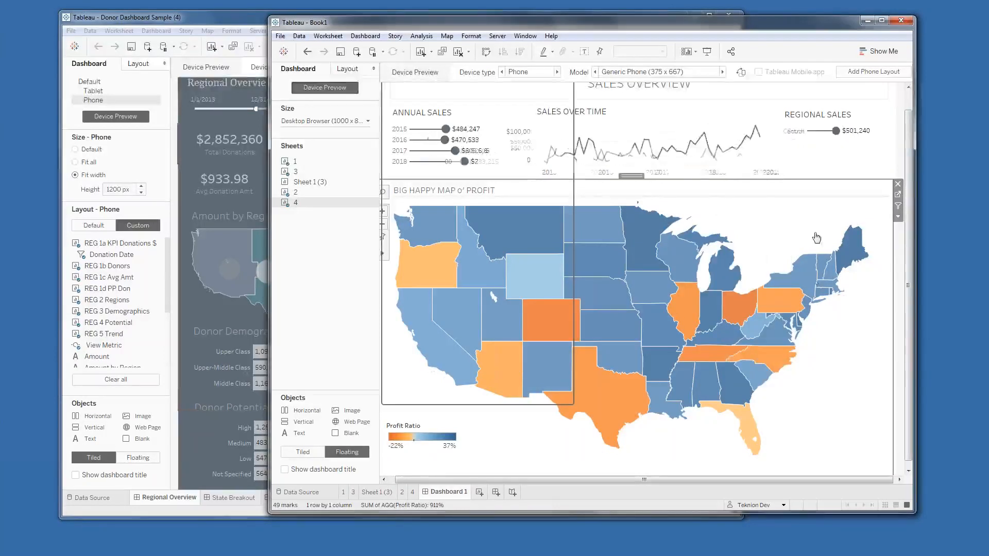
mouse_move(877, 163)
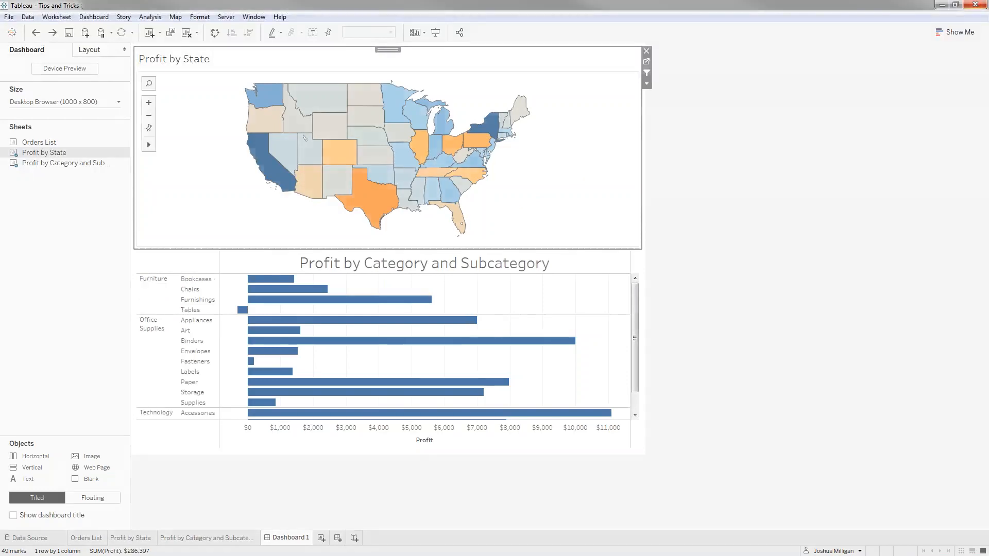
Step: Compare how the category chart responds to single states such as Texas and Nevada and to groups of western states
click(386, 201)
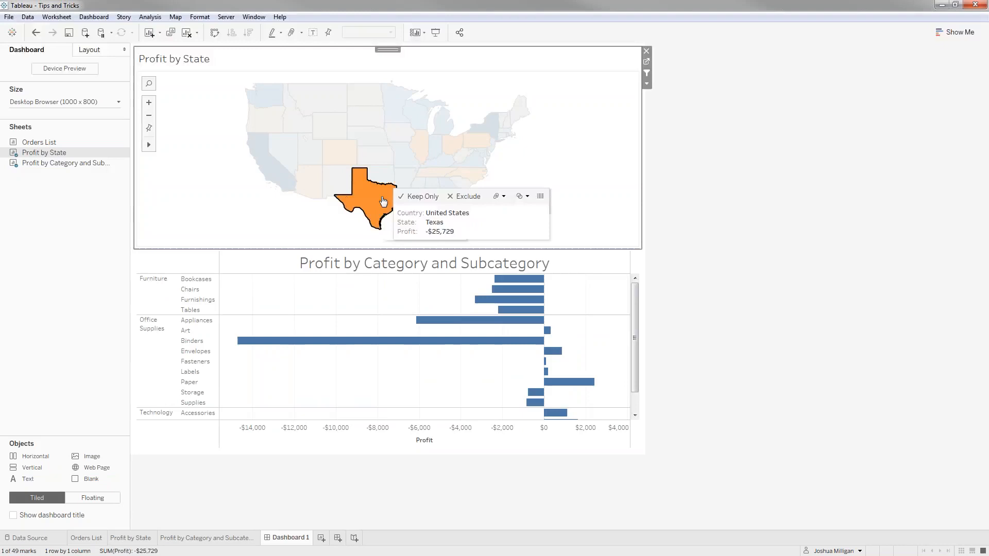
click(335, 185)
click(314, 162)
click(203, 230)
drag(250, 224, 316, 155)
drag(239, 84, 334, 129)
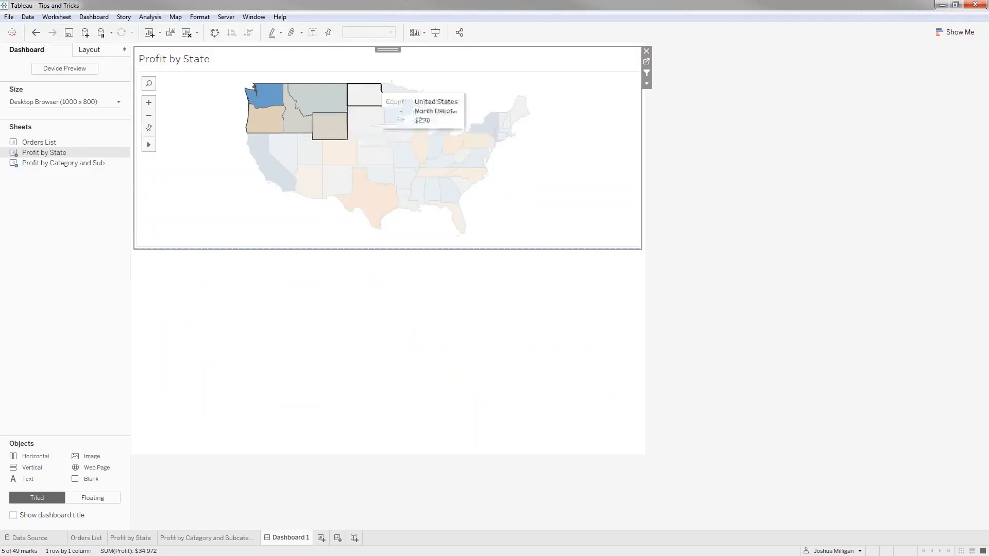
drag(213, 103, 267, 172)
click(328, 235)
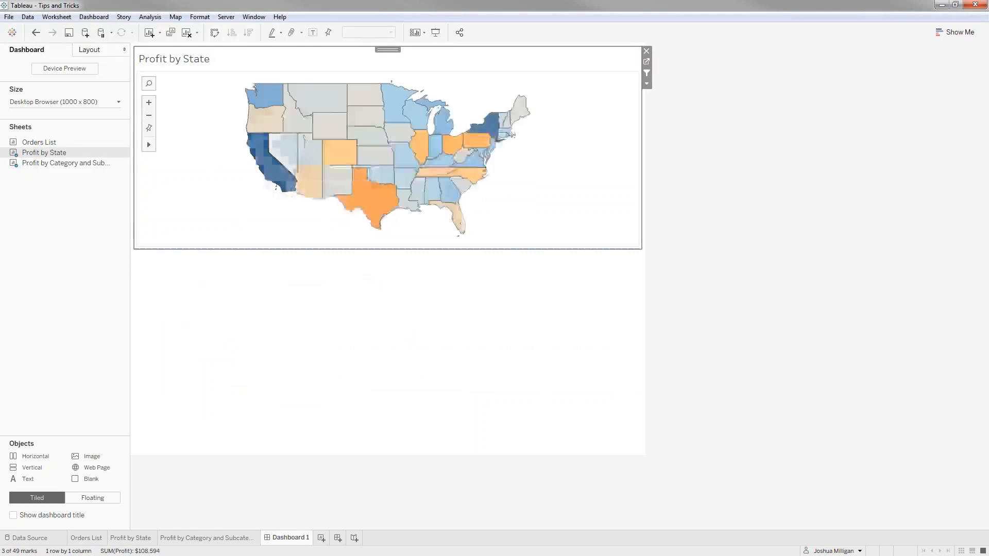
click(282, 160)
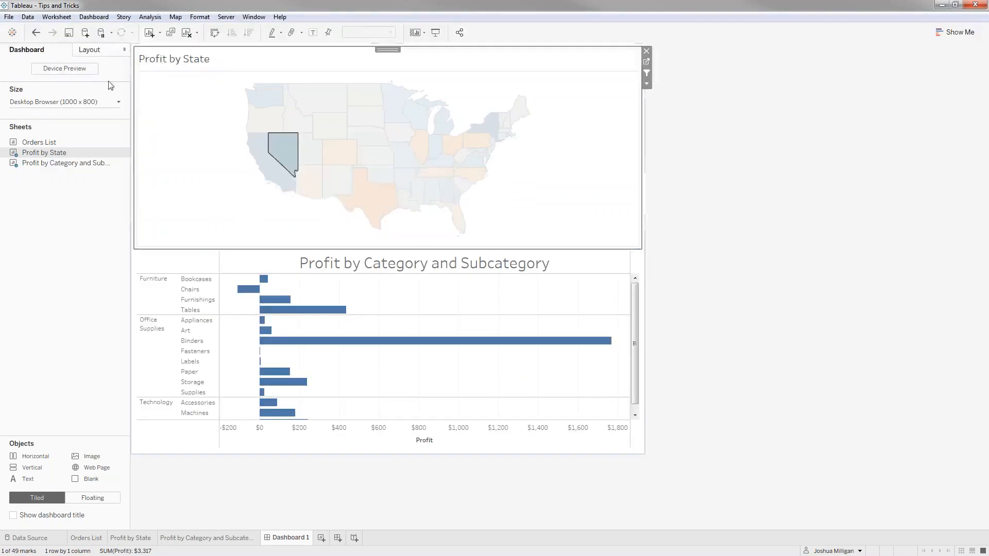
Step: Edit the Filter by State dashboard action to turn off Run on single select only
click(57, 17)
mouse_move(82, 21)
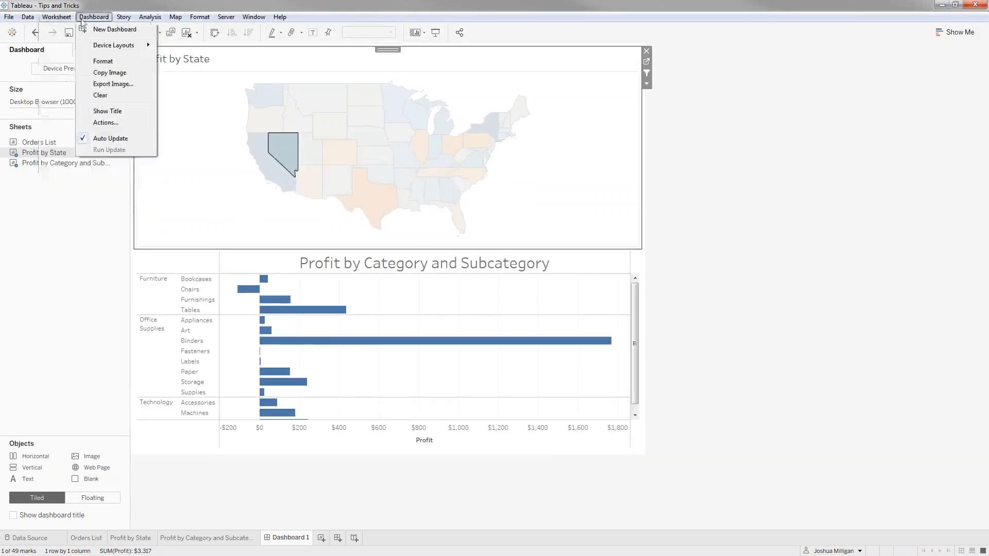
click(106, 123)
double_click(377, 252)
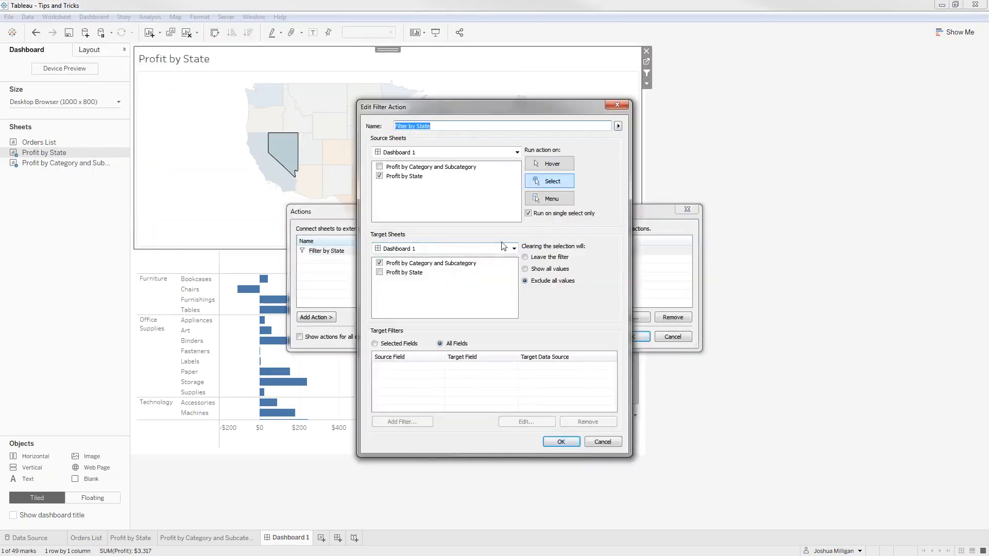
click(527, 212)
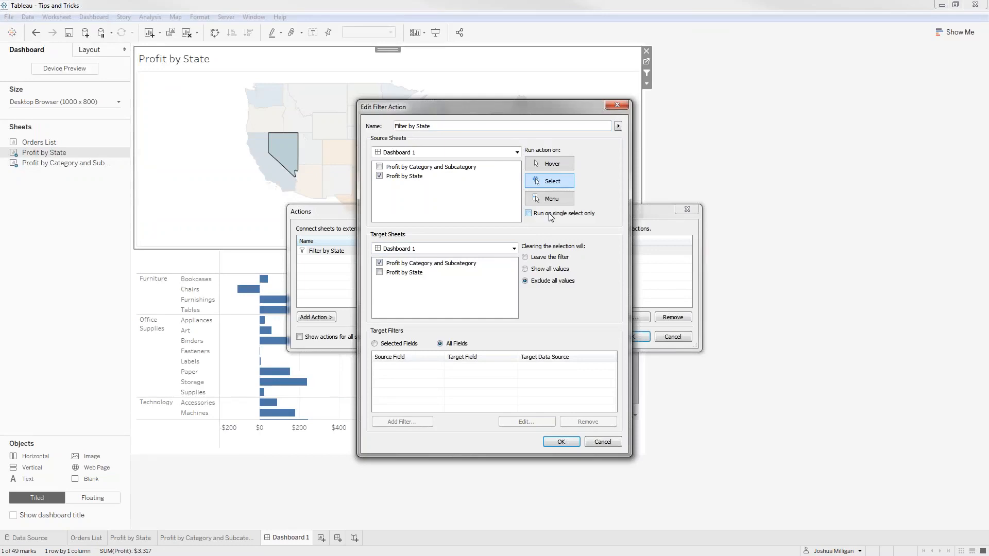
click(561, 441)
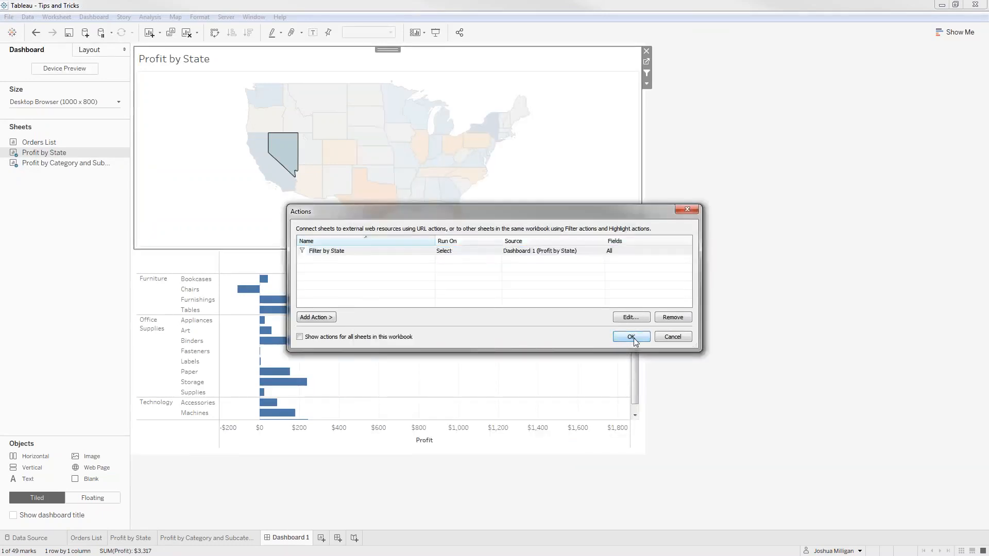
click(639, 337)
Step: Test the revised filter action by selecting a group of west coast states and a group of eastern states
drag(219, 92, 290, 195)
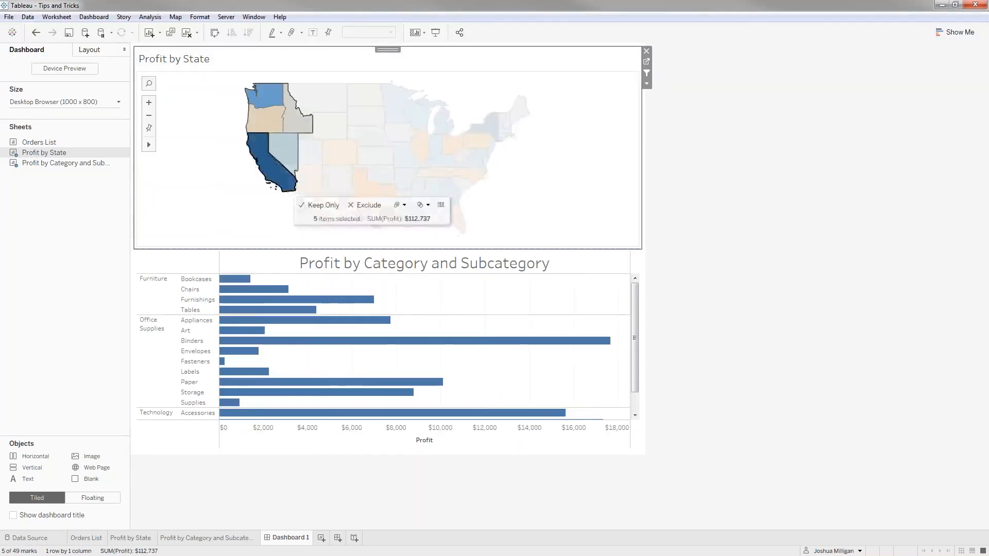
mouse_move(535, 226)
mouse_down()
mouse_move(514, 88)
mouse_move(418, 90)
mouse_up()
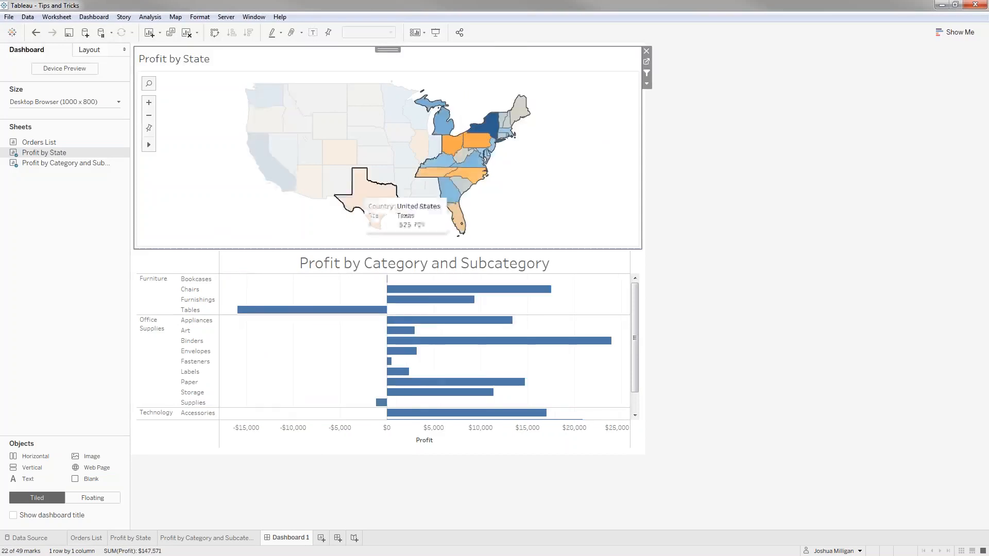
Step: Compare the category chart for a group of southern states, for Kansas, Colorado and California individually, and for the western half of the map
drag(308, 228, 422, 195)
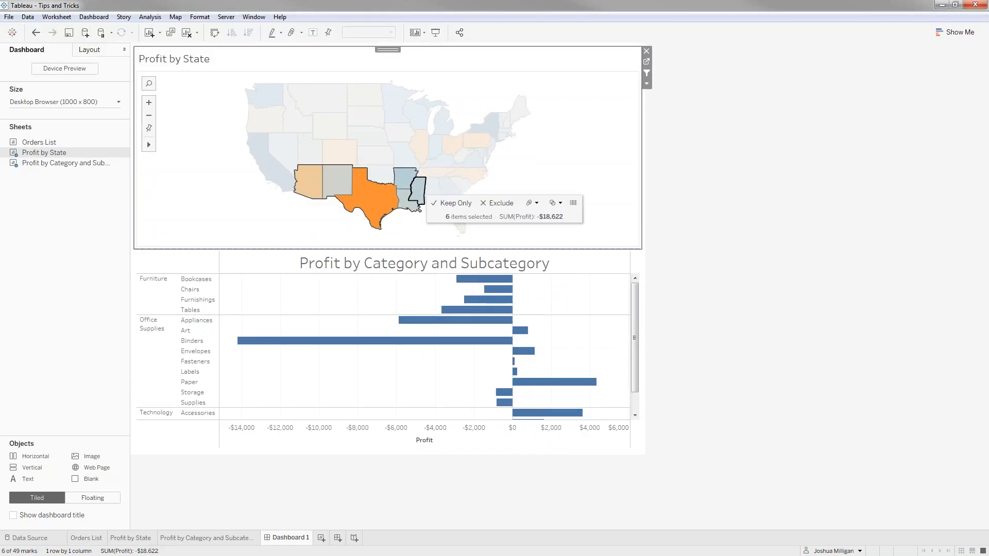
click(392, 150)
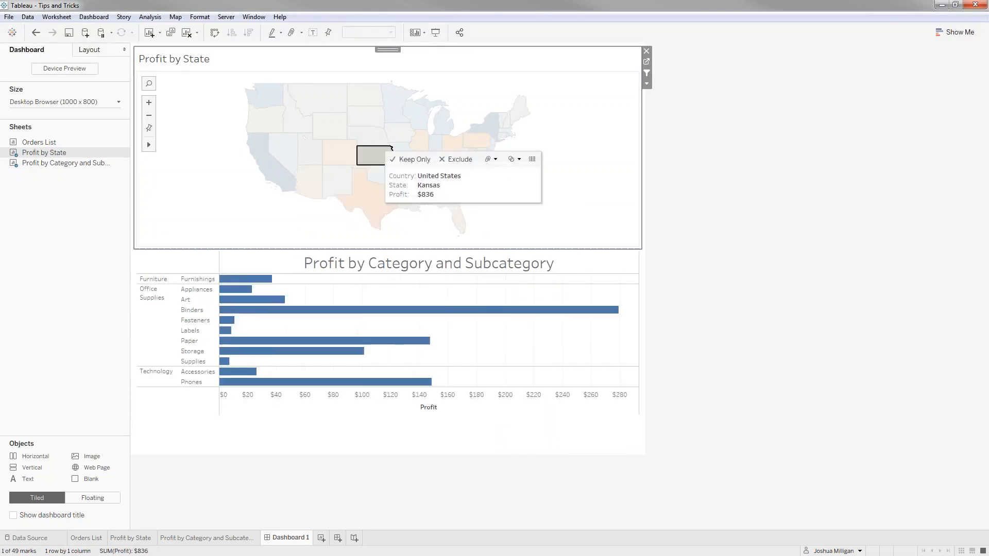
click(334, 153)
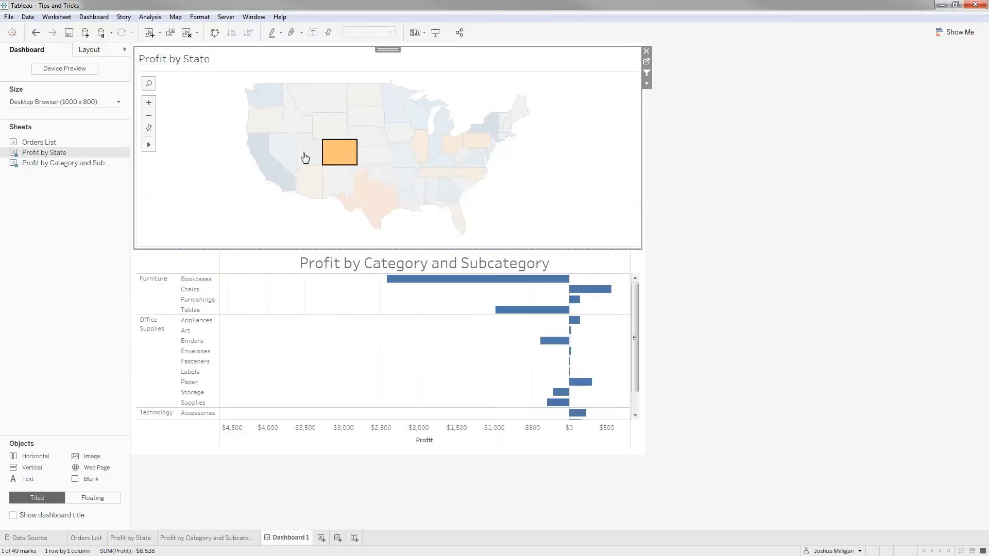
click(272, 175)
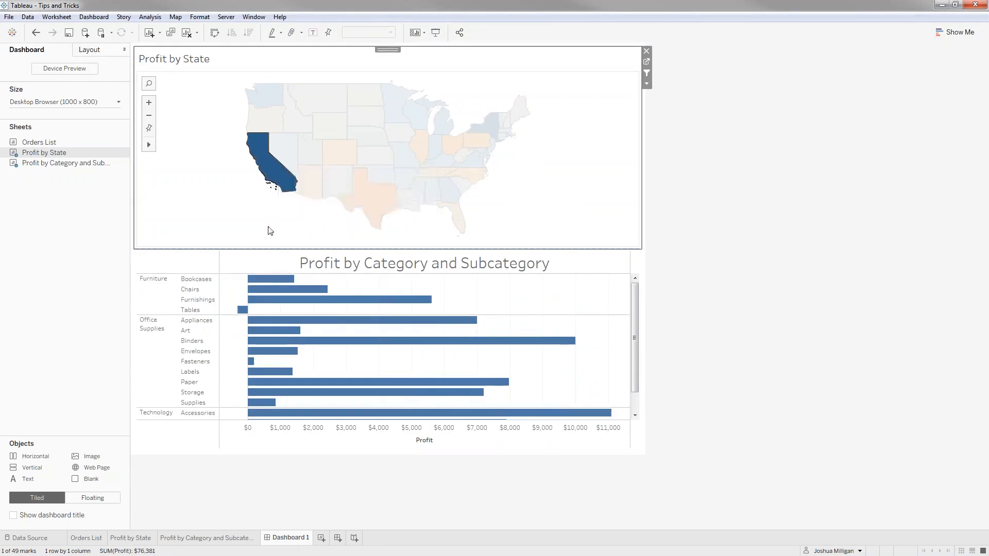
click(229, 229)
drag(228, 229, 359, 106)
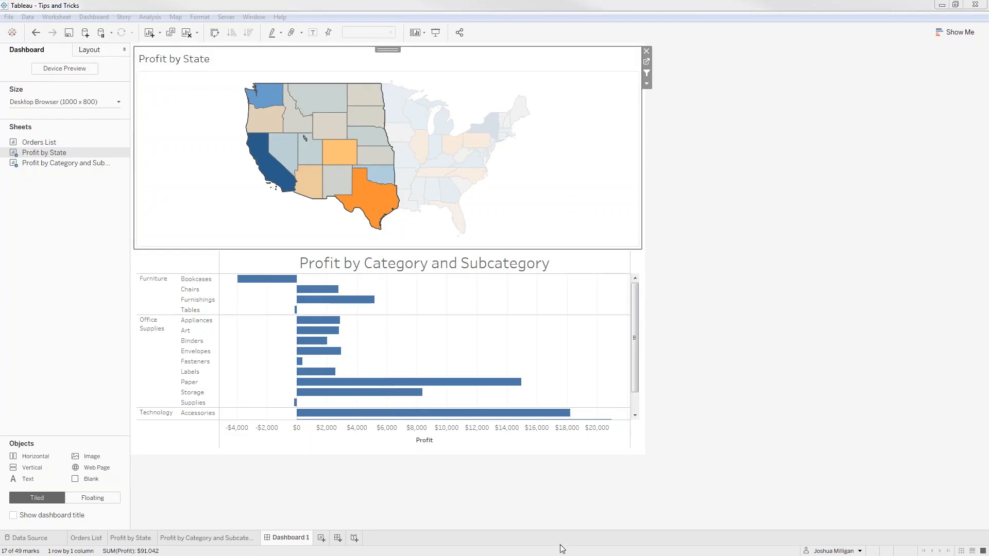
Step: Create a new worksheet with a text table of Sales broken down by Category and Sub-Category in rows
click(320, 539)
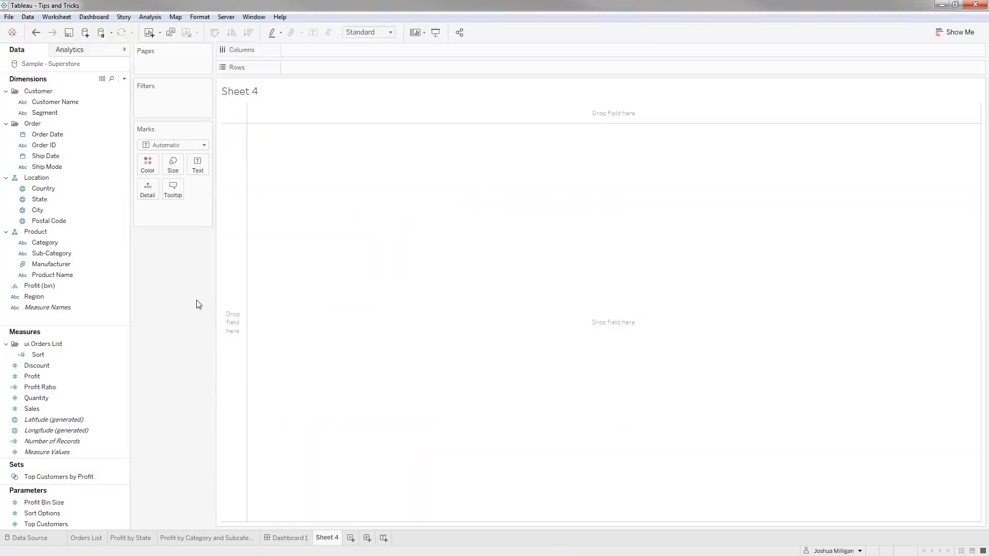
click(50, 253)
click(42, 245)
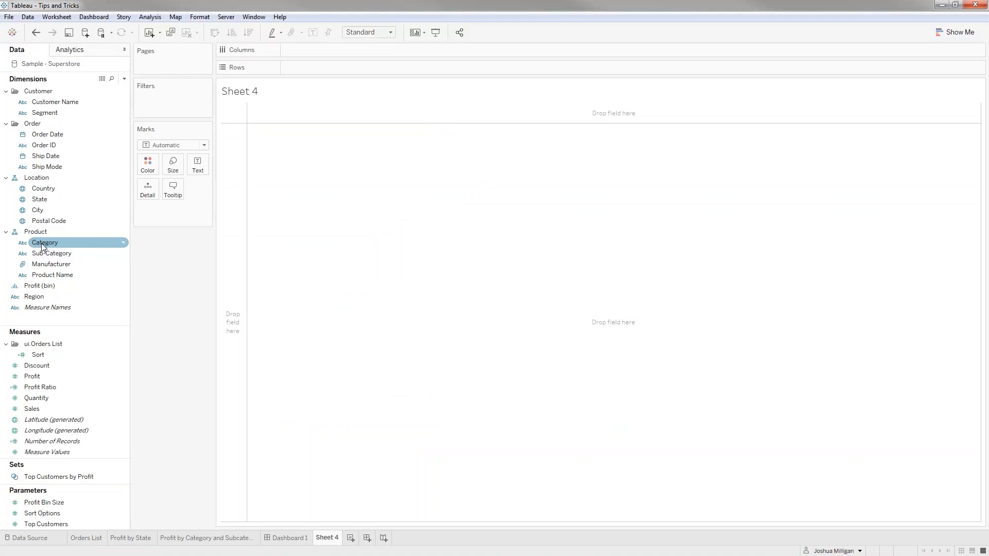
drag(42, 246, 234, 181)
click(48, 254)
drag(48, 254, 397, 71)
drag(36, 409, 321, 195)
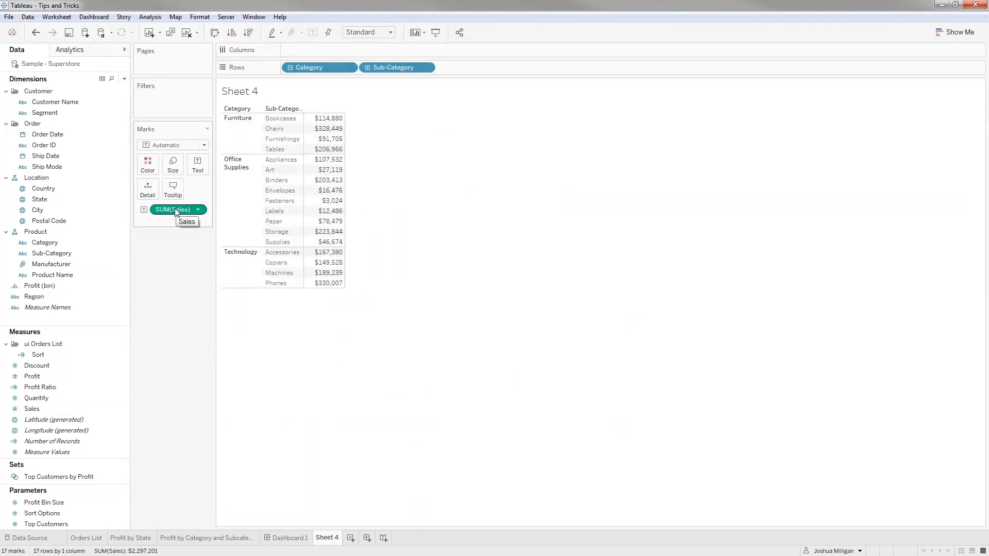
Step: Apply a running total quick table calculation to Sales in the text table
click(51, 135)
right_click(176, 210)
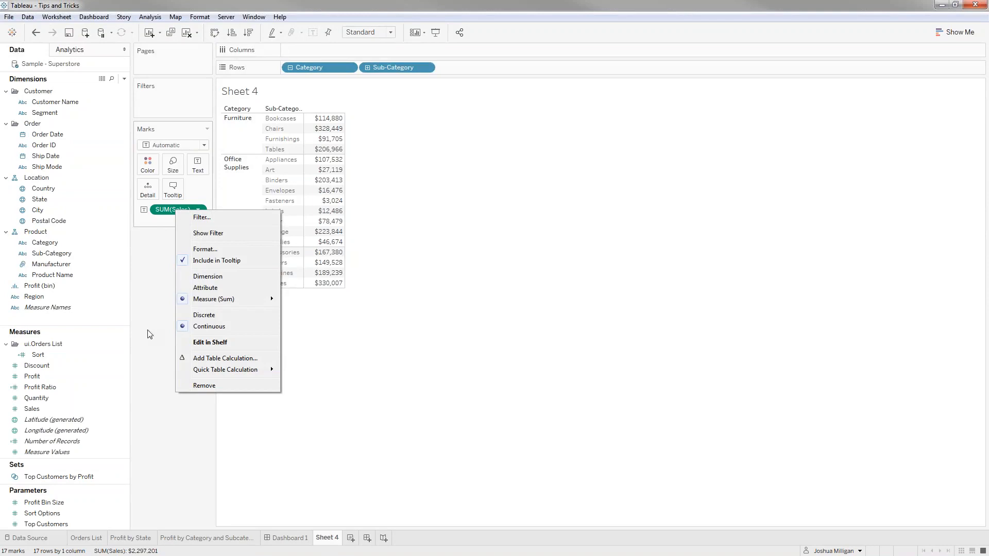
mouse_move(206, 370)
click(314, 371)
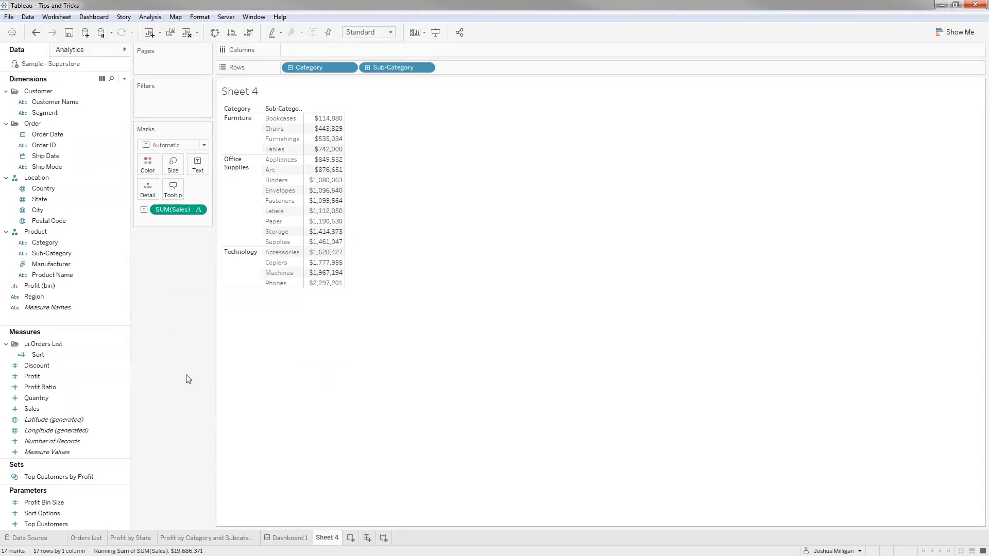
Step: Add Profit alongside the running sum of Sales and heighten the column headers enough to examine the full running sum label
drag(32, 376, 332, 181)
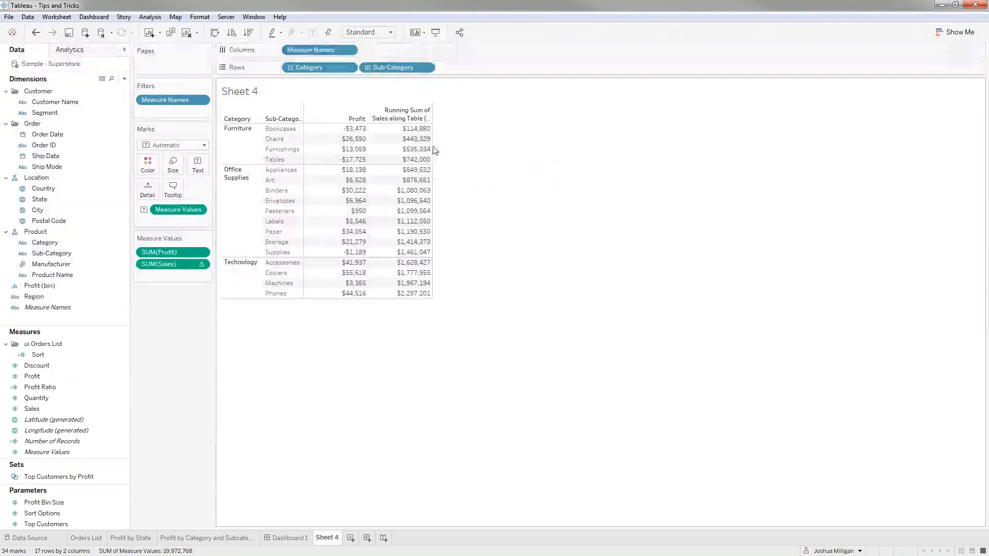
mouse_move(412, 129)
drag(410, 123, 409, 137)
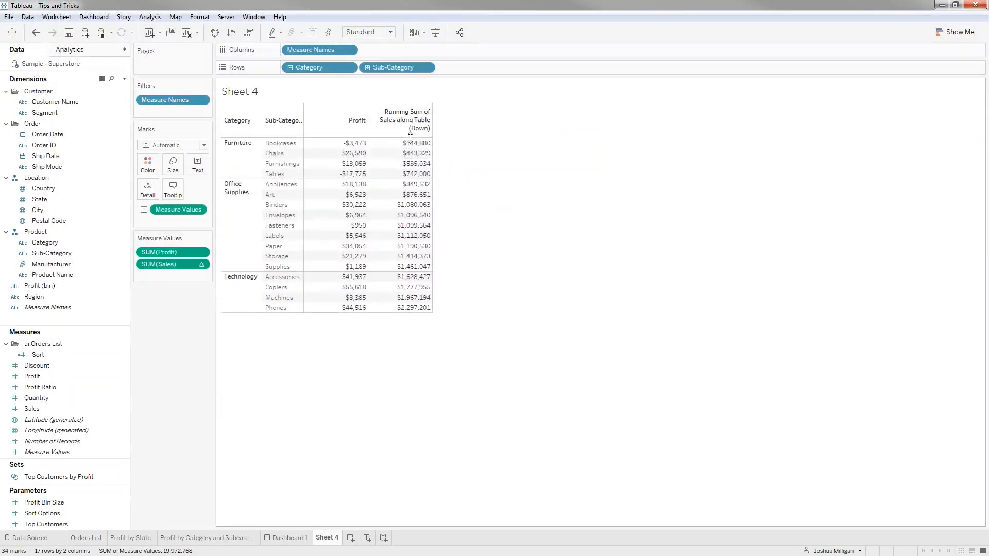
click(383, 112)
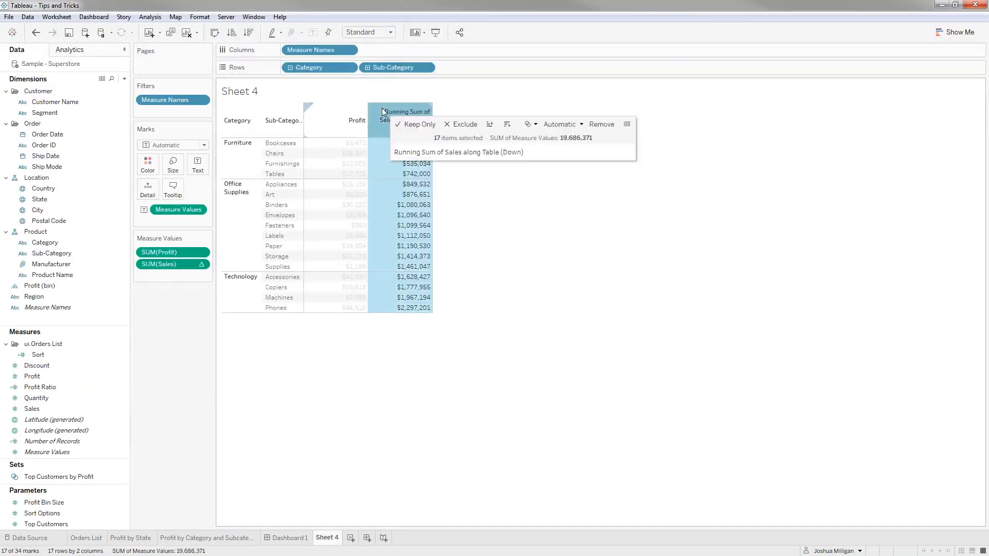
click(385, 114)
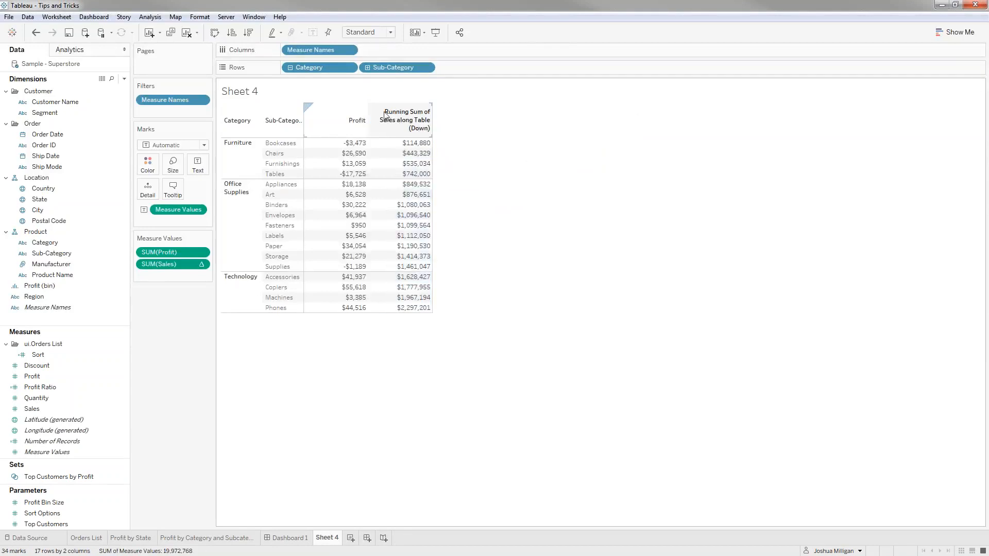
click(422, 131)
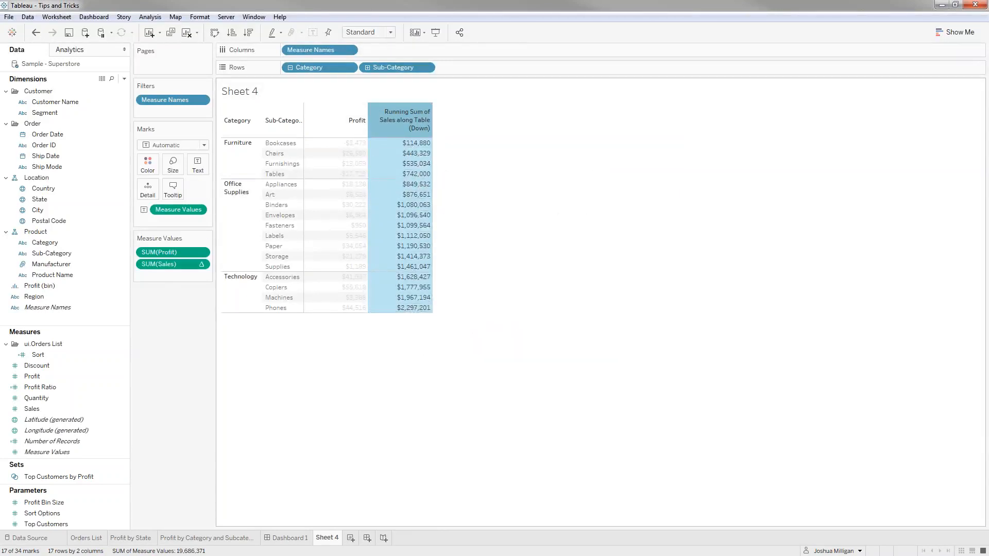
click(501, 252)
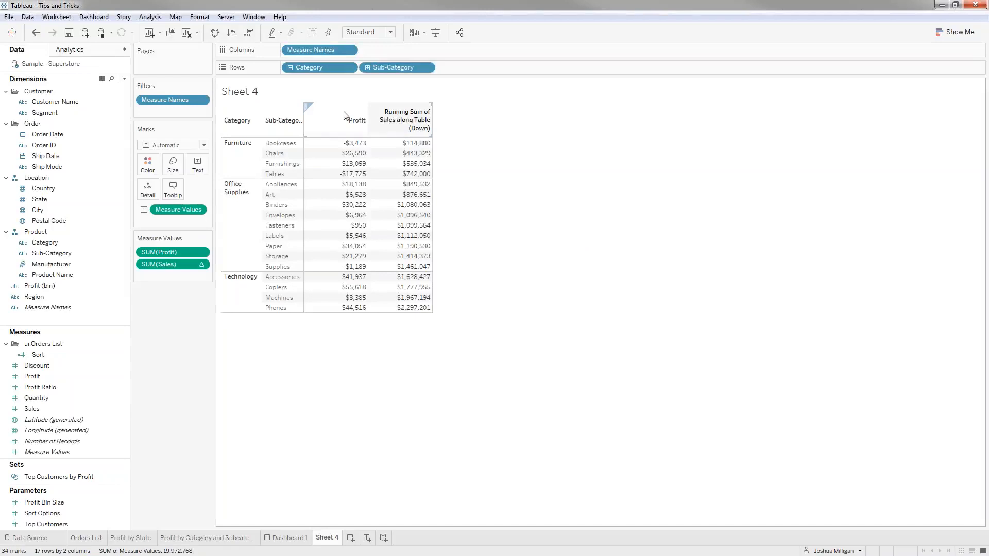
Step: Change the running sum column's alias to Running Sales and remove Profit from the table
right_click(404, 119)
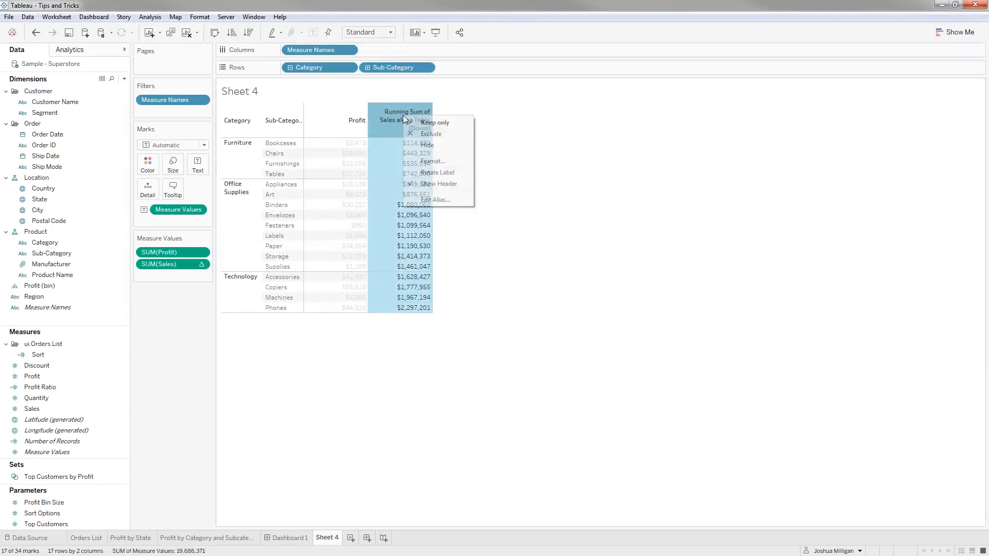
click(435, 200)
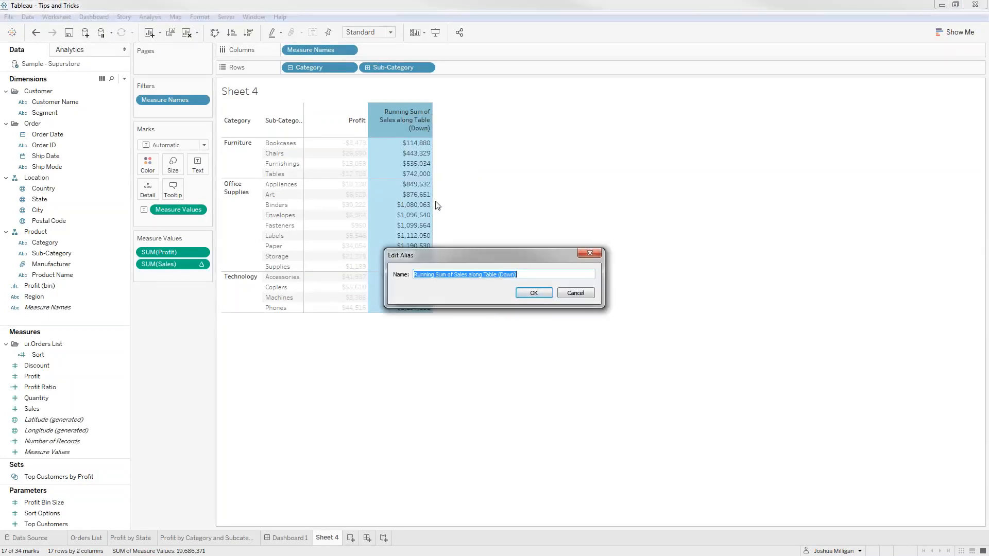
drag(541, 273, 414, 274)
text(Runni)
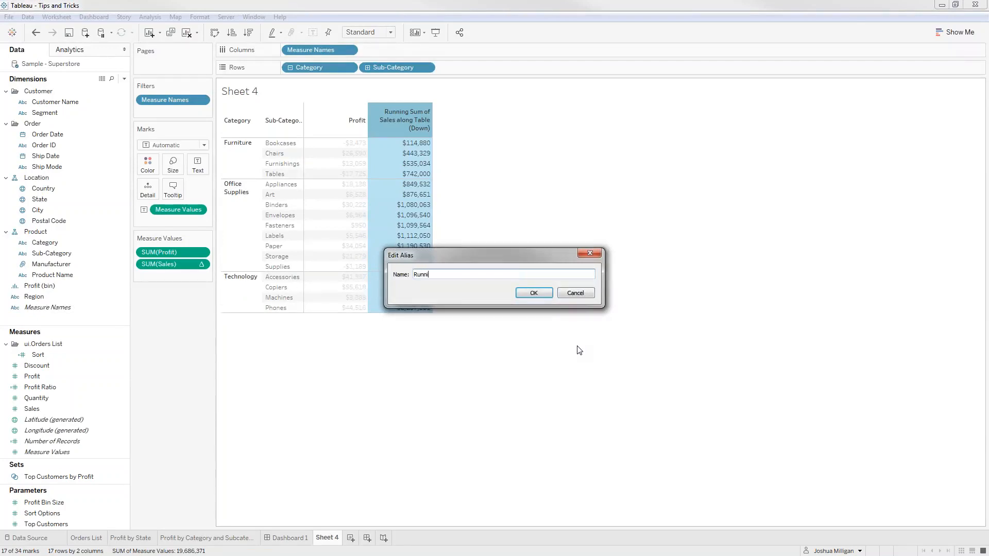
text(ng Sum of Sales)
click(534, 293)
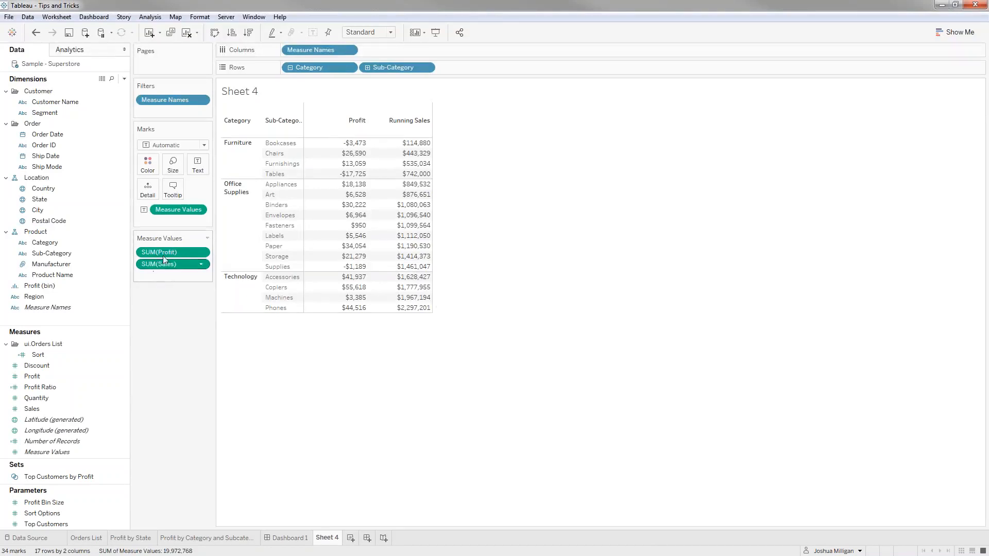
drag(174, 251, 176, 356)
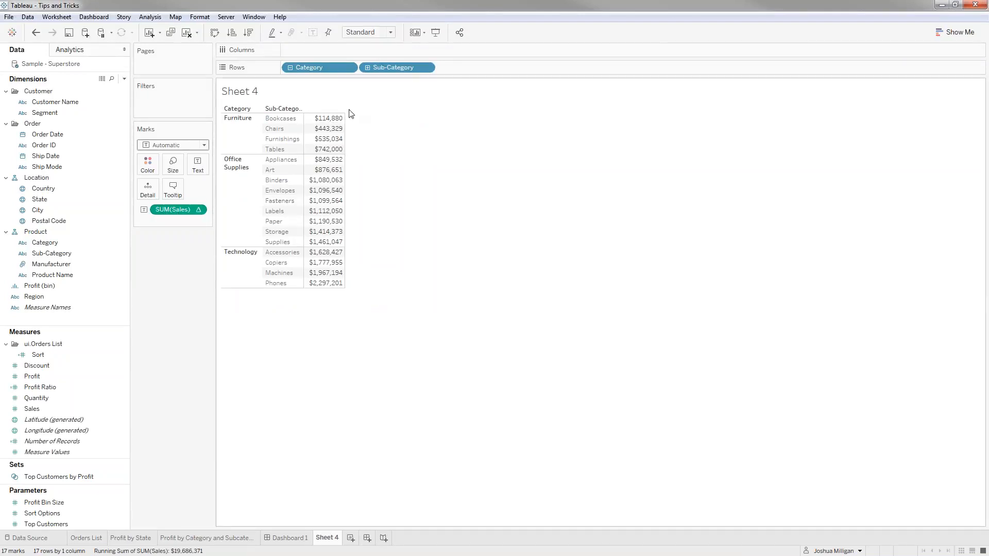
Step: Add the literal text "Running Sales" to the columns as a header and hide the field labels for columns
click(313, 54)
double_click(314, 52)
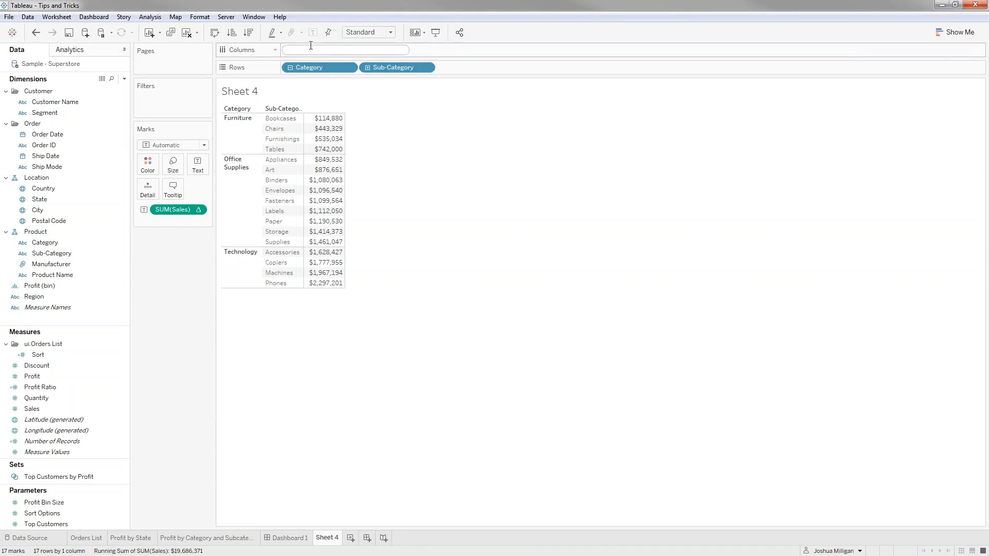
text("Runn)
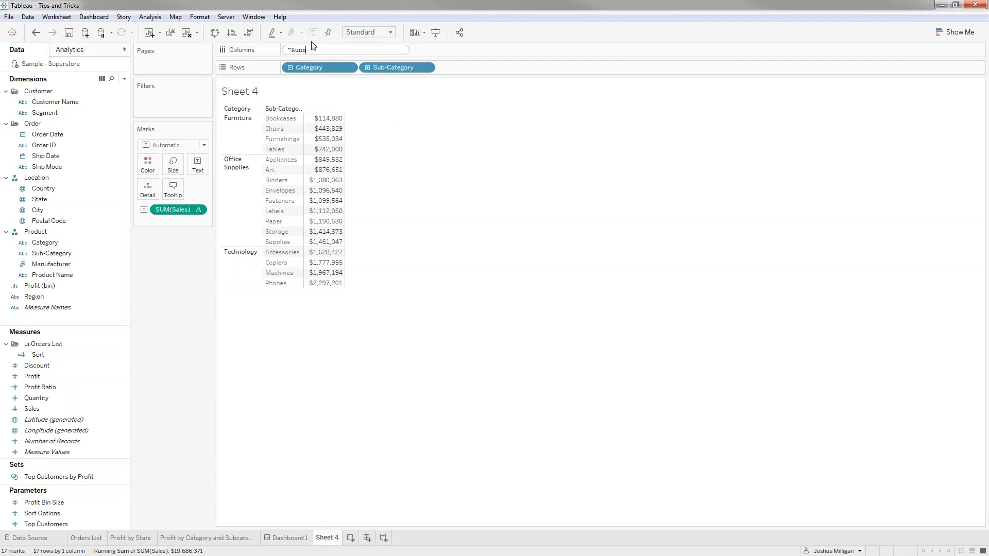
text(ing Sales")
key(Return)
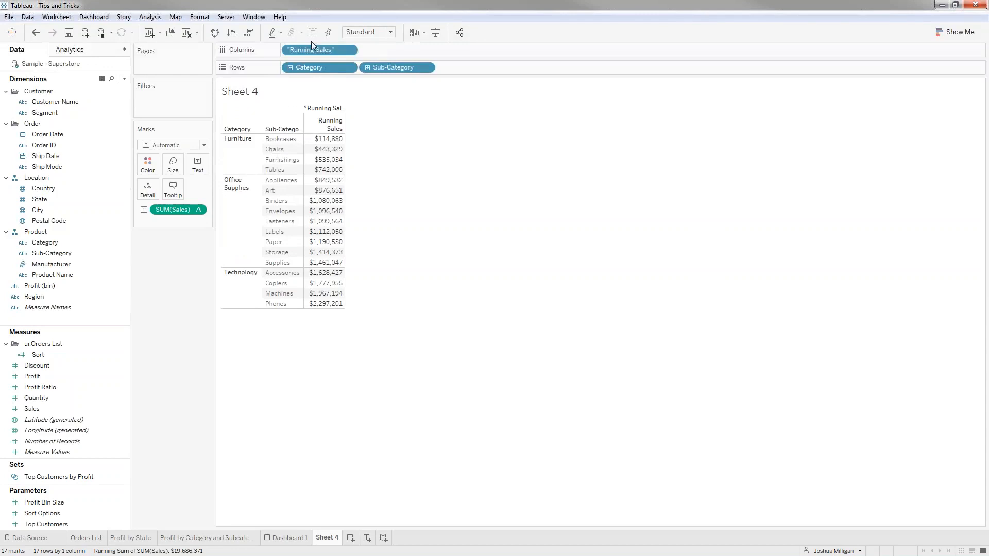
right_click(320, 112)
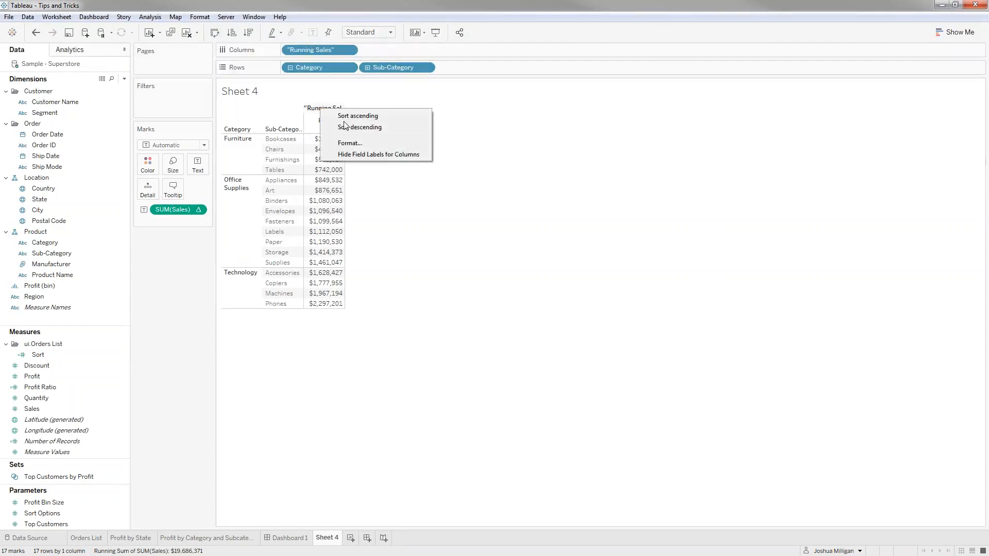
click(394, 155)
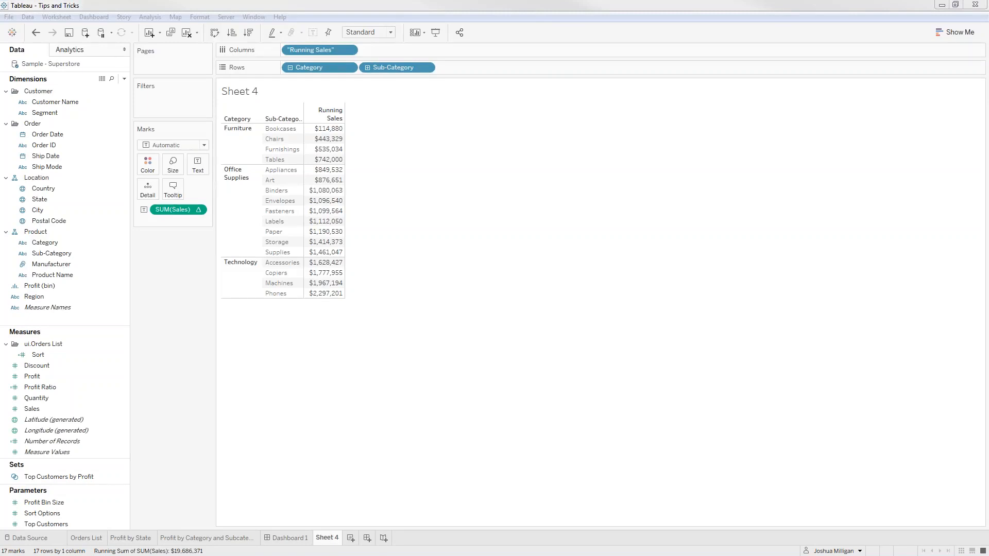
Step: On Dashboard 1, float the Profit by Category and Subcategory chart over the map and shift the map up and toward the west
click(286, 537)
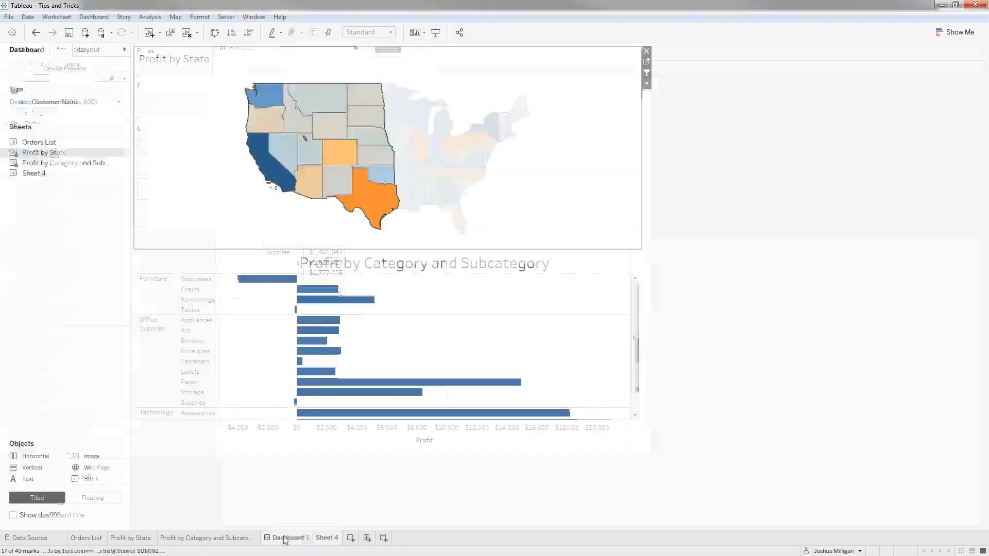
click(465, 314)
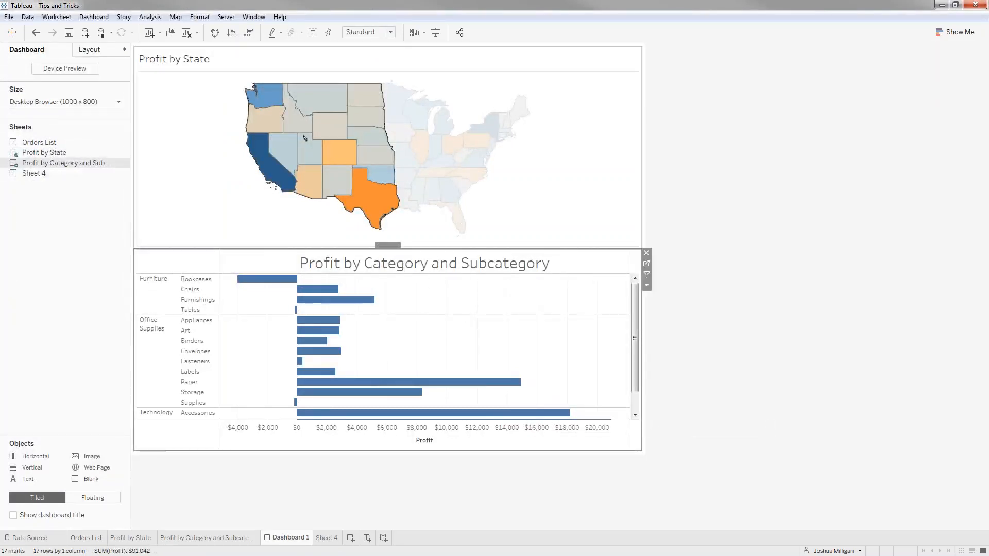
drag(386, 245, 486, 231)
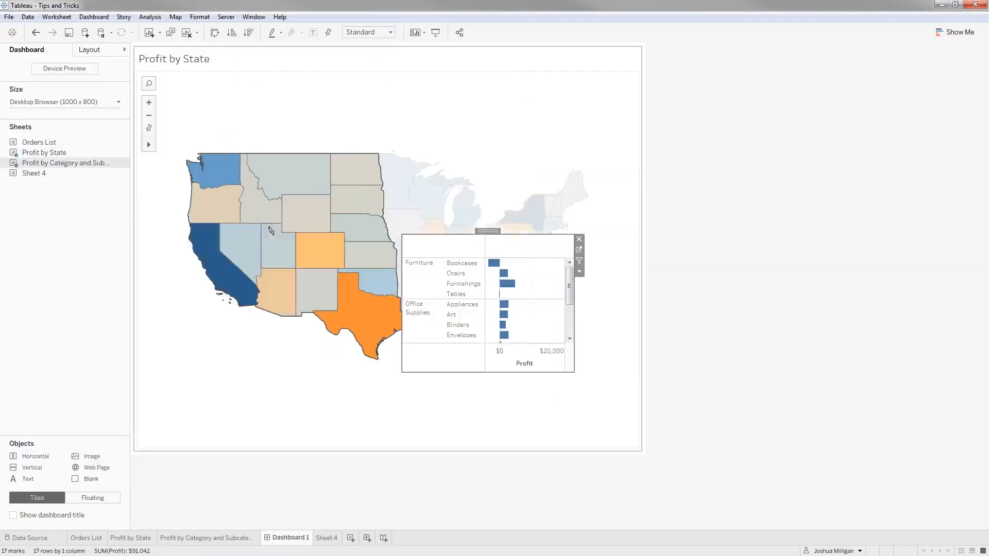
click(502, 170)
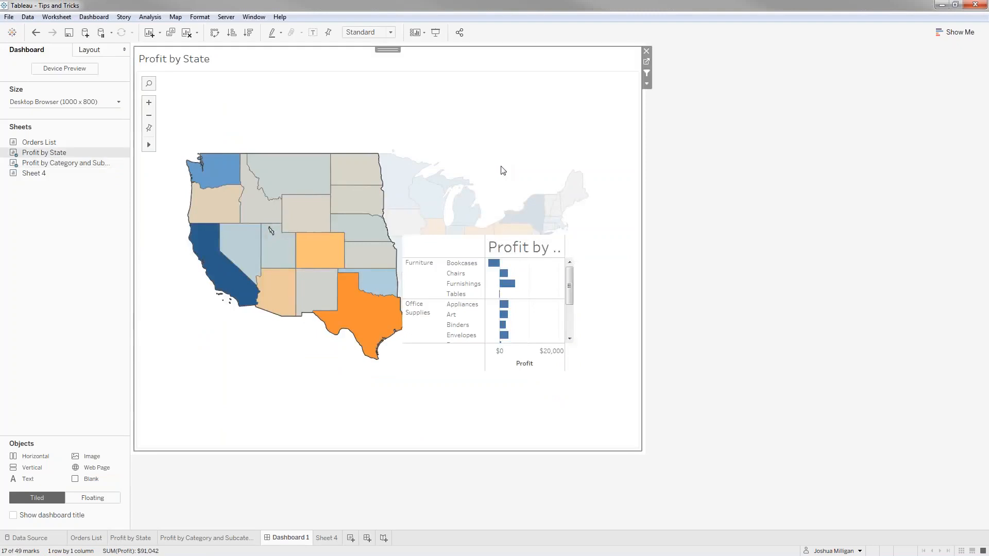
drag(502, 171, 467, 103)
Step: Move the floating category chart below the southeastern states and widen it toward the west
click(523, 246)
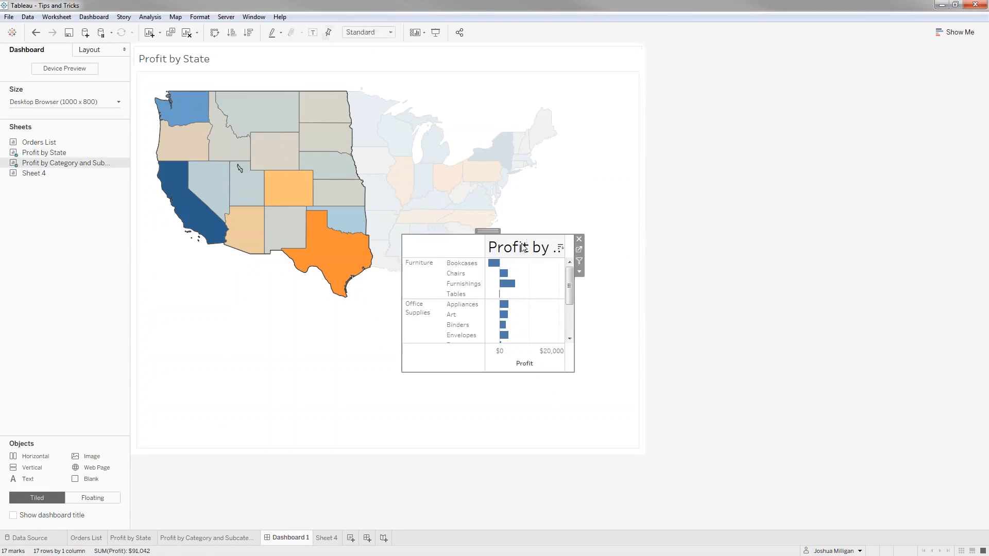
drag(493, 230, 517, 303)
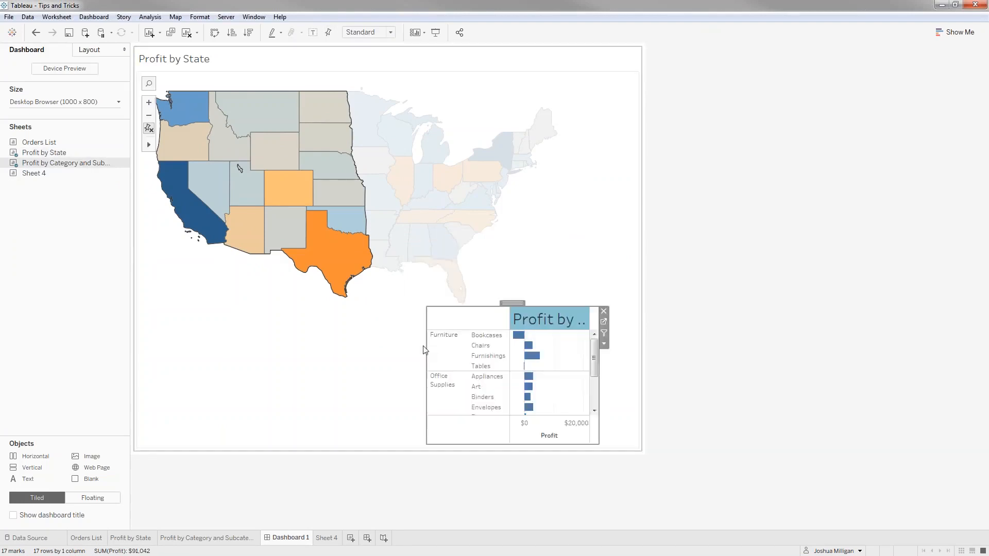
drag(427, 345, 364, 344)
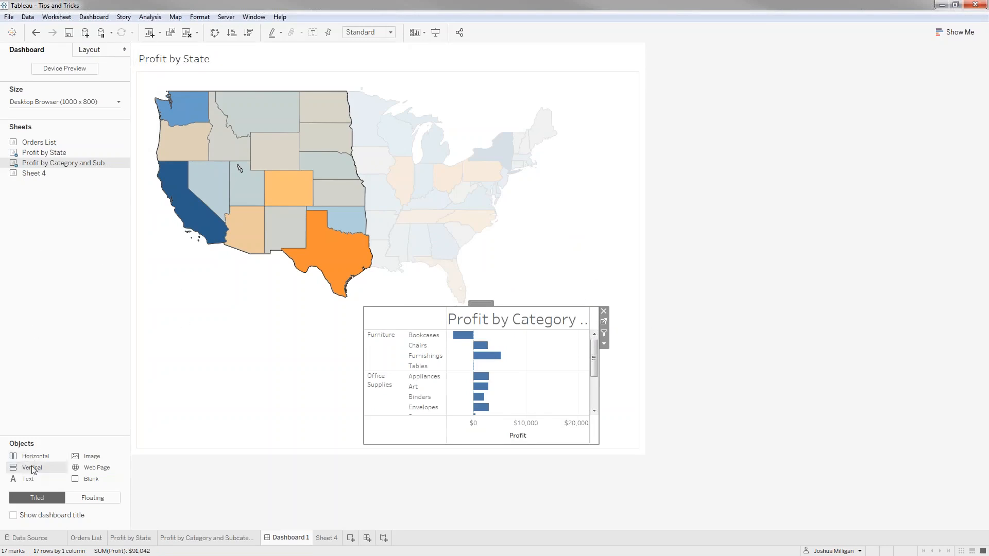
Step: Add a floating layout container below the southwestern states and place the floating category chart inside it
drag(28, 460, 159, 288)
click(488, 316)
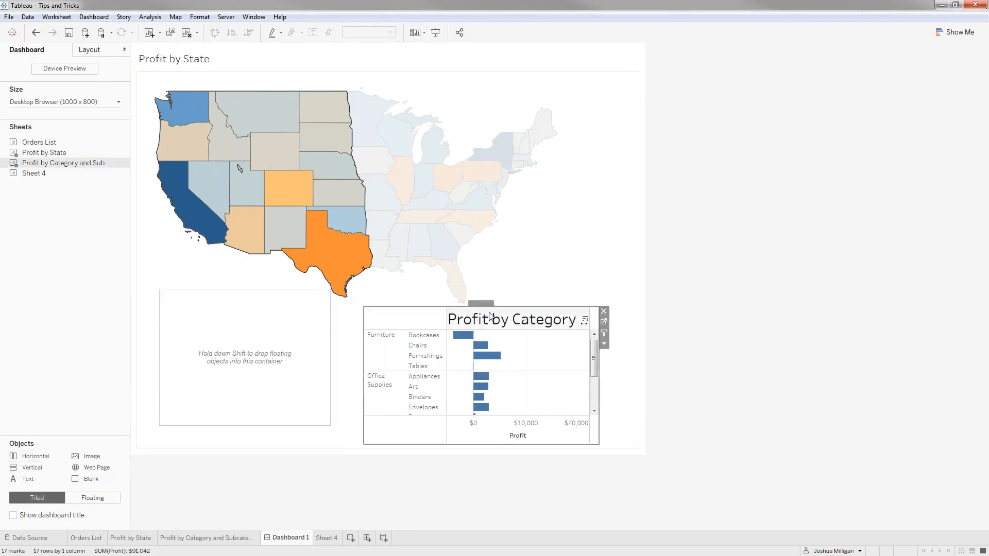
drag(488, 308, 276, 330)
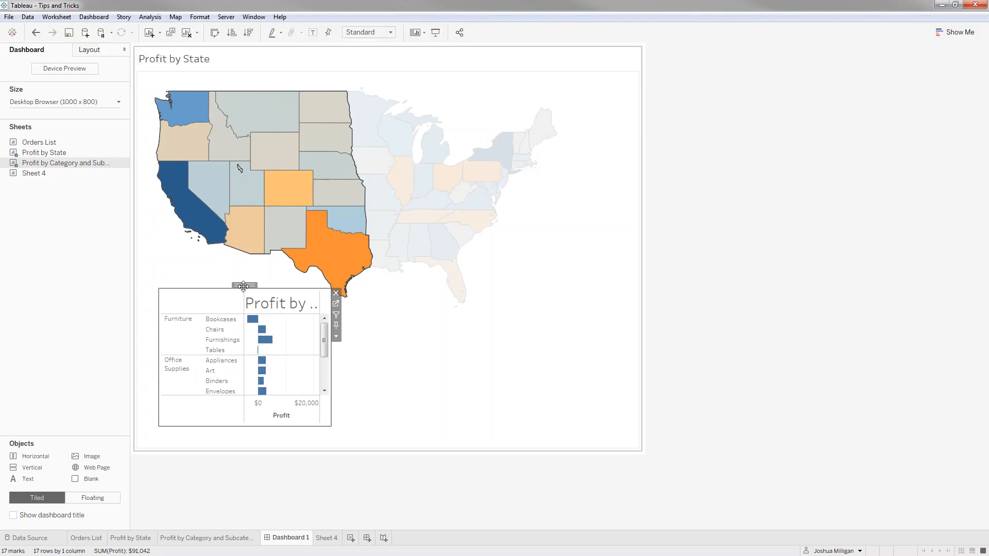
Step: Select the floating layout container that holds the category chart and widen it eastward to just past Texas
click(335, 337)
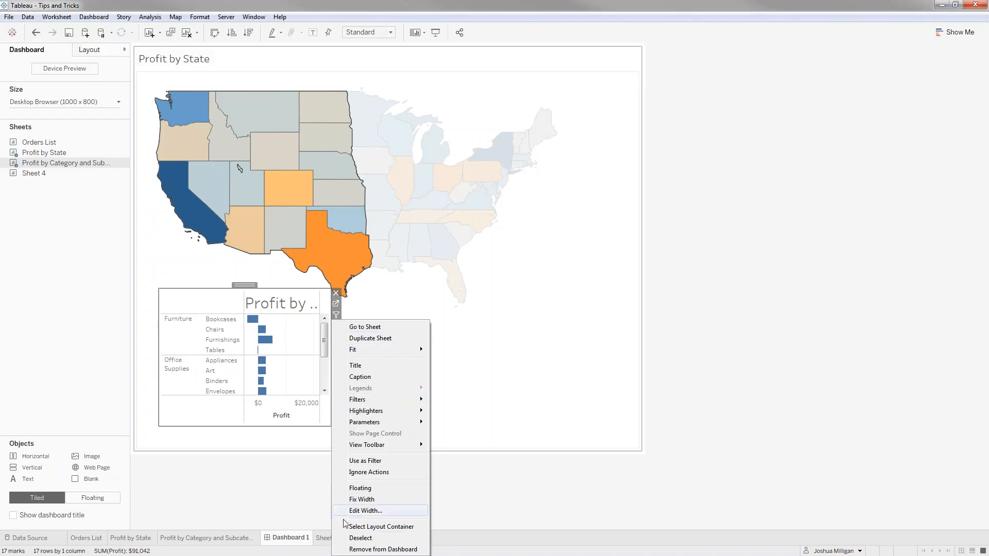
click(380, 527)
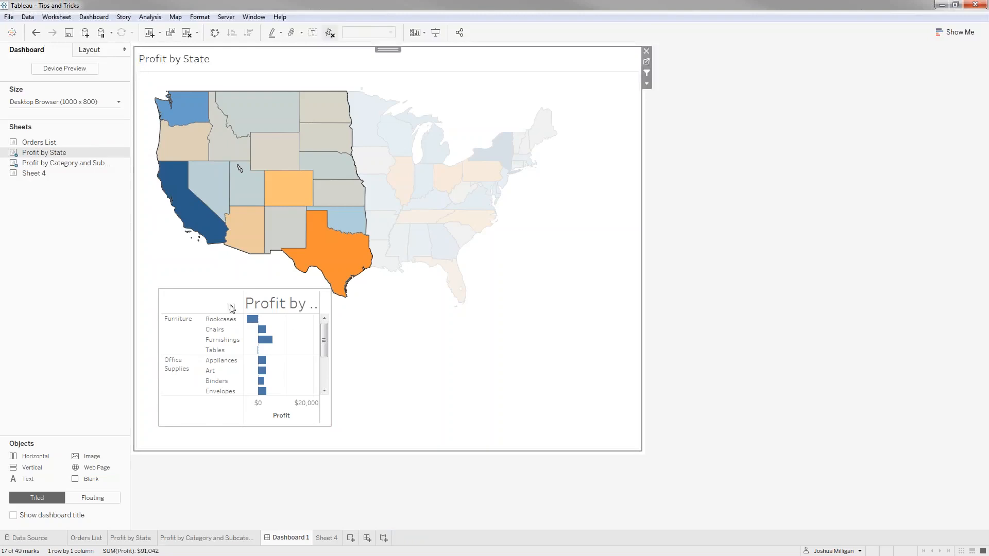
click(230, 309)
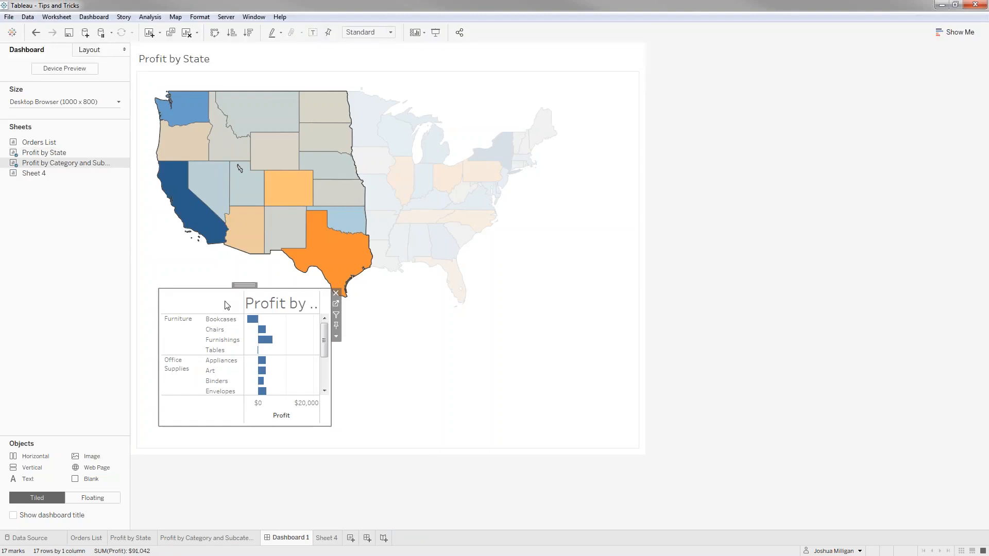
click(247, 285)
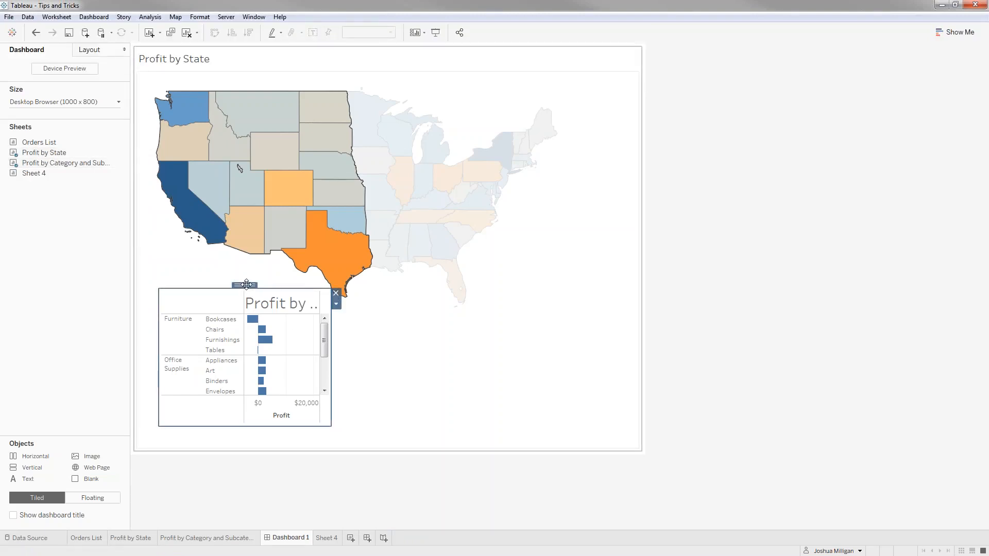
drag(331, 372, 405, 372)
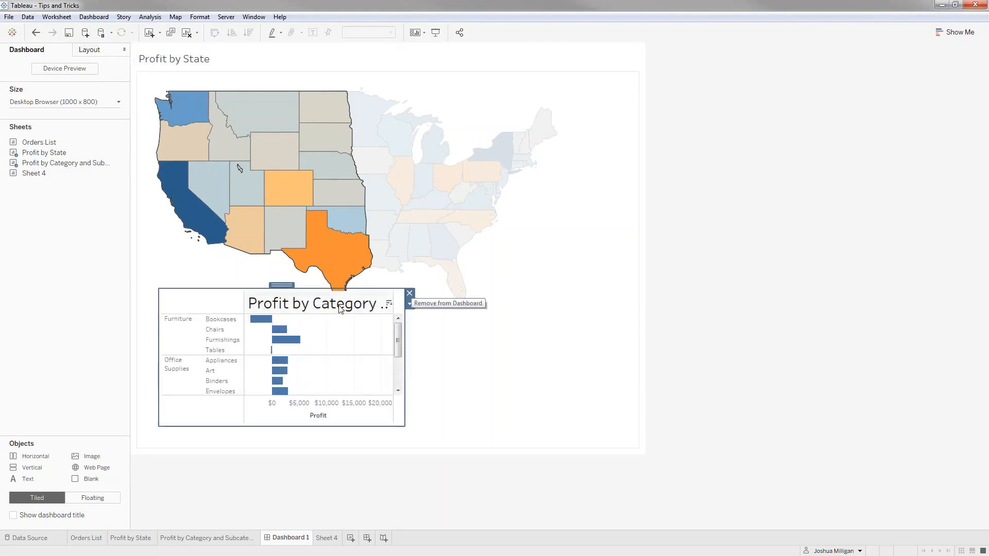
Step: Clear the state selection on the map and shift the floating container slightly down and west, clear of Texas
click(352, 253)
click(352, 253)
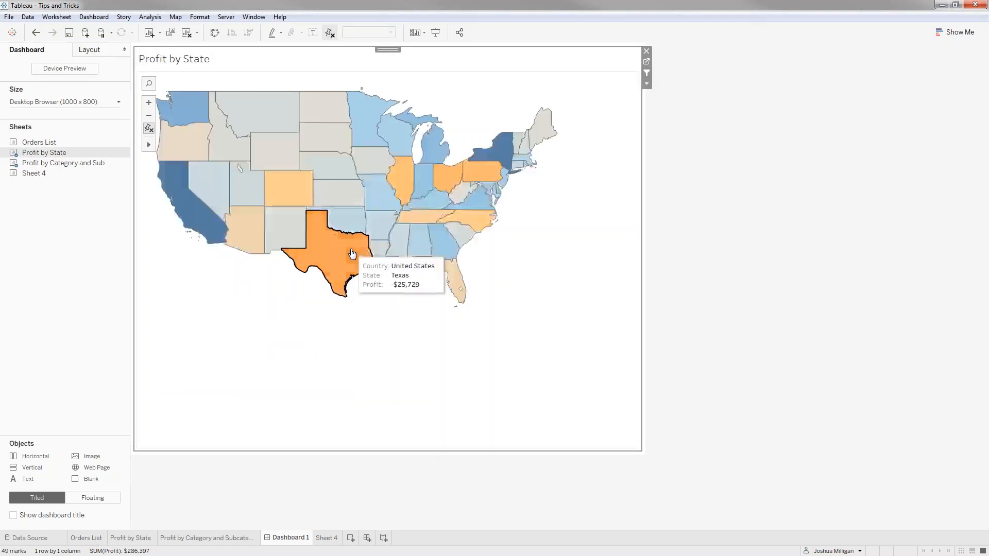
click(302, 315)
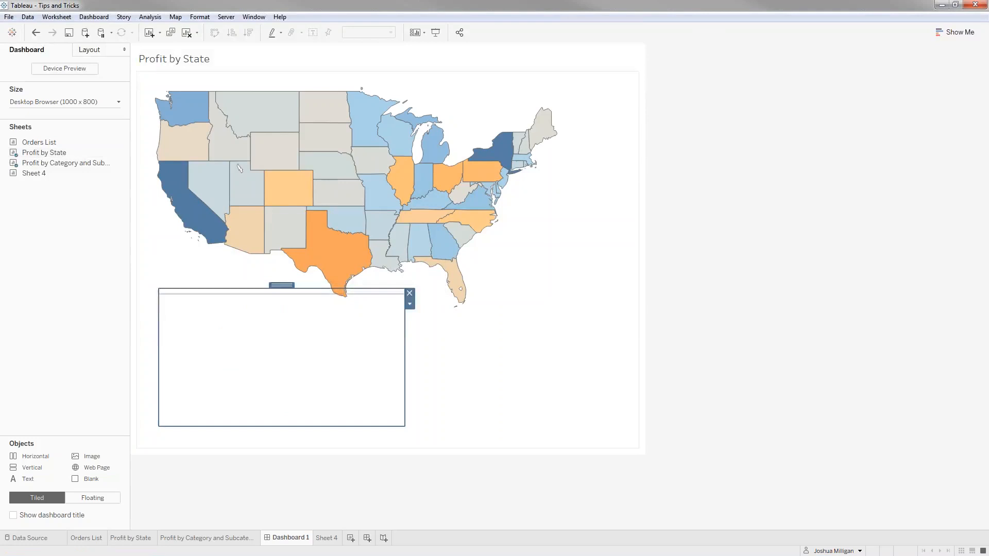
drag(282, 284, 270, 300)
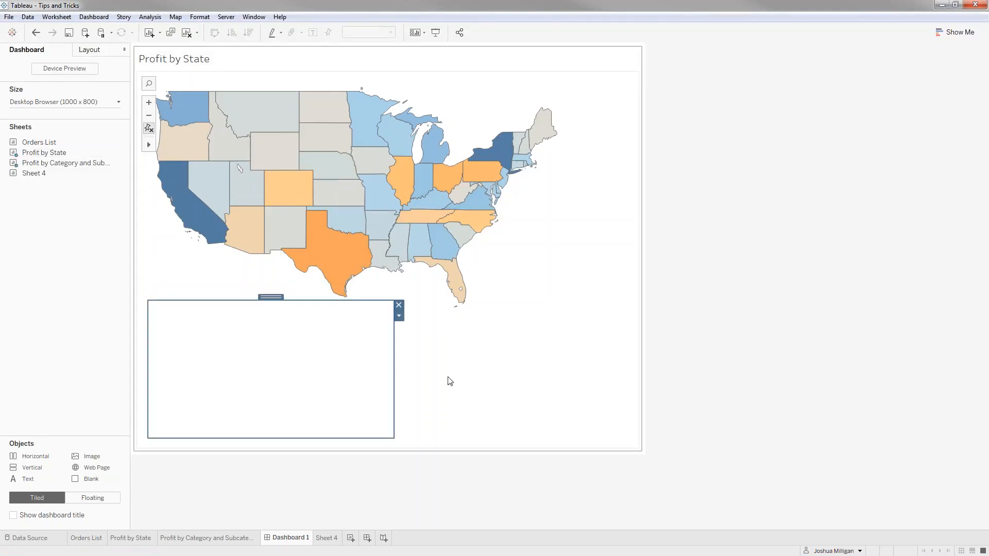
key(Delete)
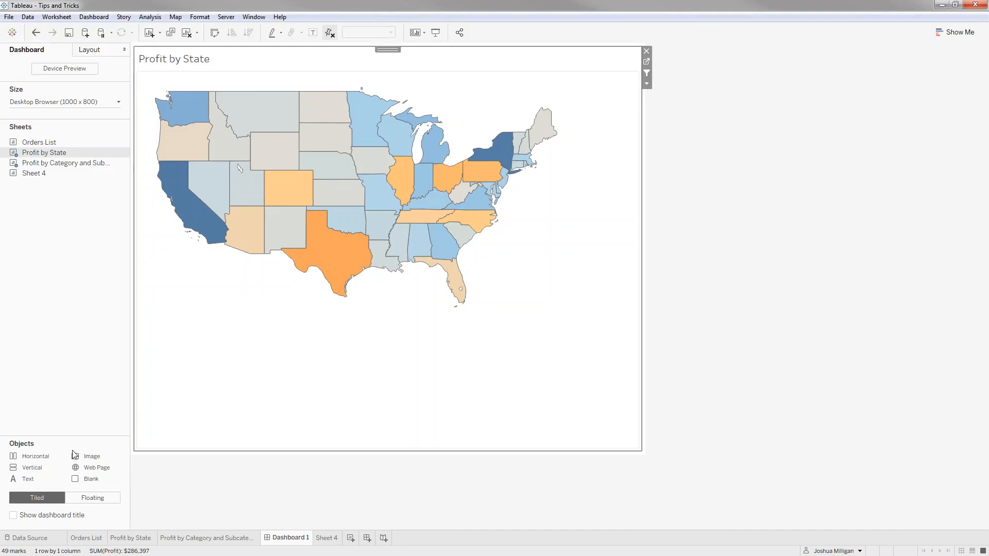
Step: Add a floating text object reading "No Data" below the southwestern states, in red at font size 18
drag(19, 483, 198, 330)
text(No Data)
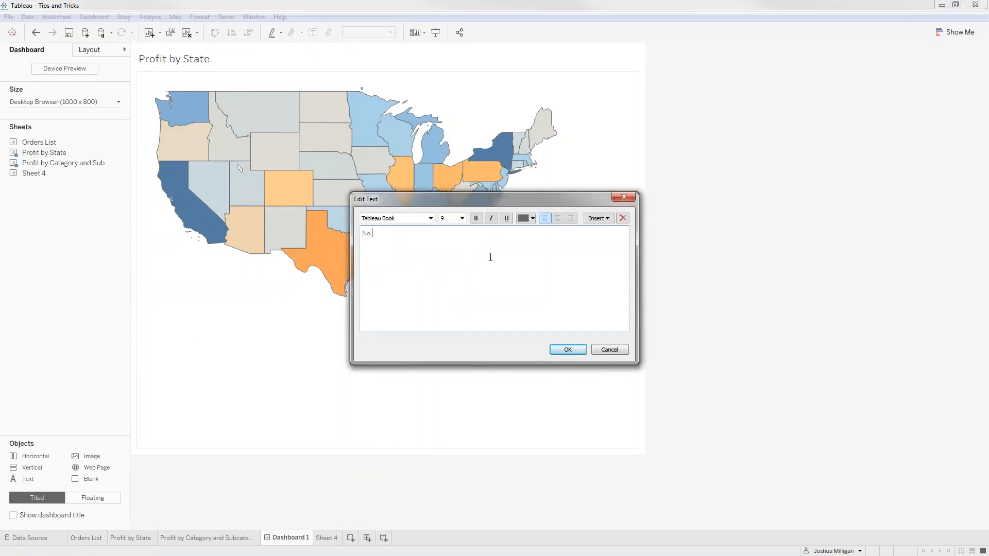
key(ctrl+a)
click(462, 218)
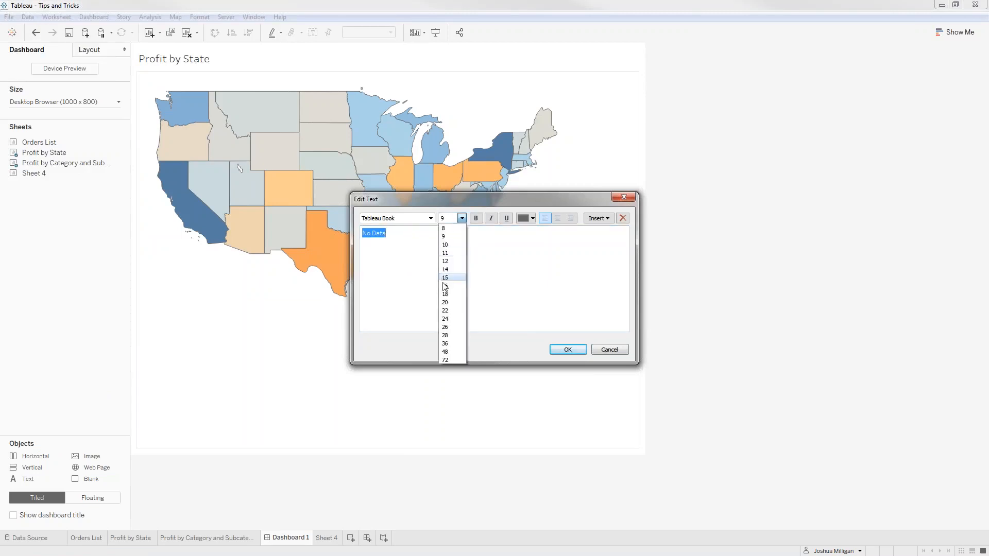
click(447, 294)
click(524, 225)
click(535, 279)
click(567, 350)
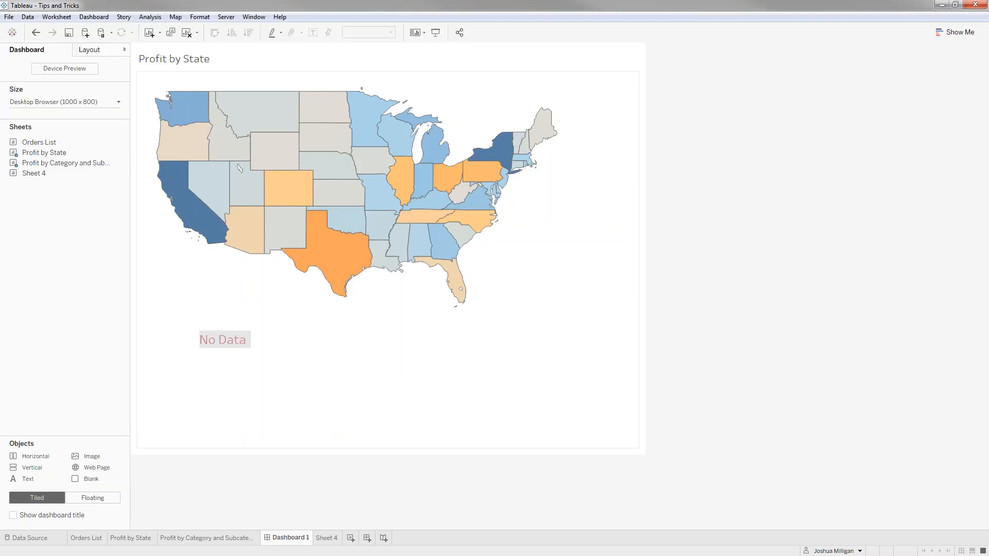
Step: Position the "No Data" text within the floating container's area and bring the container in front of it
drag(265, 337, 265, 337)
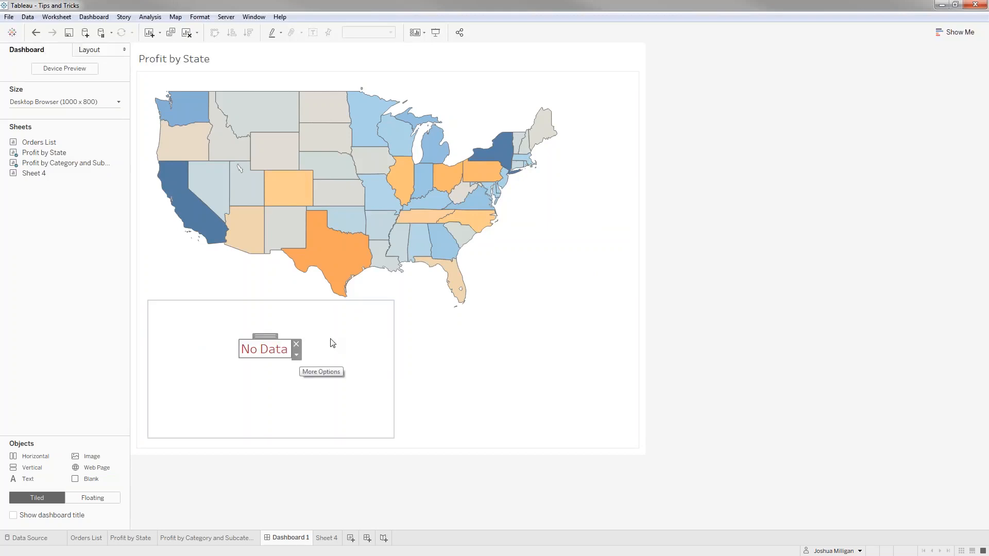
click(350, 338)
click(399, 316)
mouse_move(443, 368)
click(525, 370)
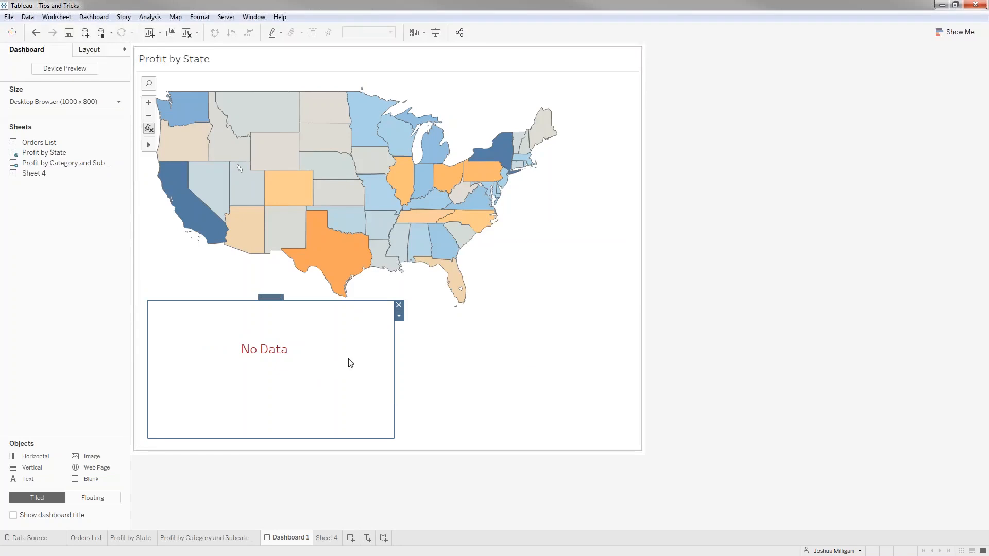
Step: Test the overlay by selecting New Mexico on the map and clearing the selection again
click(339, 250)
click(281, 232)
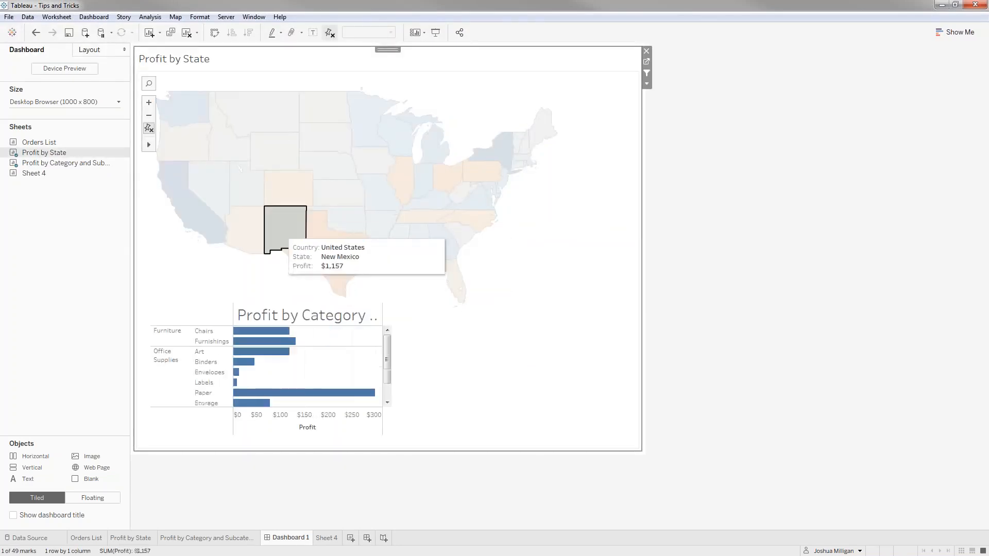
click(281, 233)
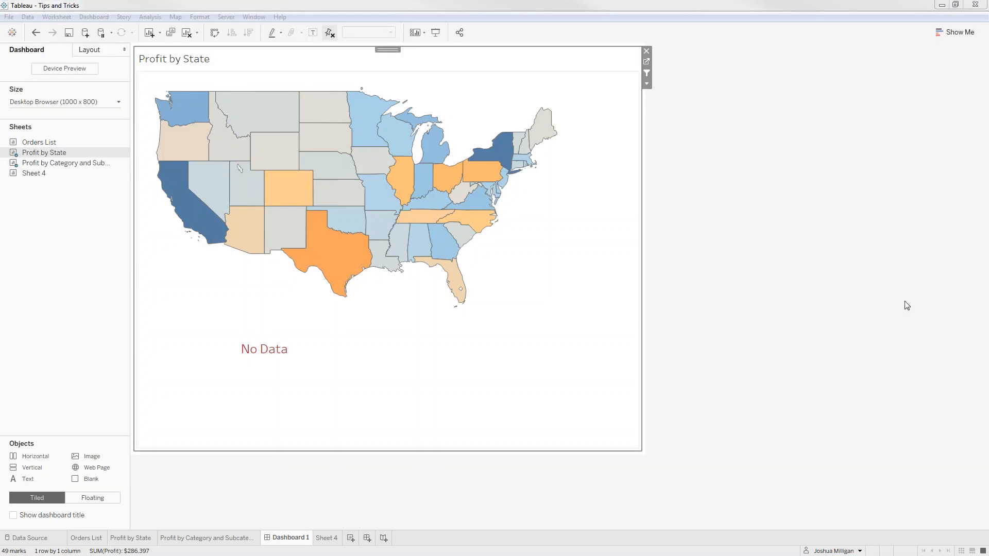
Step: From Sheet 4, extract all rows of the Sample - Superstore data source and save the extract as Sample - Superstore.hyper
click(327, 538)
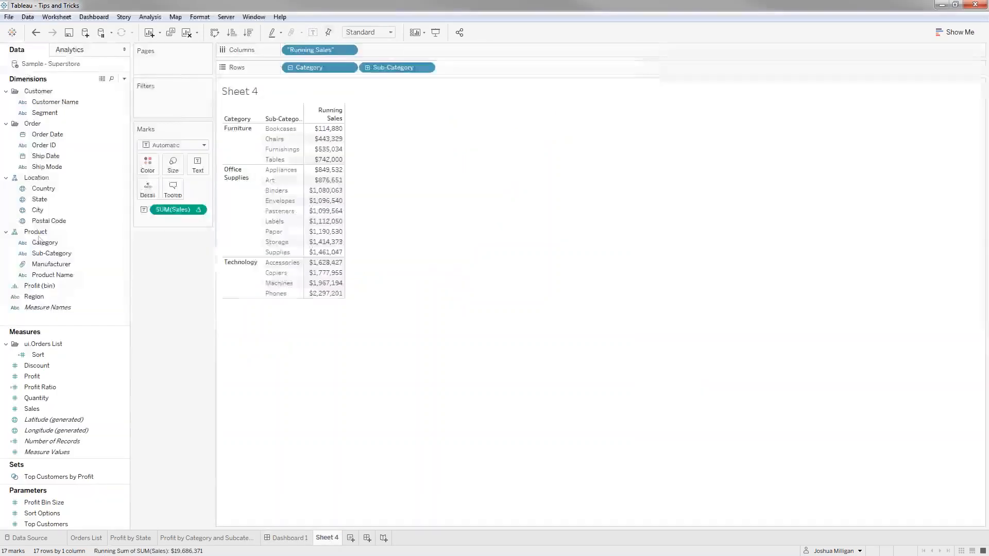
right_click(68, 63)
click(92, 142)
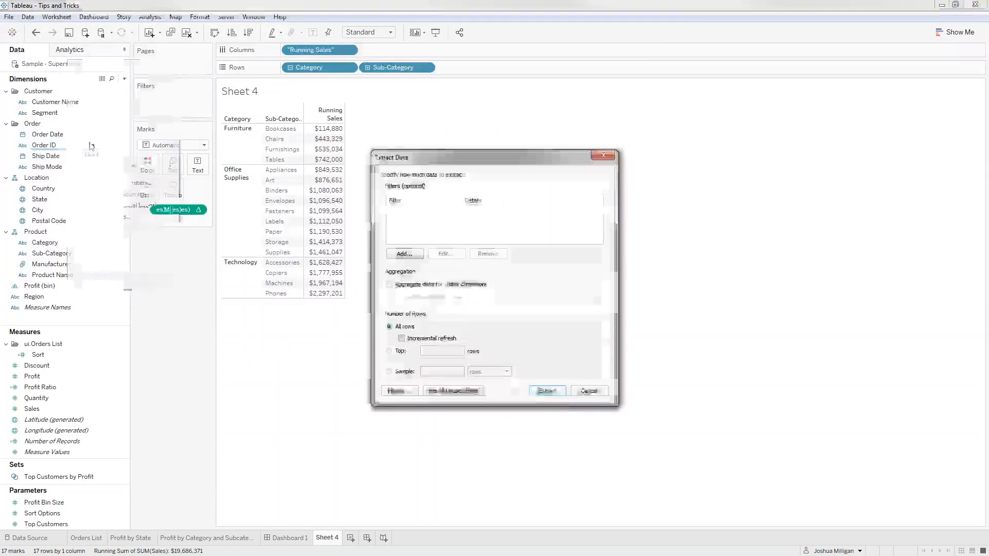
click(546, 391)
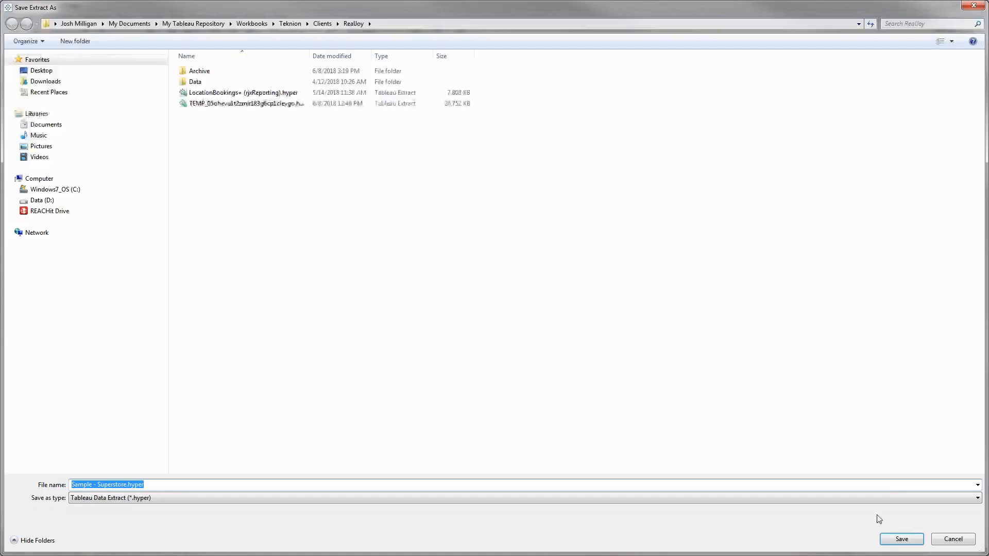
click(898, 540)
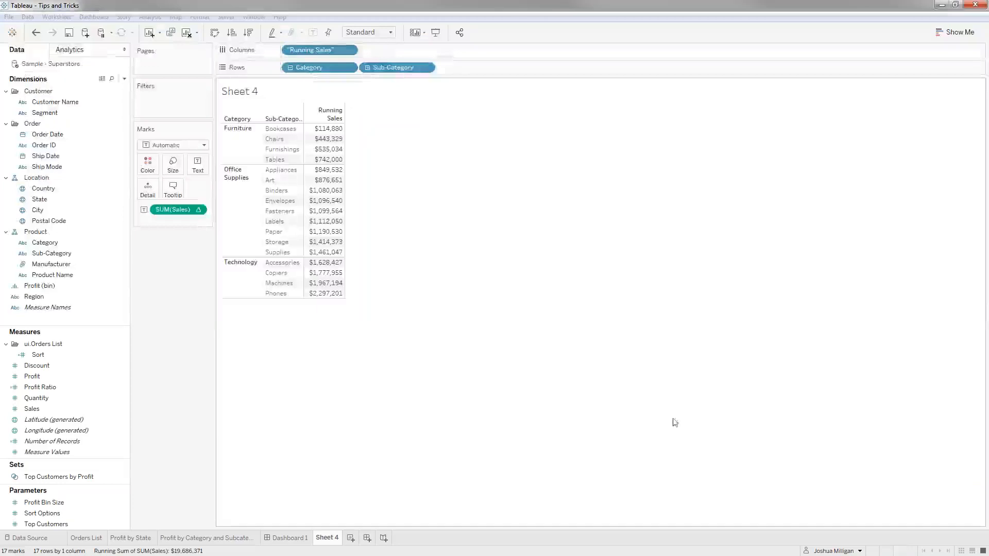
Step: Examine the extract options of the Sample - Superstore data source, including appending data from a file
right_click(73, 66)
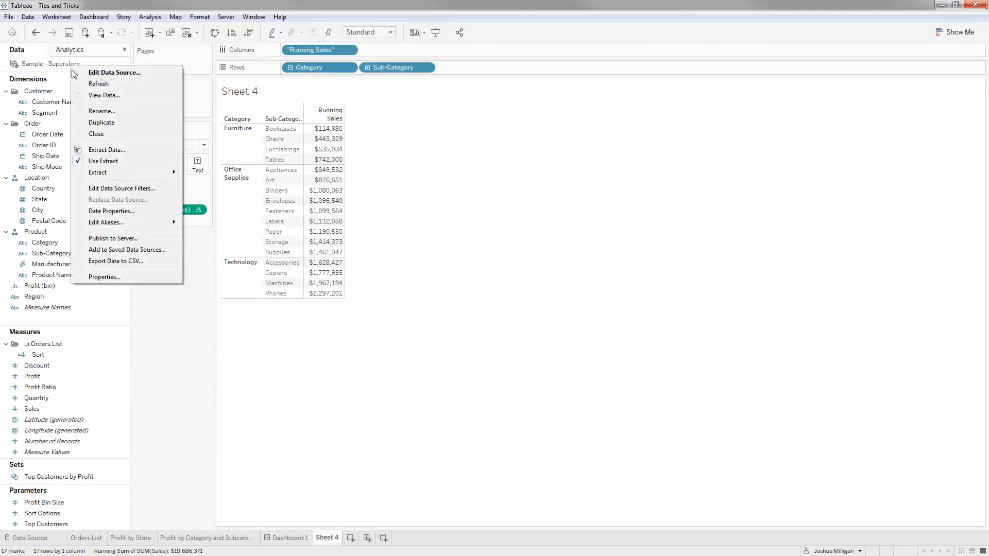
mouse_move(96, 179)
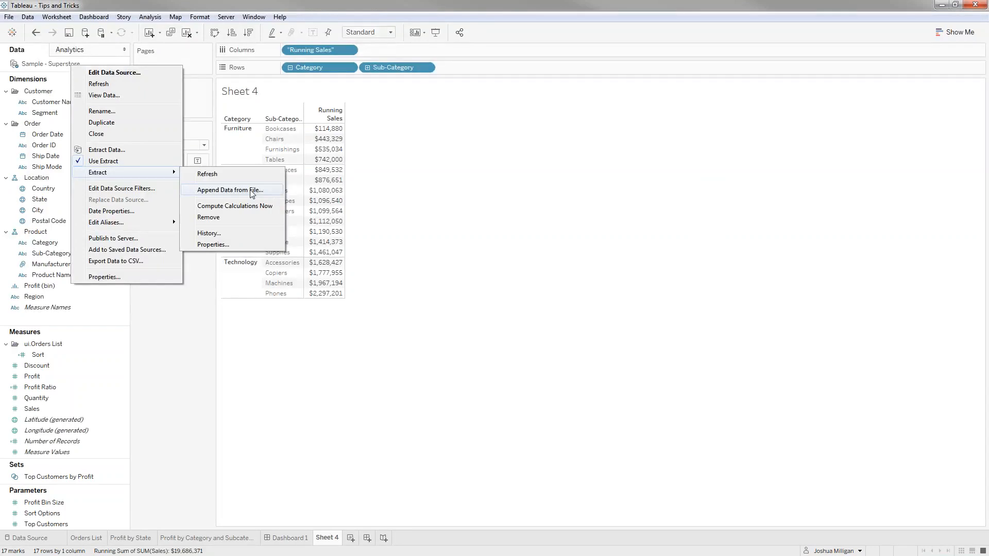
click(208, 327)
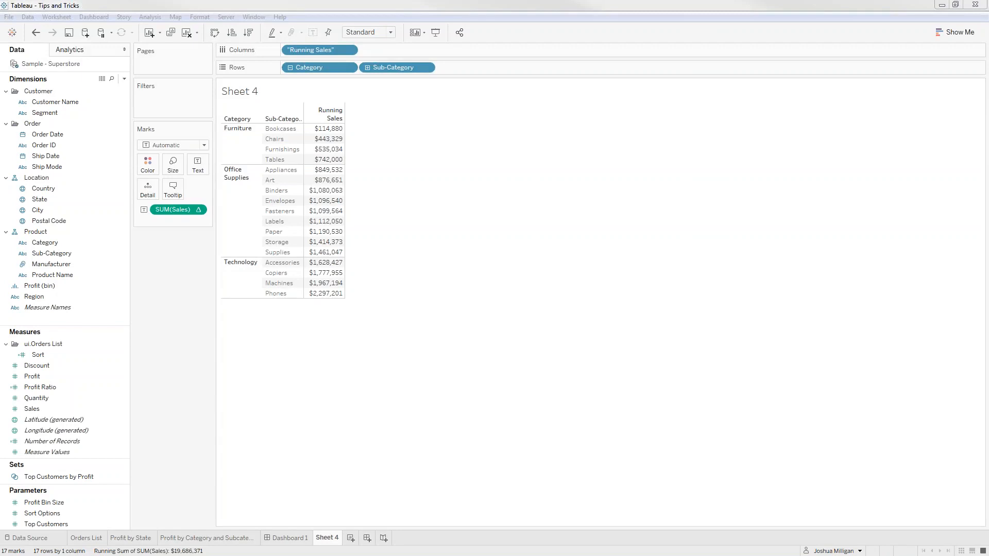
right_click(62, 66)
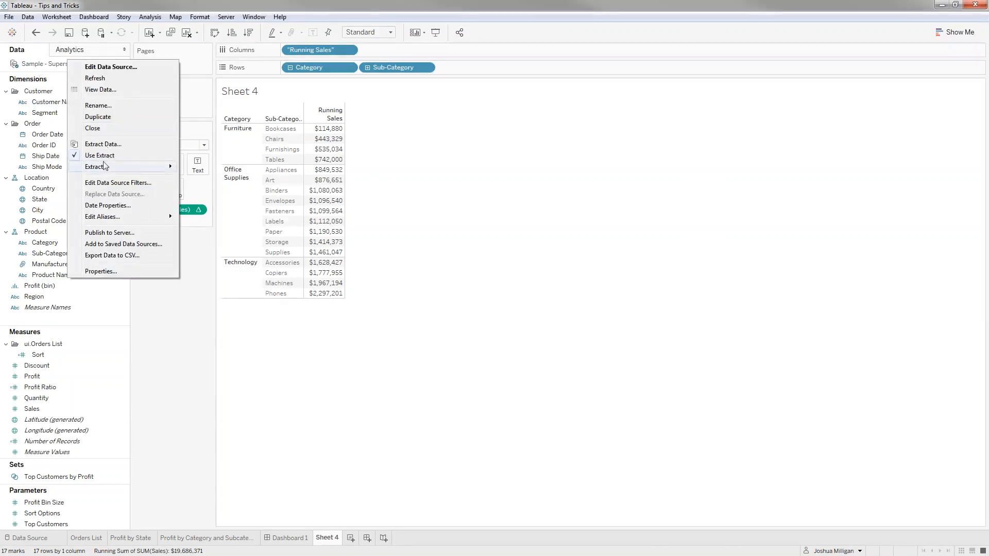
mouse_move(104, 165)
click(492, 235)
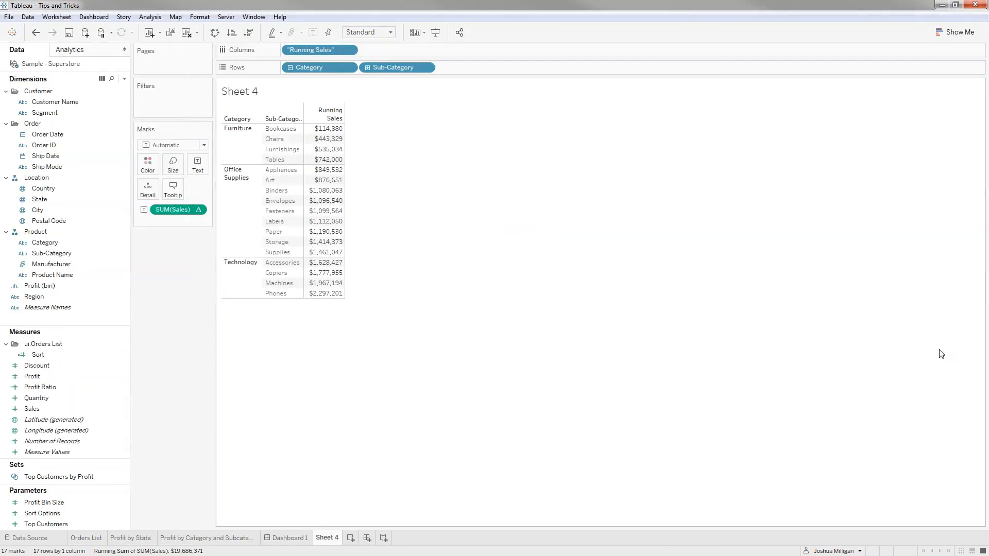